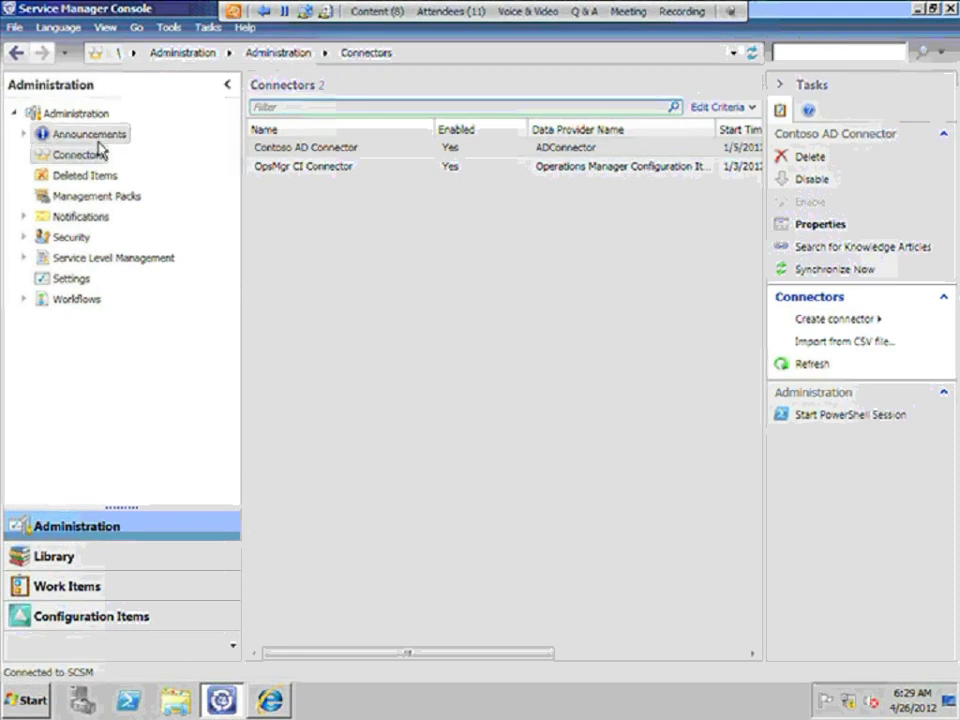
- Review the Contoso AD Connector's general, domain/OU, credentials and object selection settings, and close its properties without changes
click(300, 150)
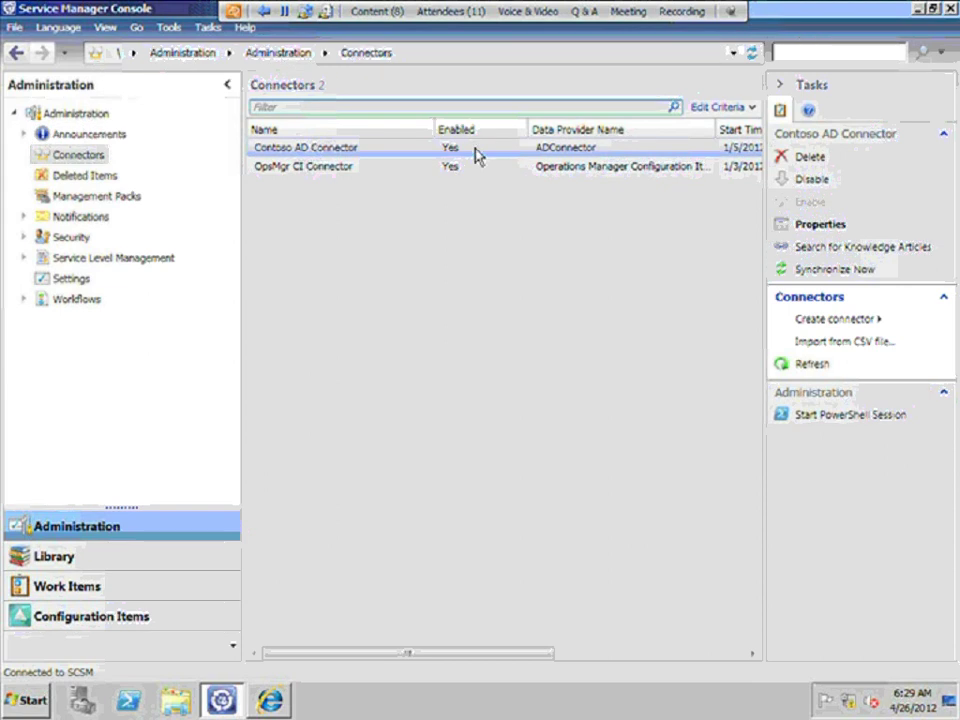
click(806, 227)
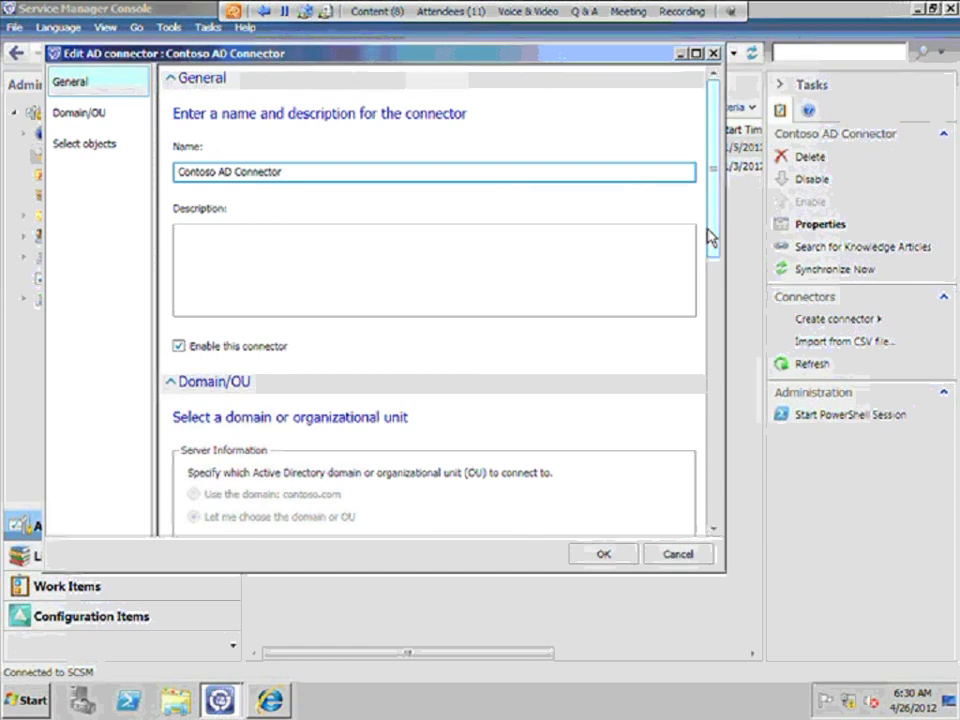
scroll(703, 260, down, 1)
scroll(703, 273, down, 4)
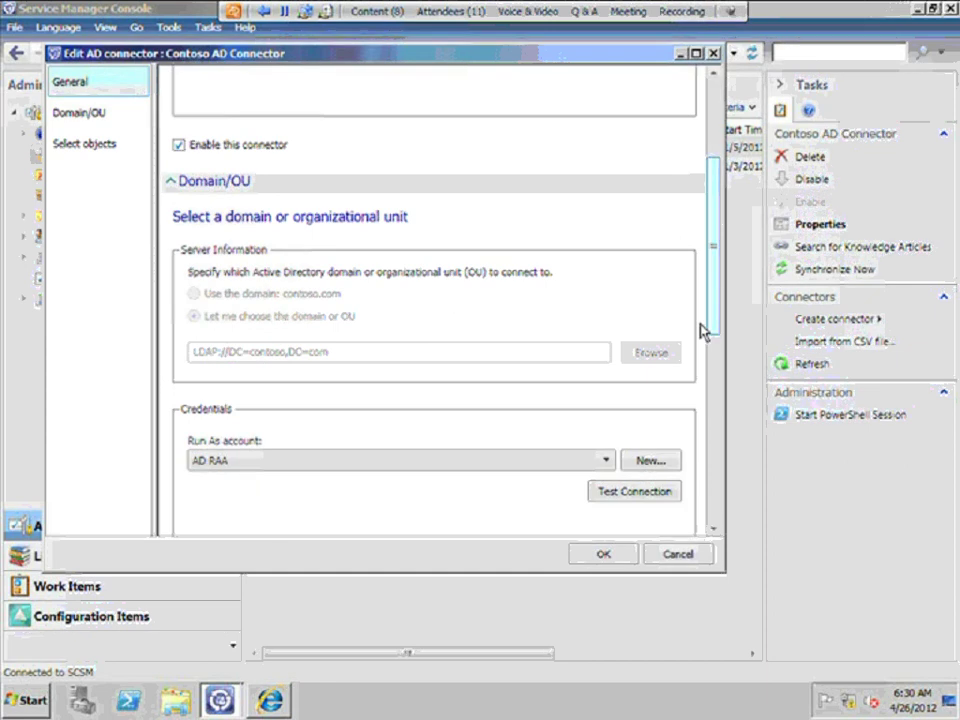
drag(712, 312, 695, 397)
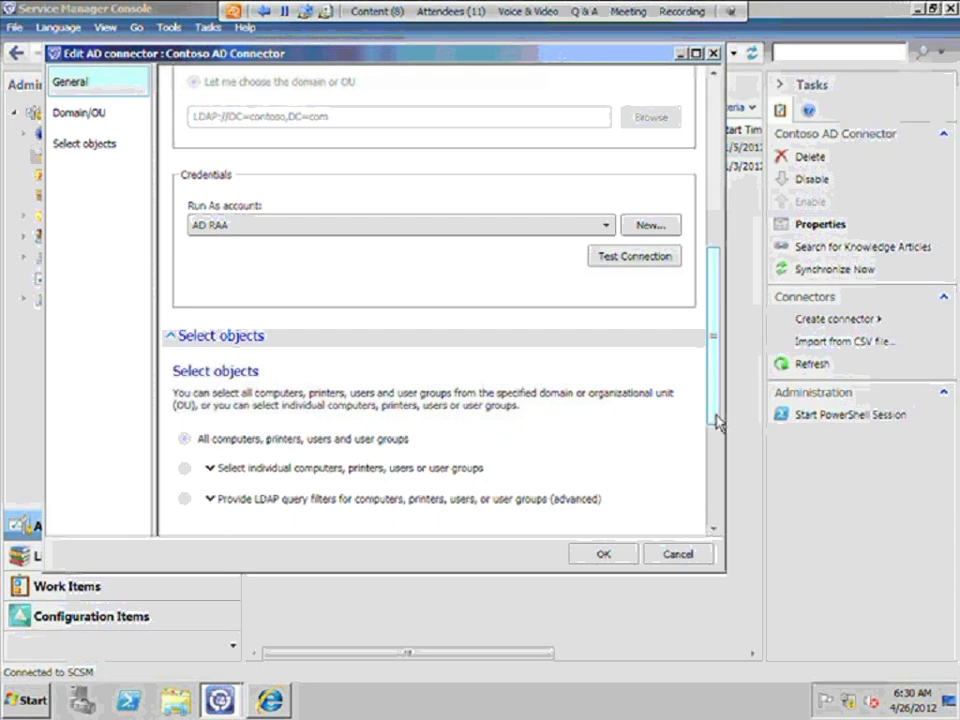
scroll(710, 455, down, 3)
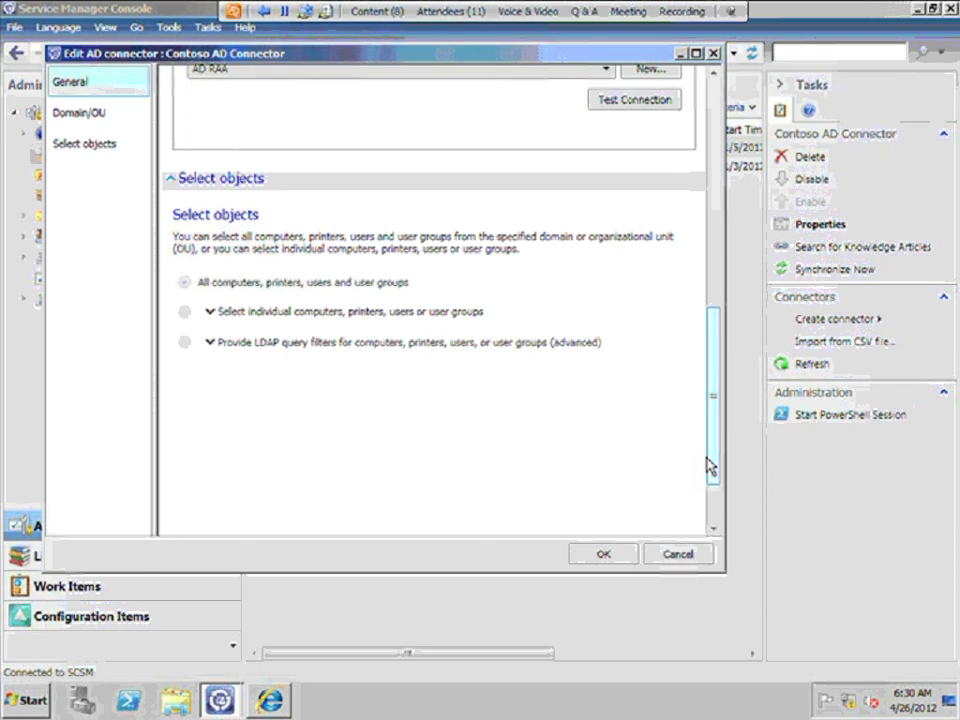
click(680, 554)
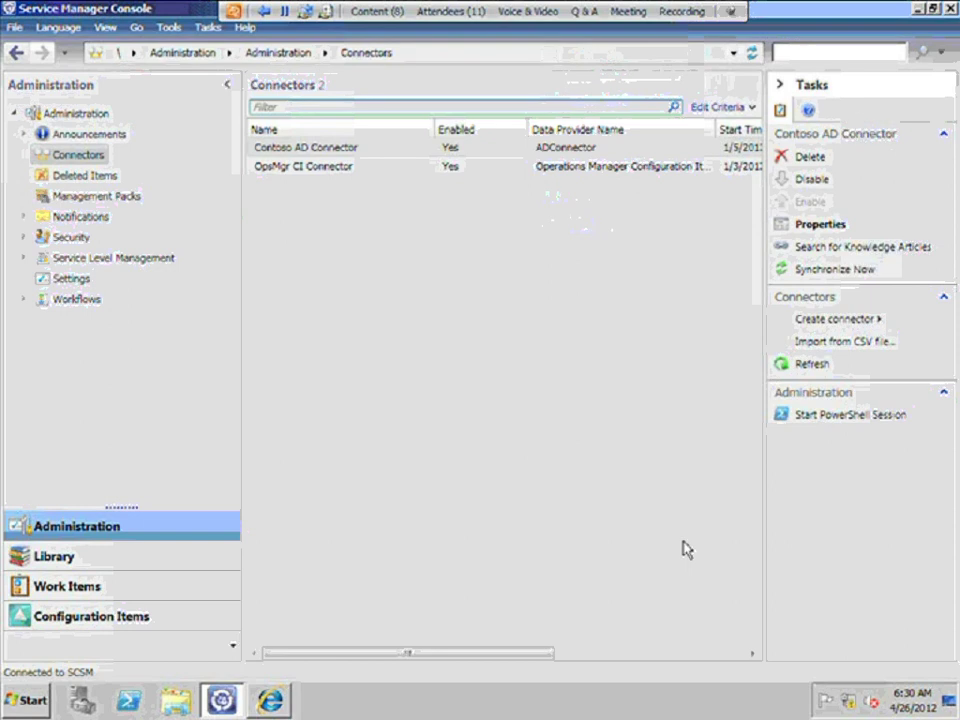
click(364, 170)
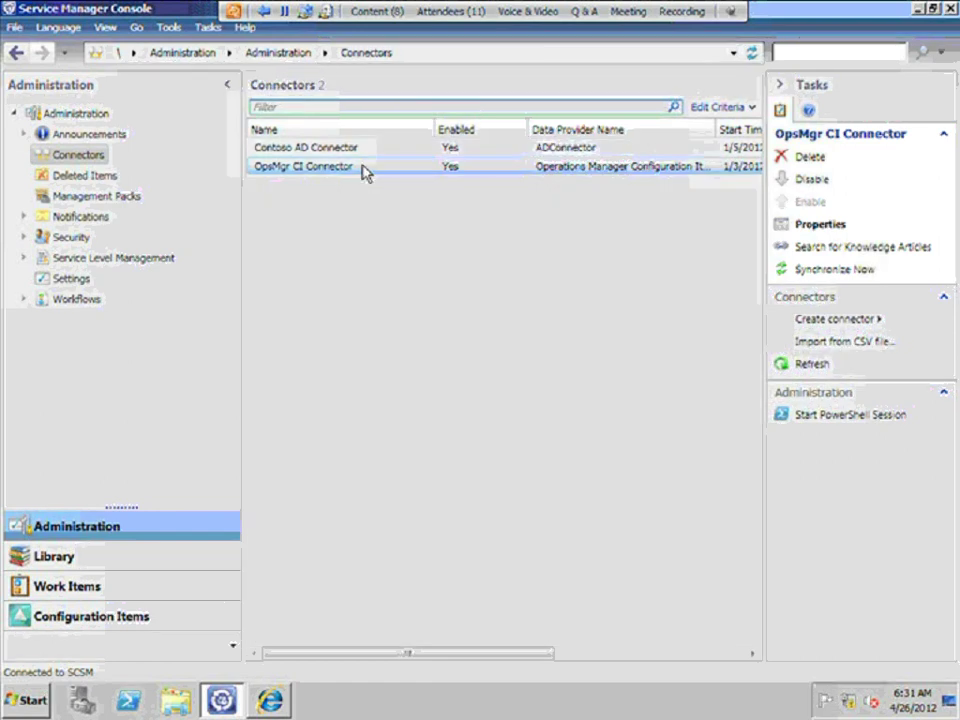
double_click(363, 172)
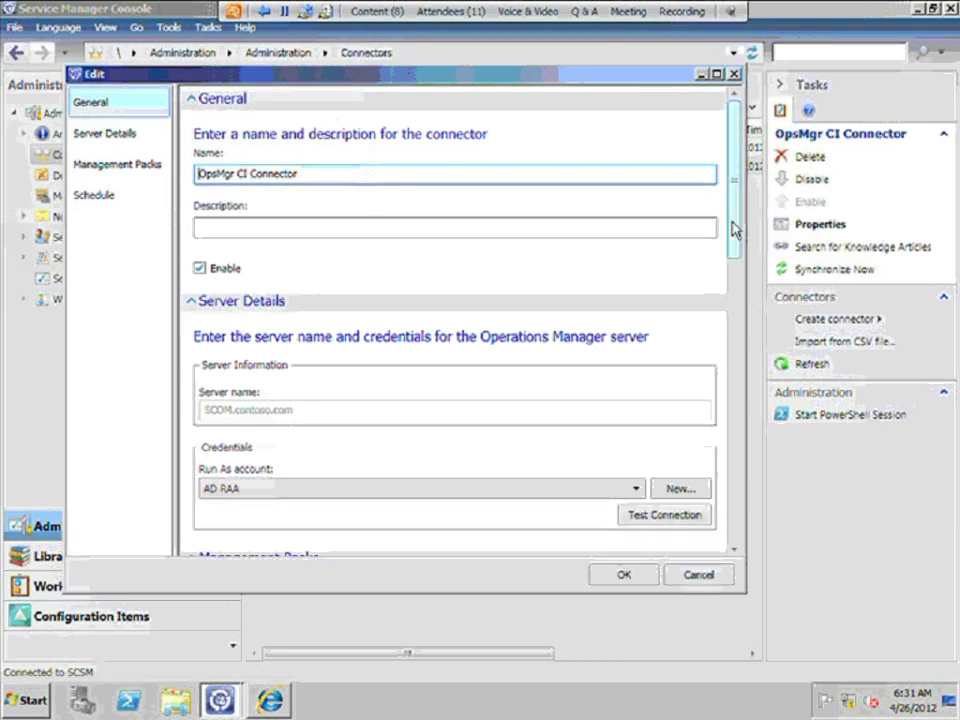
scroll(735, 260, down, 4)
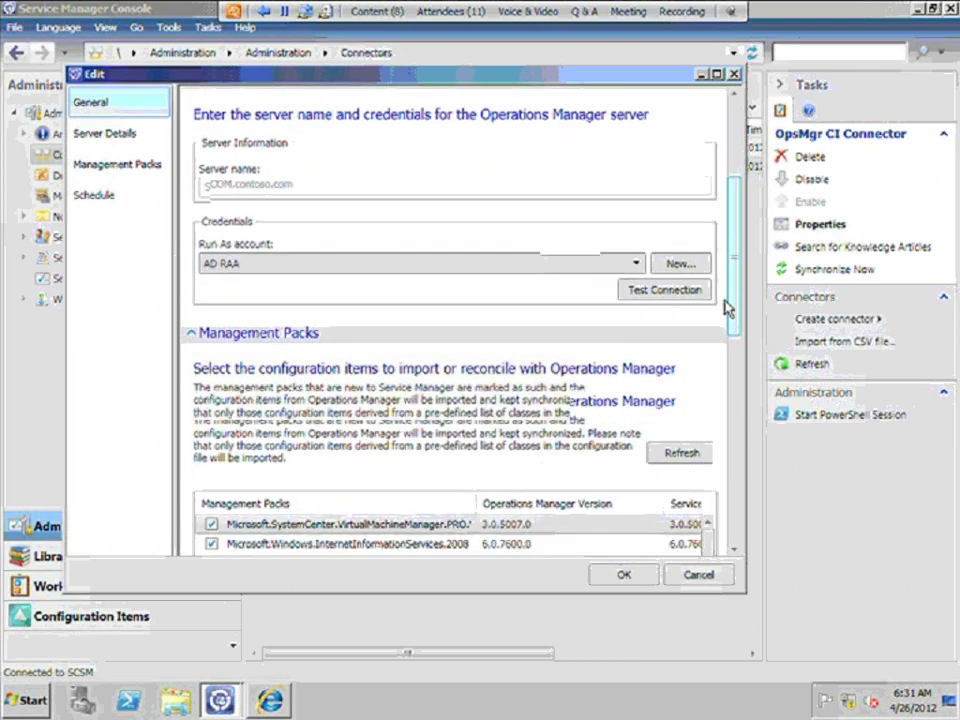
scroll(726, 320, down, 3)
scroll(733, 393, down, 3)
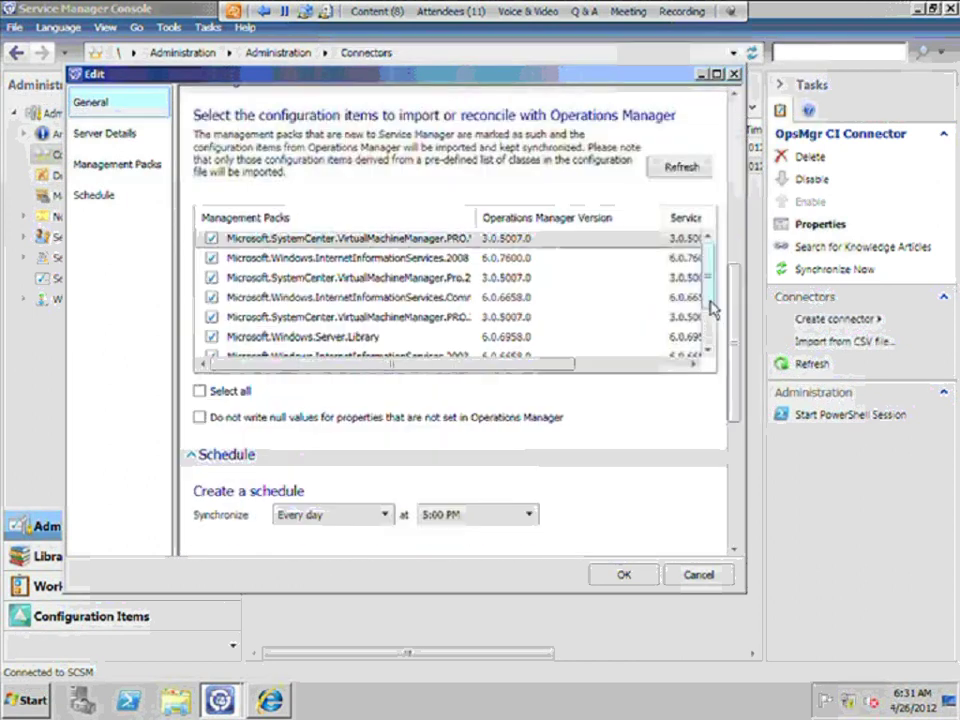
scroll(713, 318, down, 2)
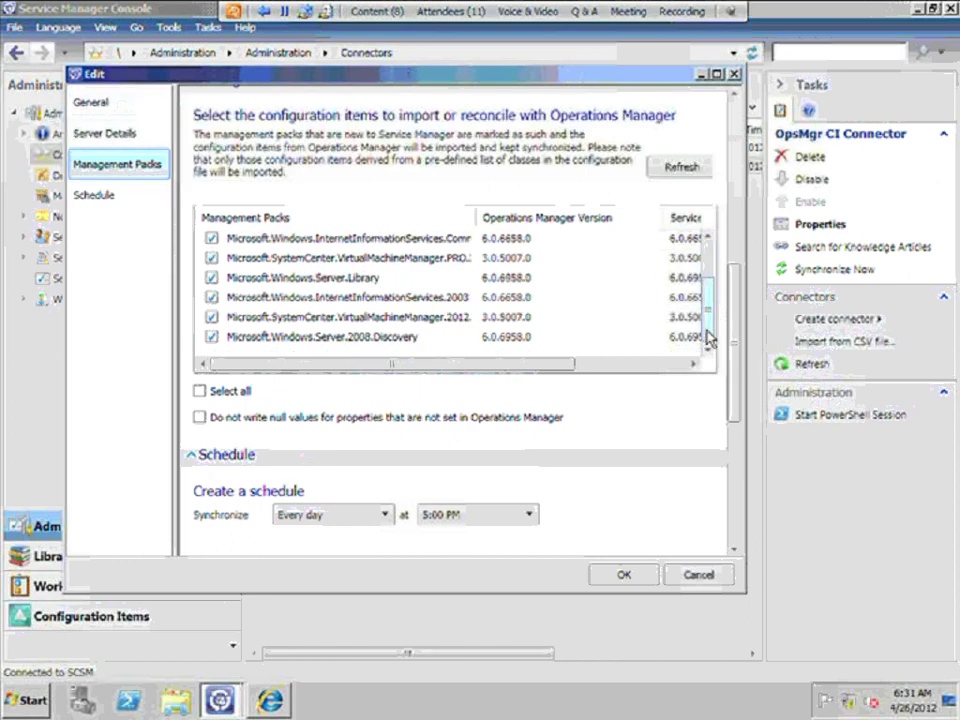
scroll(707, 300, up, 1)
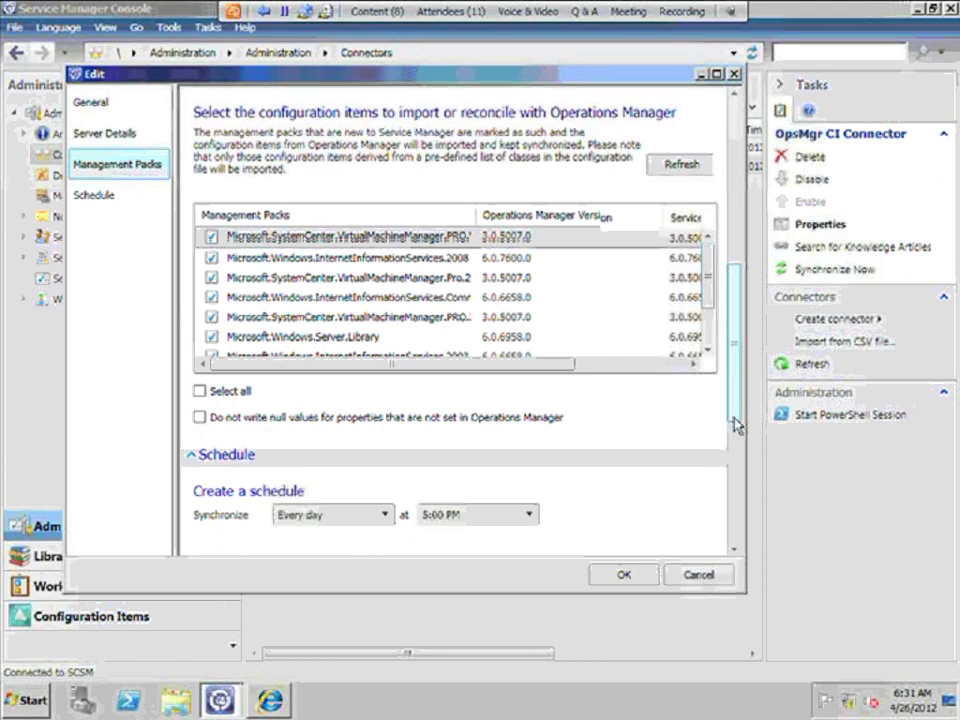
drag(735, 422, 735, 488)
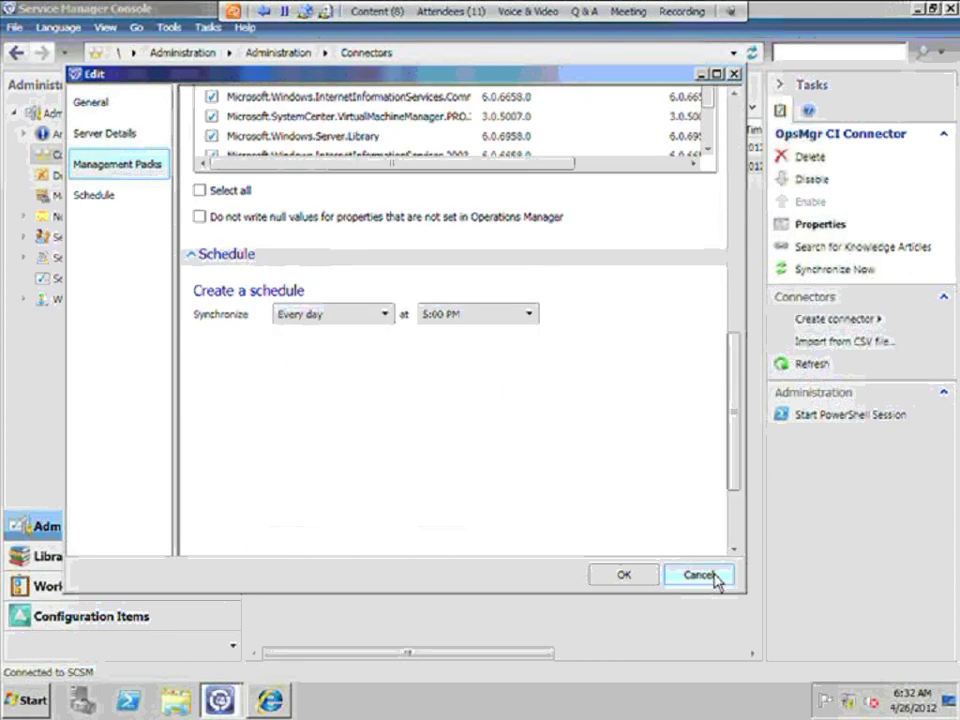
click(699, 575)
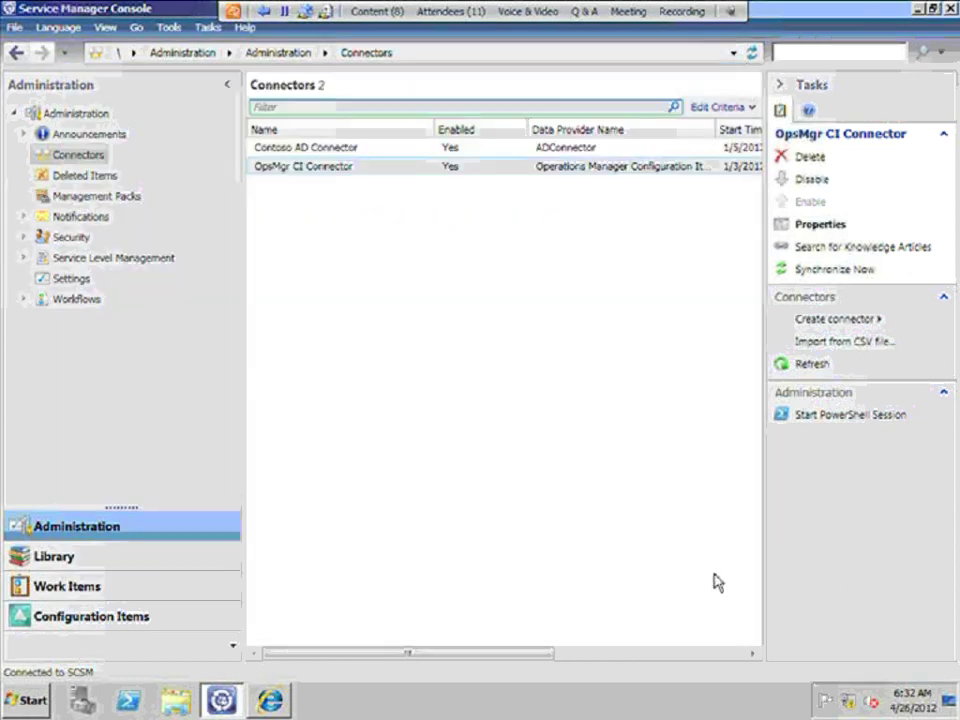
- View the connector types available for creation without creating one
click(818, 320)
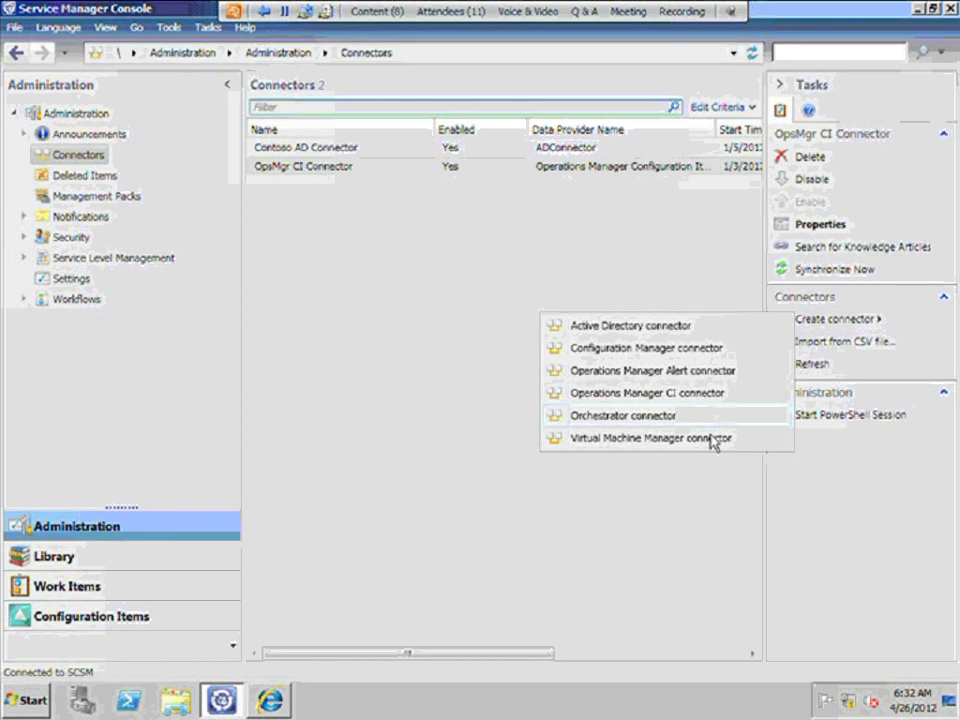
click(826, 500)
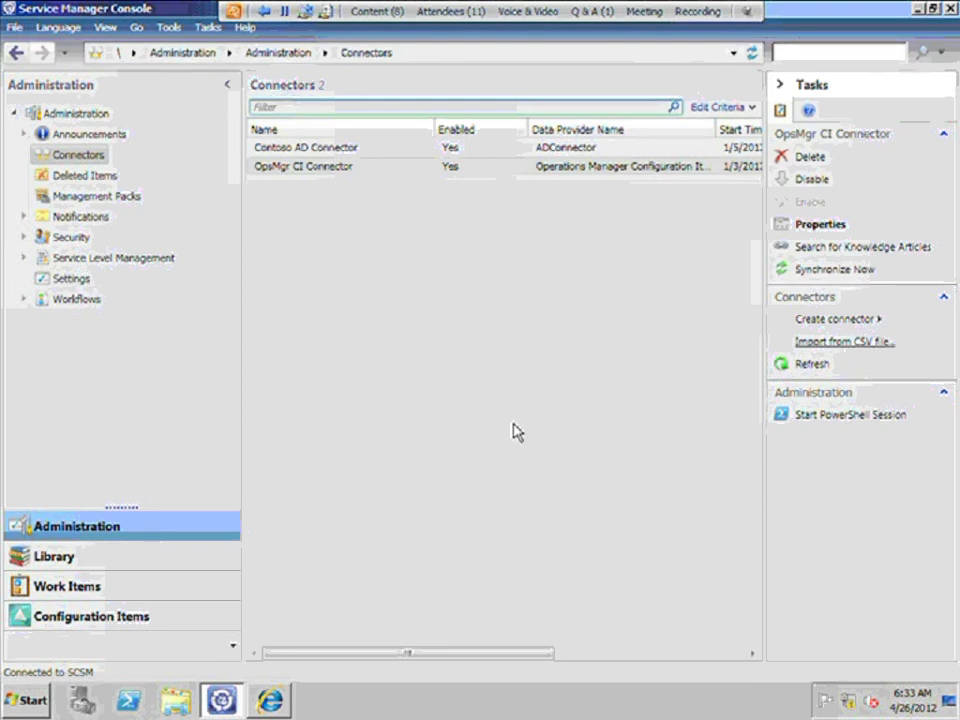
- Examine the installed management packs, including the Virtual Machine Manager, Configuration Manager and SQL Server 2008 discovery packs
click(71, 198)
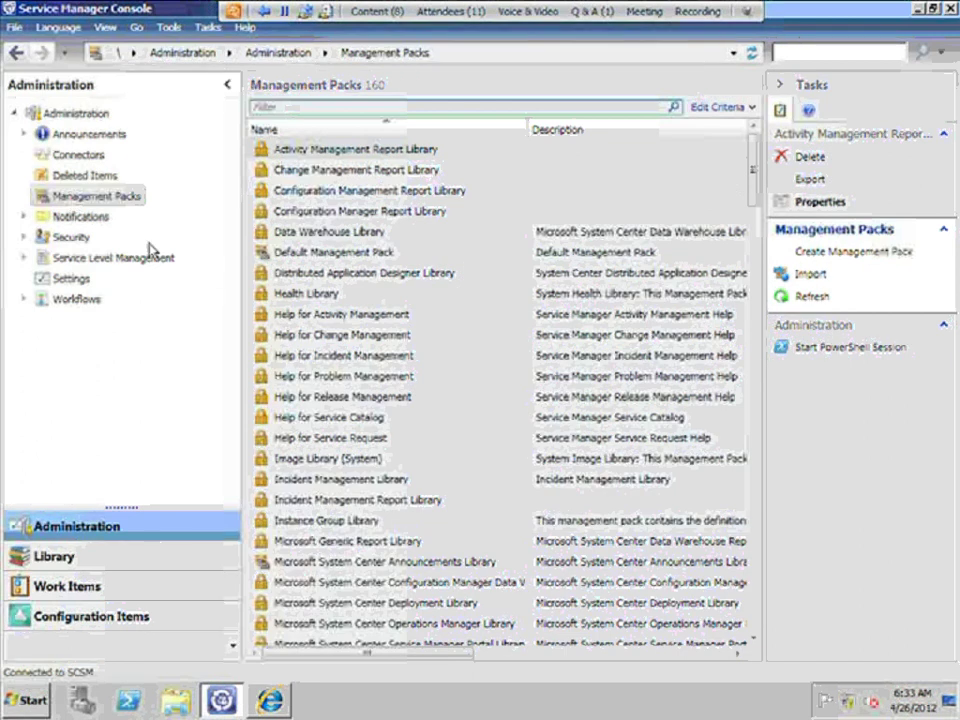
click(756, 603)
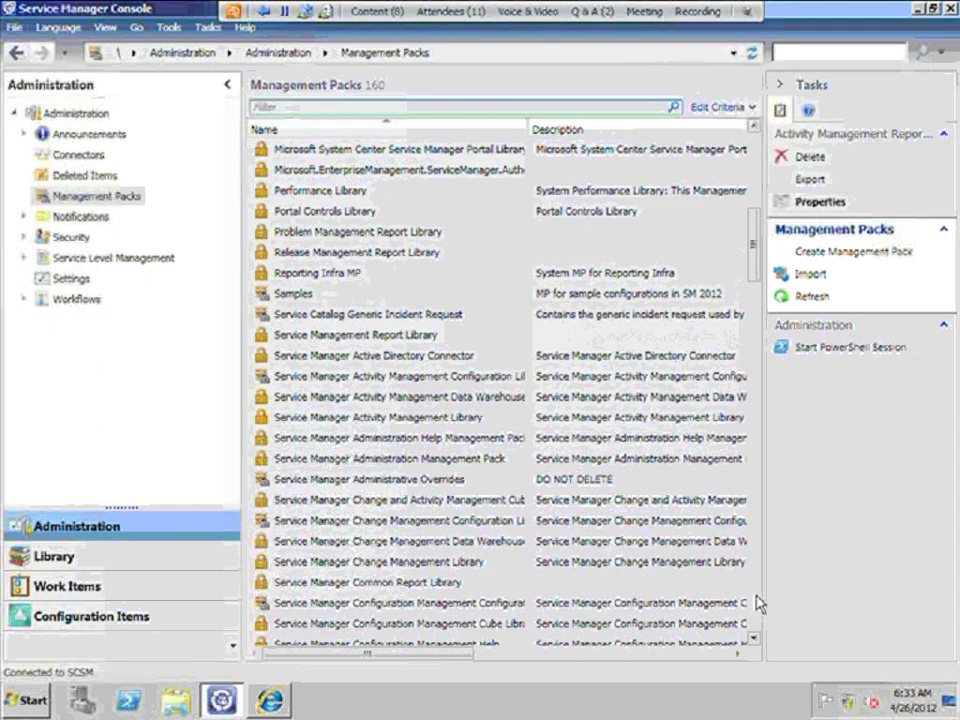
click(756, 603)
click(756, 603)
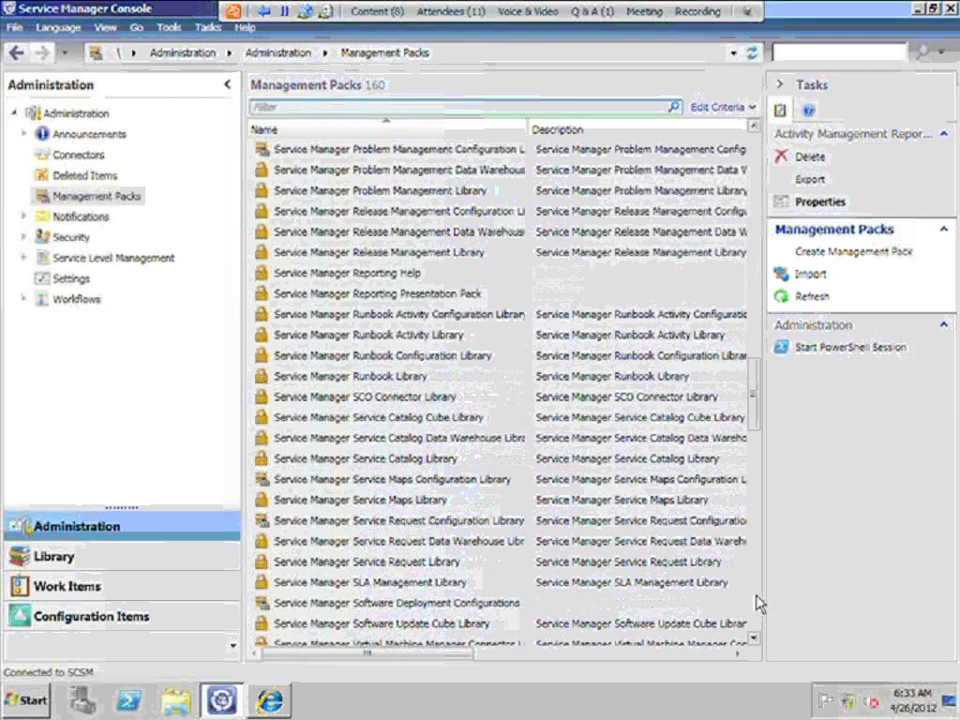
click(756, 603)
click(435, 360)
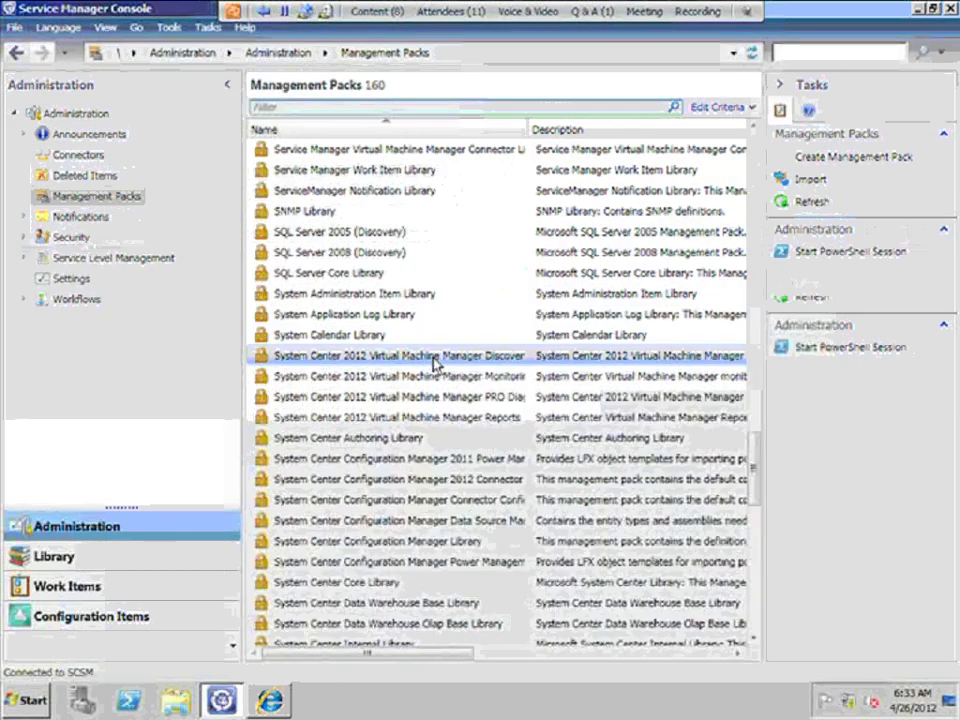
click(487, 485)
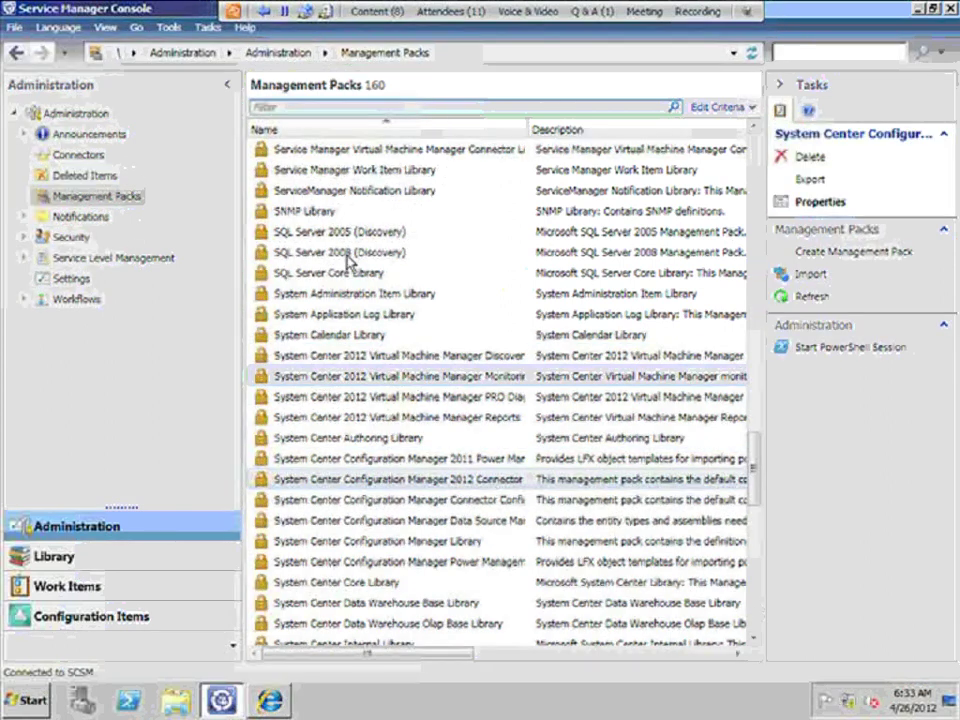
click(274, 254)
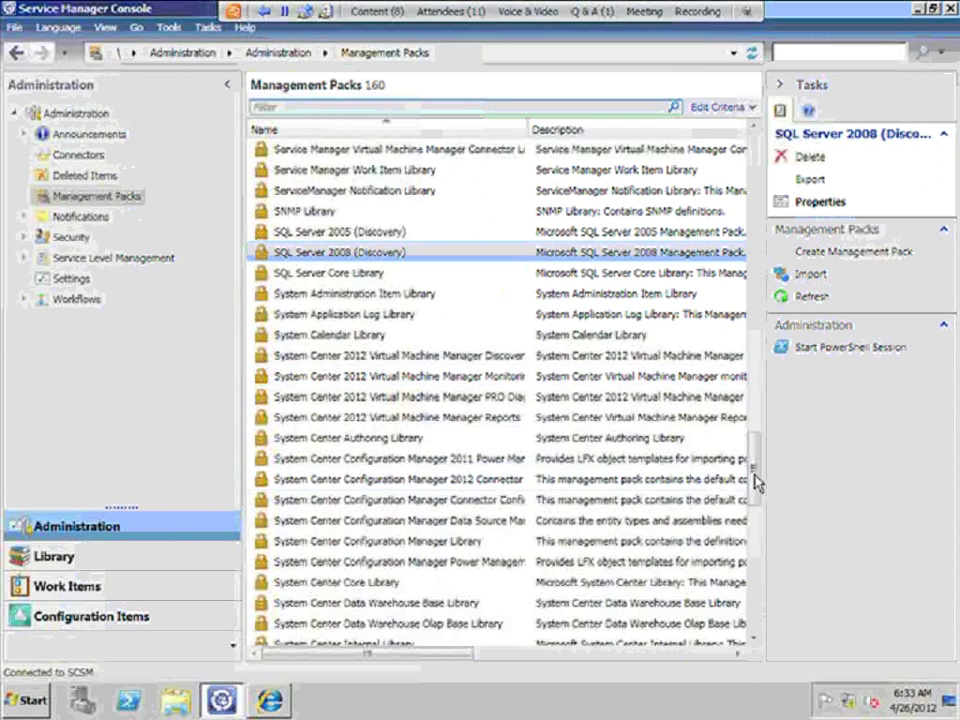
click(756, 572)
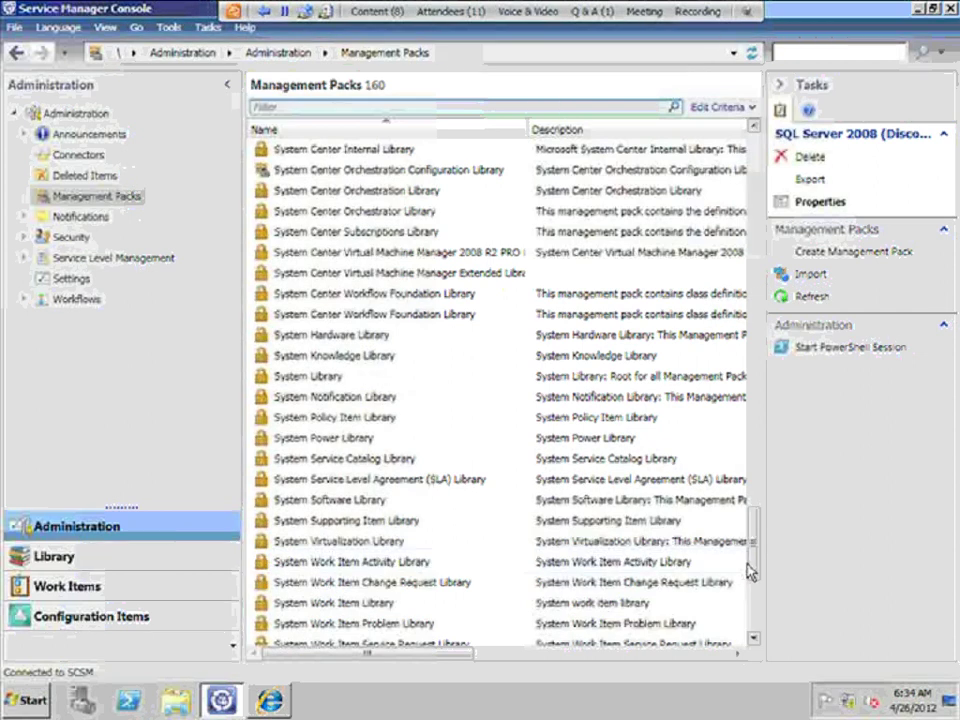
- Look at the notification channels, including the E-Mail Notification Channel, and the notification subscriptions
click(25, 217)
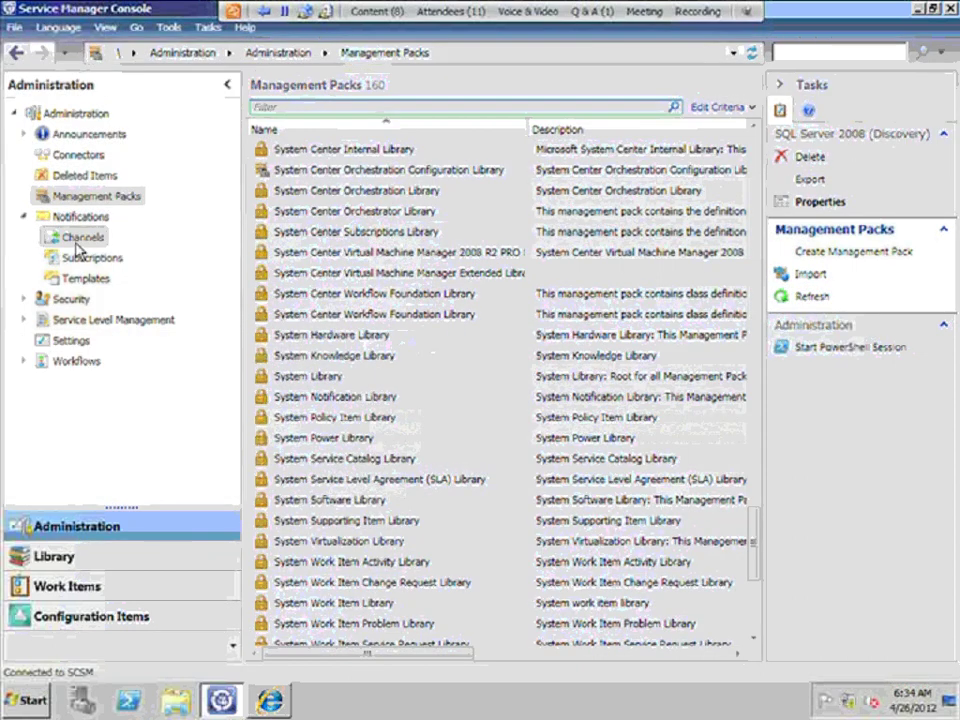
click(77, 240)
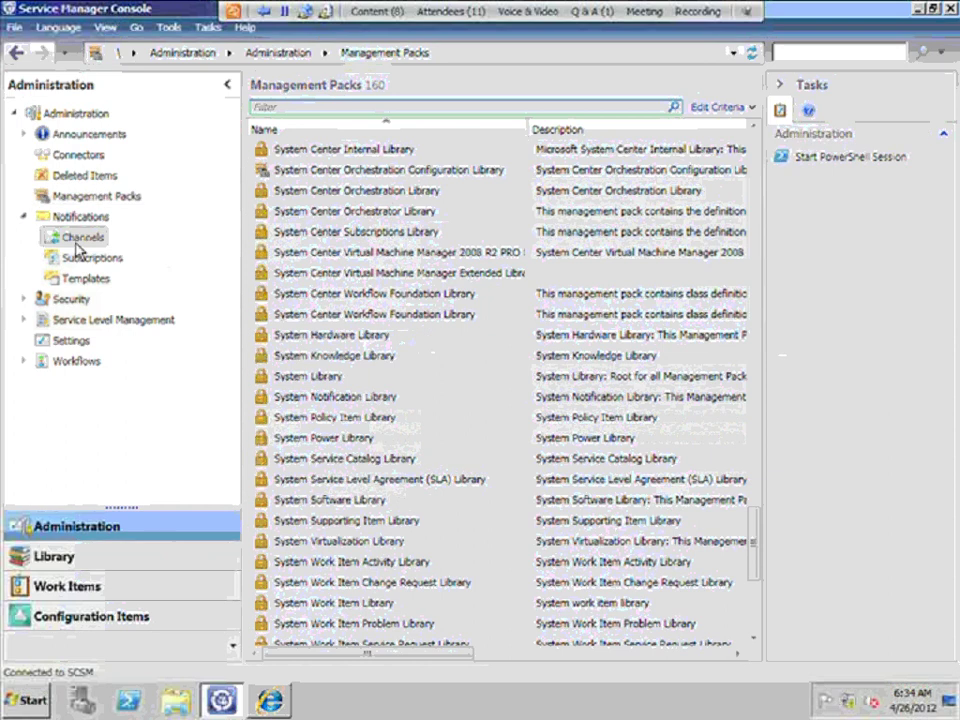
click(322, 150)
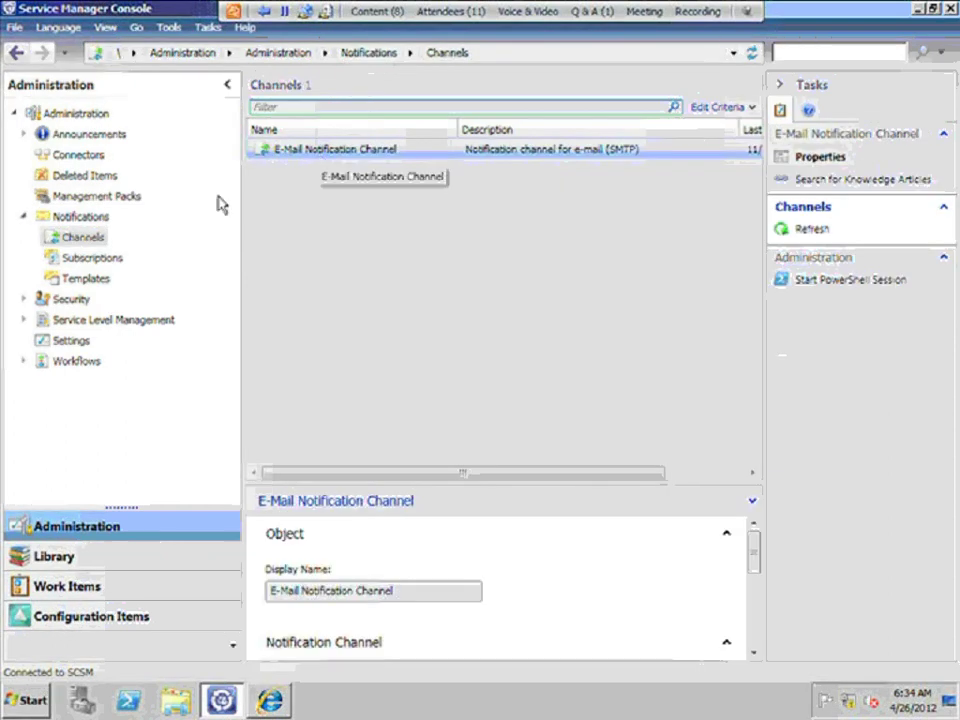
click(105, 270)
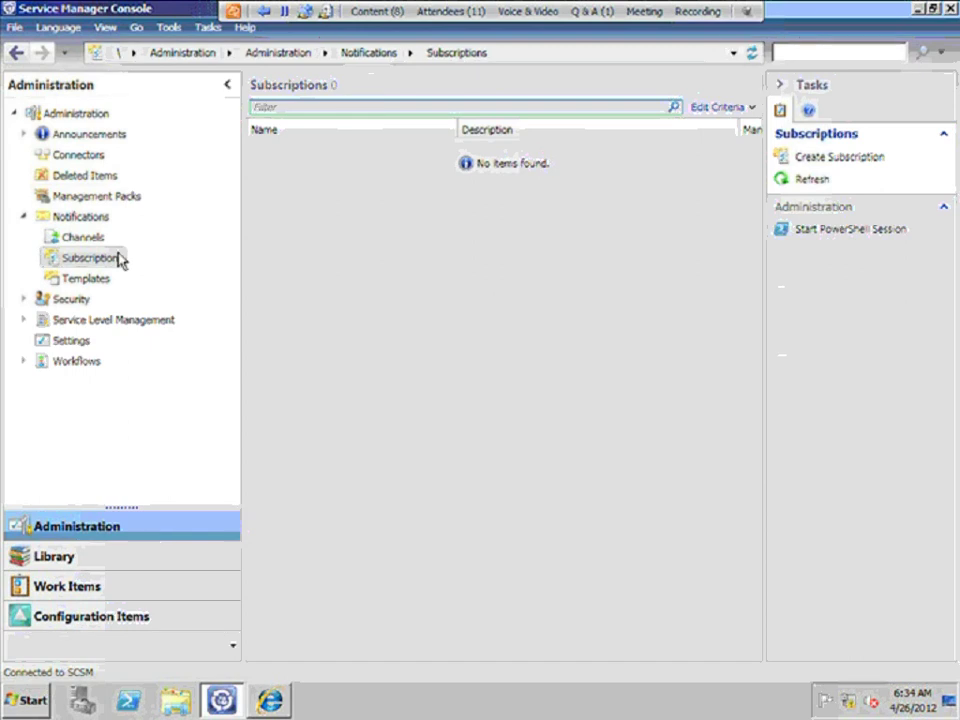
- Start a new End User role from the Security user roles and name it Utilizatori Servicii SharePoint
click(24, 299)
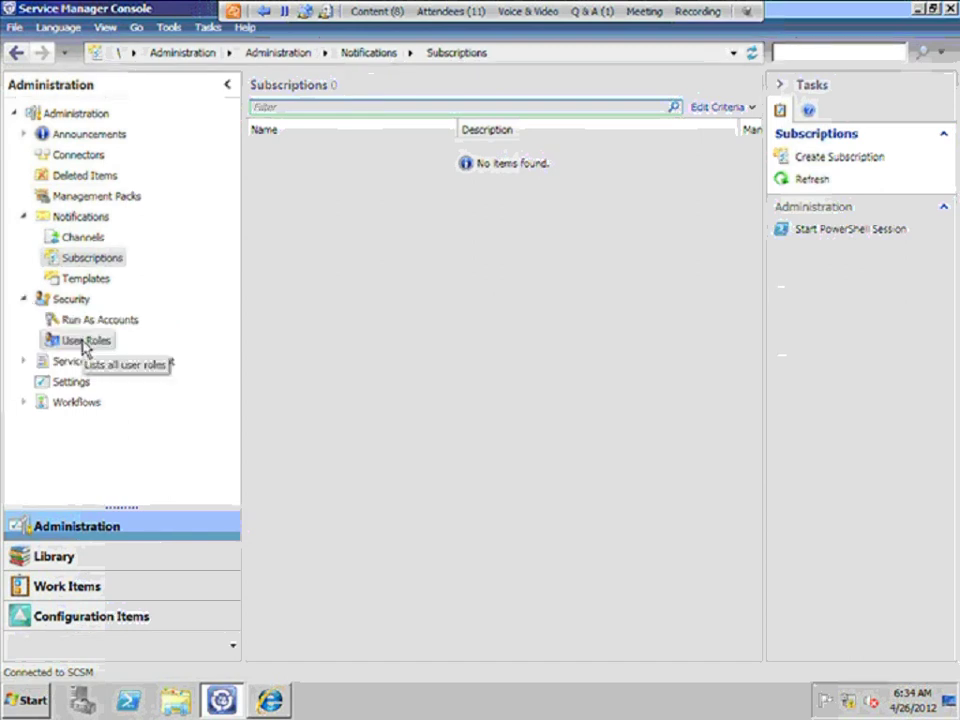
click(86, 345)
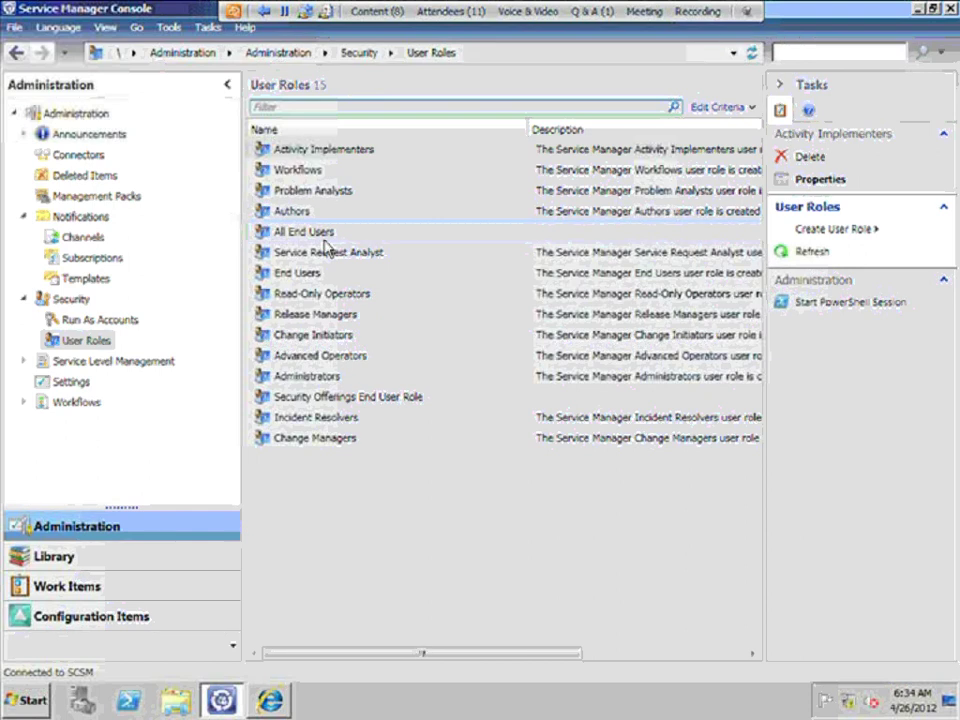
click(833, 231)
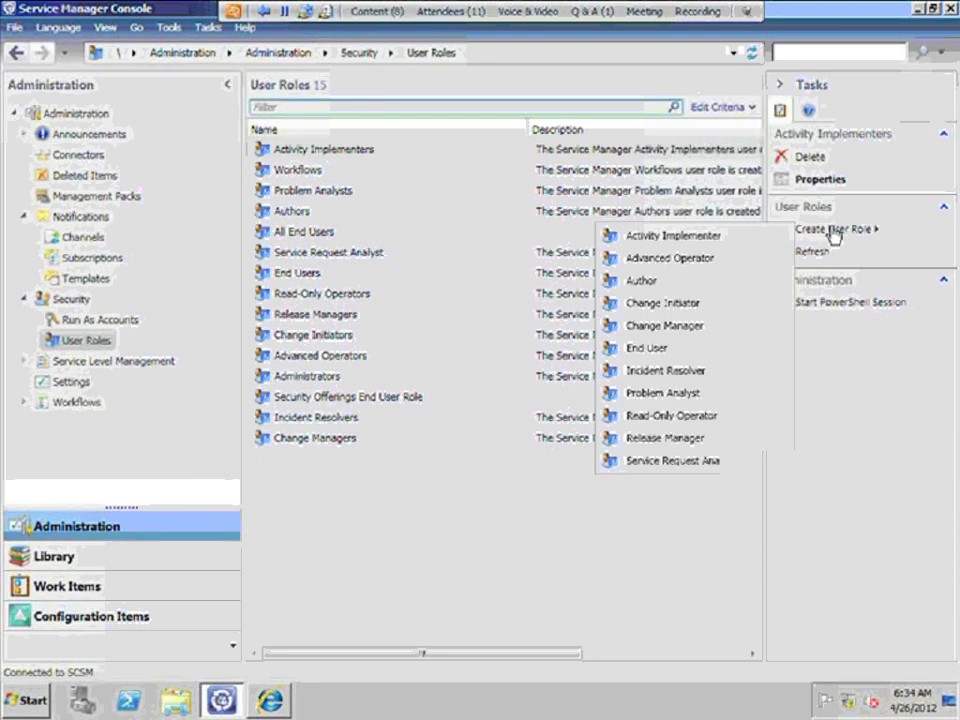
click(692, 352)
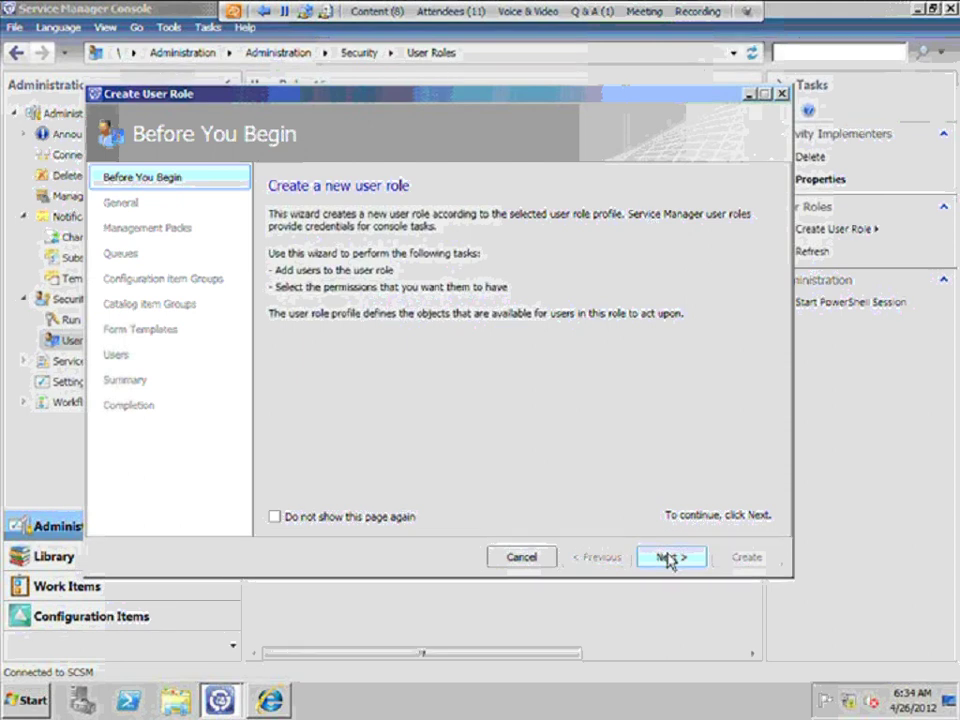
click(668, 558)
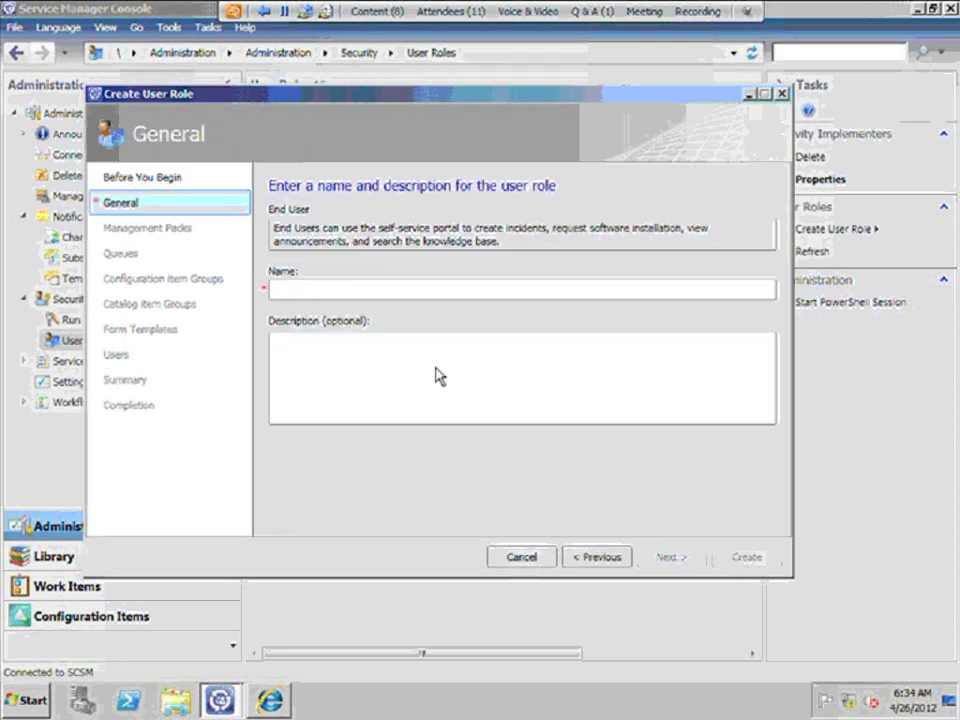
click(343, 289)
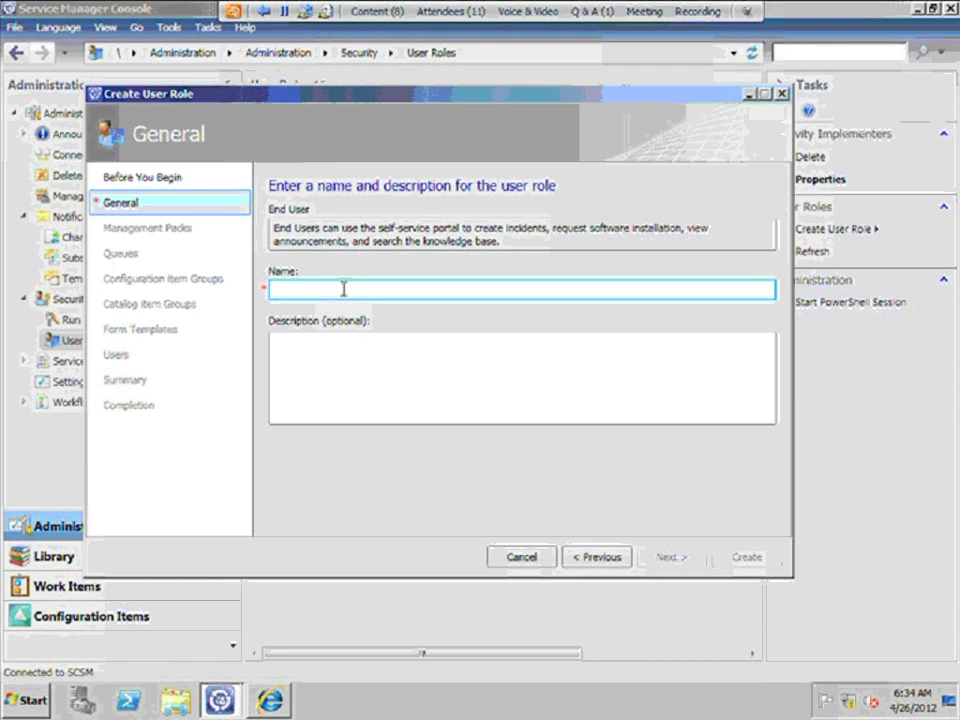
text(Util)
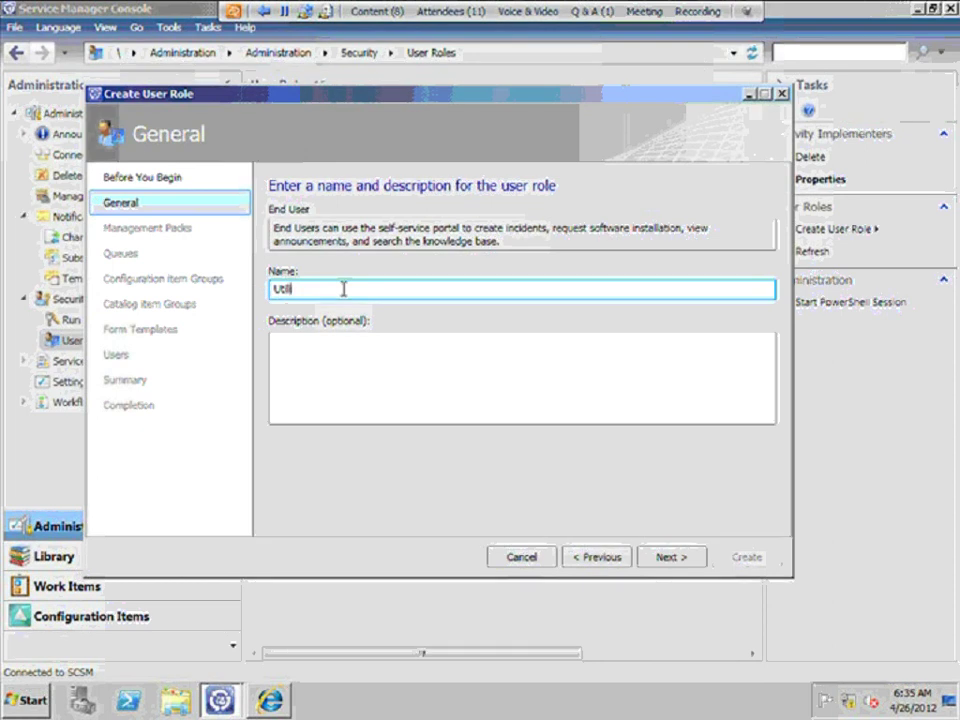
text(izato)
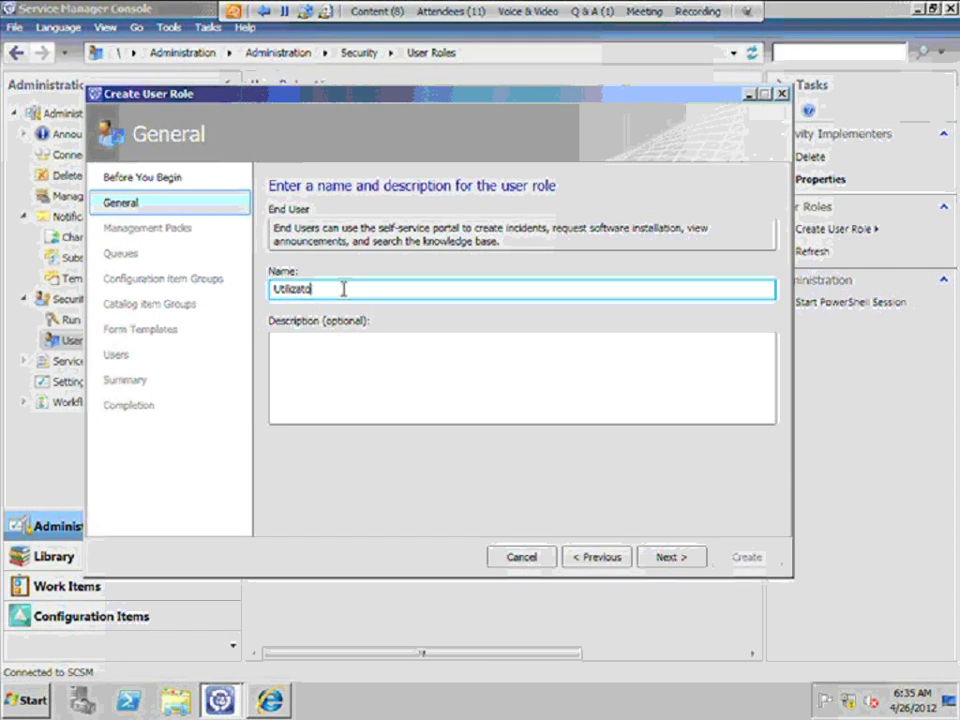
text(n Servicii)
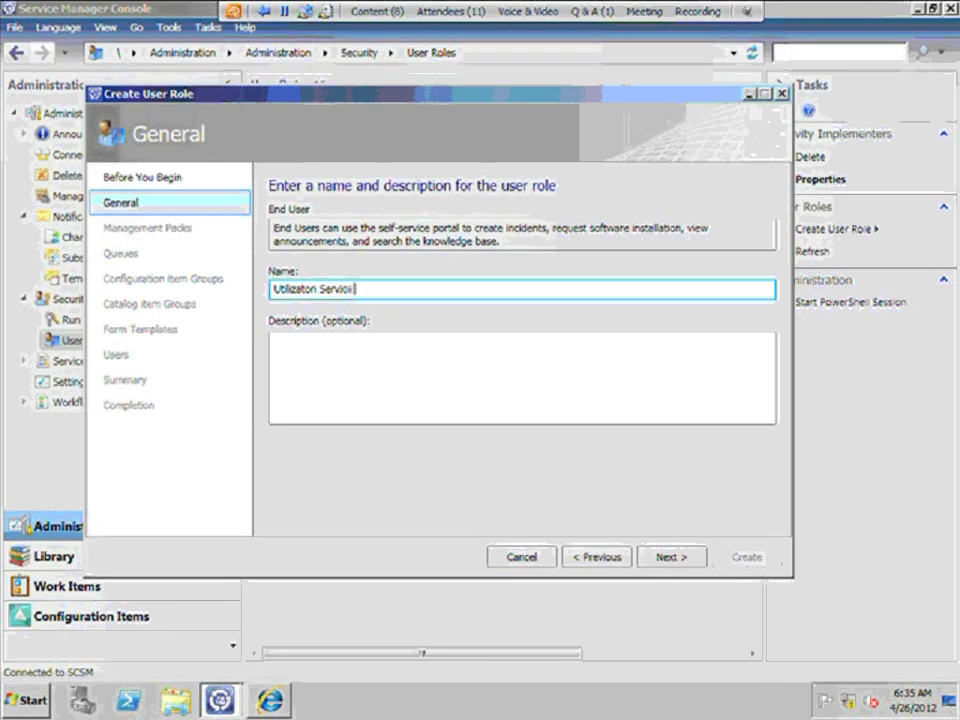
text( Sha)
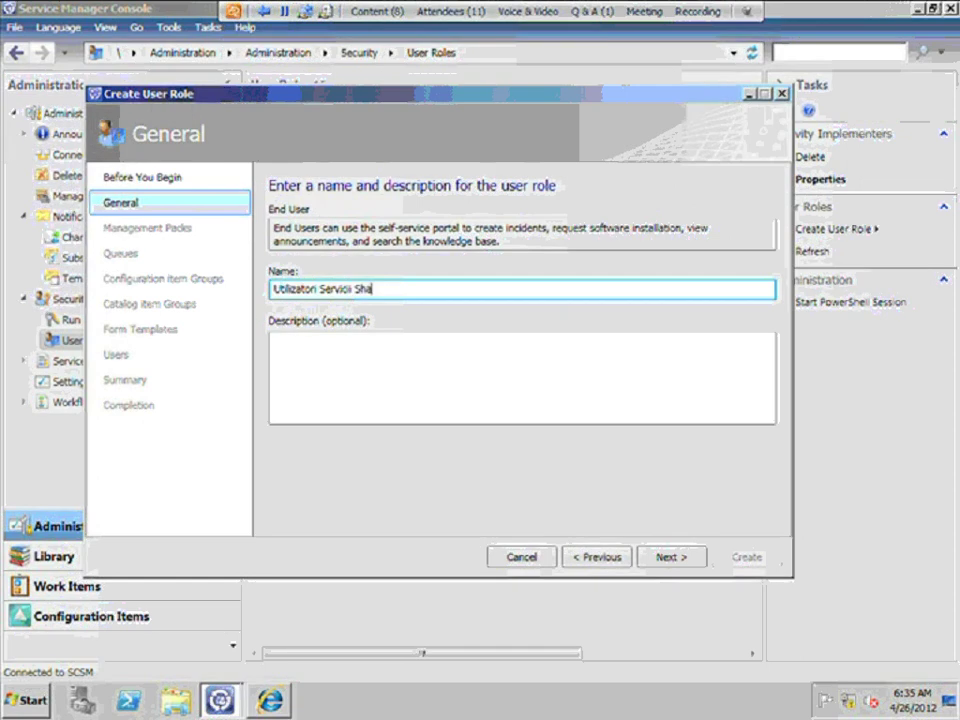
text(rePoint)
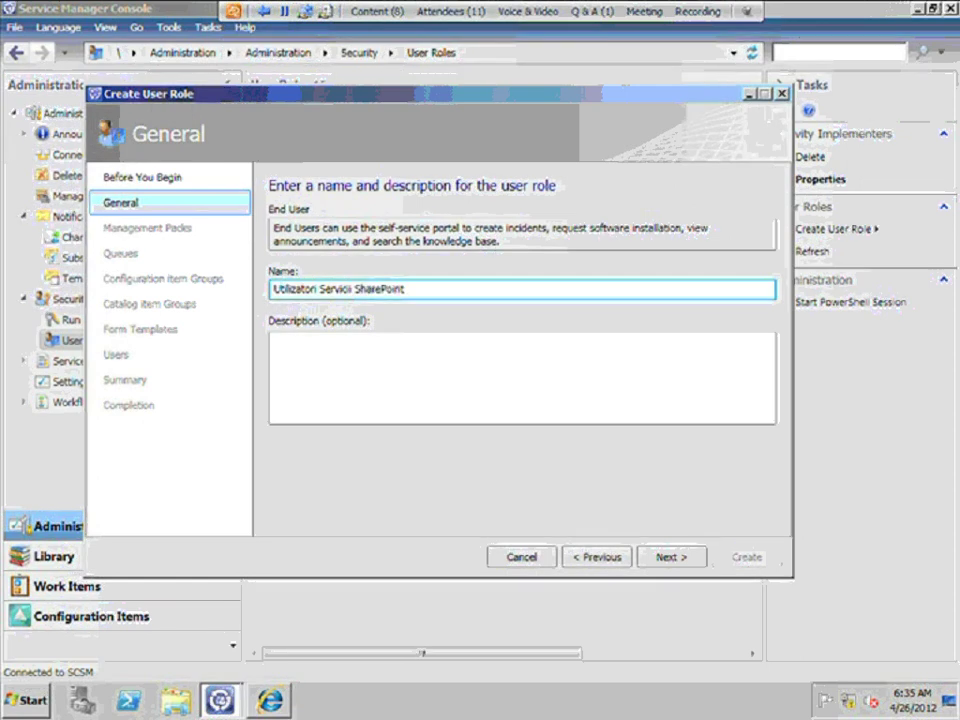
click(668, 559)
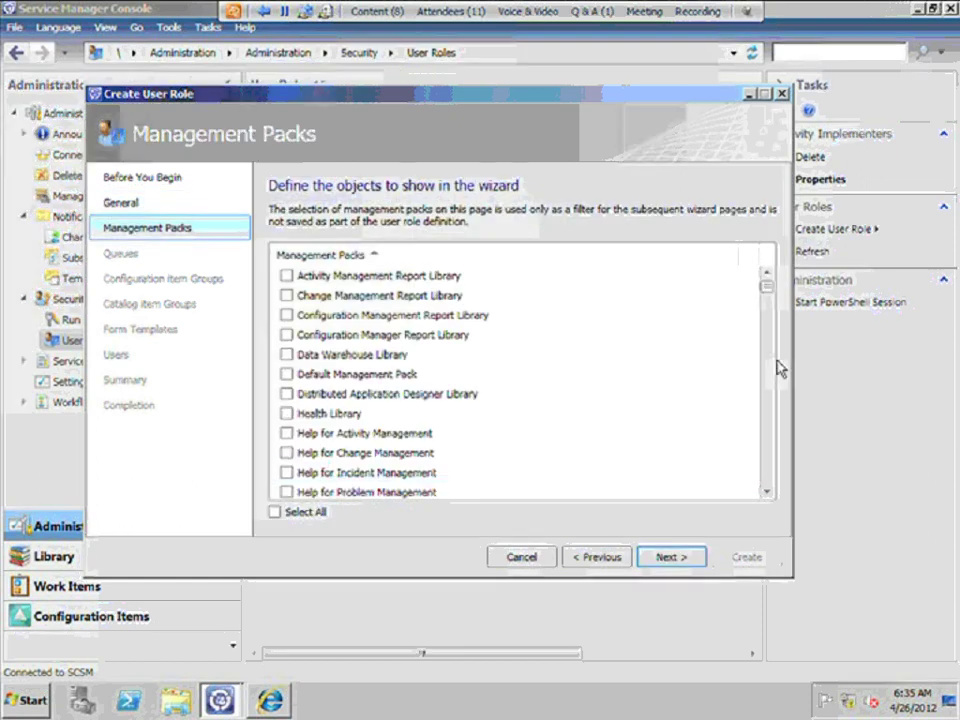
- Leave the management pack filter unselected and keep all work items and all configuration items accessible to the role
drag(767, 293, 776, 510)
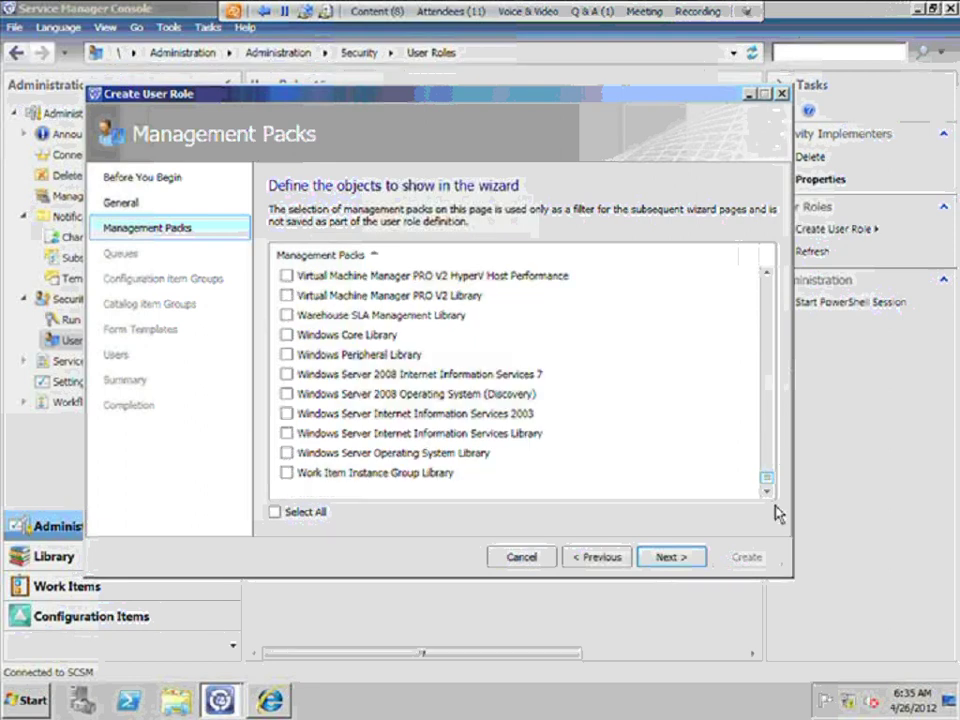
click(669, 557)
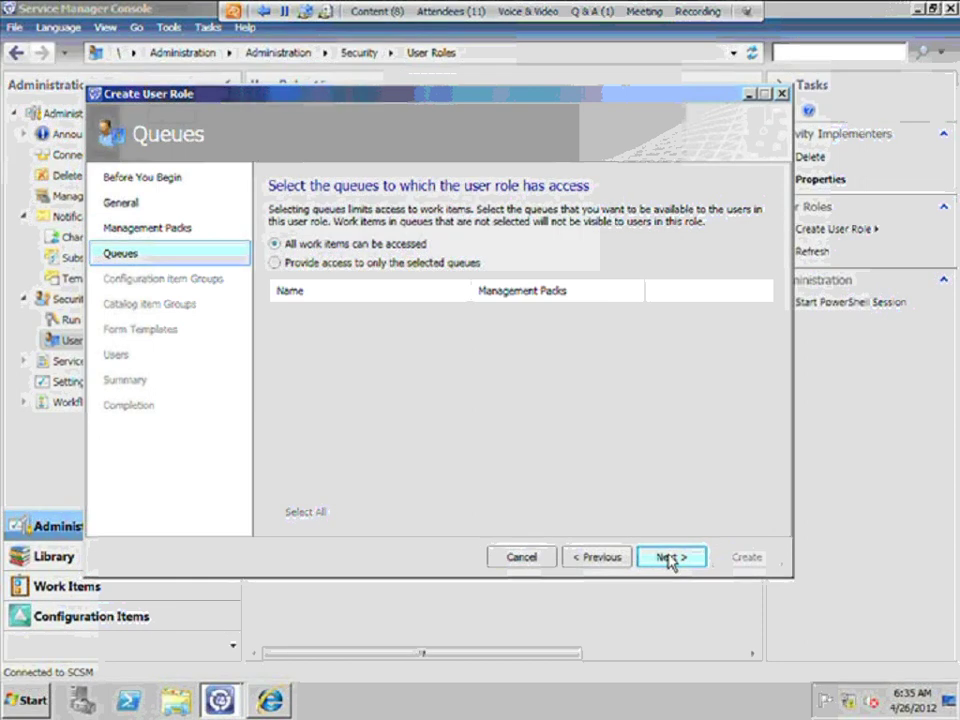
click(669, 557)
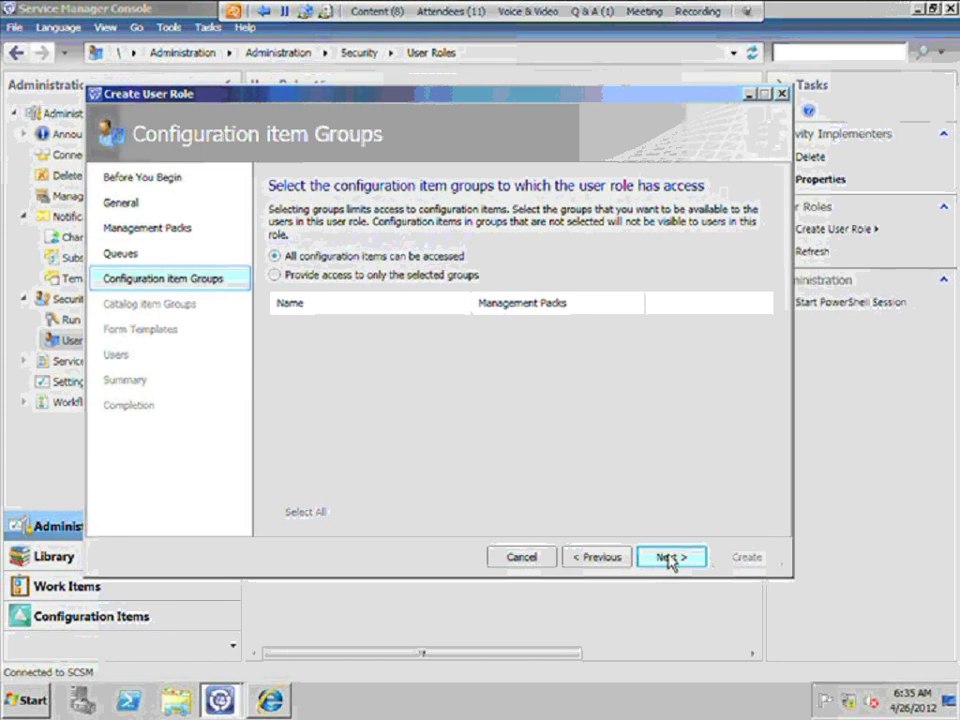
click(669, 557)
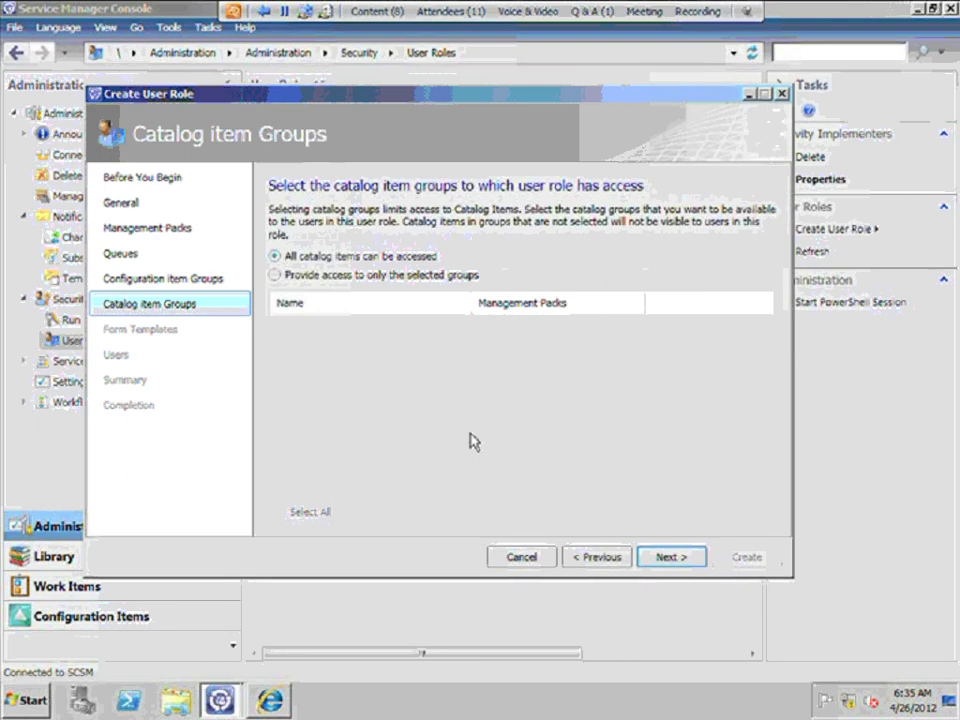
- Keep all catalog items and forms accessible to the role, and create it without adding users
click(277, 275)
click(276, 257)
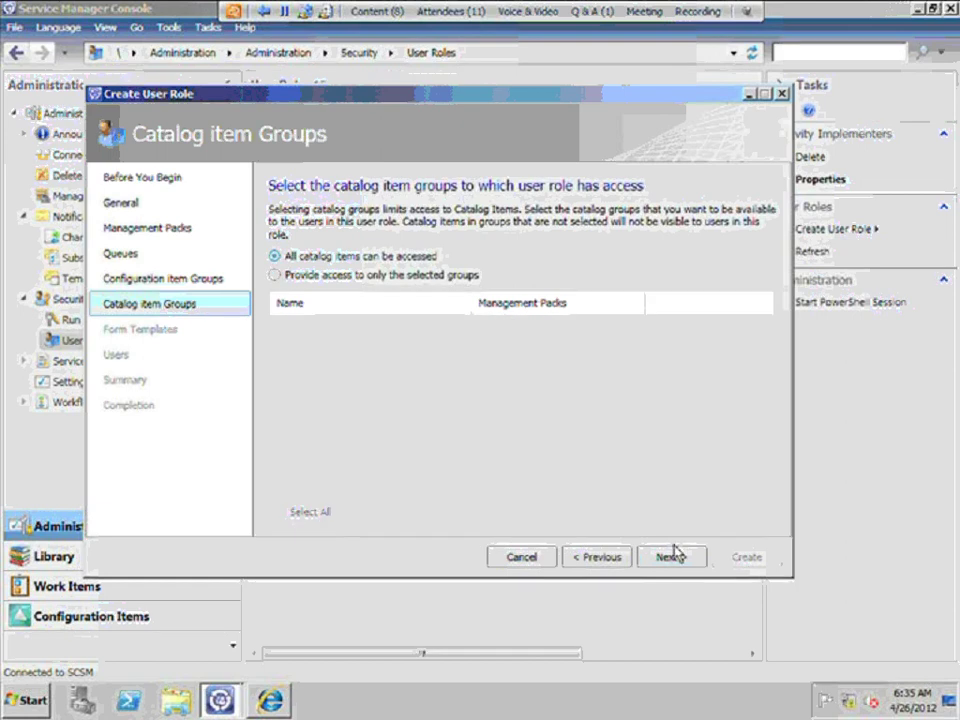
click(675, 557)
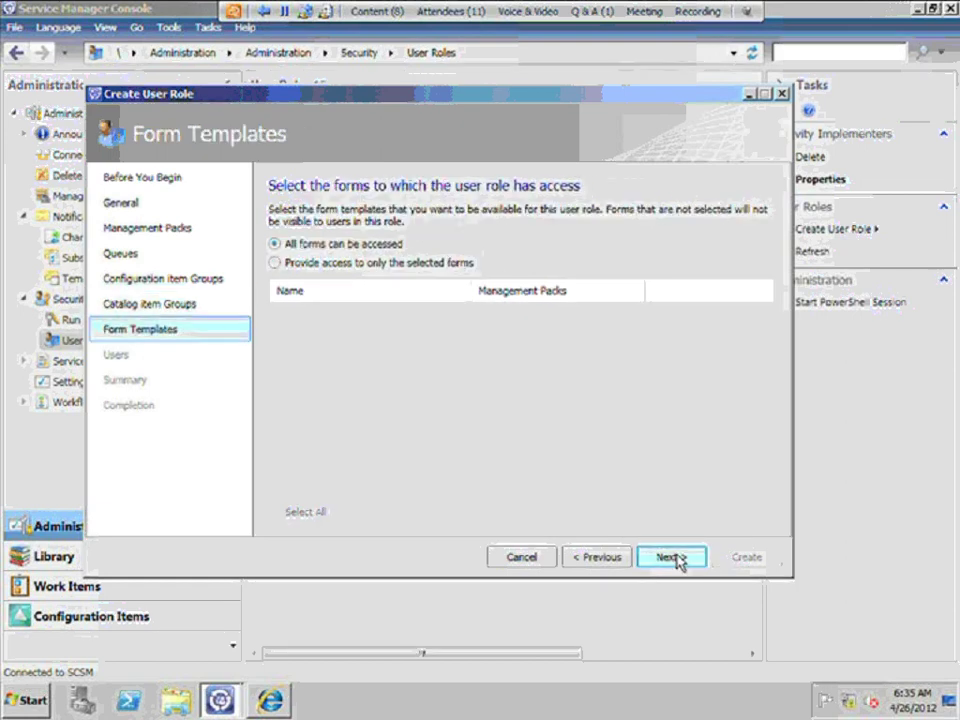
click(675, 557)
click(675, 557)
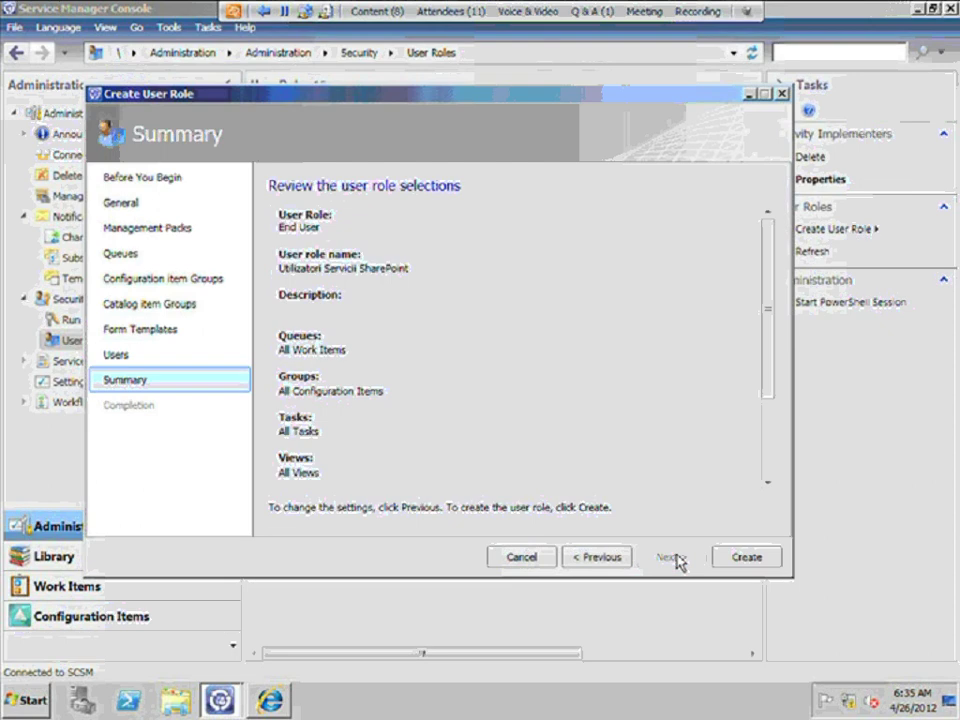
click(742, 566)
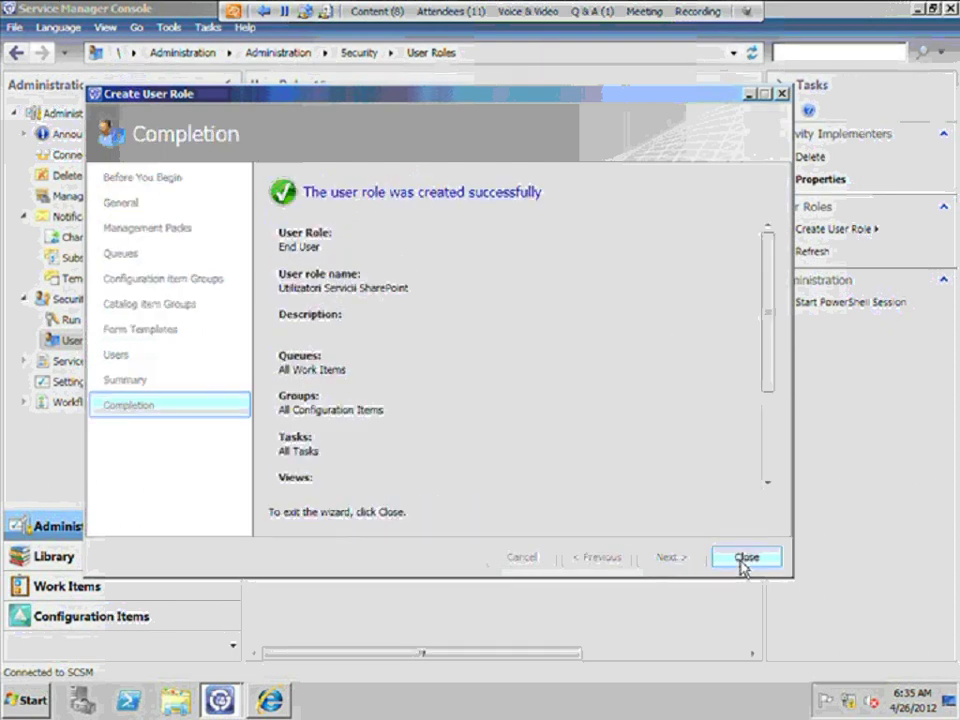
click(782, 94)
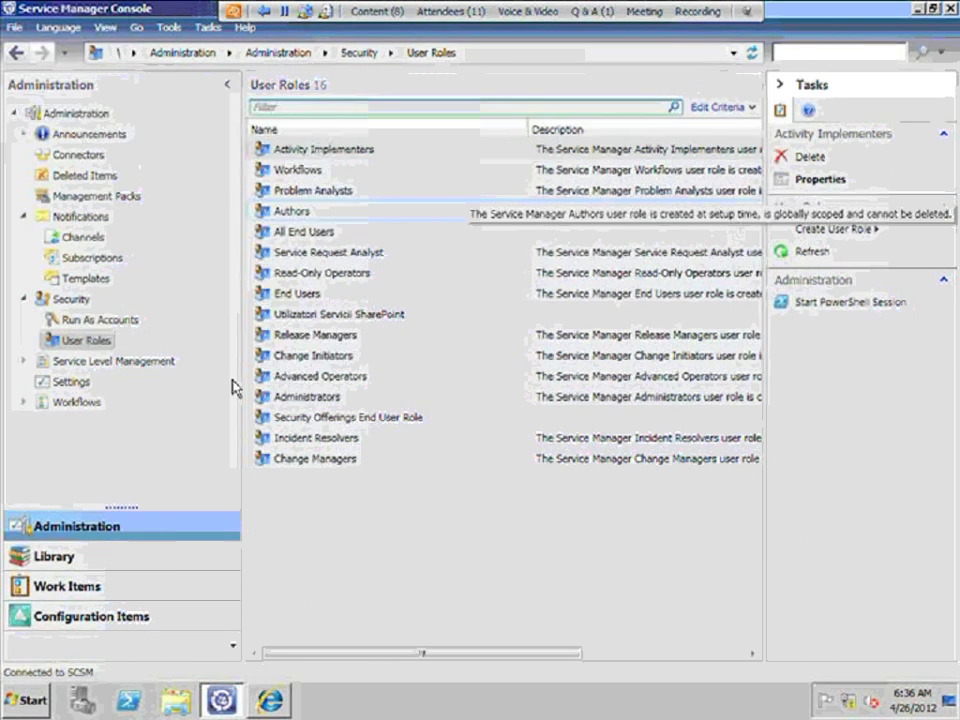
- Start a new calendar under Service Level Management and title it Business Hours
click(23, 361)
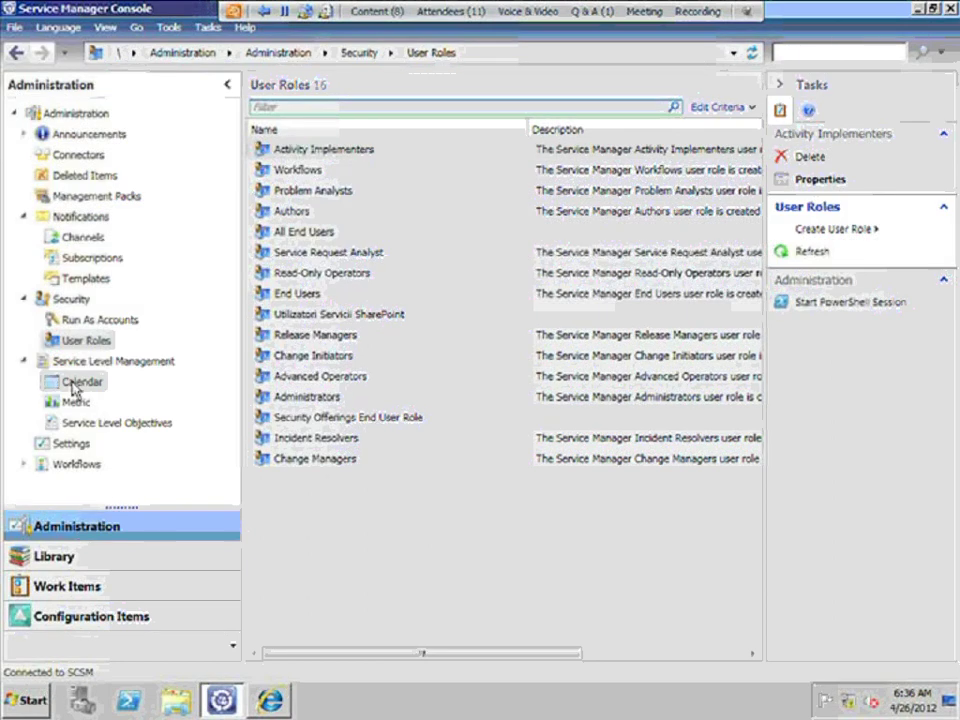
click(78, 383)
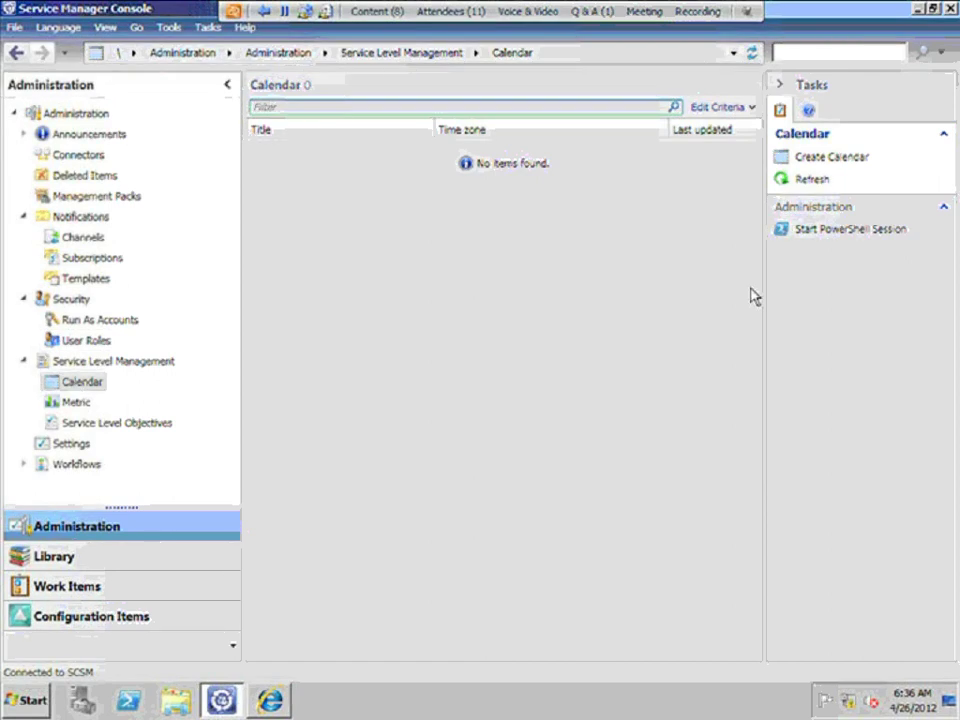
click(831, 166)
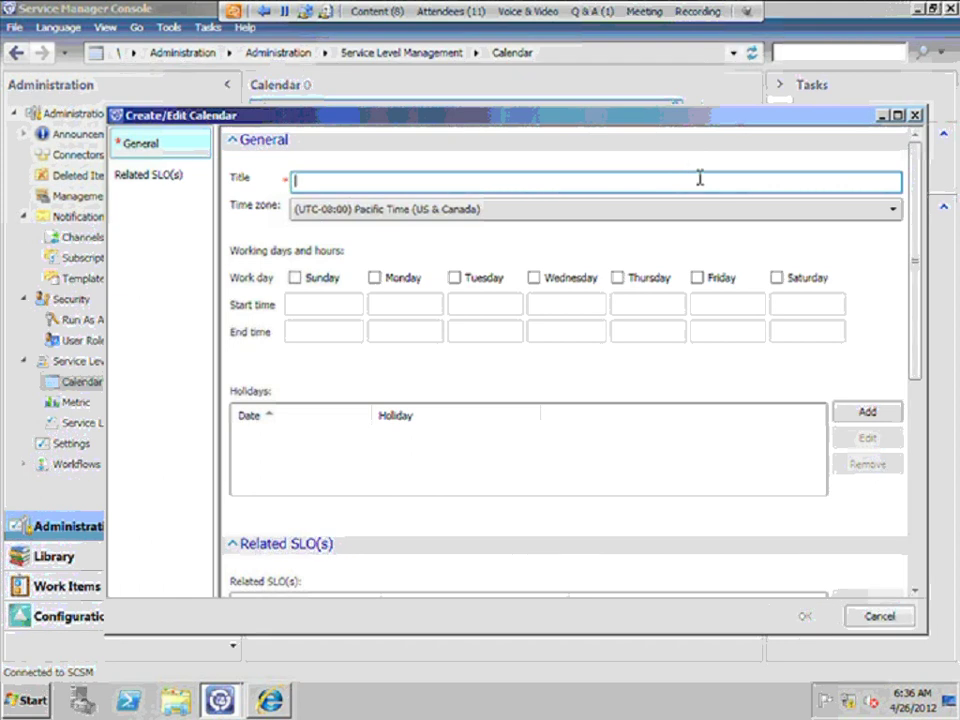
text(B)
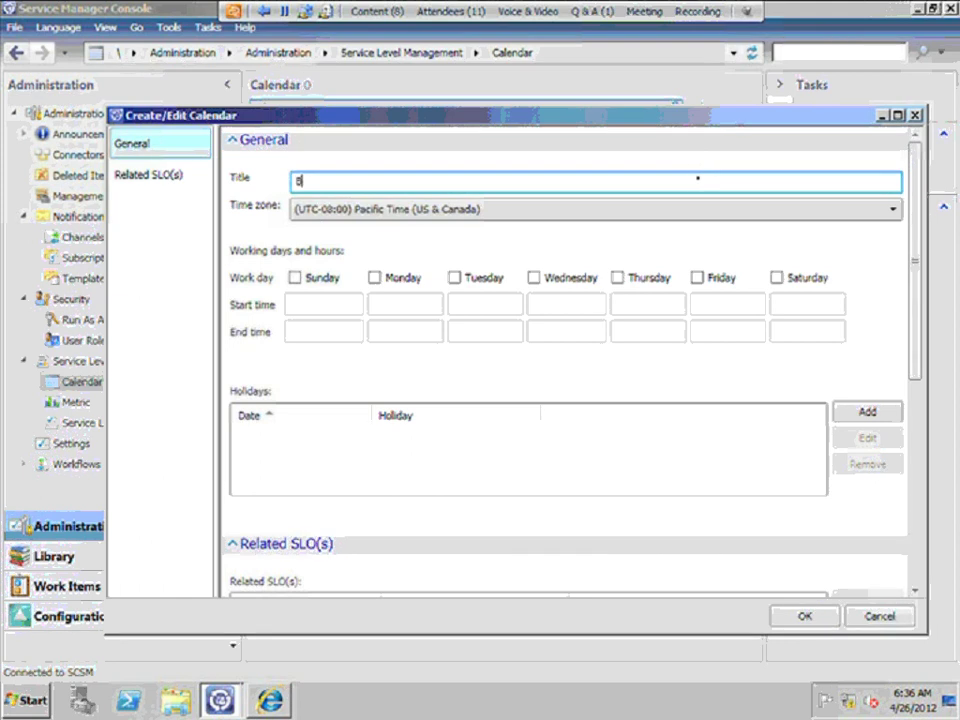
text(usiness)
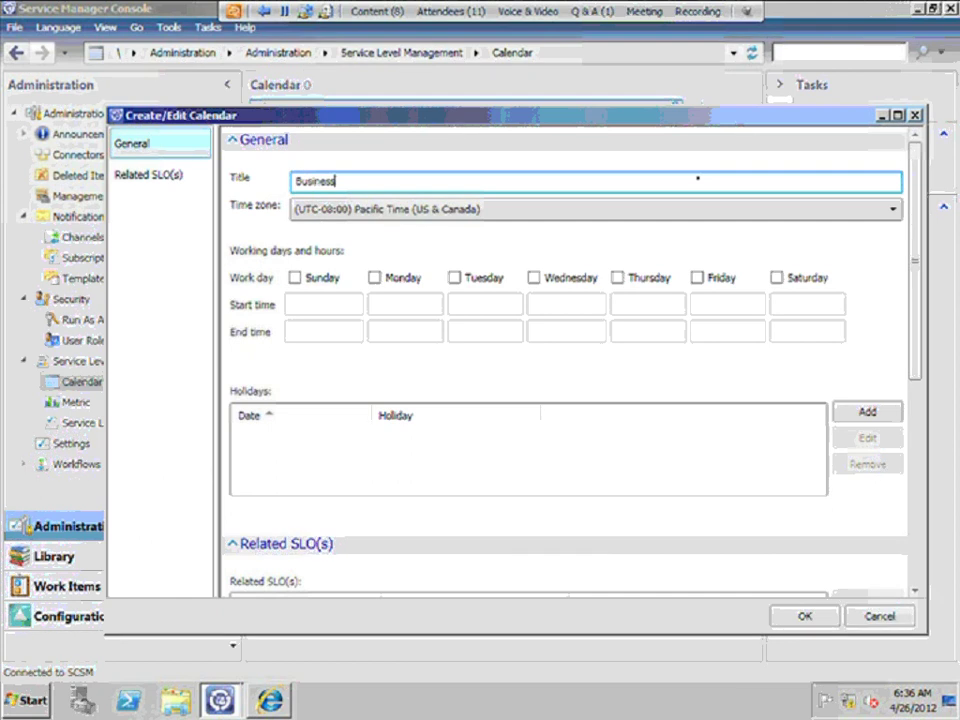
text( Hours)
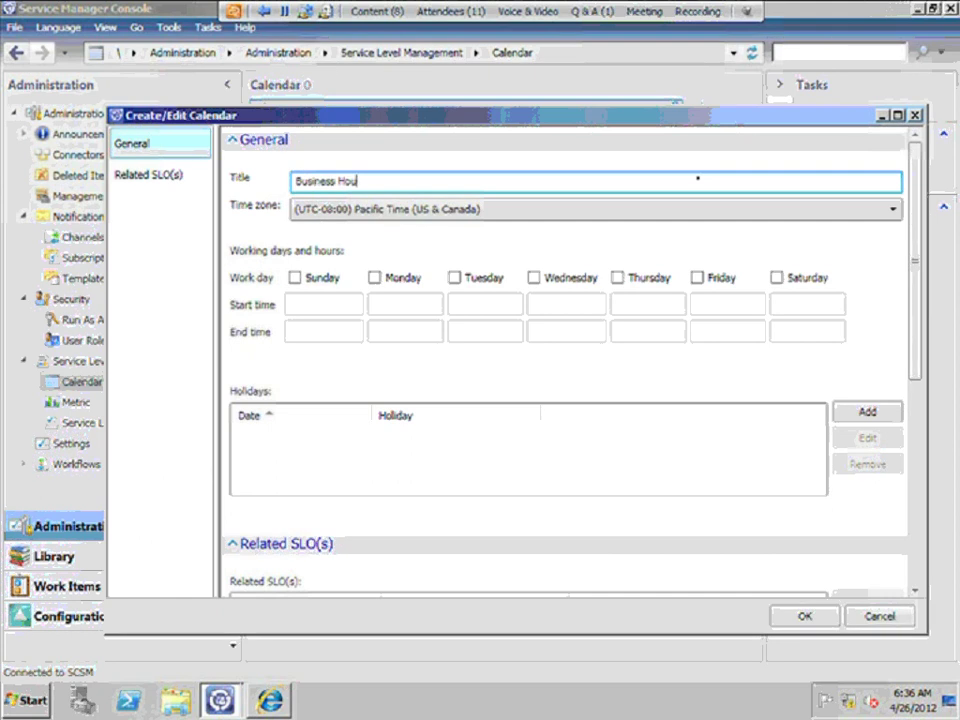
- Mark Monday through Friday as work days in the Business Hours calendar
click(374, 279)
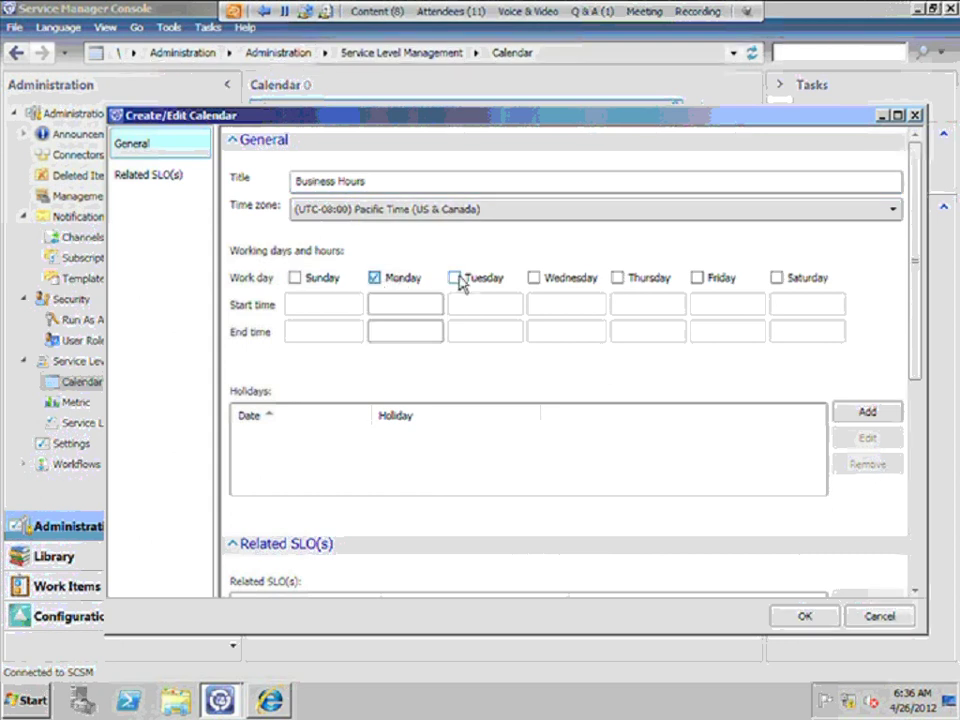
click(455, 279)
click(534, 279)
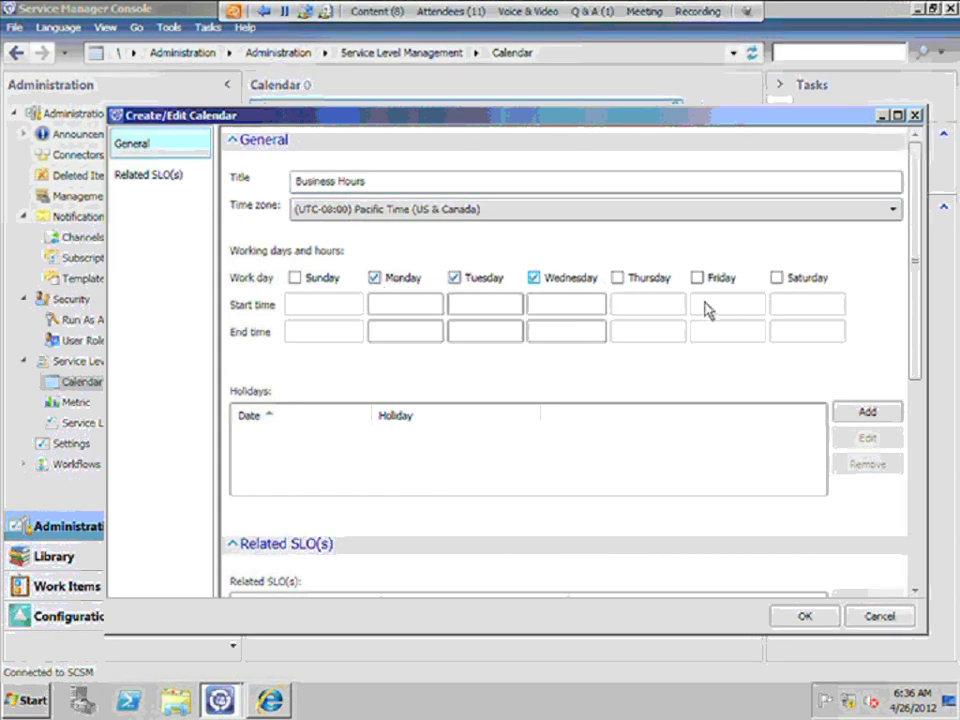
click(617, 278)
click(697, 278)
- Try to set the start time to 9.00 for Monday and Tuesday
click(411, 302)
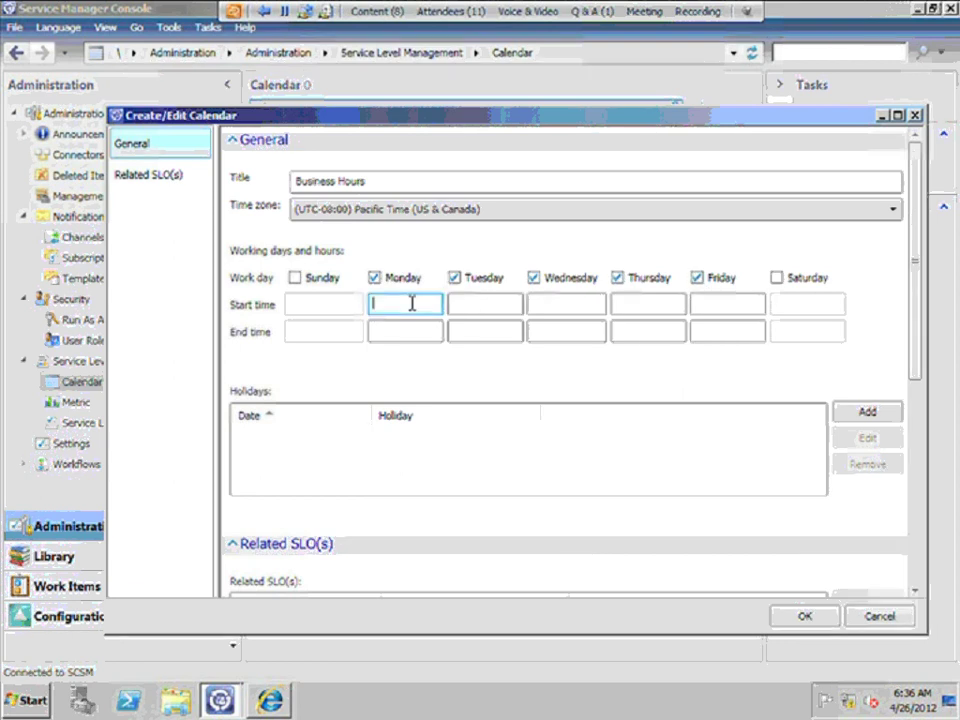
text(9)
text(.00)
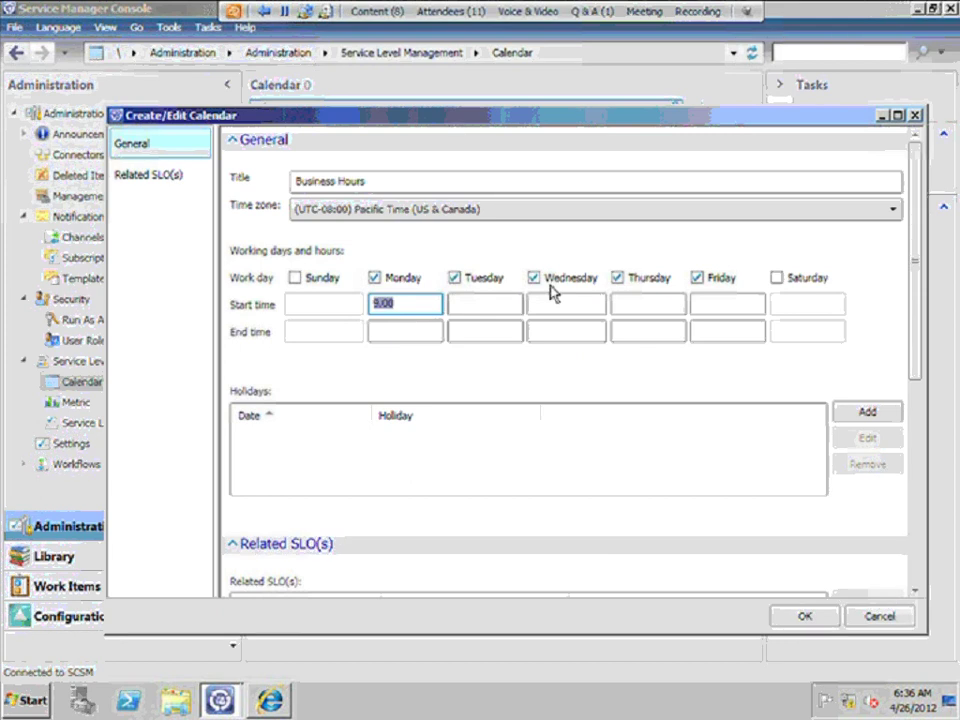
click(501, 303)
text(9.00)
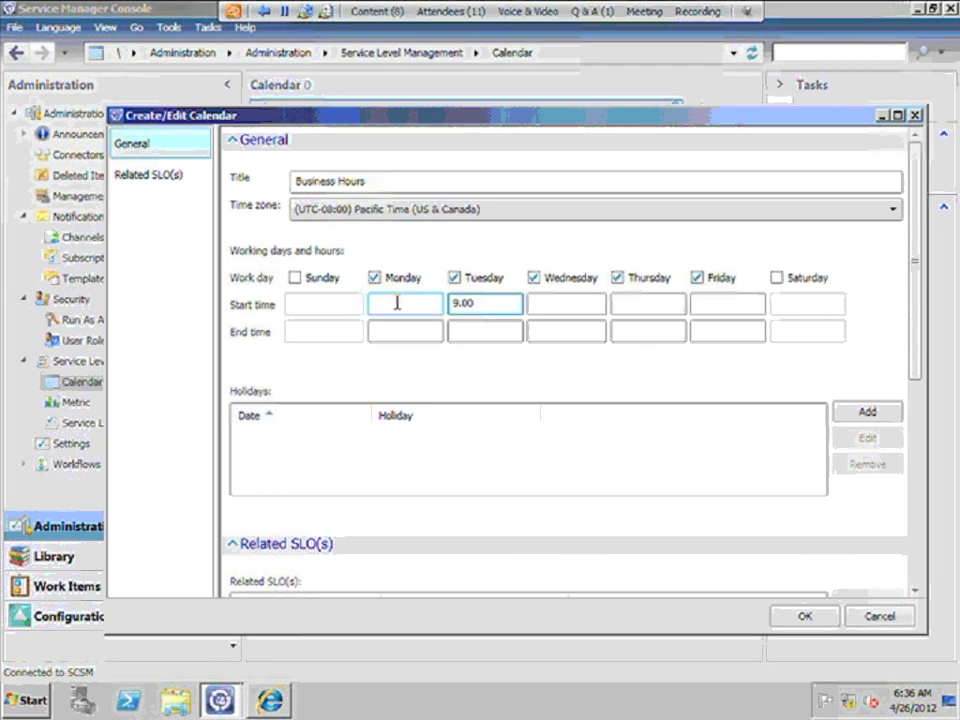
- Try to set Monday's working hours with start time 9 and end time 5
click(397, 302)
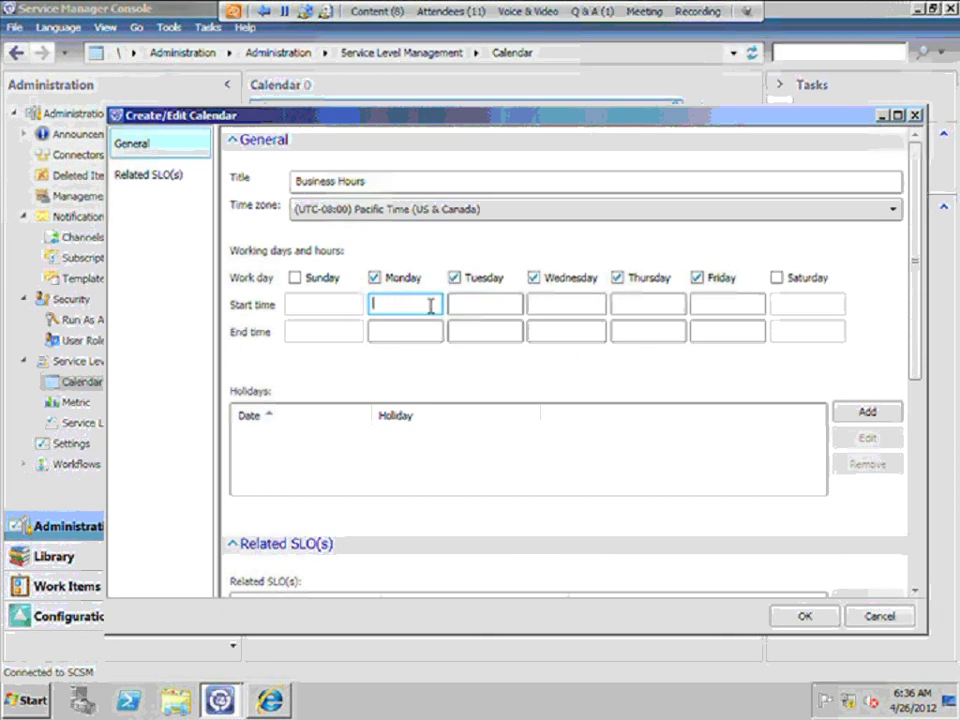
text(9)
click(467, 304)
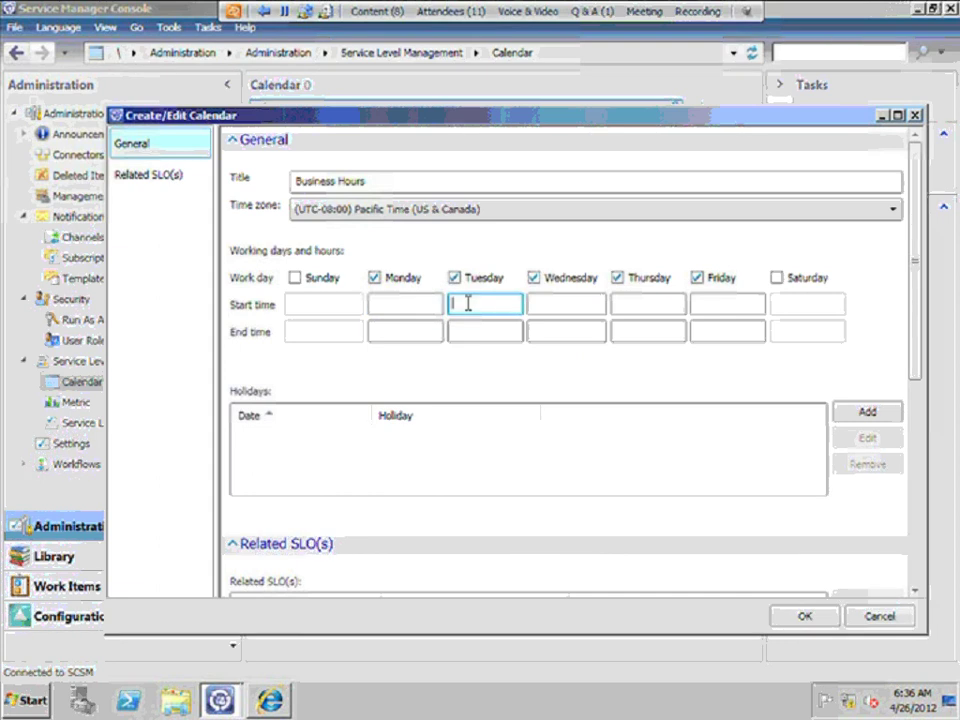
click(395, 303)
text(9)
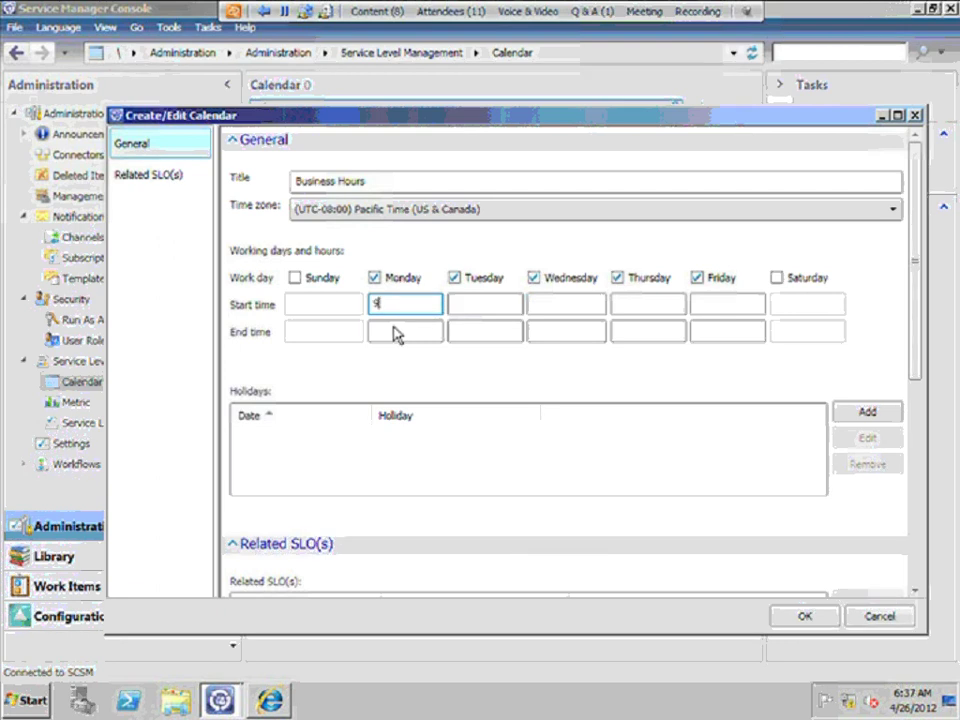
click(395, 328)
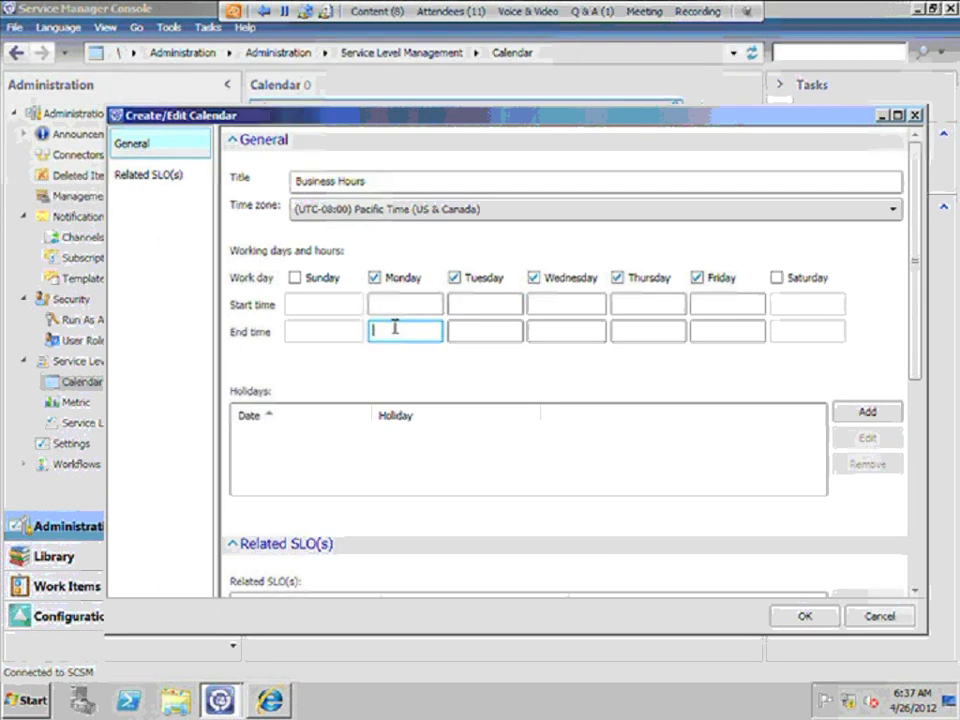
text(5)
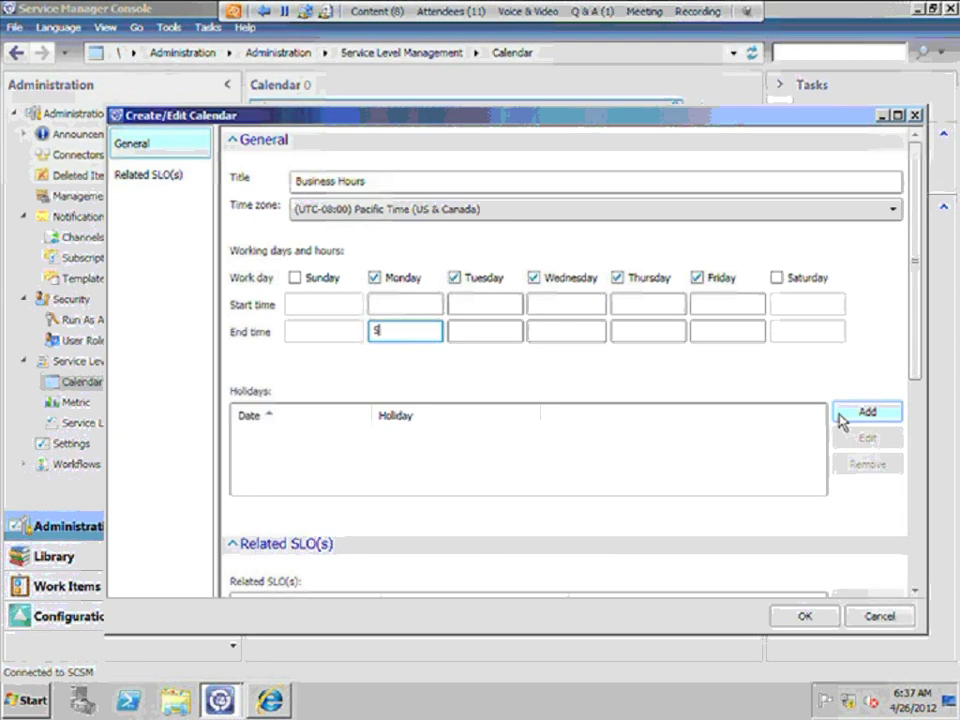
key(BackSpace)
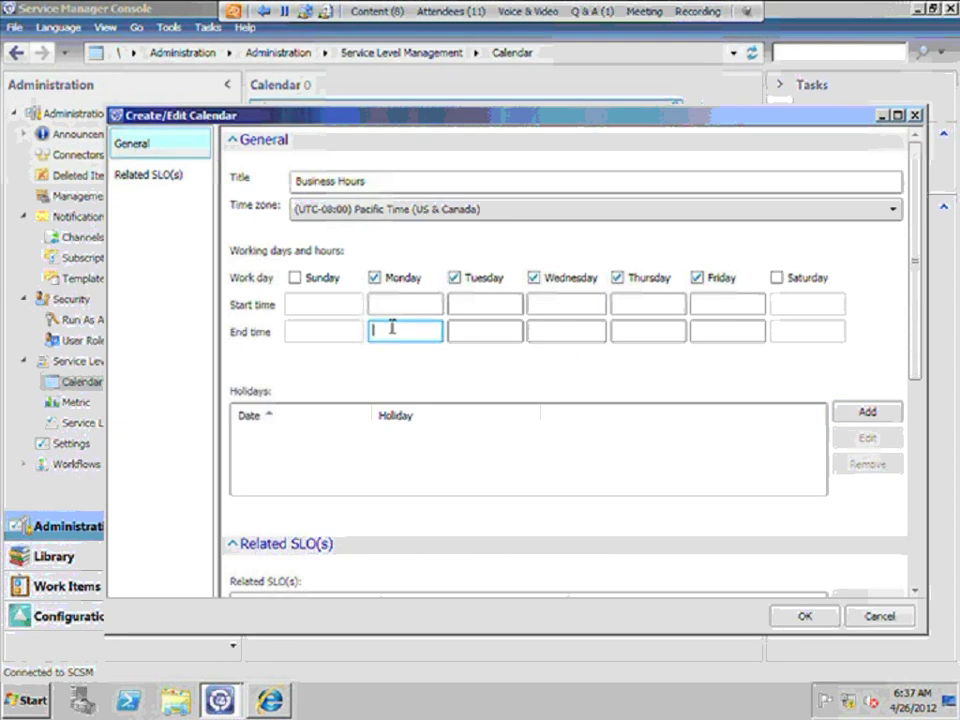
- Add a holiday named 1 Mai dated 5/1/2012 to the Business Hours calendar
click(866, 411)
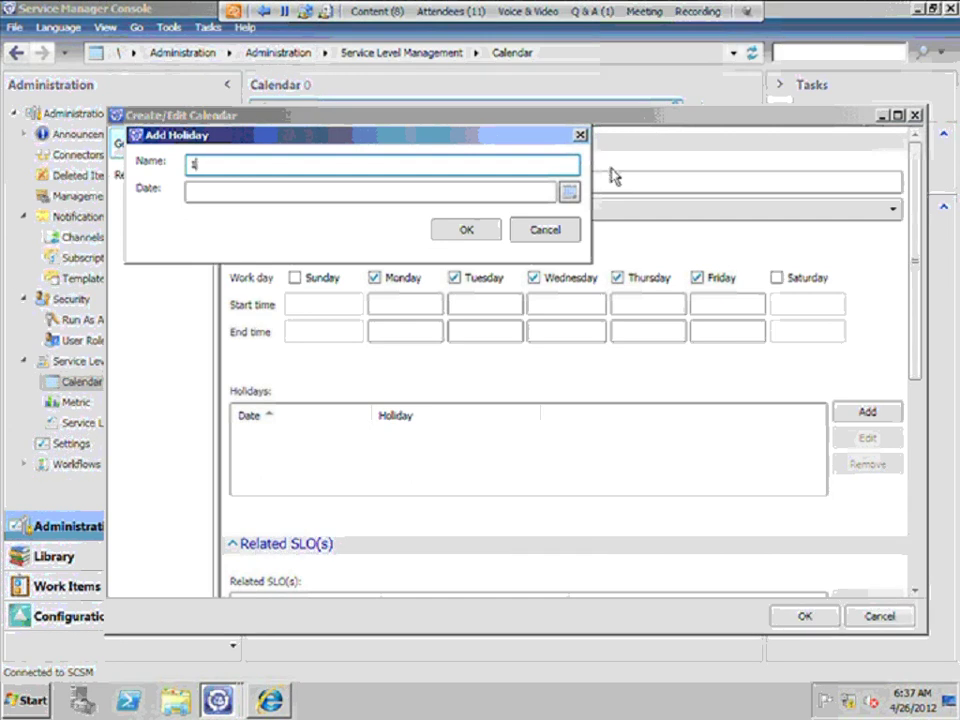
text(1 Mai)
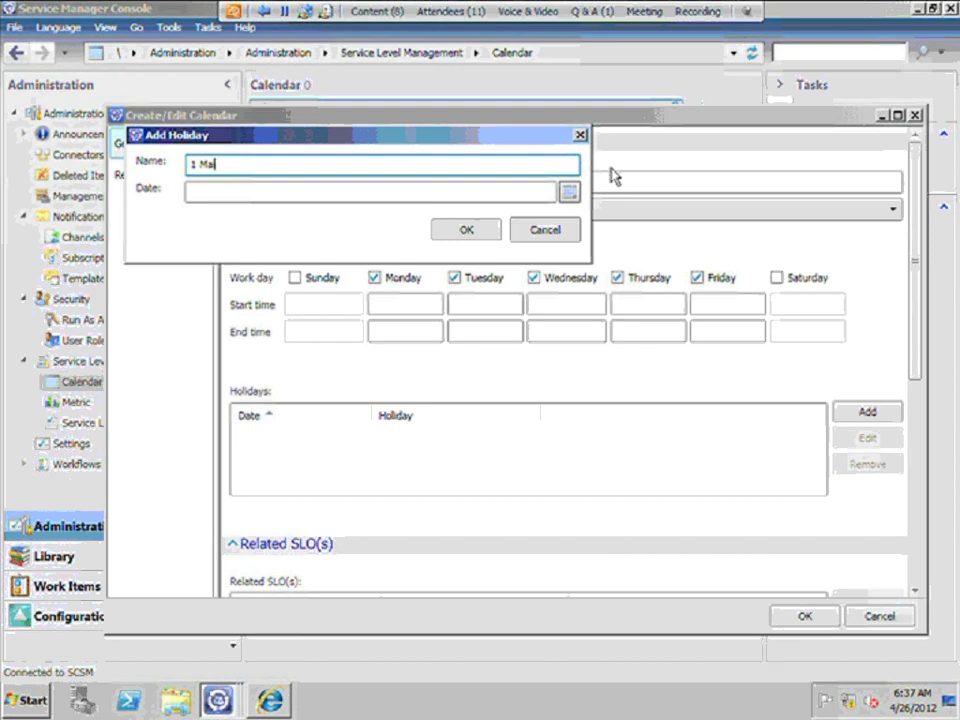
click(568, 193)
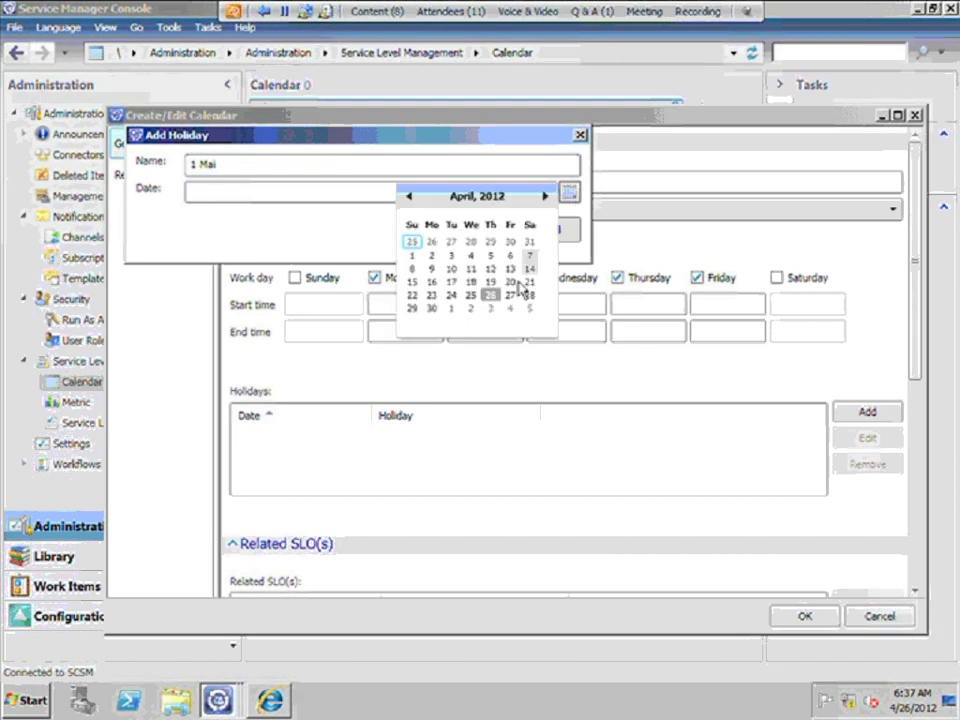
click(451, 309)
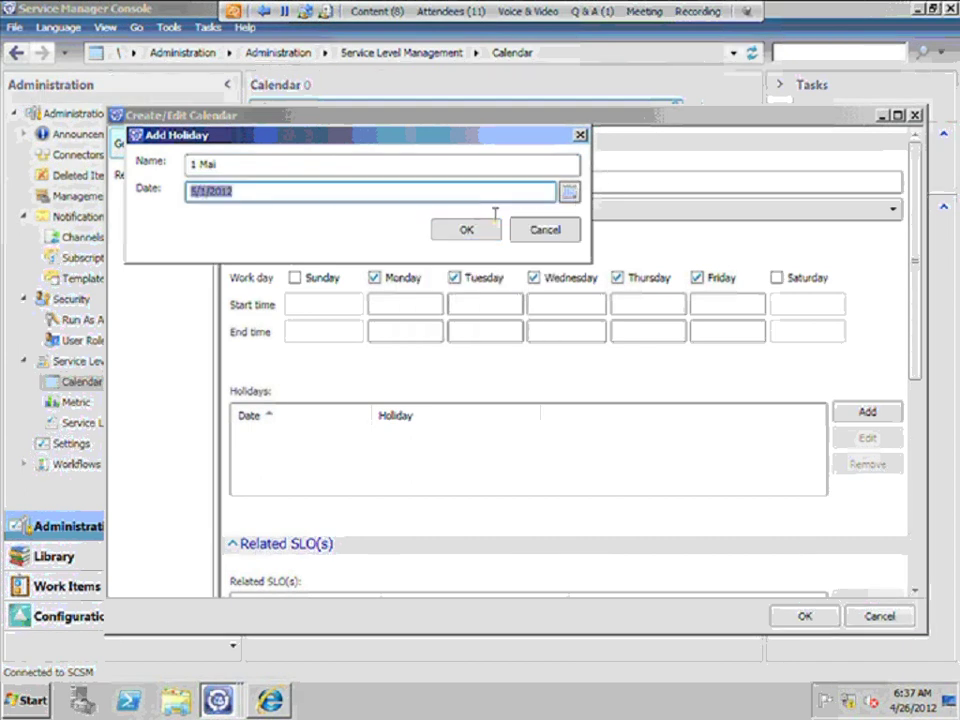
click(492, 229)
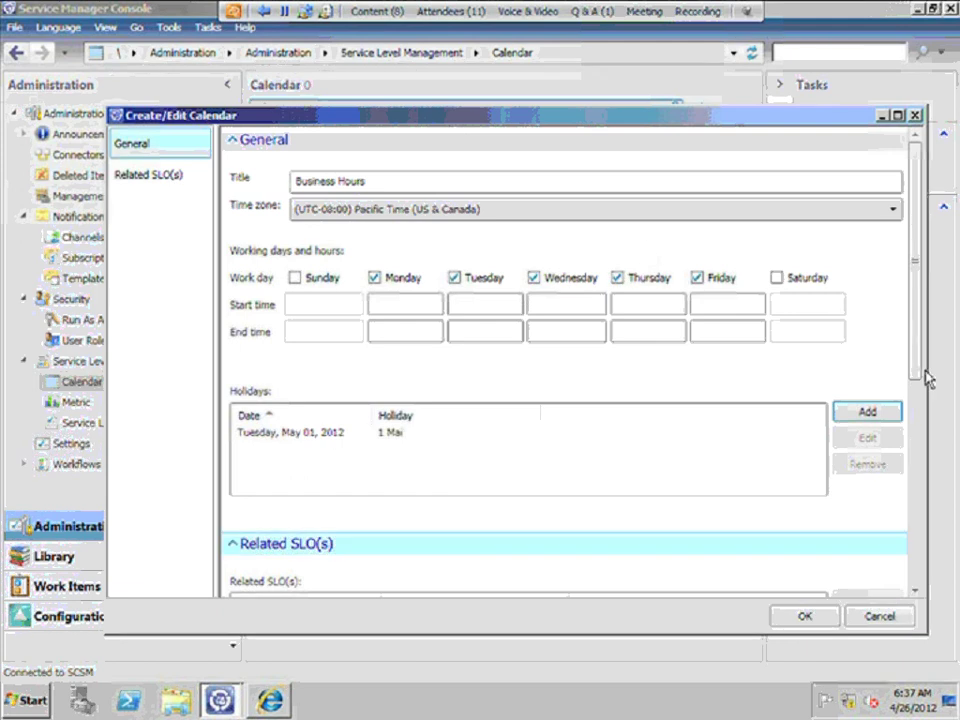
- Try to save the Business Hours calendar, return to Monday's start time, and discard the calendar
scroll(909, 497, down, 5)
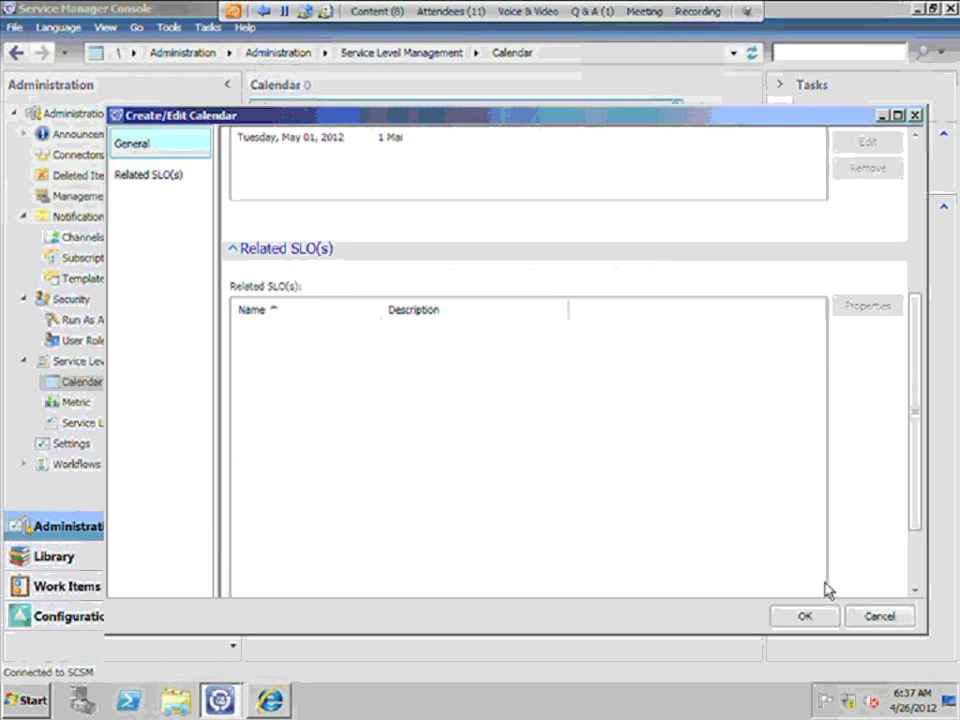
click(806, 616)
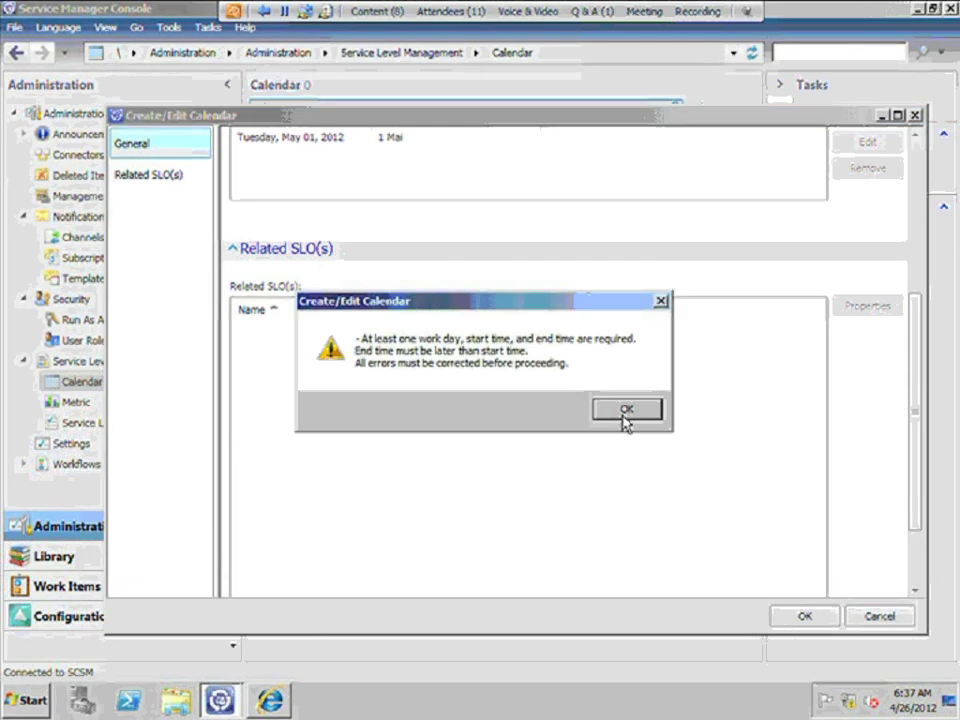
click(624, 412)
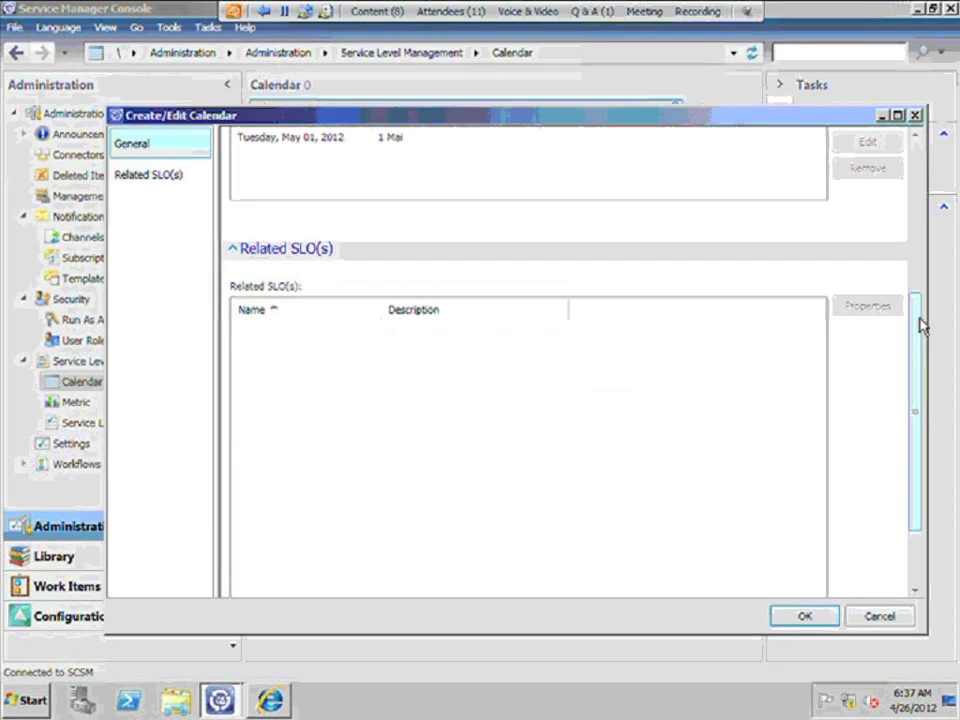
scroll(920, 325, up, 3)
click(426, 313)
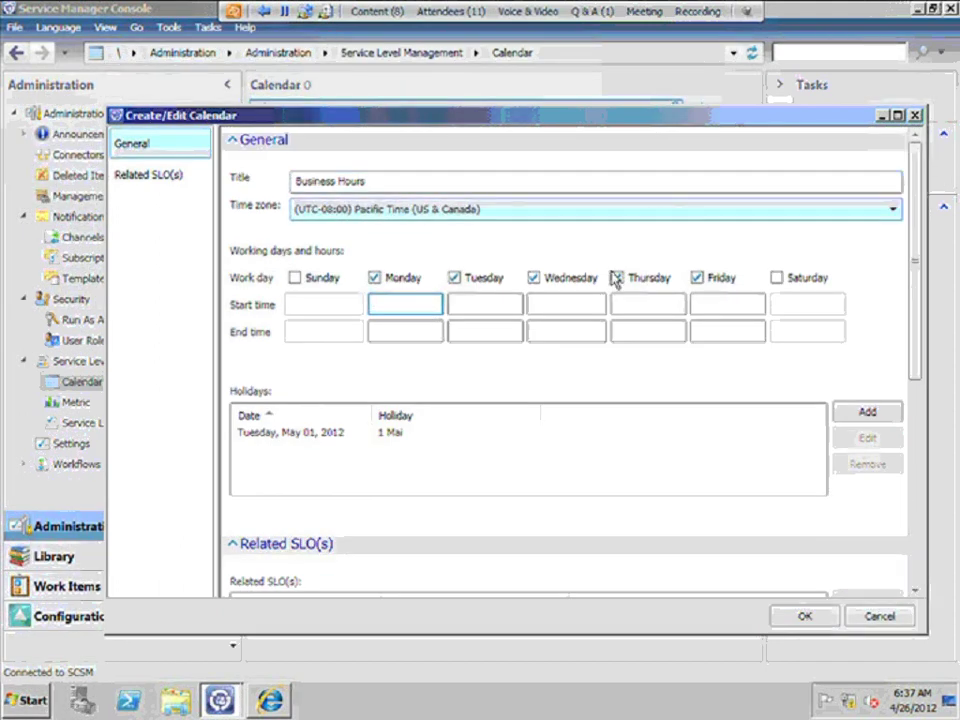
click(876, 617)
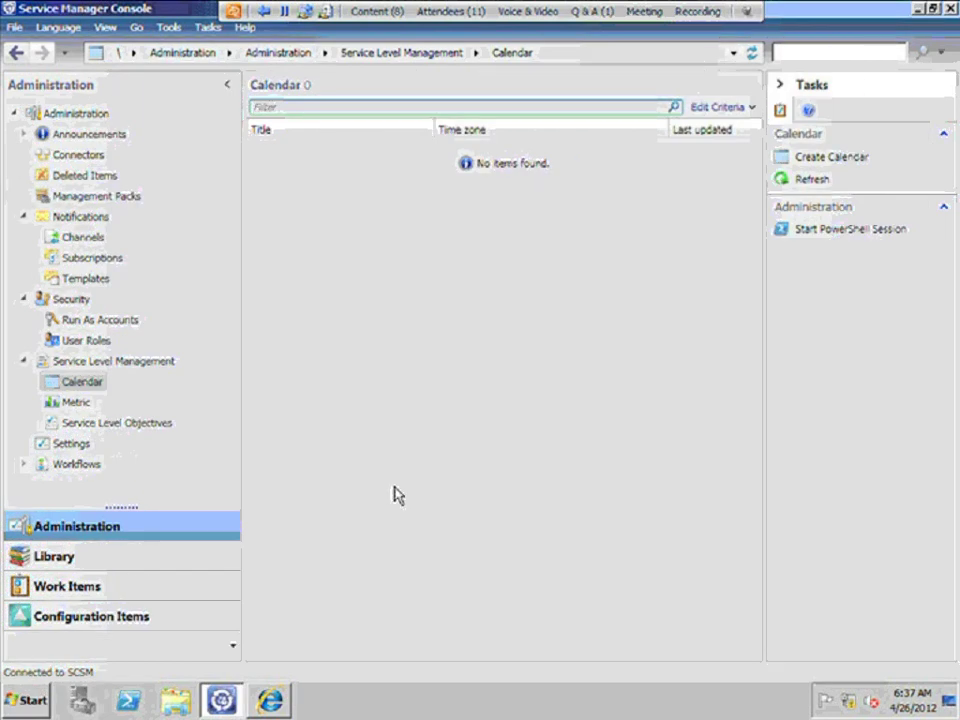
- Review the Resolution Time metric's class, start and end dates, and related SLOs, and close it without changes
click(77, 404)
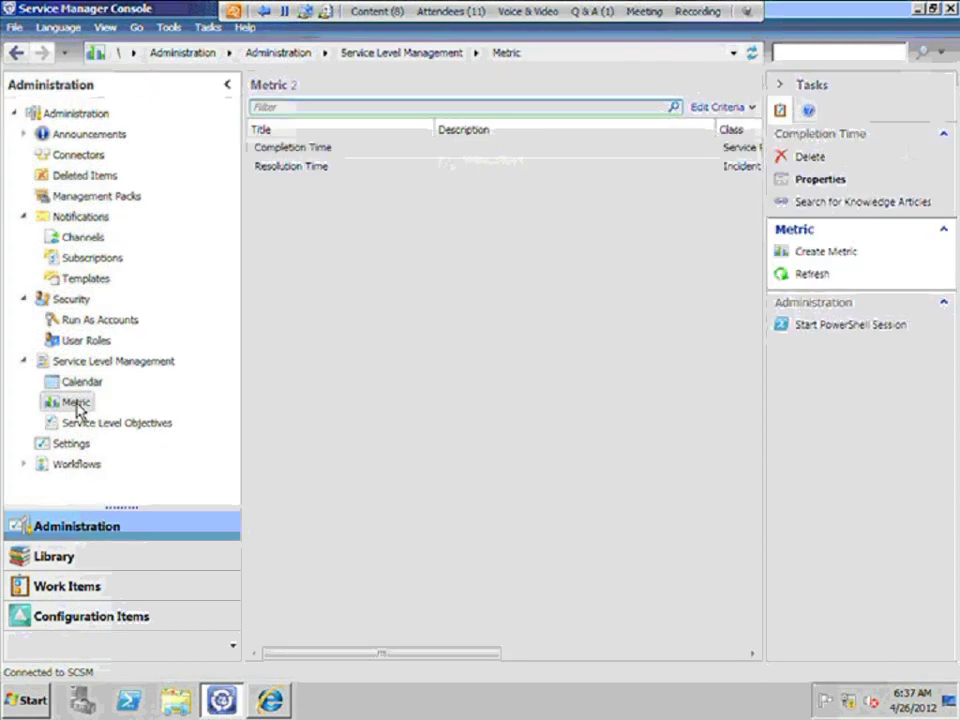
click(304, 168)
click(307, 150)
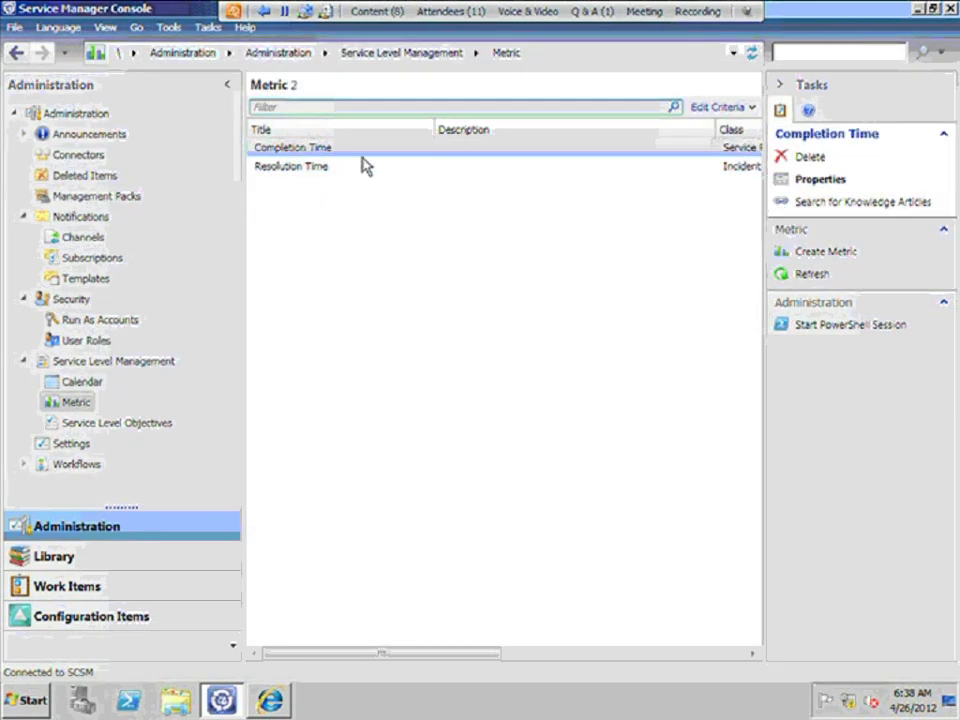
click(365, 166)
click(840, 182)
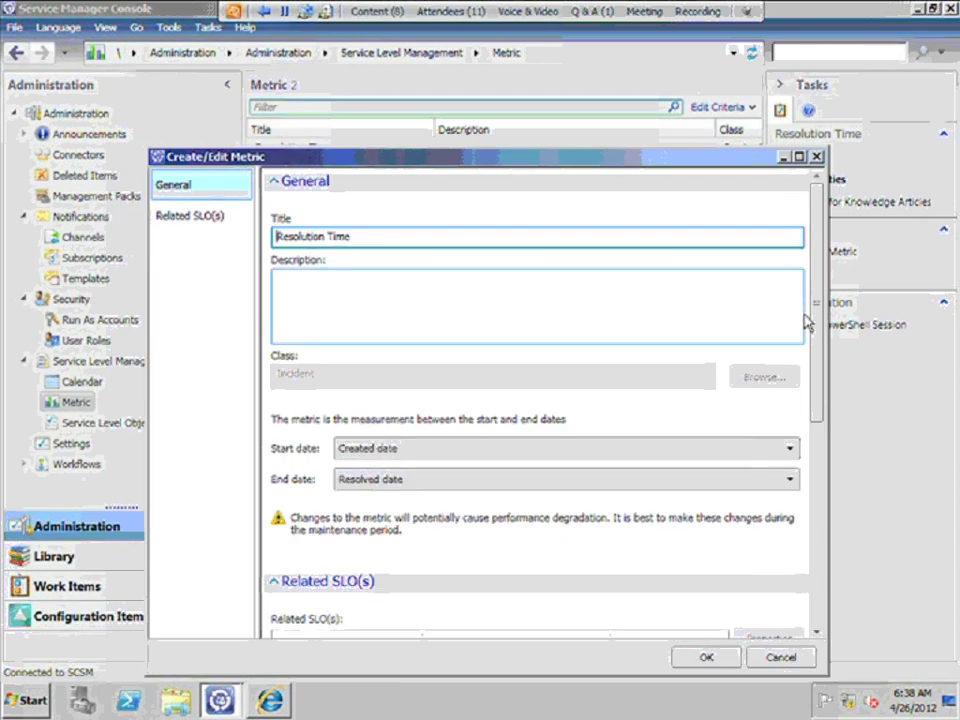
drag(818, 322, 829, 291)
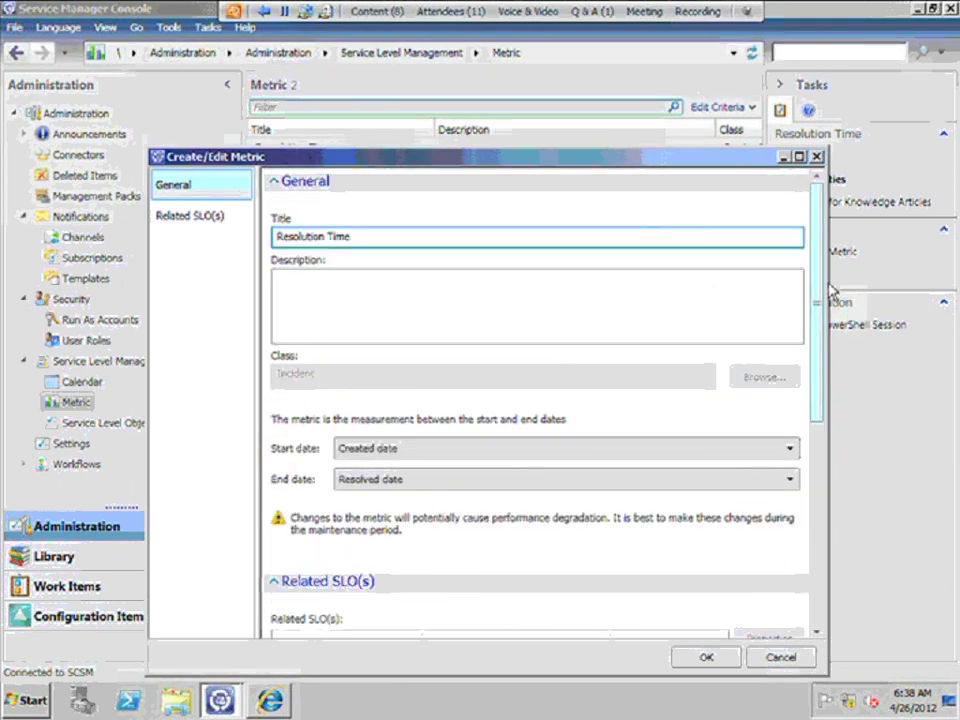
drag(829, 291, 812, 435)
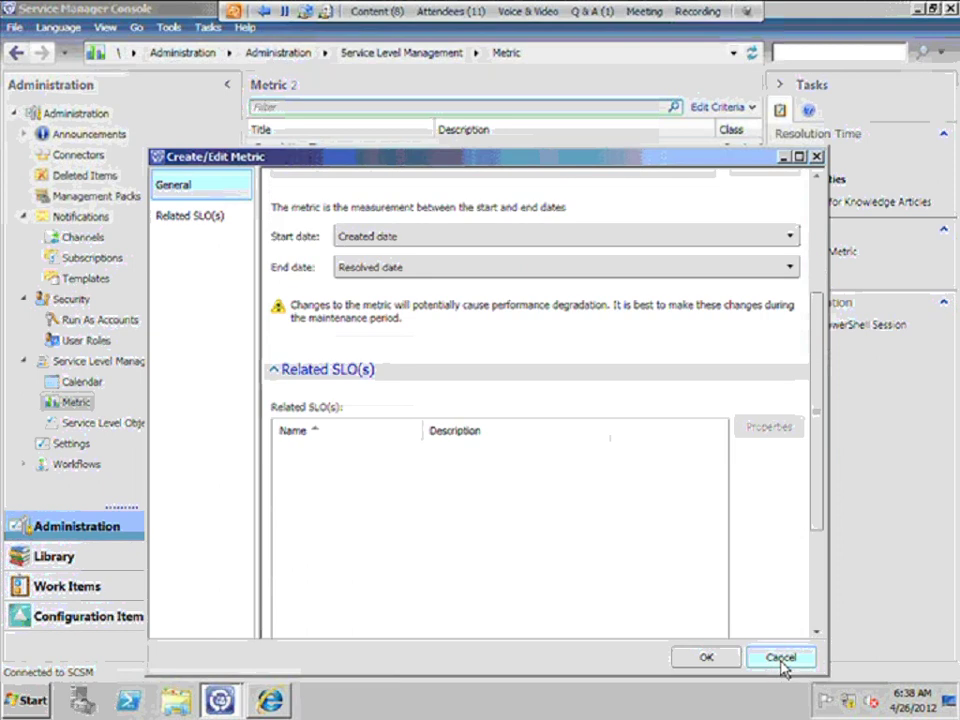
click(780, 658)
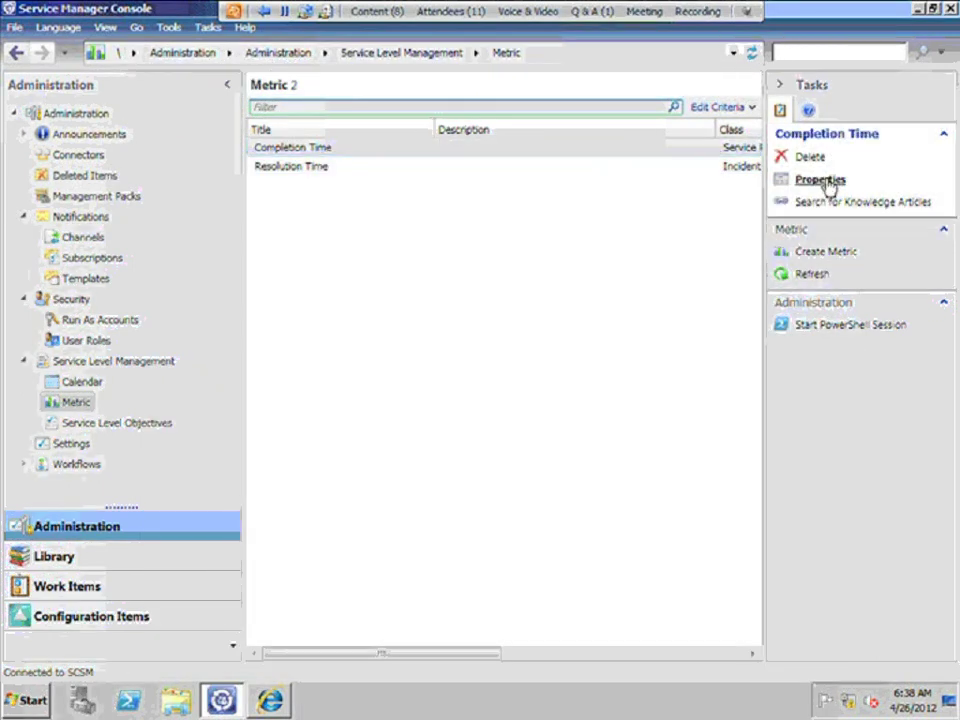
- Review the Completion Time metric's class and its start and end dates, and close it without changes
click(826, 182)
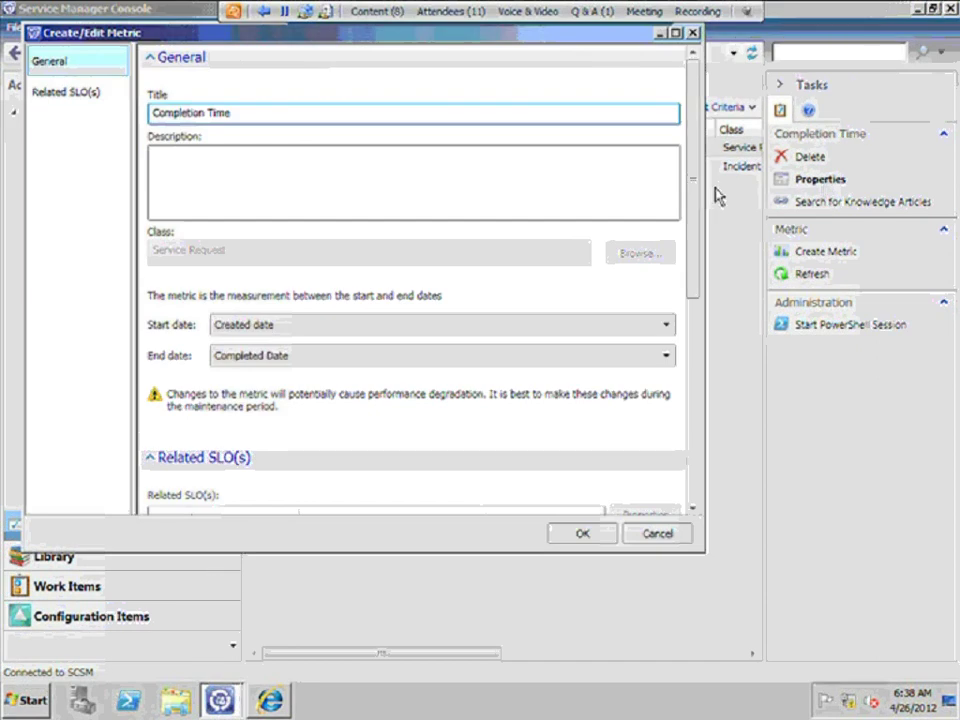
scroll(270, 282, down, 1)
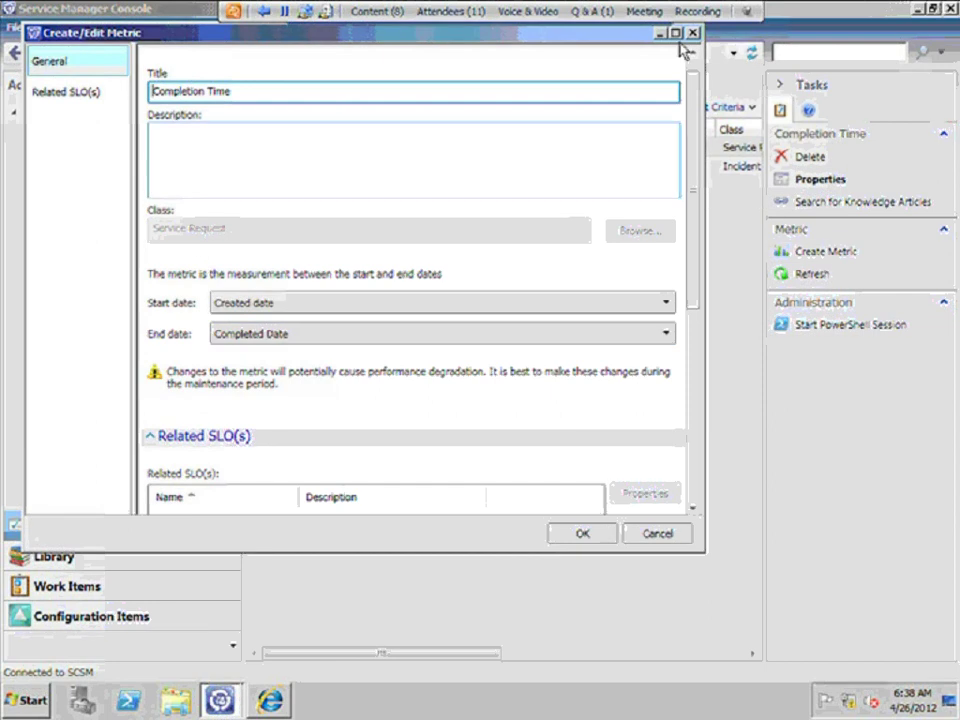
key(Escape)
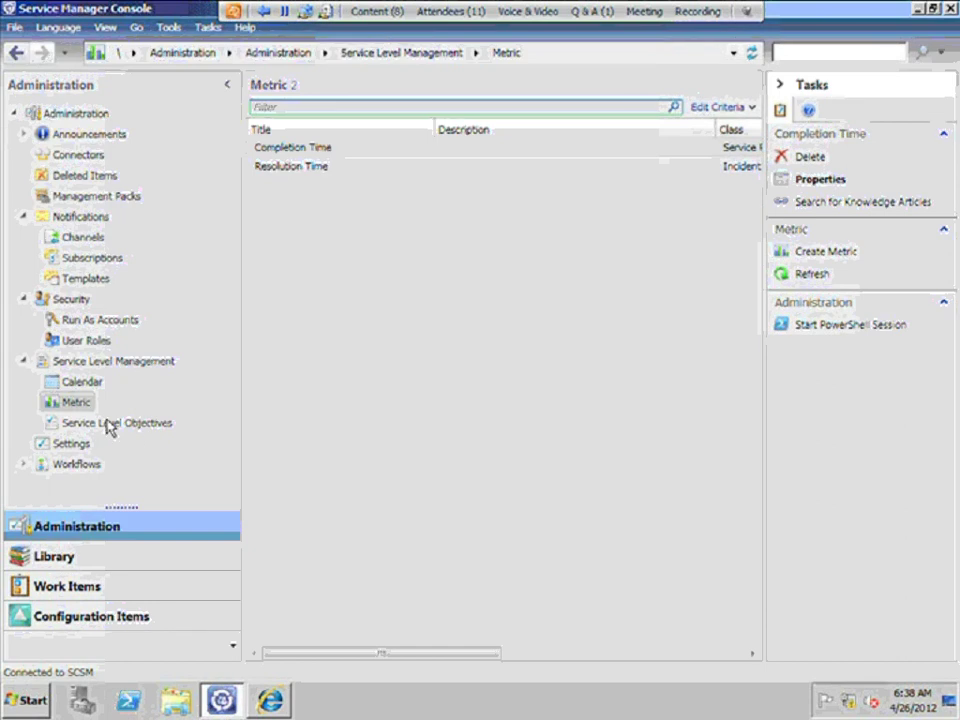
- Start a new service level objective titled Incidente Critice and try to continue past its general settings
click(106, 425)
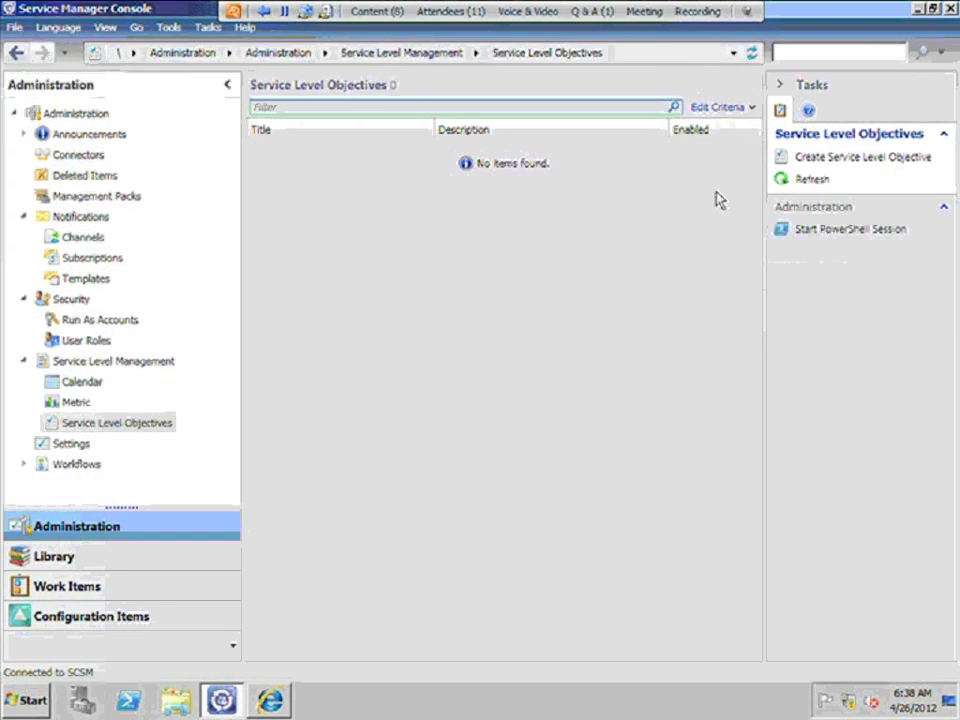
click(829, 160)
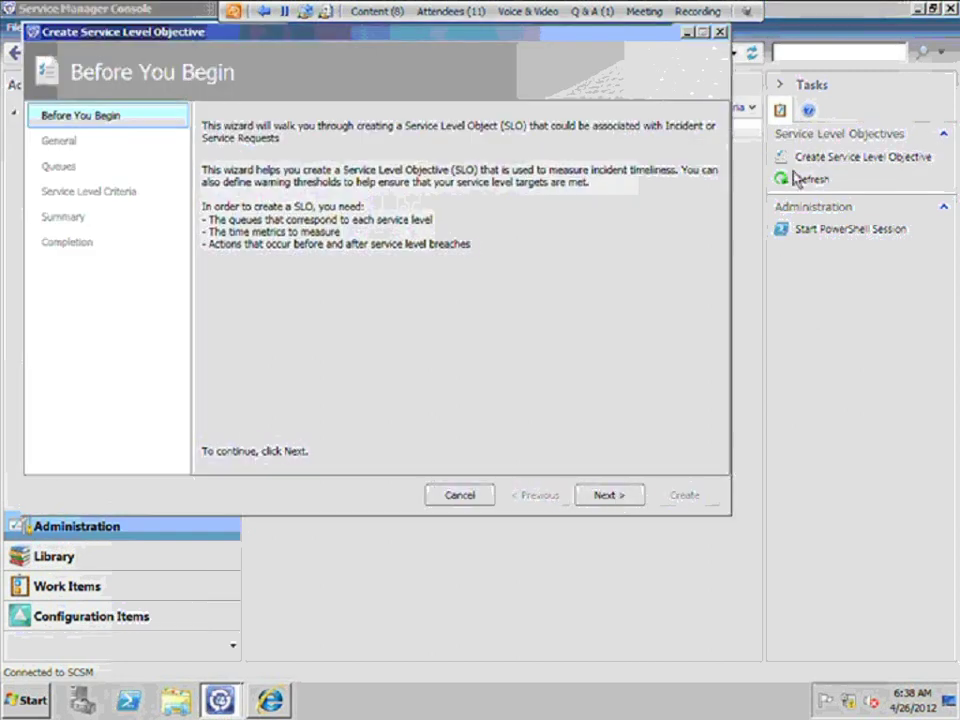
click(614, 496)
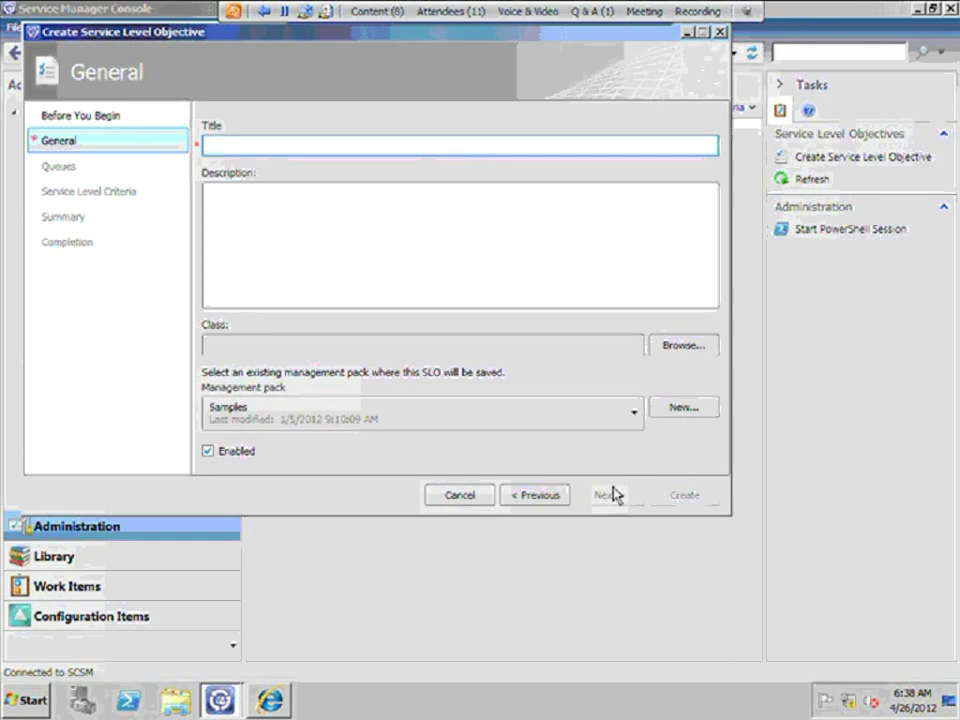
text(Inci)
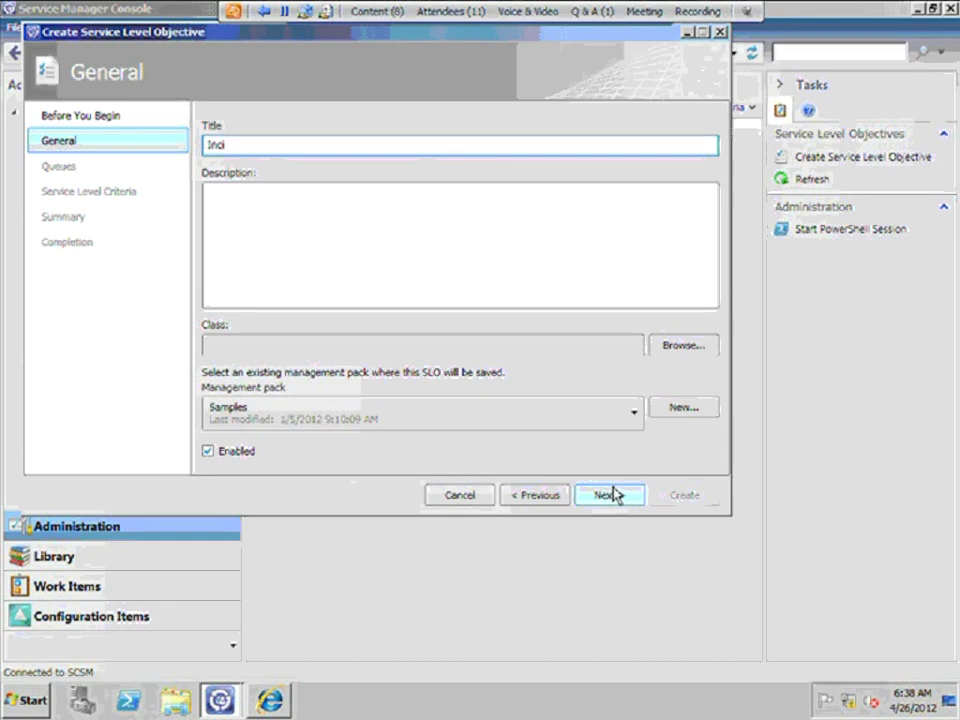
text(dente Critico)
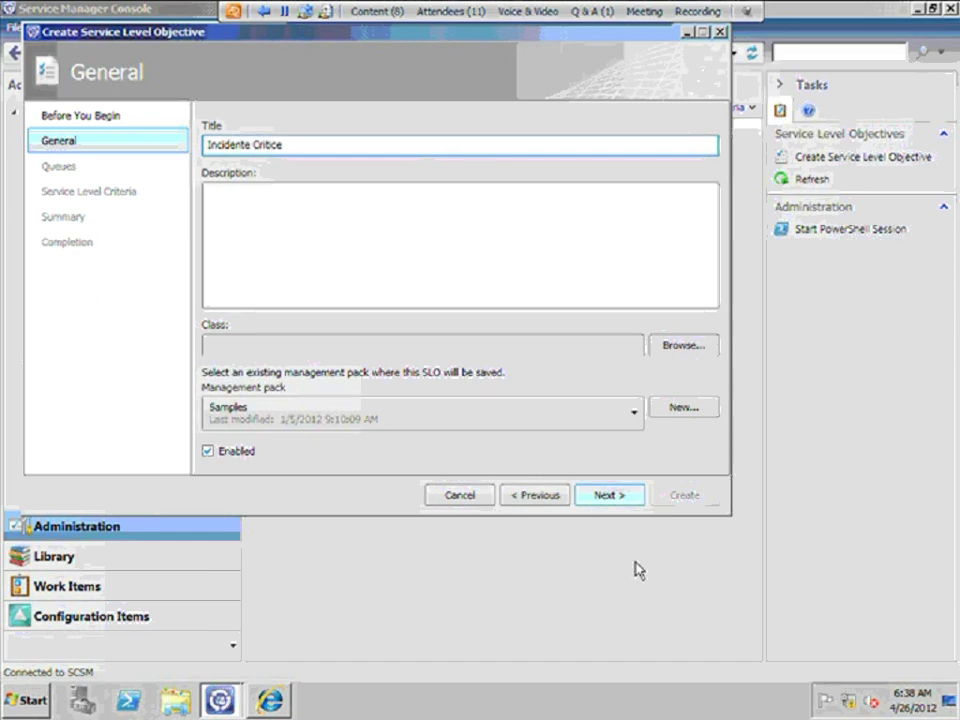
click(592, 499)
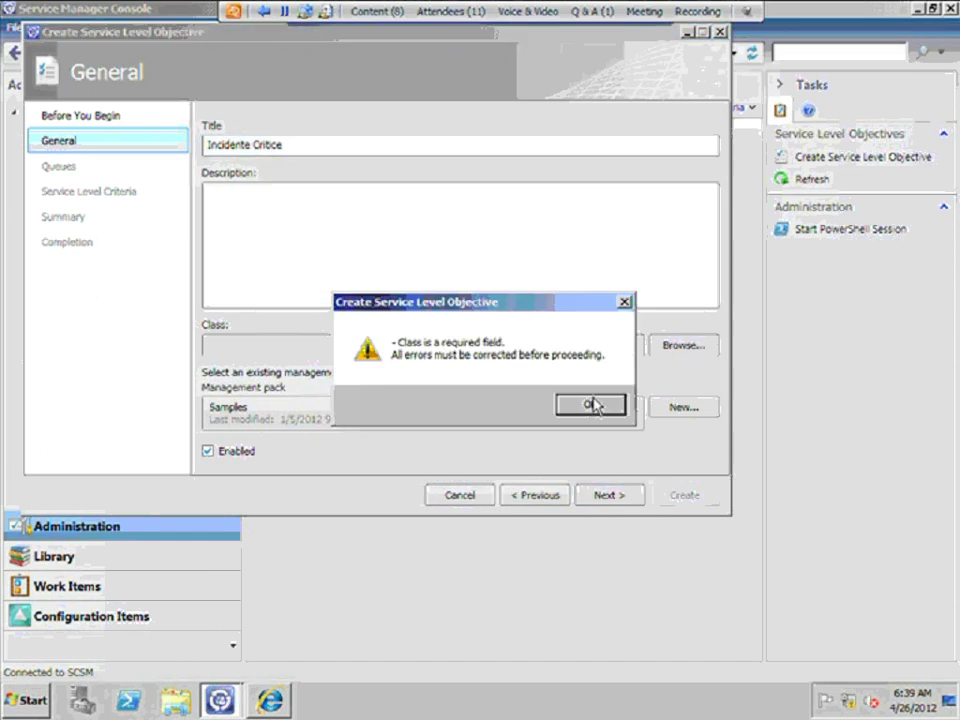
click(592, 403)
- Set the class of the service level objective to Incident
click(660, 346)
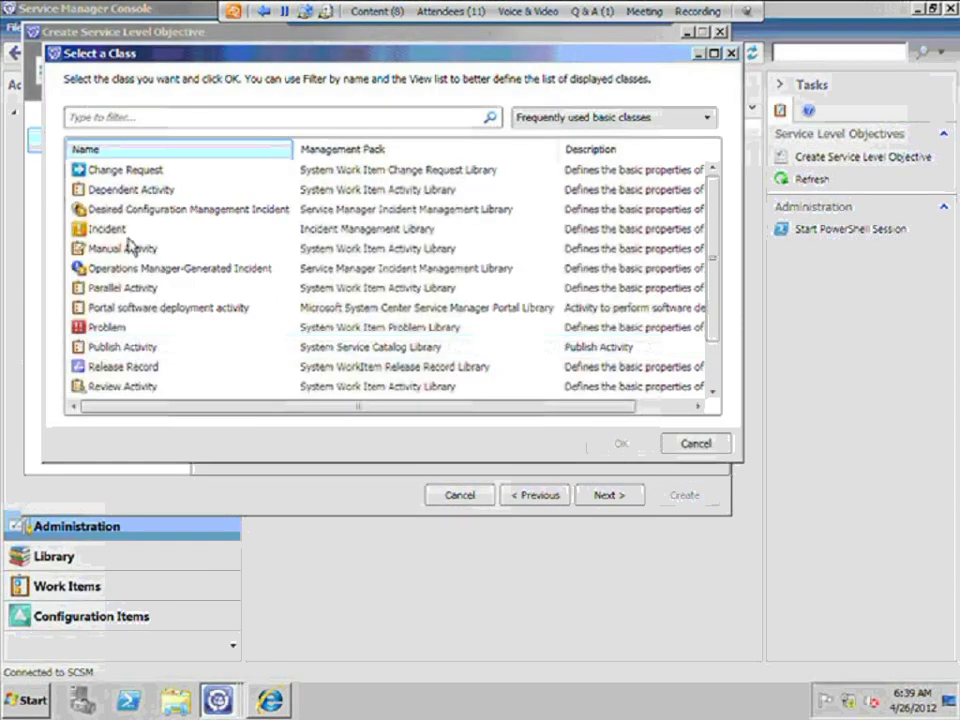
click(127, 232)
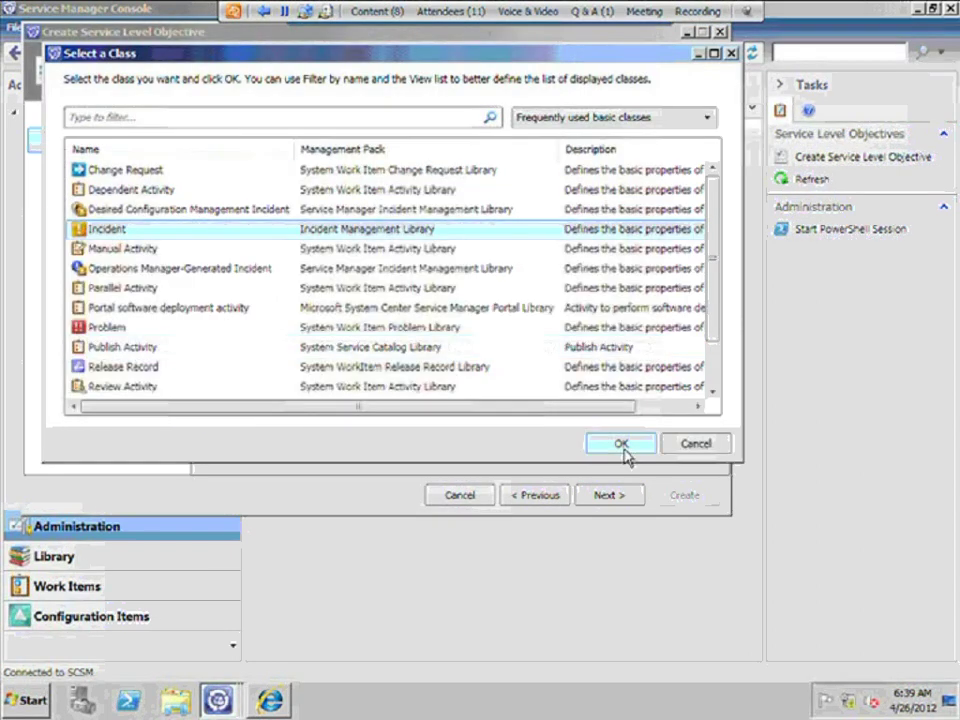
click(624, 451)
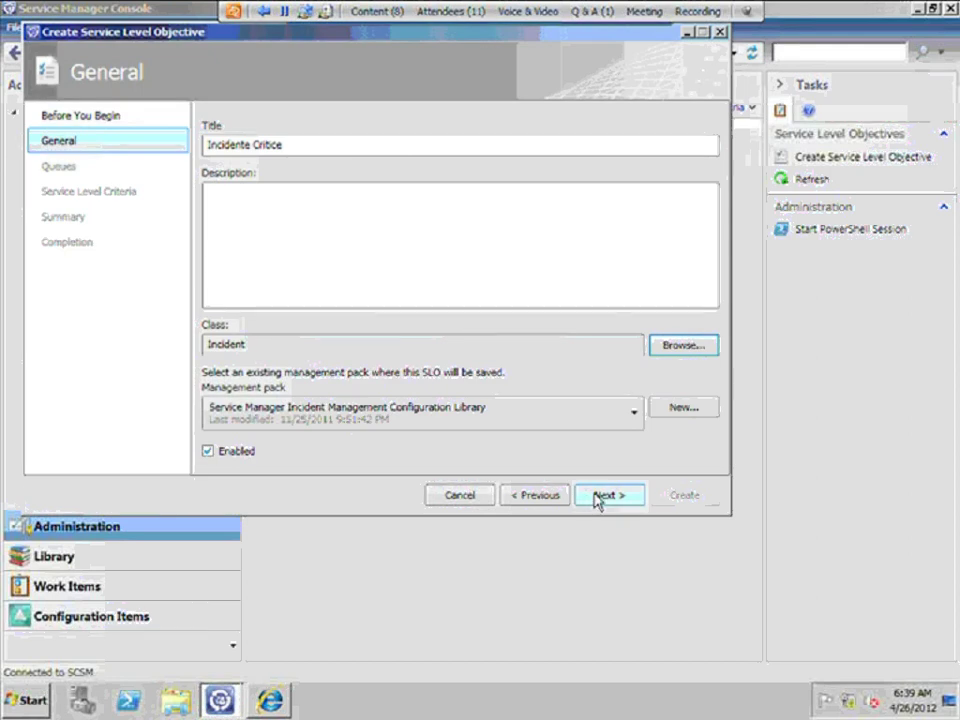
- Create a new management pack named Incident SLO for the service level objective and continue to its queue selection
click(680, 408)
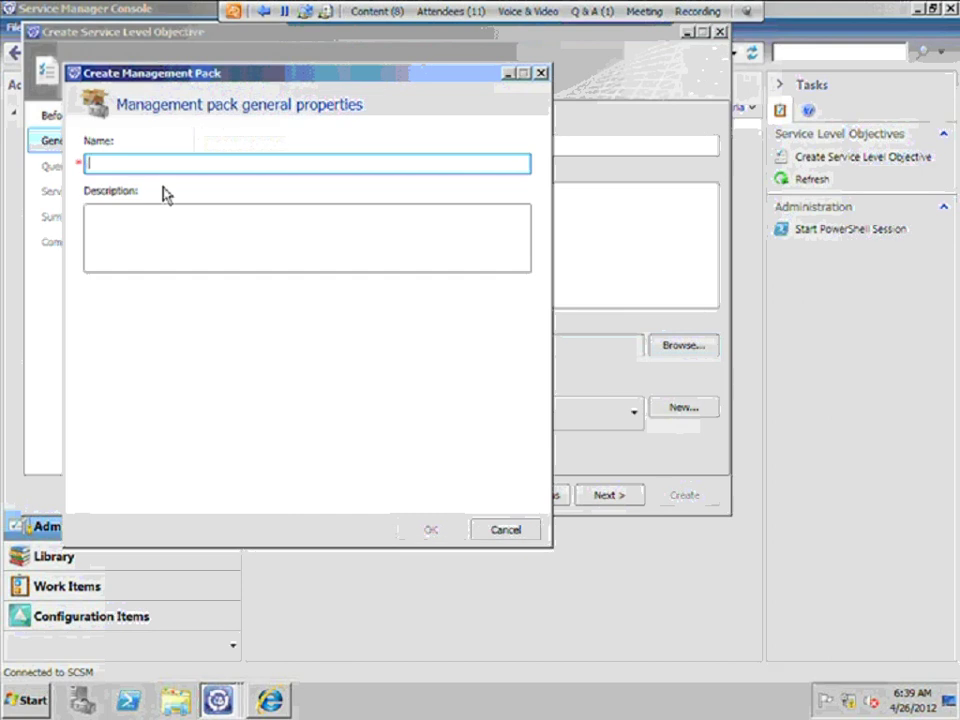
text(Incident S)
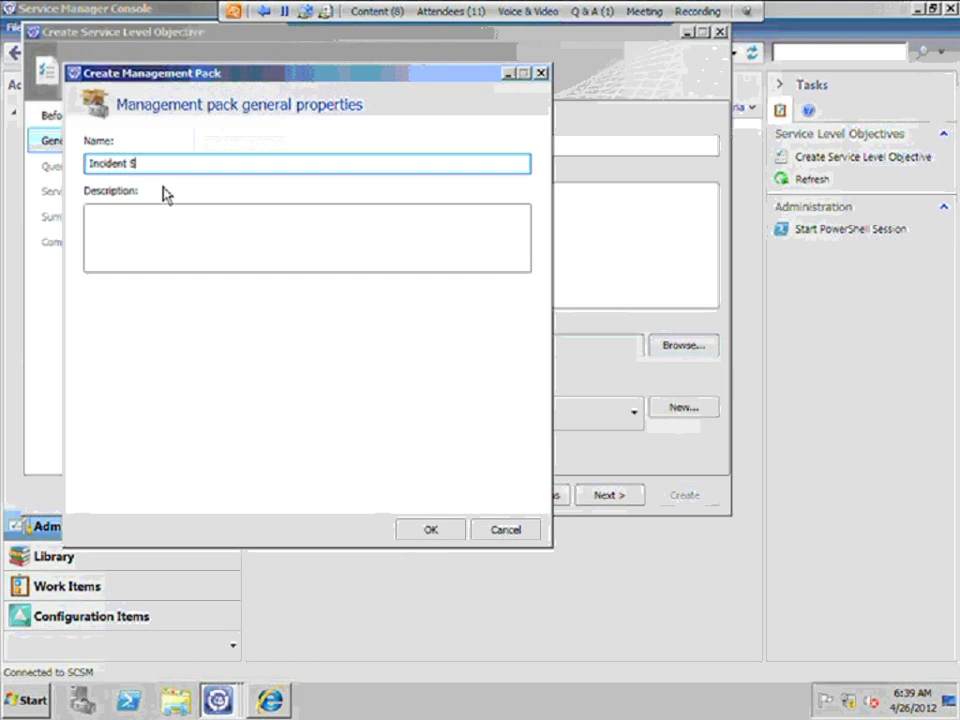
text(LO)
click(430, 530)
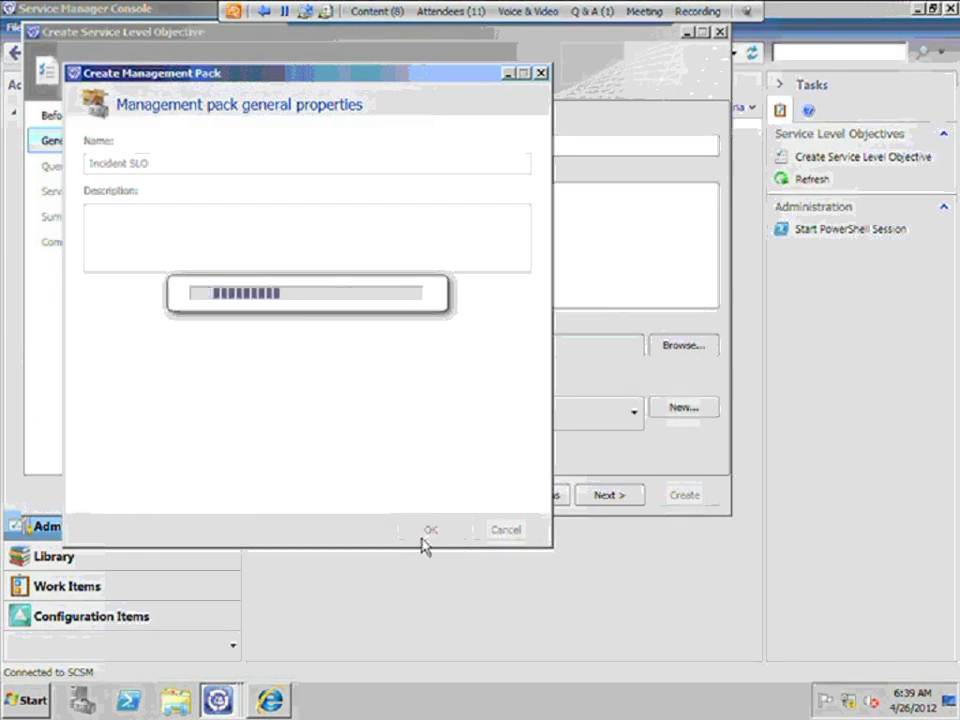
click(605, 498)
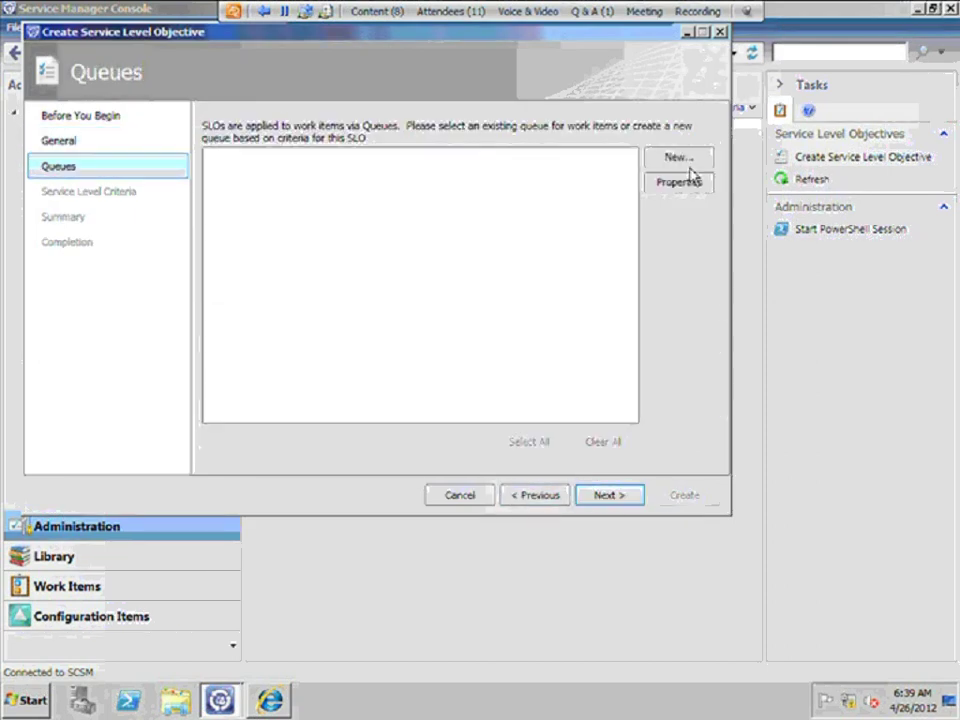
click(678, 165)
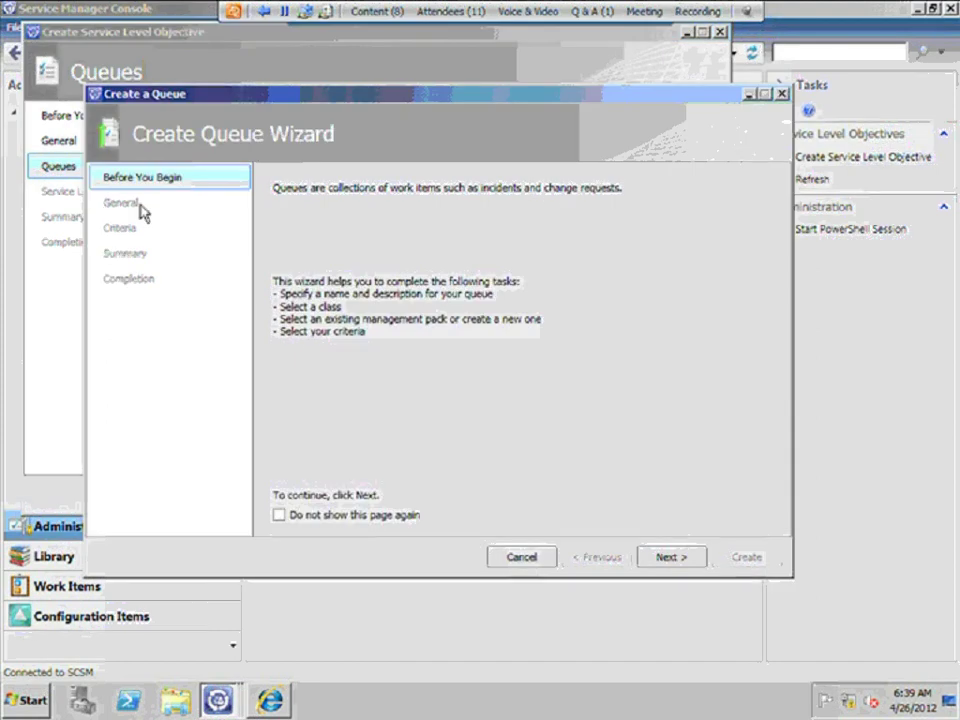
click(549, 562)
click(559, 409)
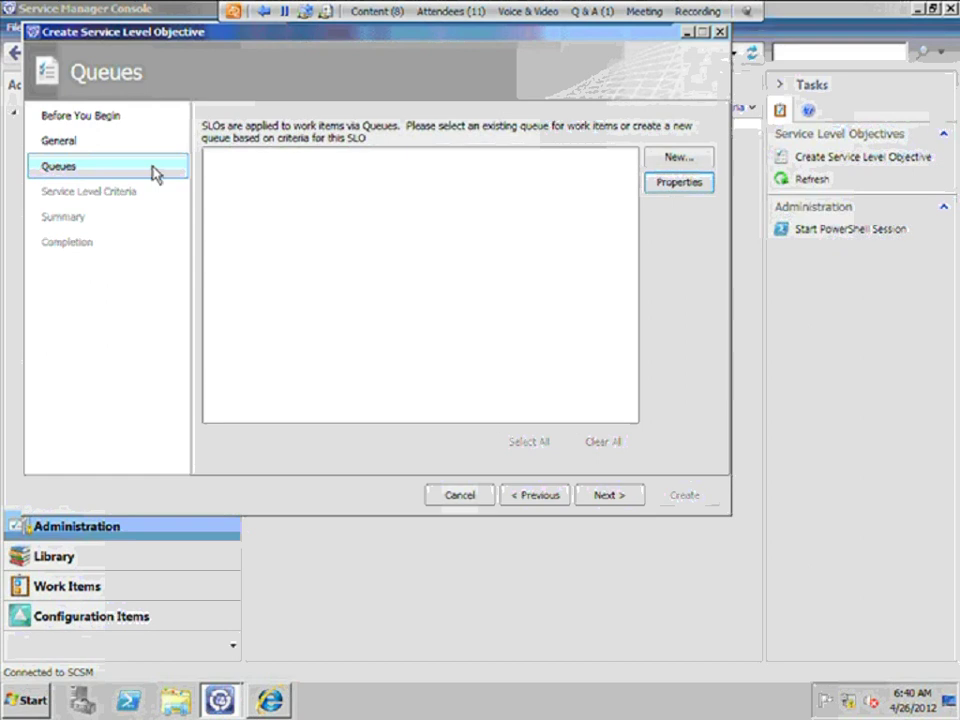
- Recheck the service level objective's general settings, and try to continue past queue selection without choosing a queue
click(47, 143)
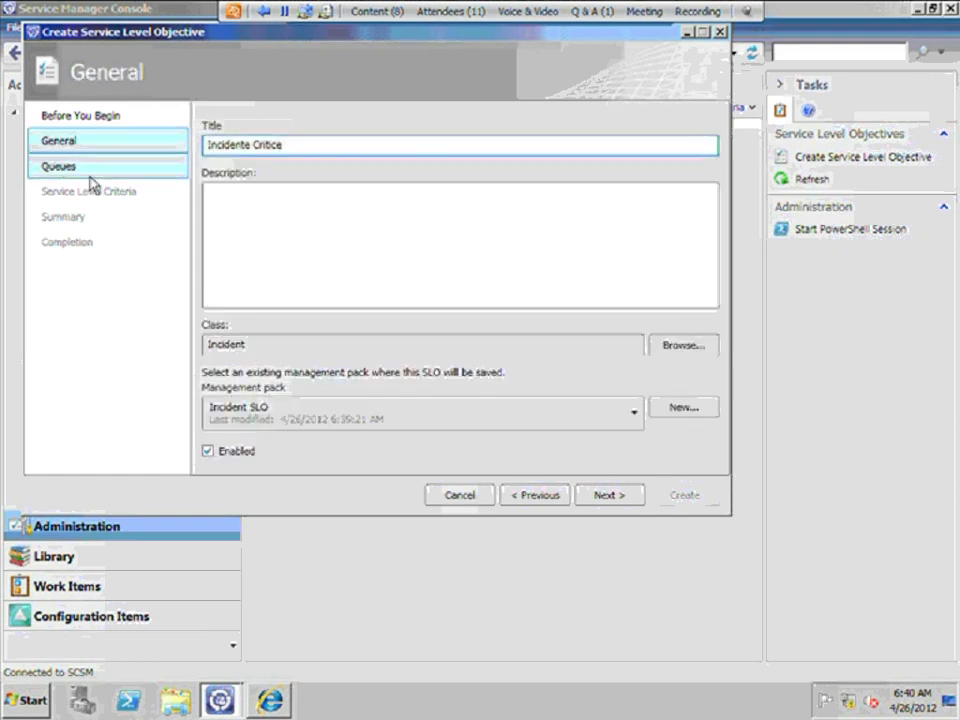
click(88, 168)
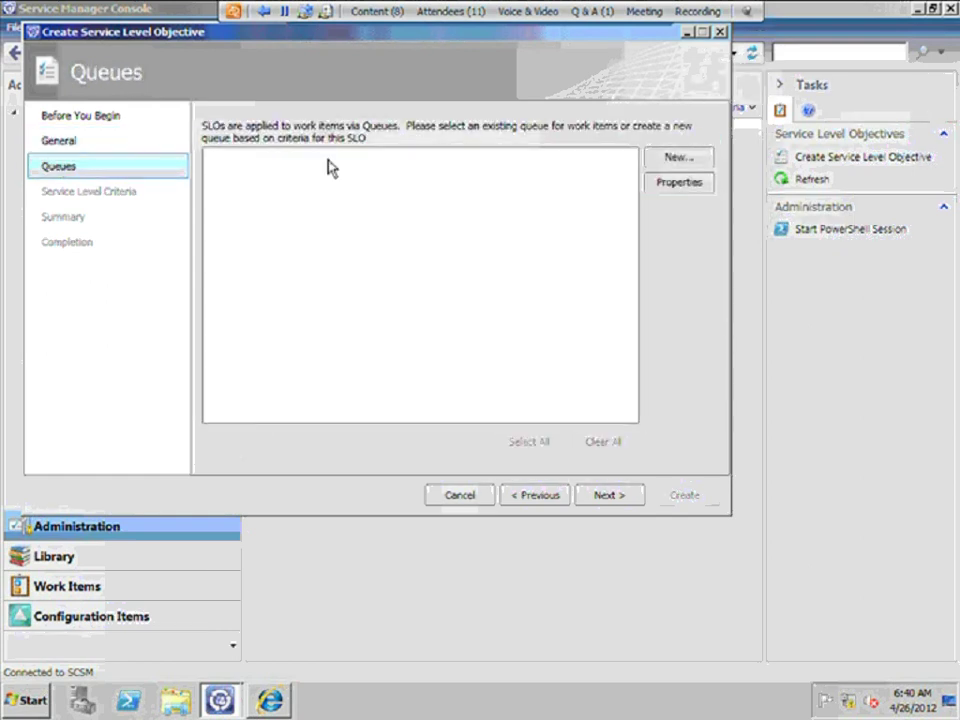
click(605, 497)
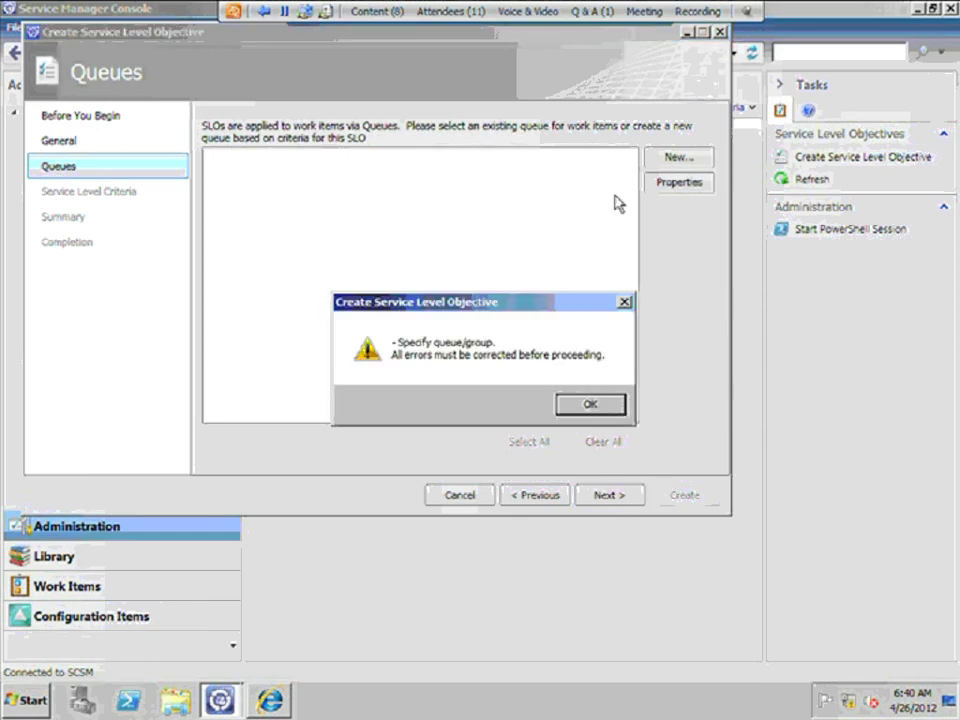
key(Return)
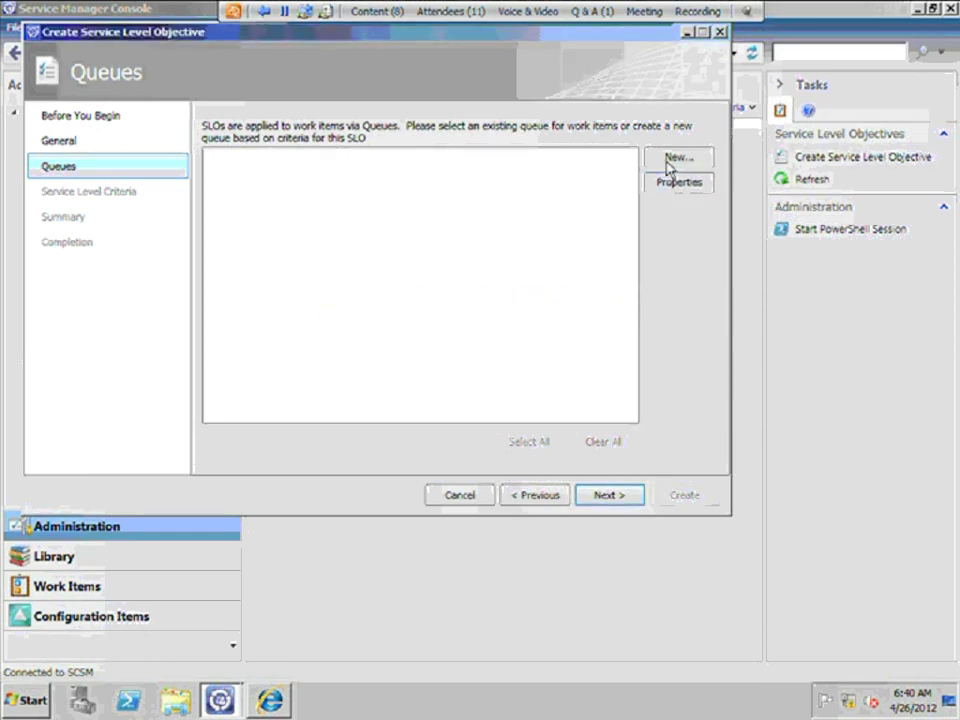
- Start a new queue named Incidente Critice with work item type Incident, stored in the Incident SLO management pack
click(676, 158)
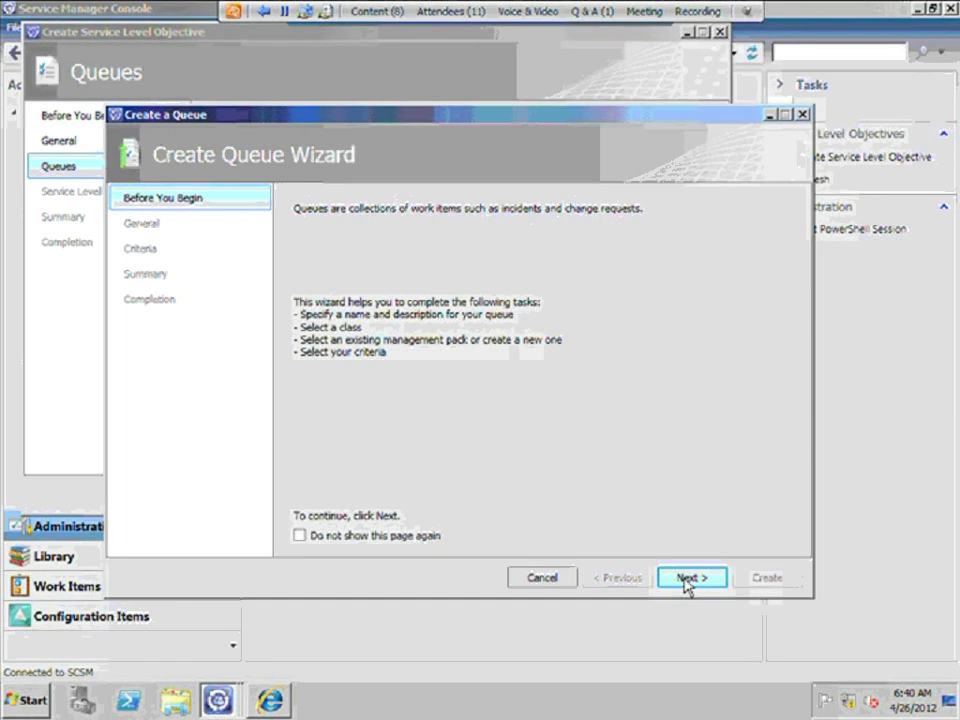
click(686, 580)
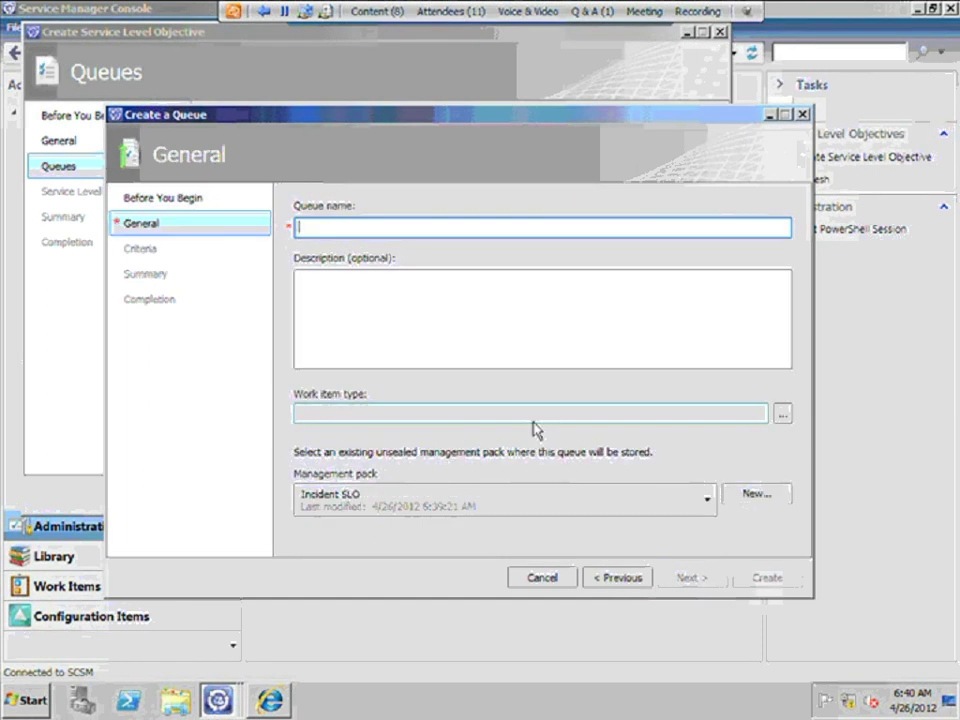
text(Incidente Cri)
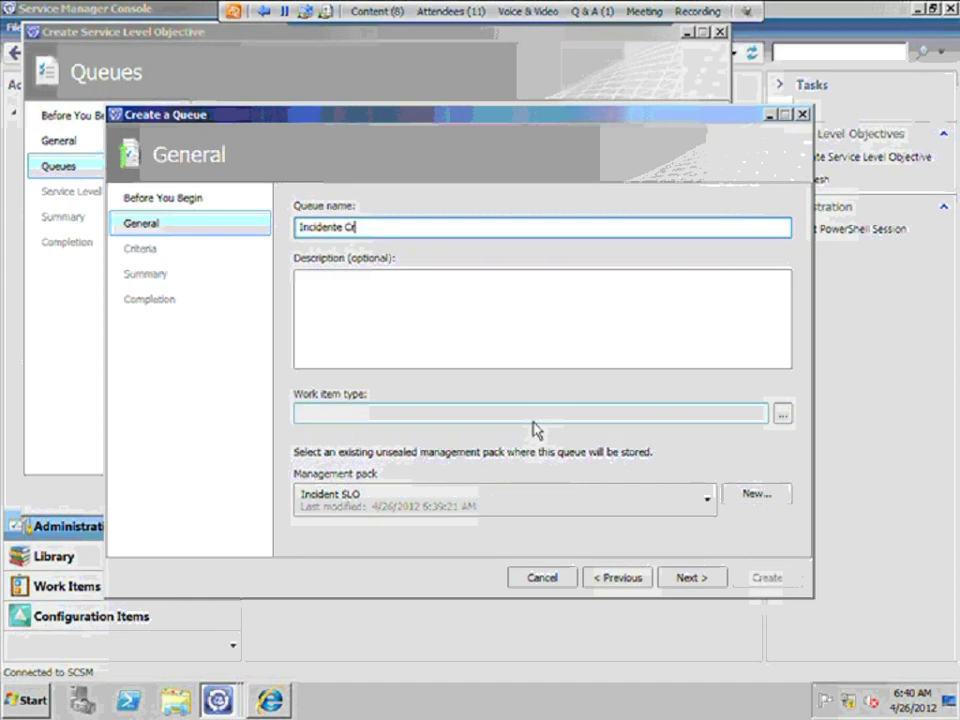
text(tico)
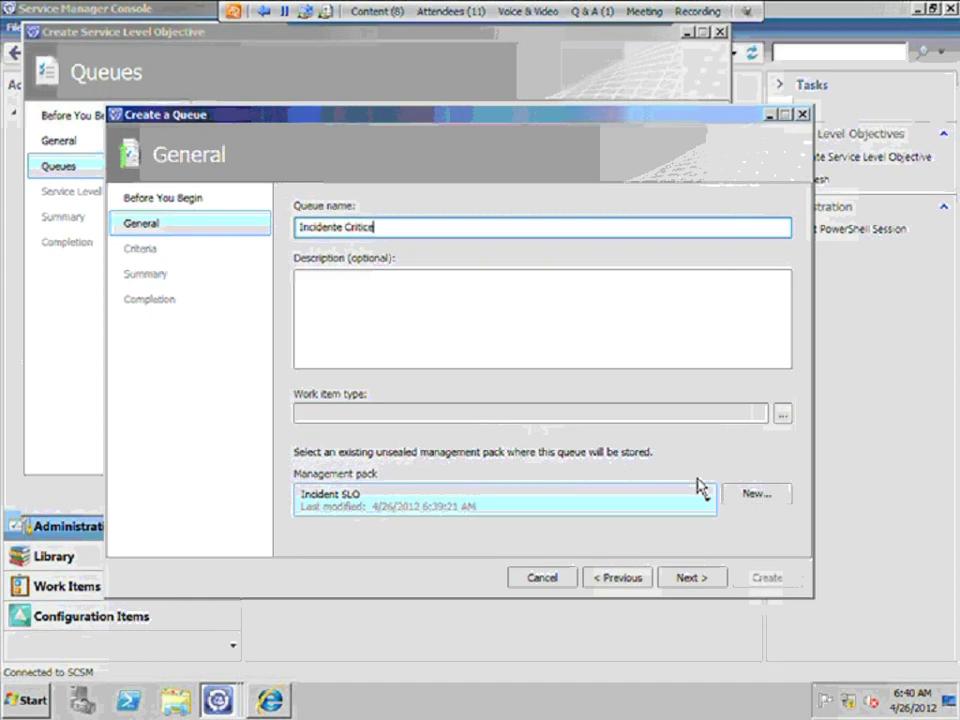
click(783, 414)
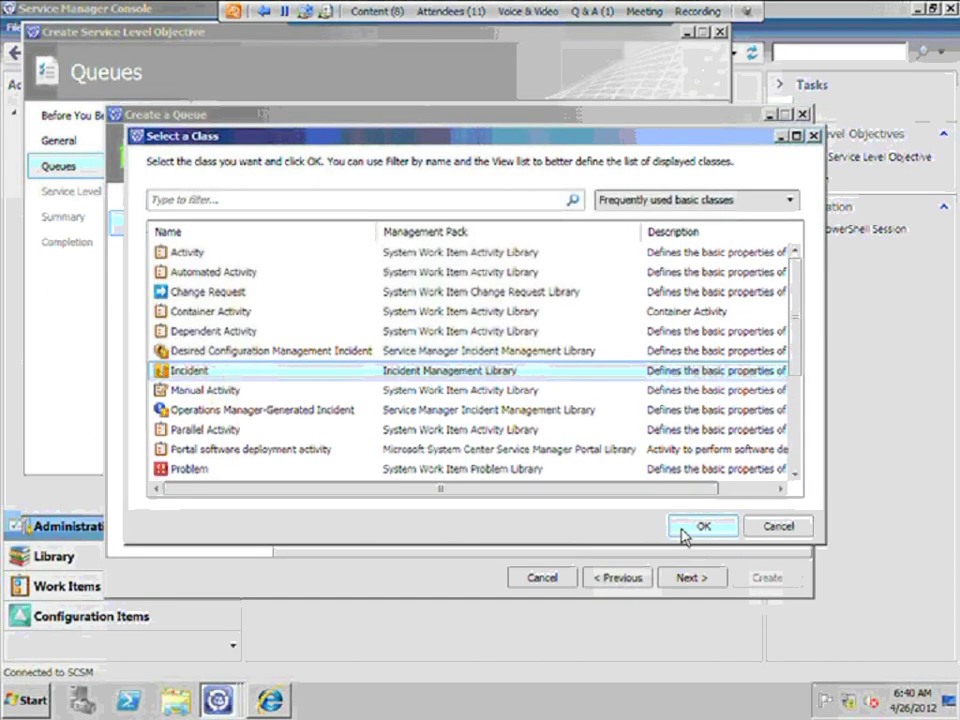
click(683, 530)
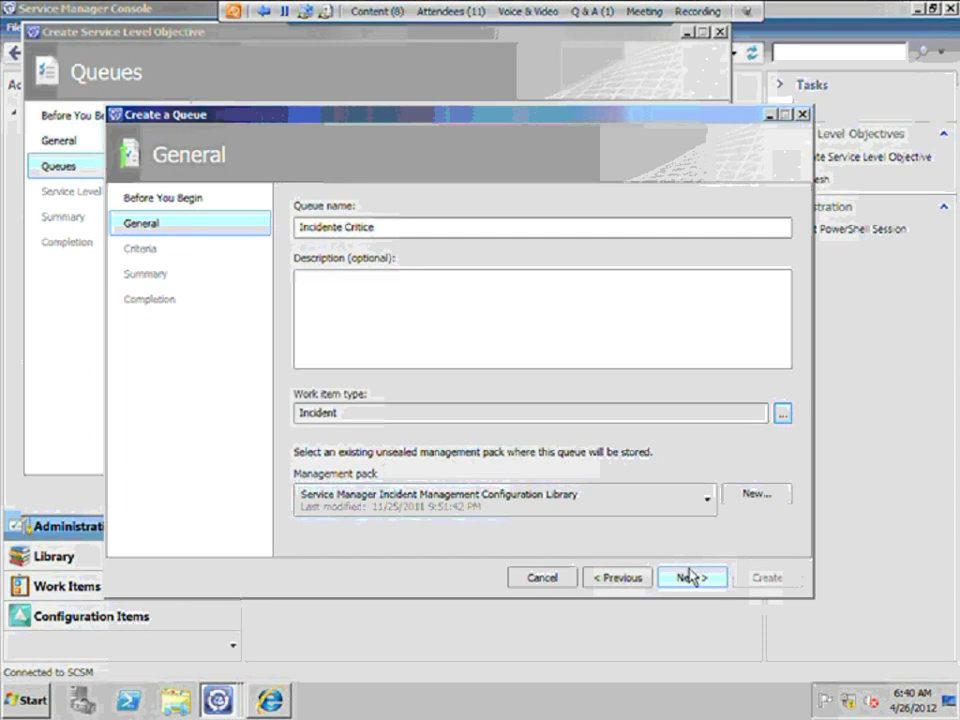
click(705, 513)
click(488, 348)
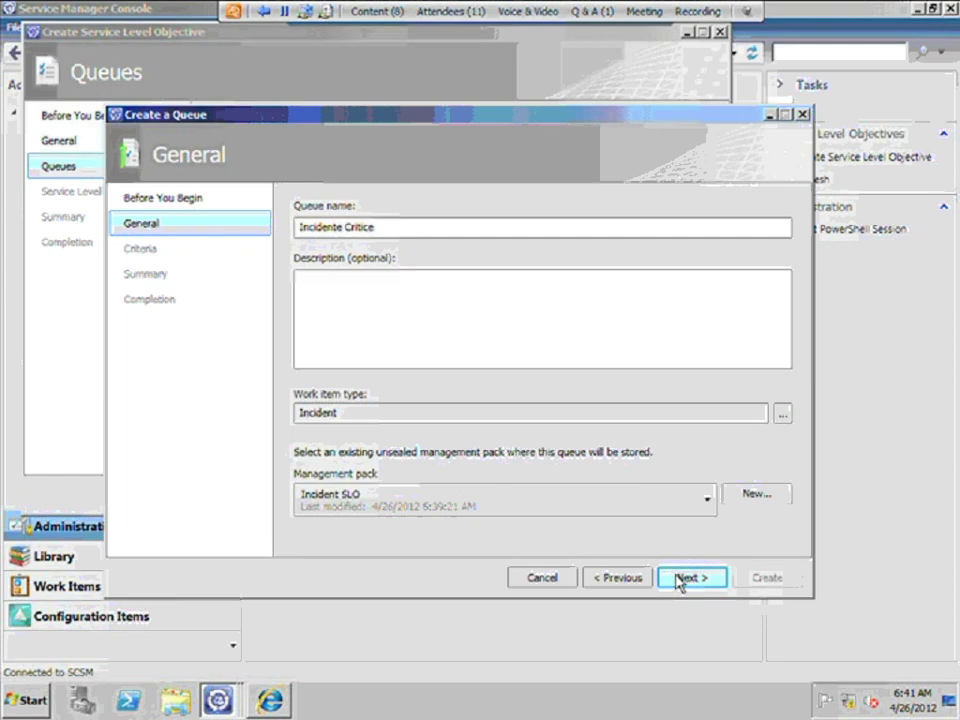
click(682, 578)
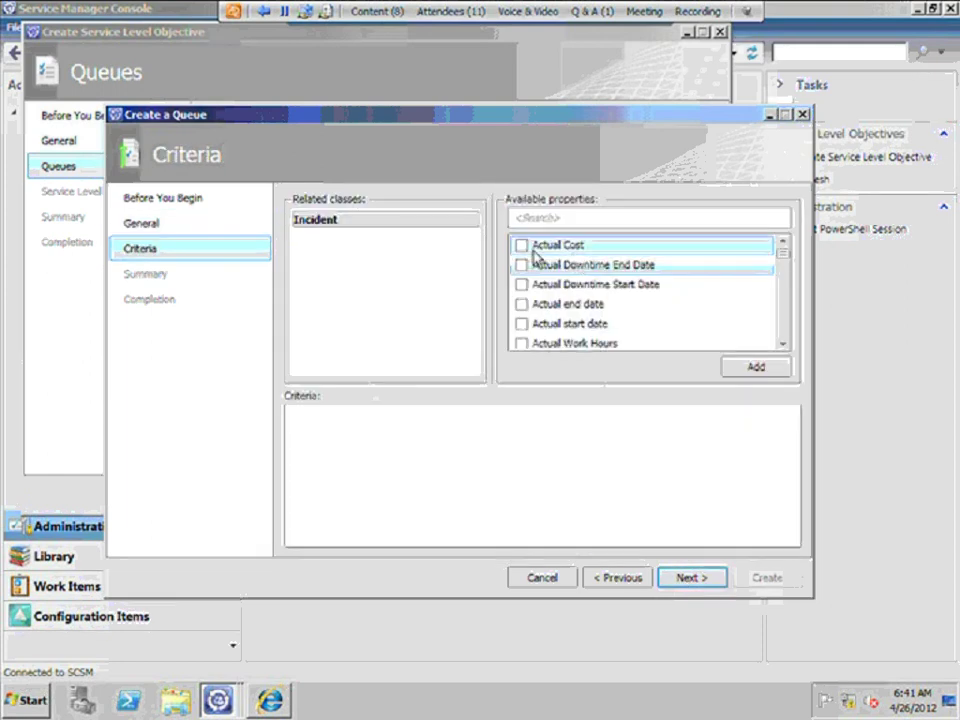
- Add a queue criterion requiring the incident's Impact property to equal High
click(786, 332)
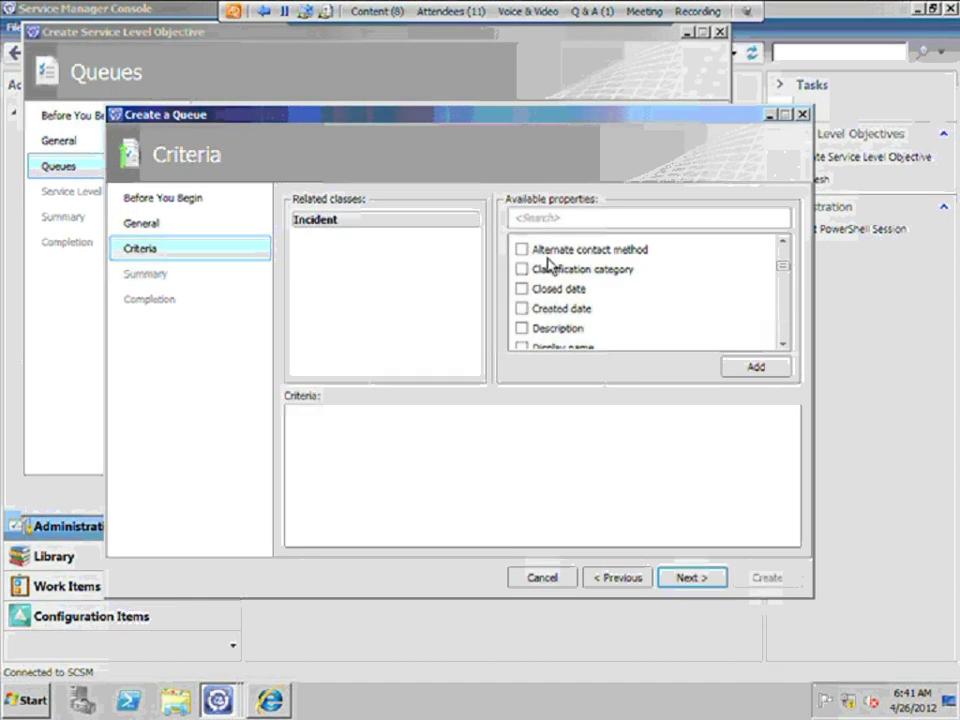
click(779, 321)
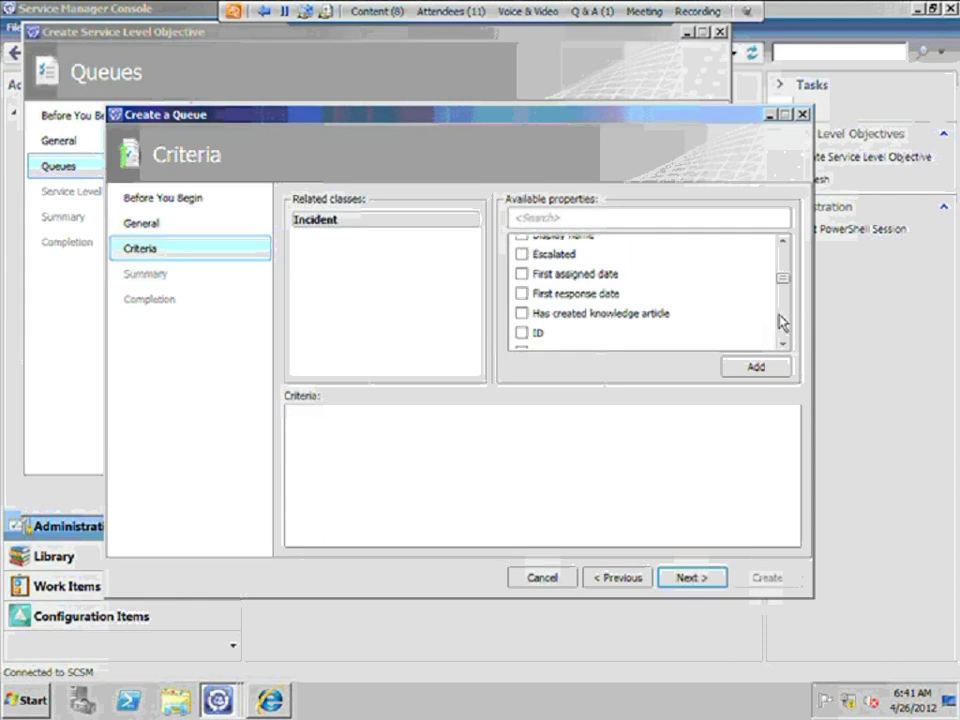
click(779, 322)
click(780, 326)
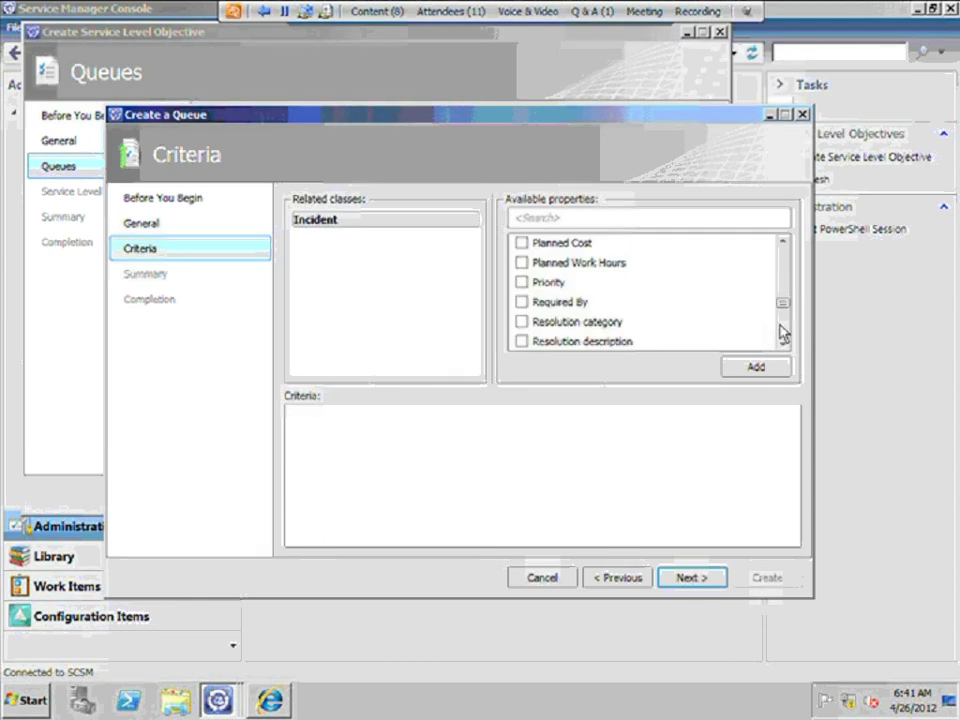
click(567, 285)
click(567, 285)
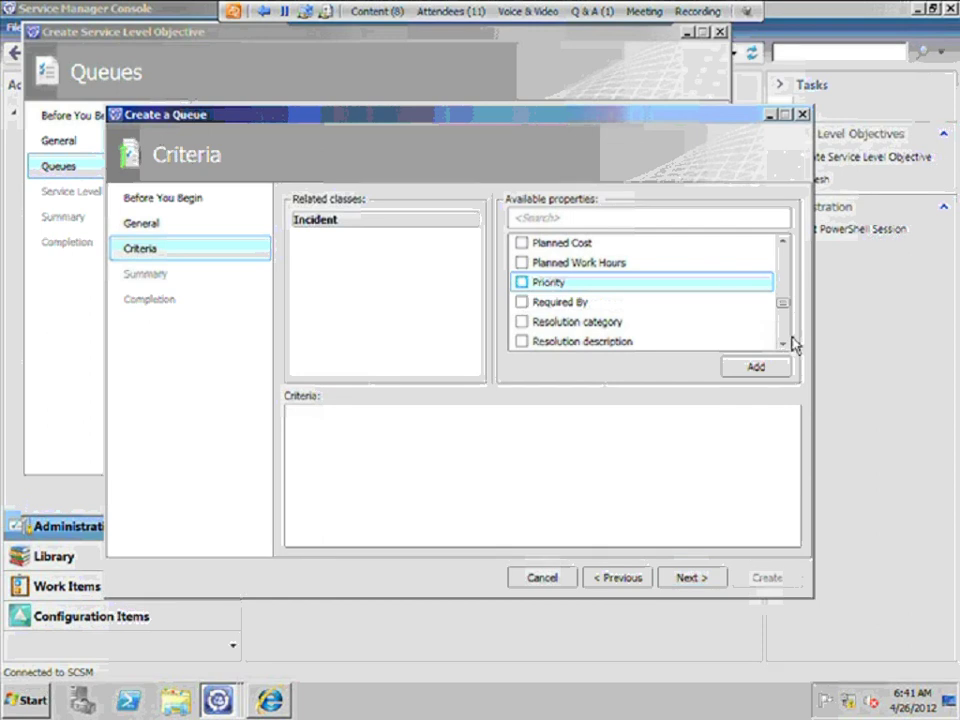
click(786, 332)
click(784, 333)
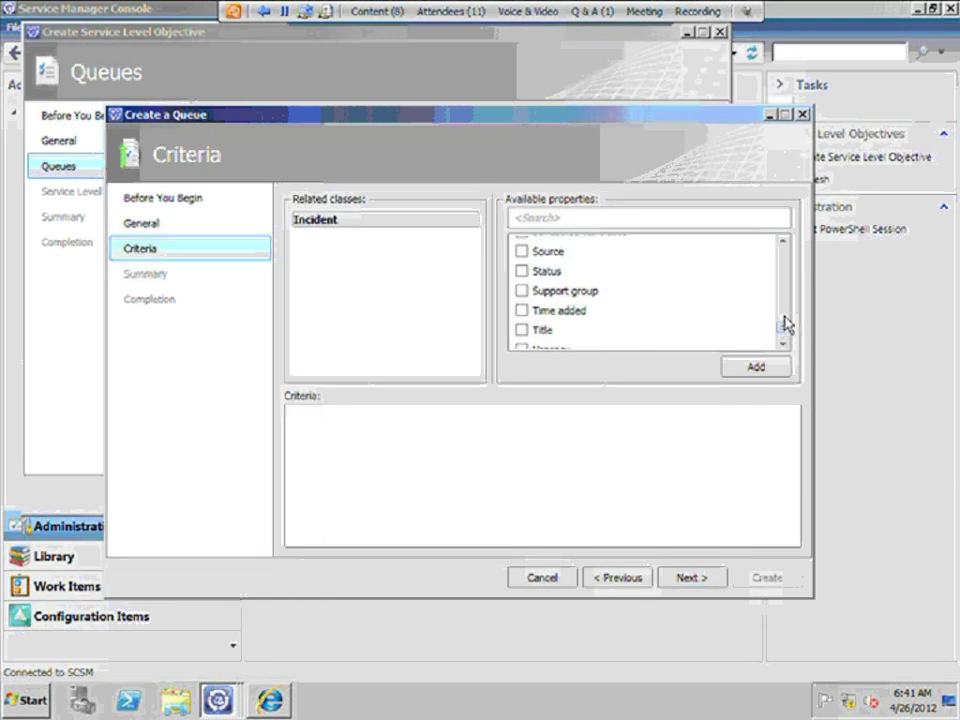
click(788, 300)
click(789, 293)
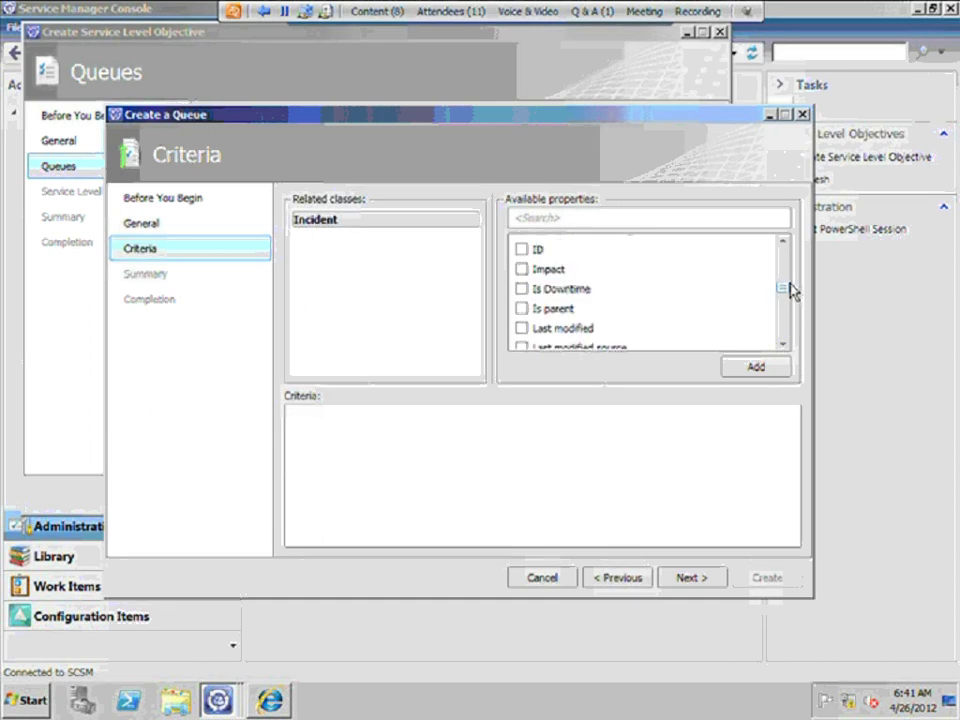
click(521, 269)
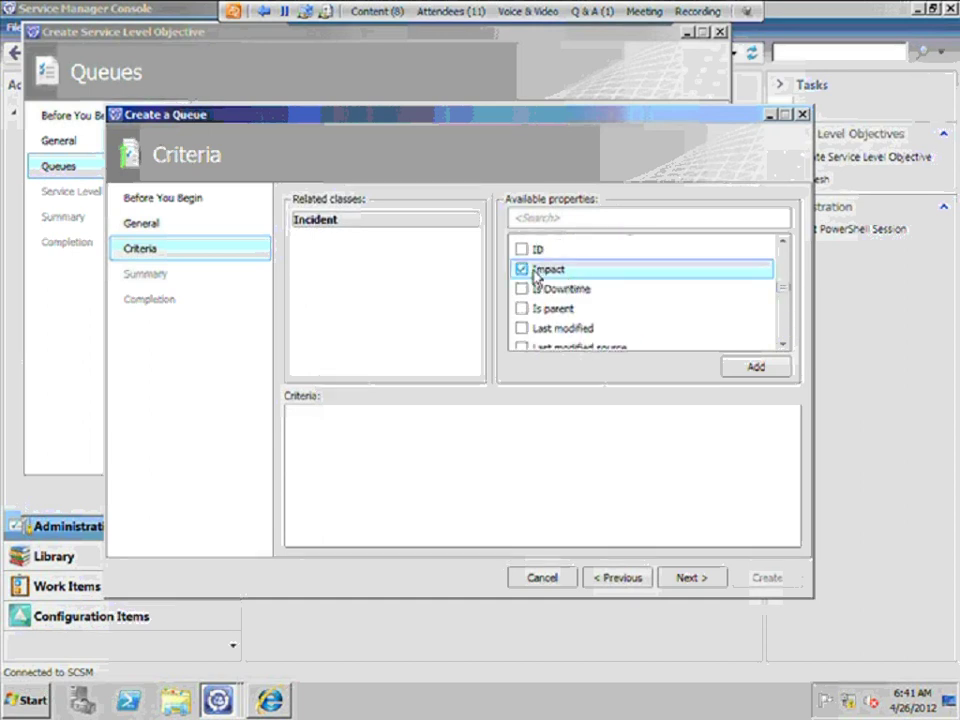
click(745, 369)
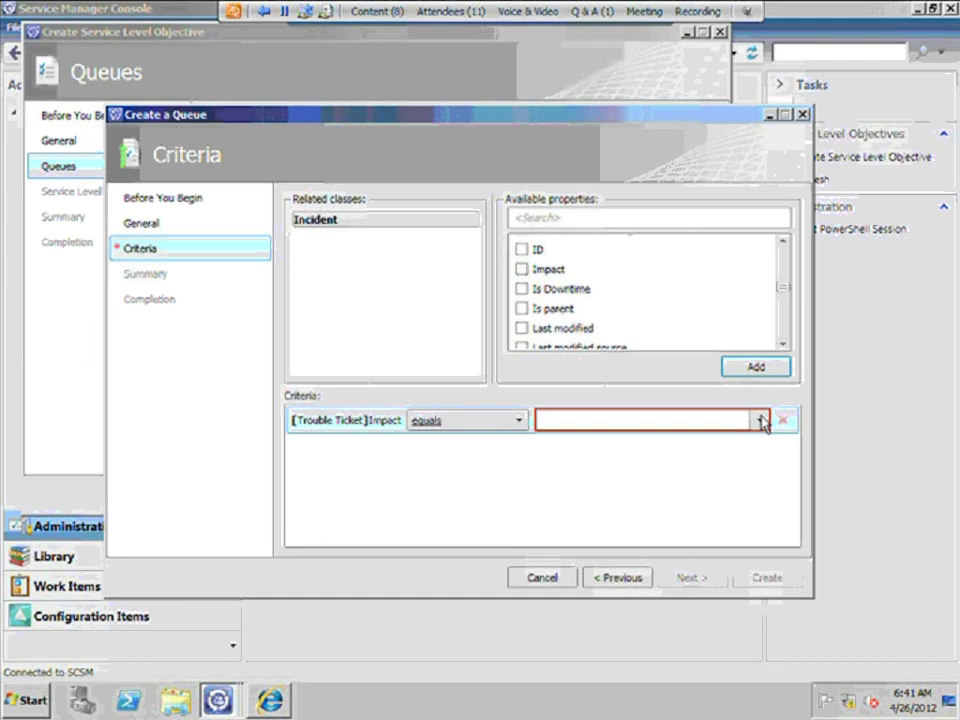
click(761, 421)
click(672, 481)
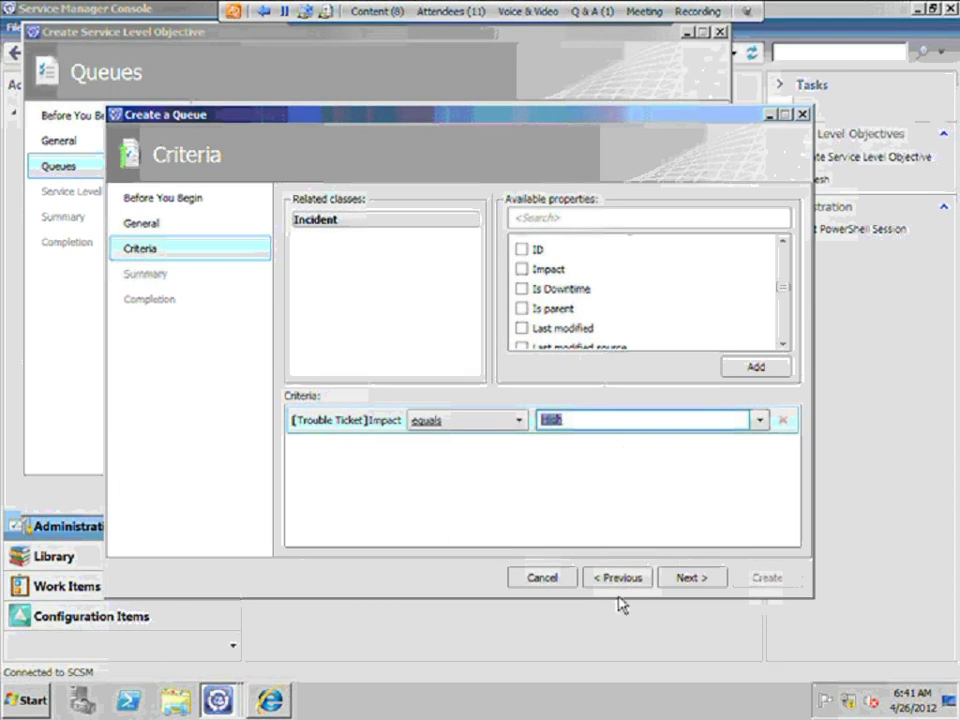
- Create the Incidente Critice queue and apply the service level objective to it, continuing to the service level criteria
click(694, 579)
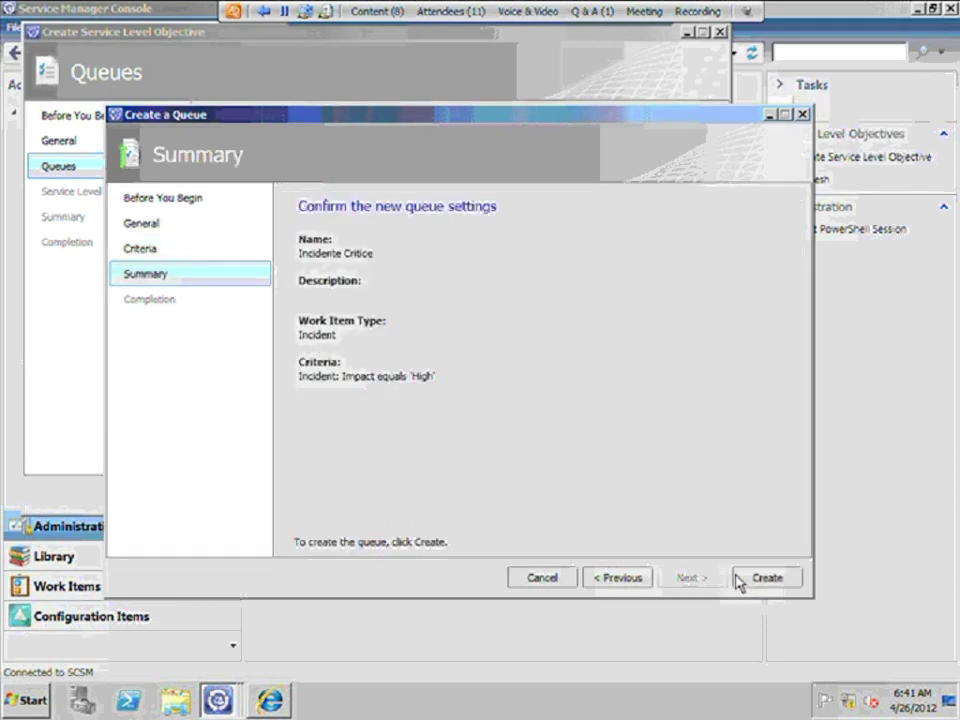
click(757, 580)
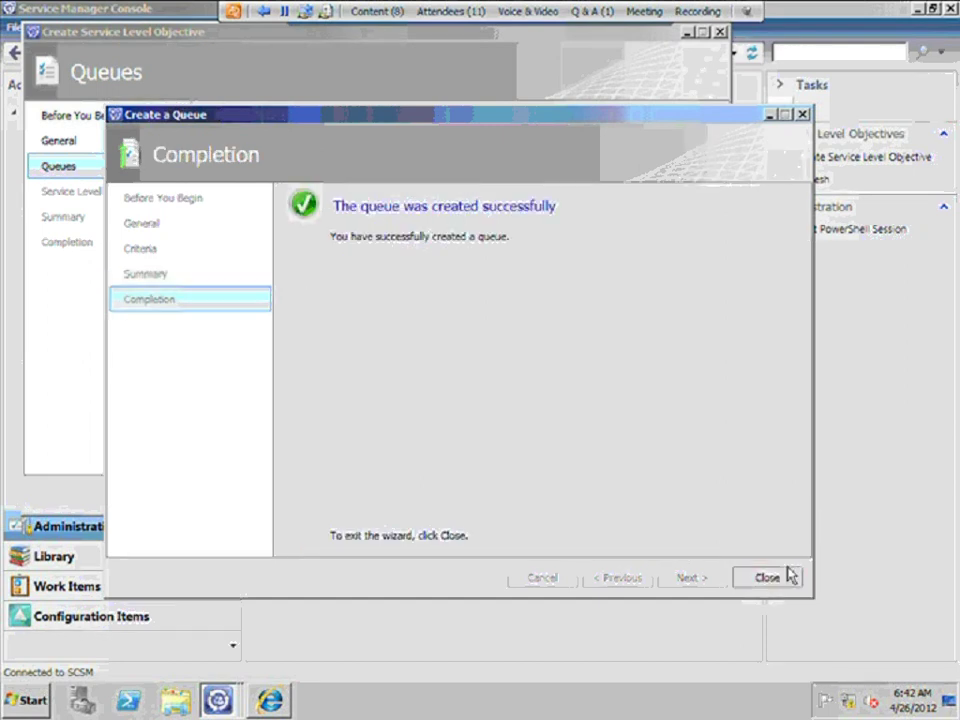
click(780, 579)
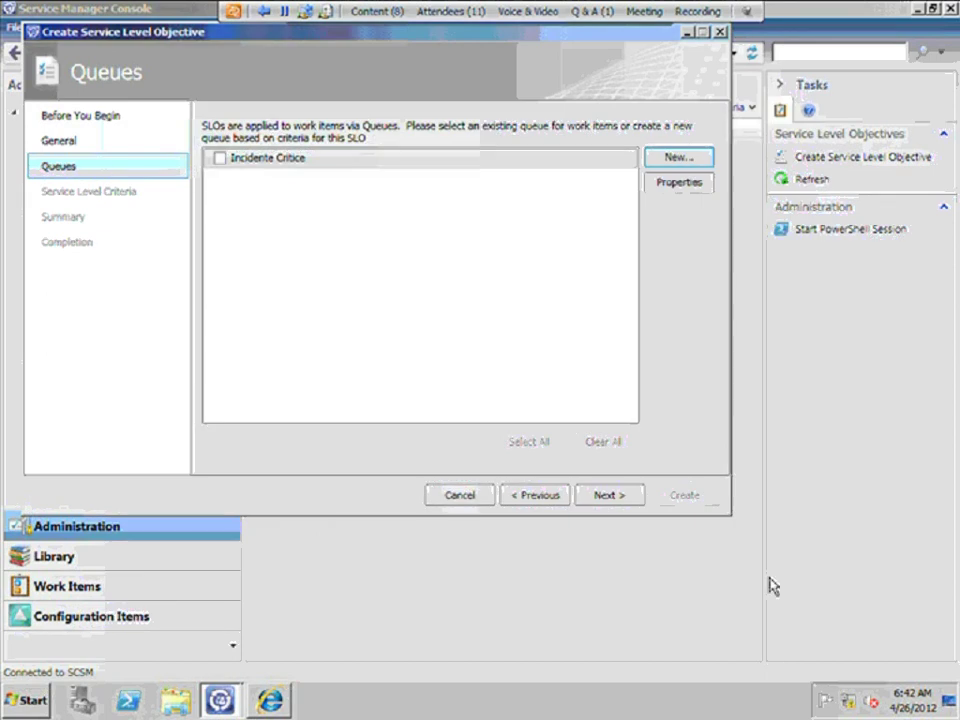
click(220, 158)
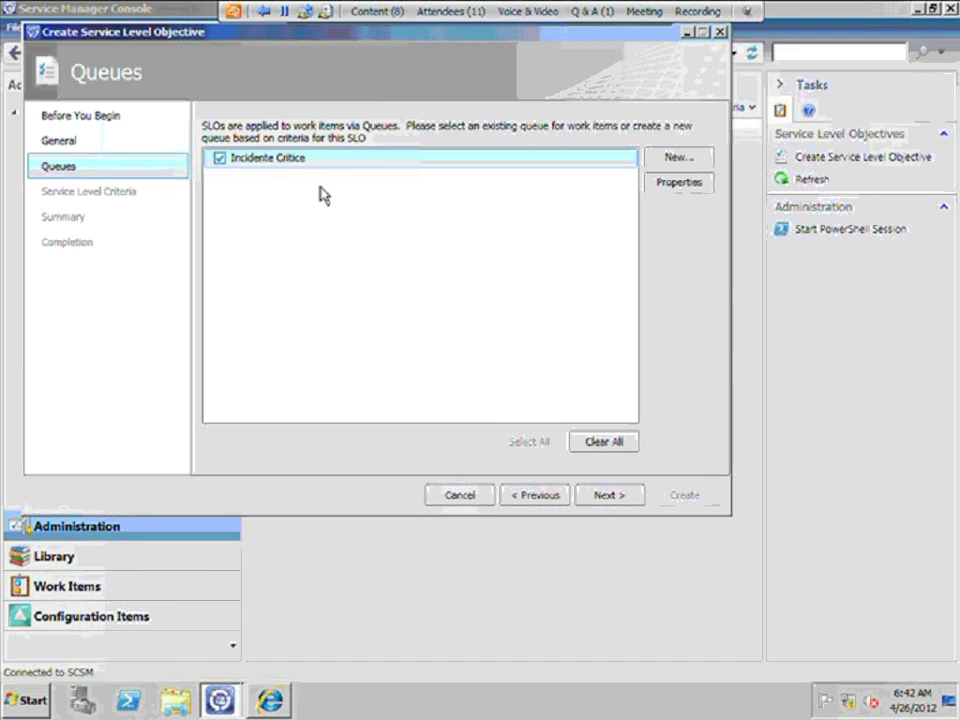
click(619, 500)
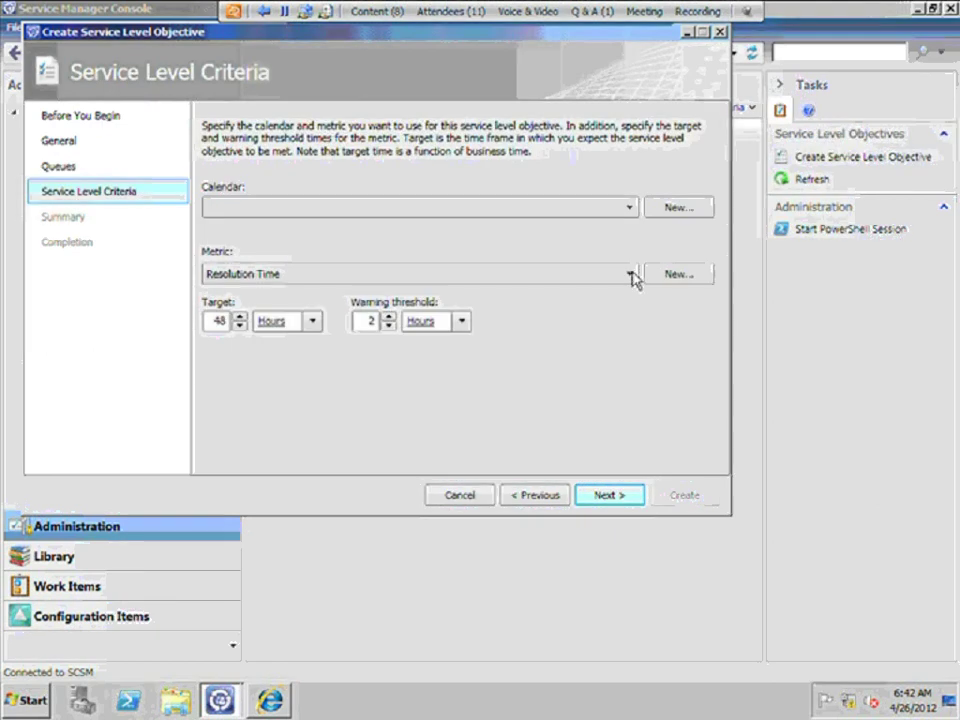
- Start a new calendar for the service level objective with the title Calendar Standard
click(663, 211)
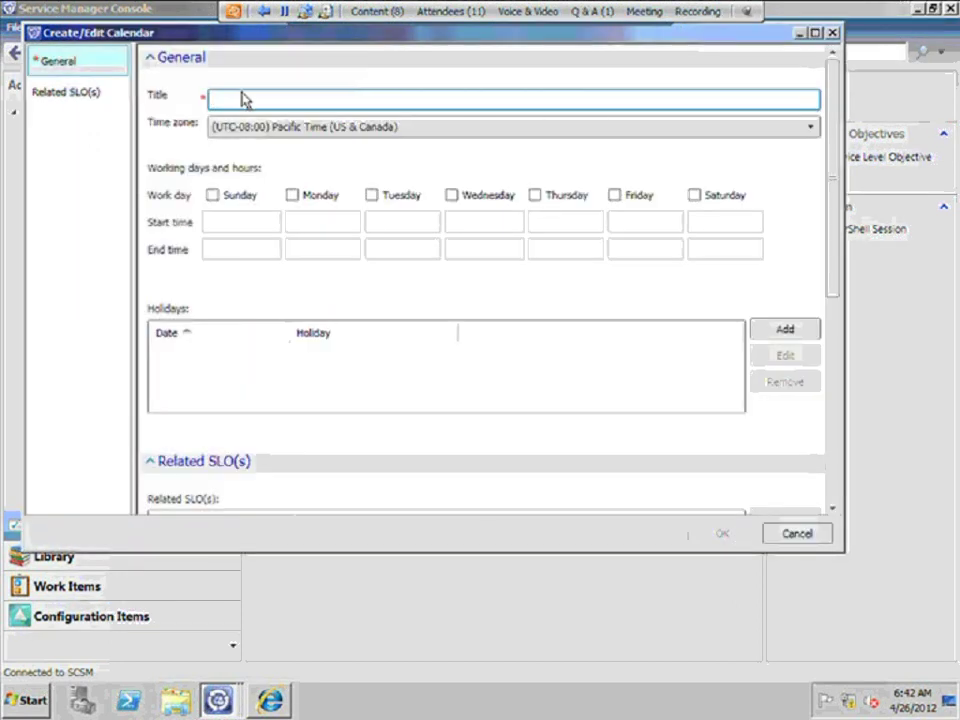
text(Cale)
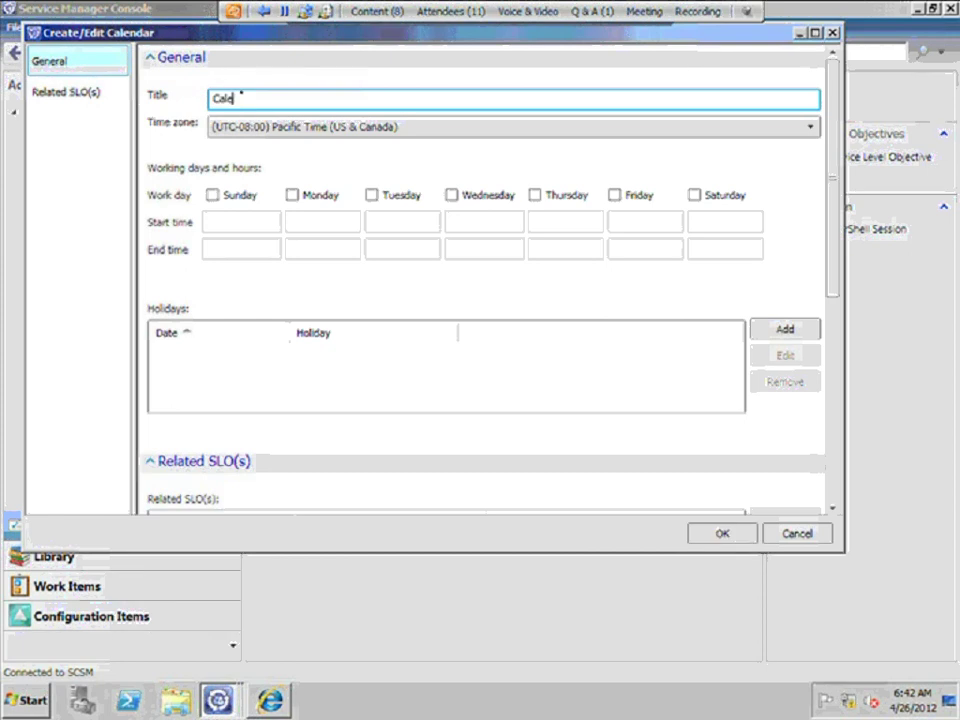
text(ndar St)
text(andard)
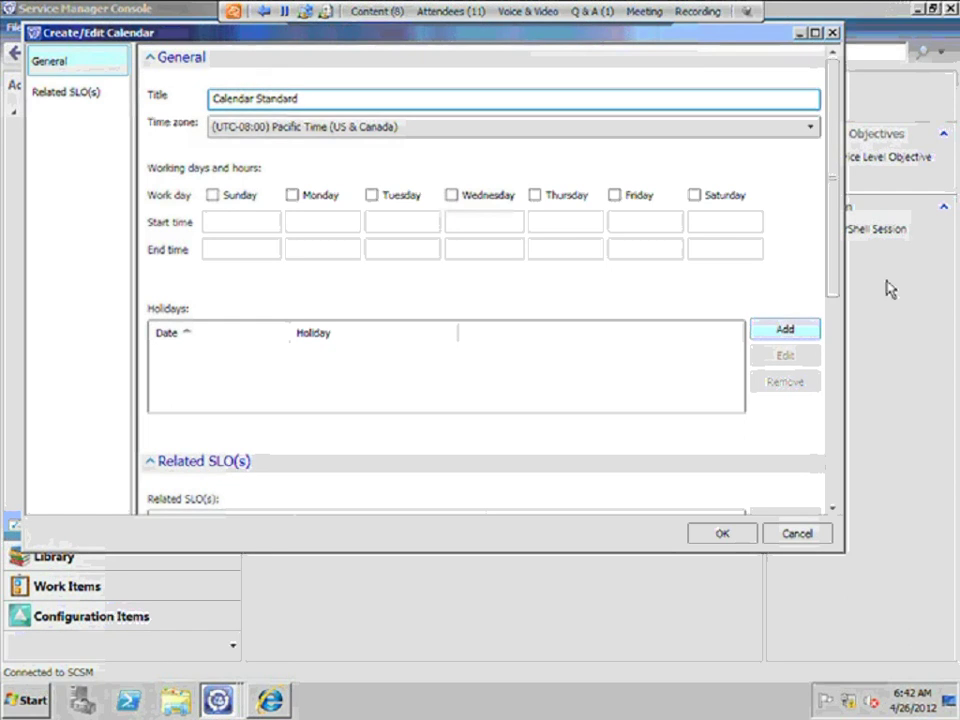
- Add a holiday named 1 Mai dated 5/1/2012 to the calendar and try to save the calendar
drag(836, 295, 838, 338)
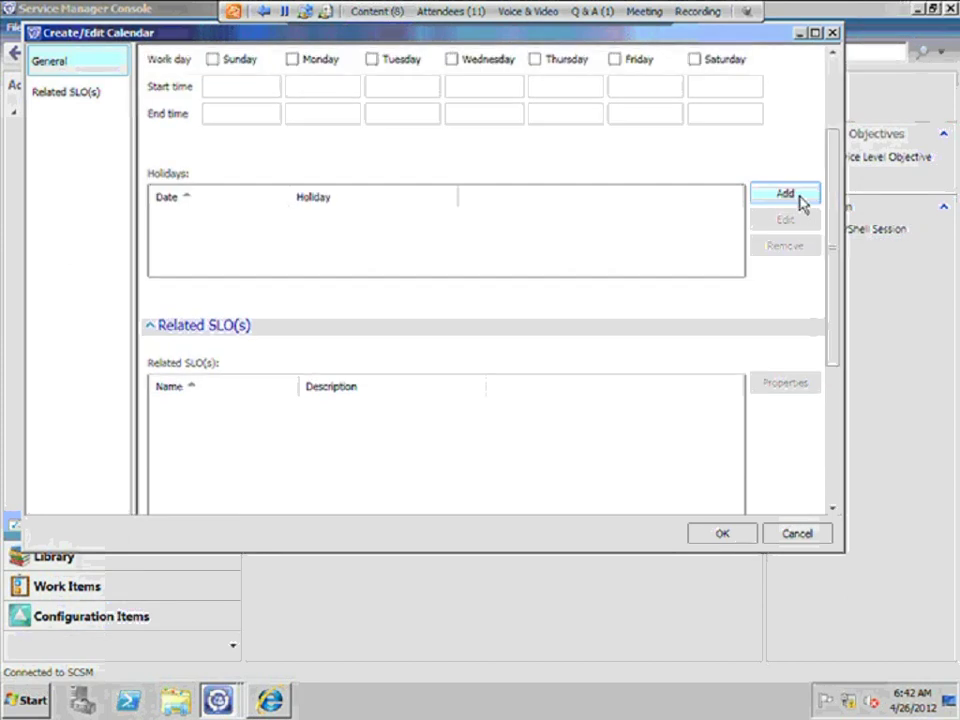
click(797, 196)
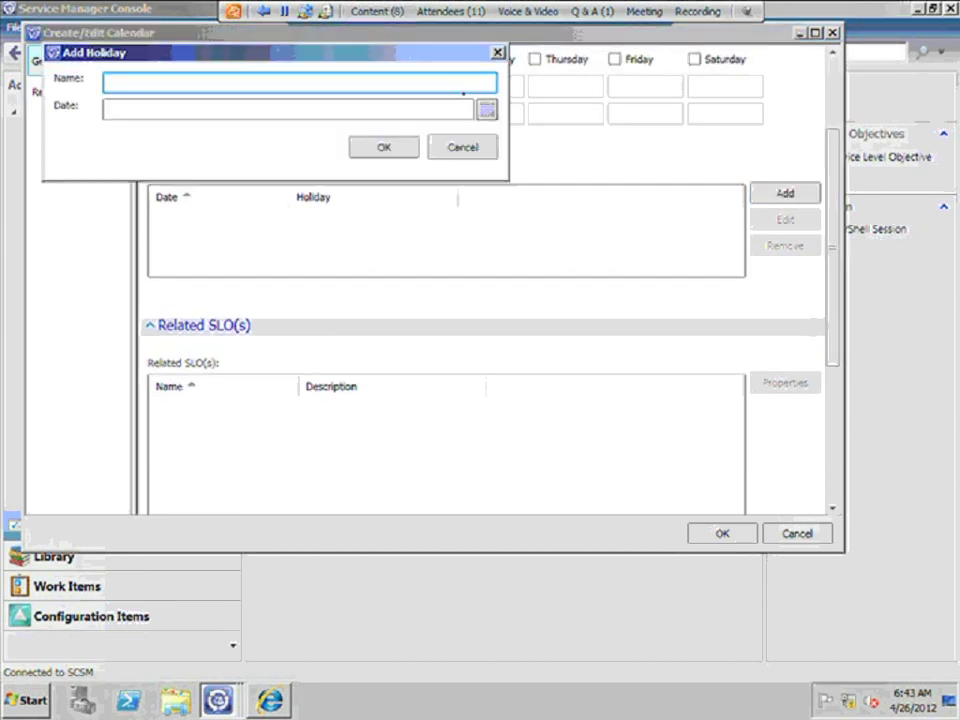
text(1 Mai)
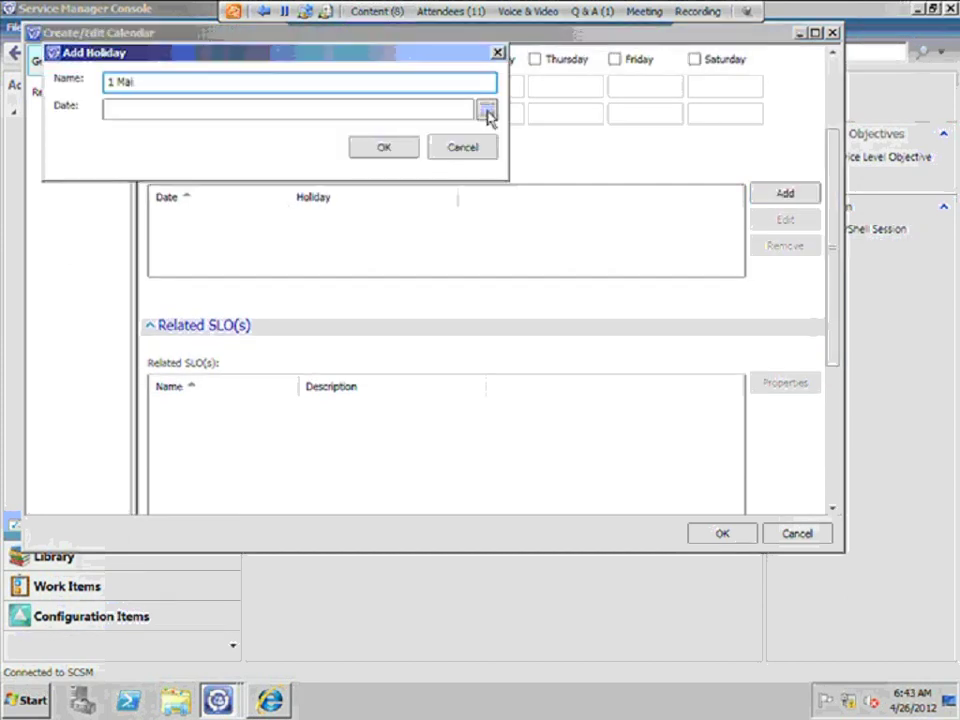
click(487, 110)
click(368, 225)
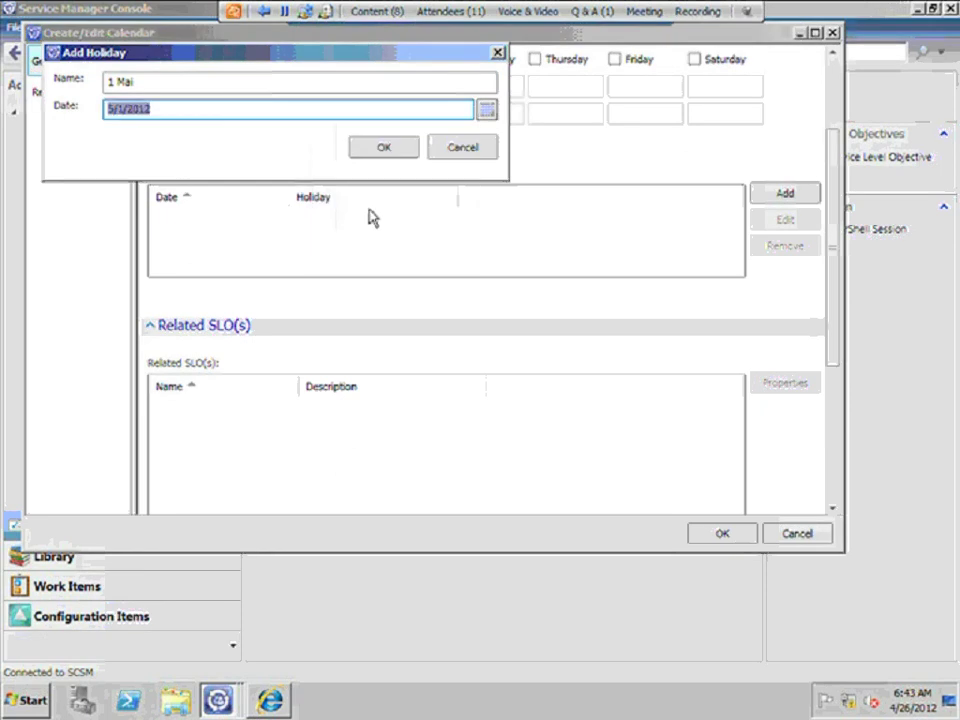
key(Return)
click(742, 536)
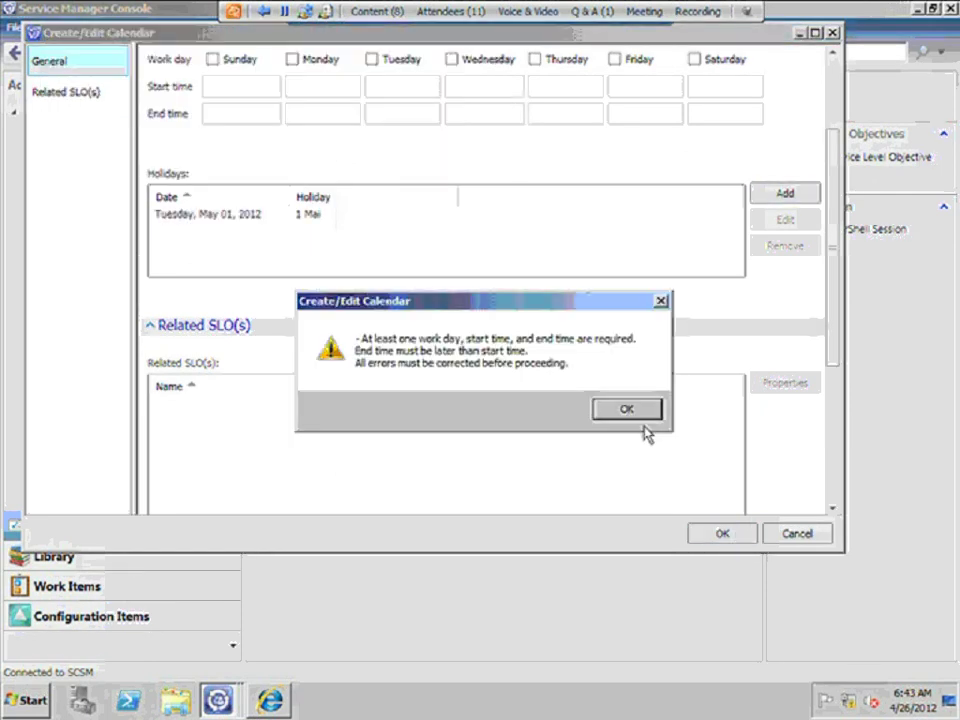
click(626, 409)
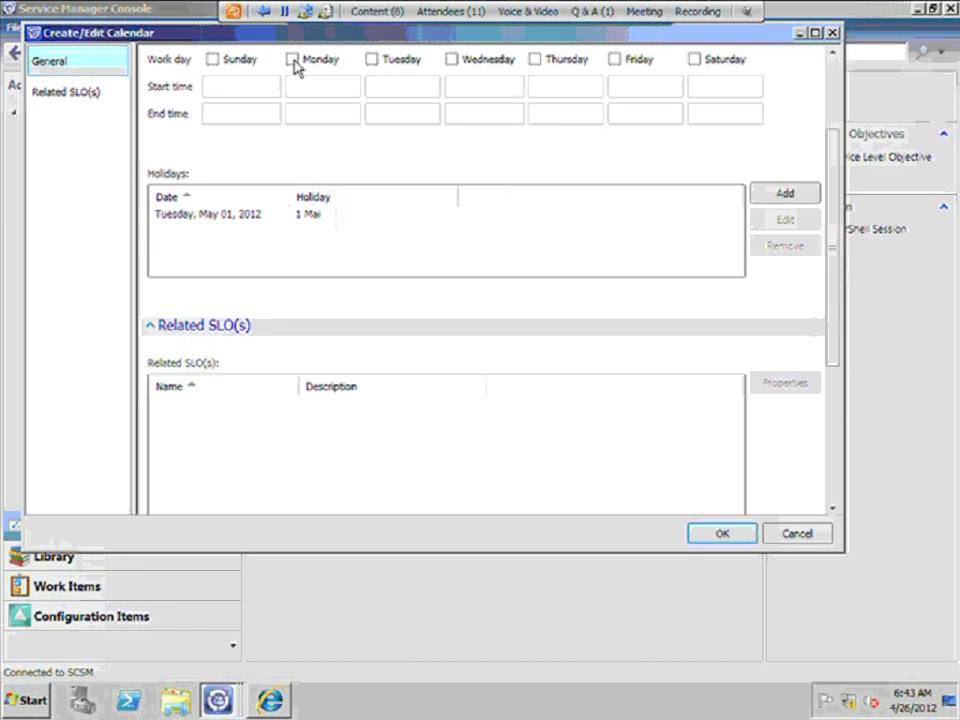
- Make Monday a work day in the calendar, starting at 9:00 and ending at 17:00
click(292, 59)
click(314, 87)
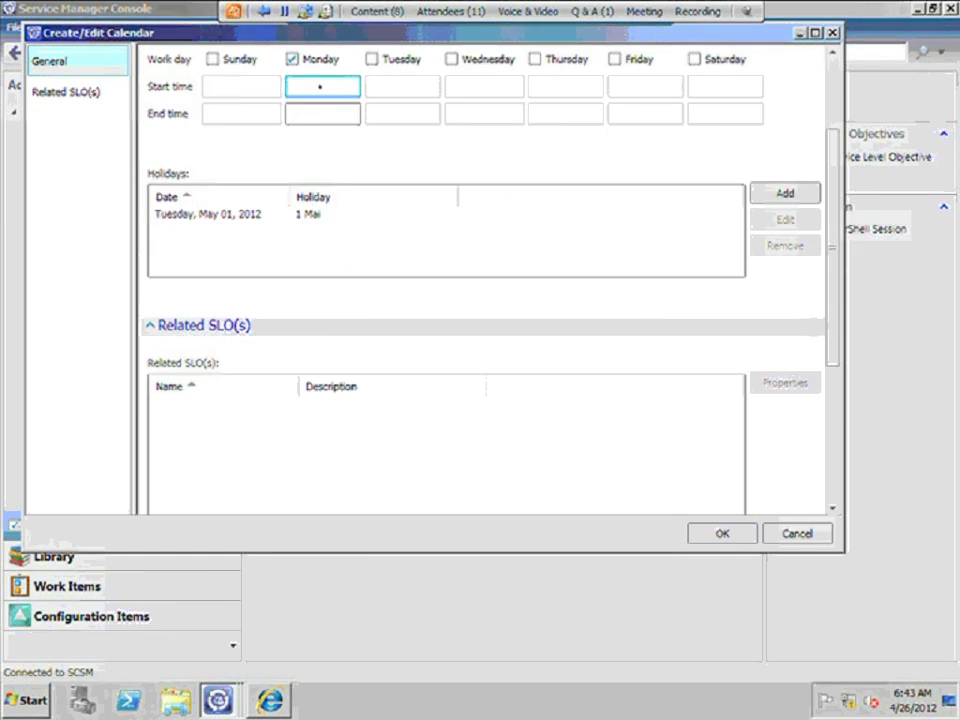
text(9:00)
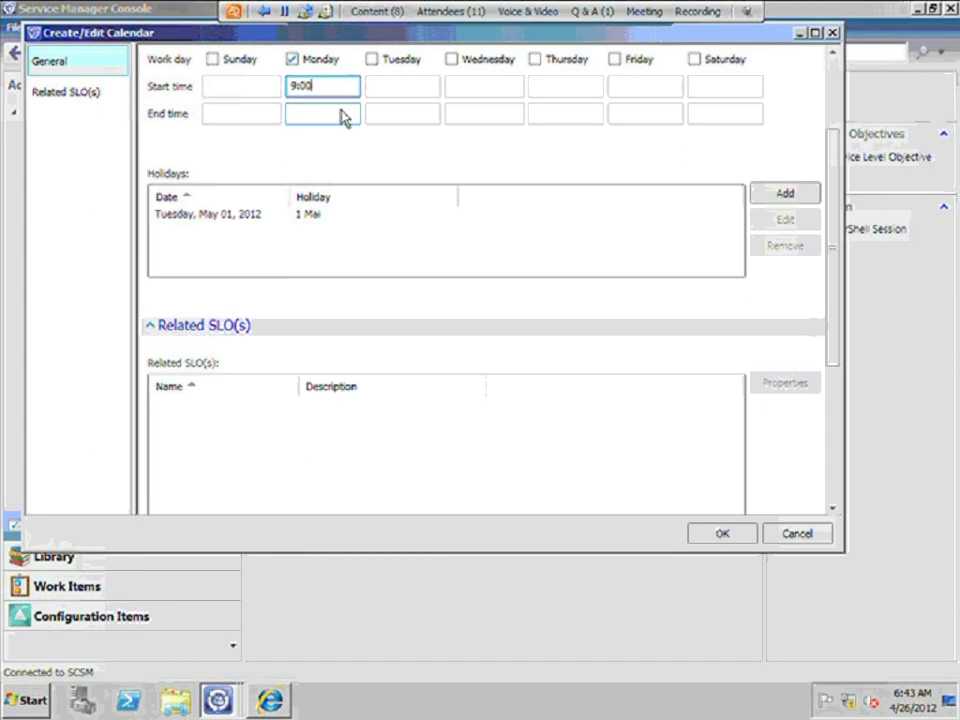
click(343, 116)
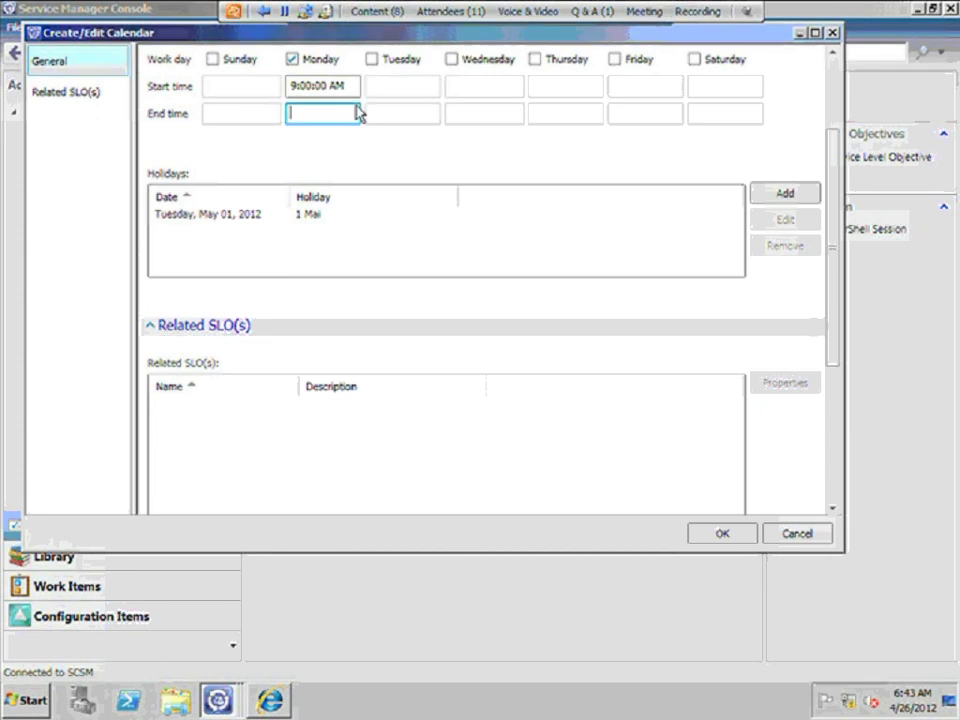
text(17:00)
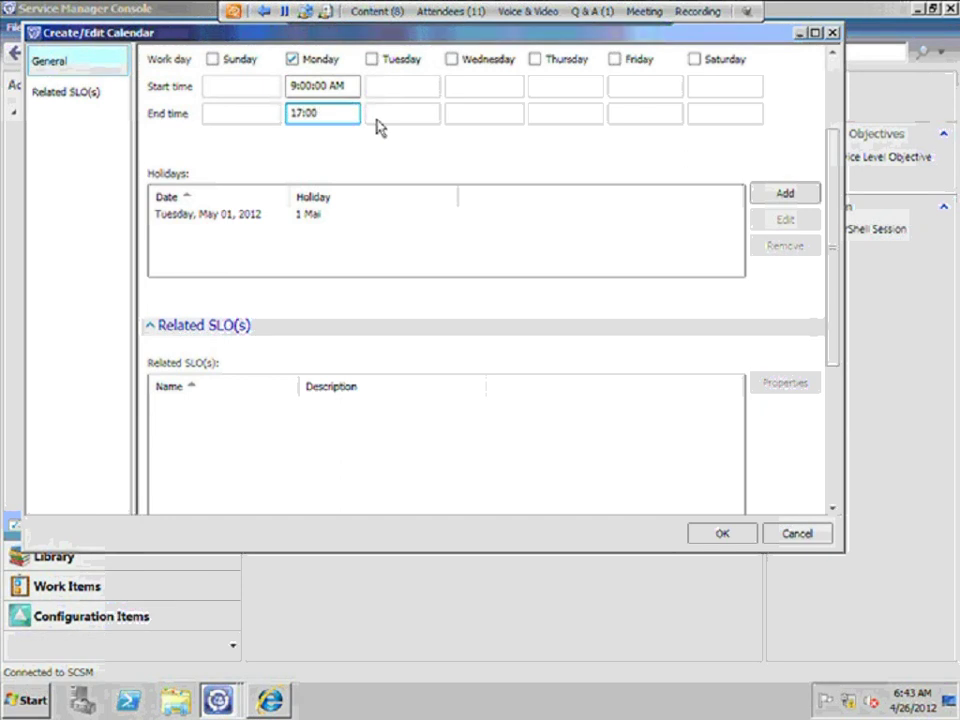
click(369, 208)
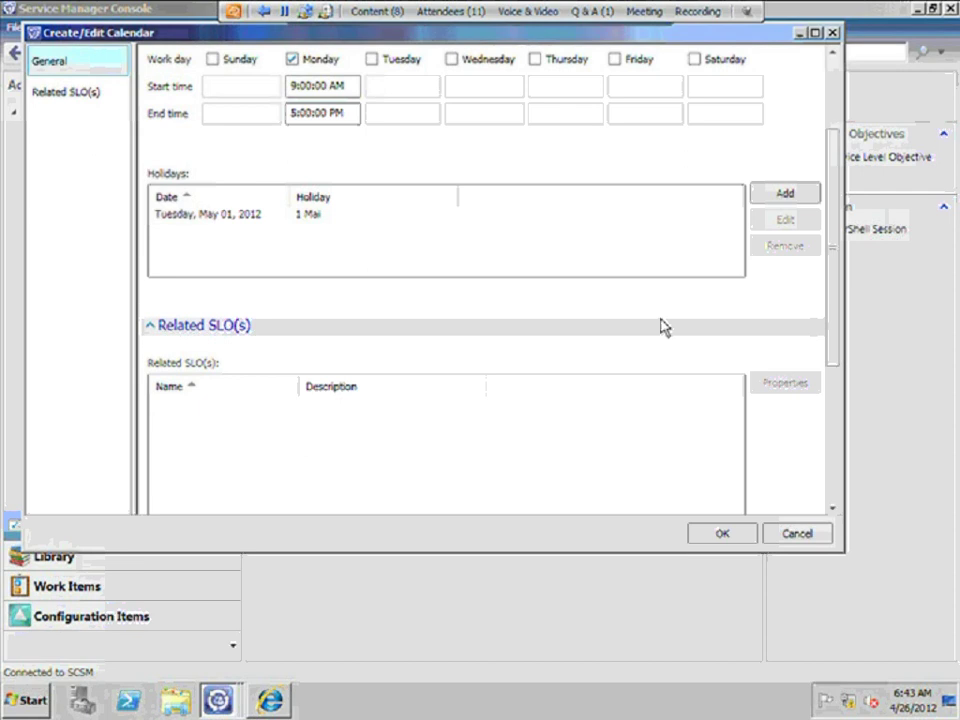
- Mark Tuesday through Friday as work days, each with a start time of 9:00
click(373, 60)
click(386, 86)
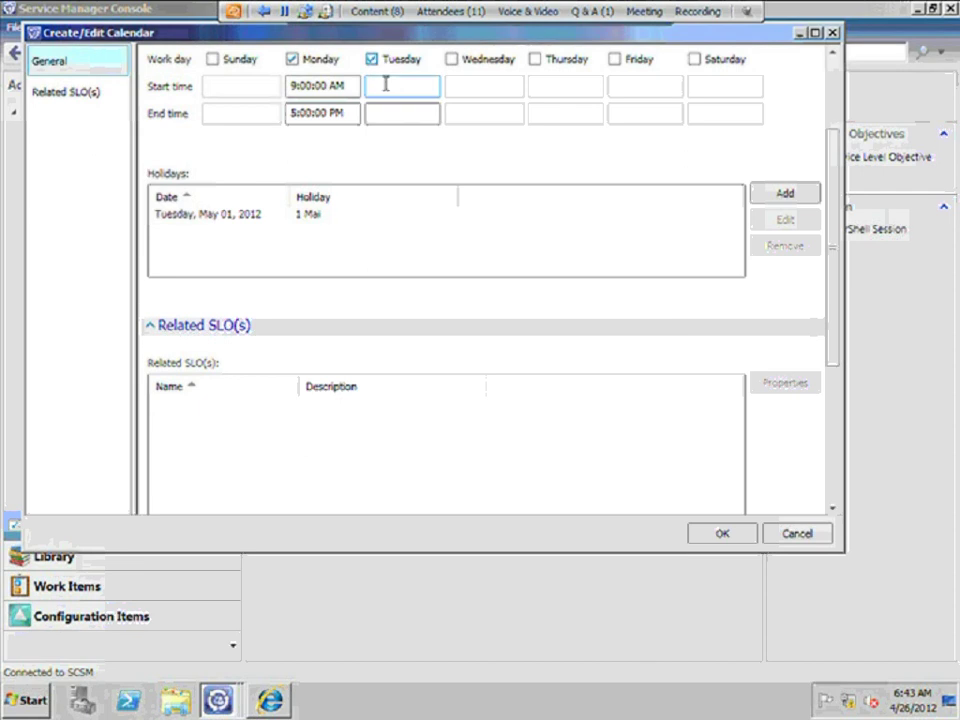
text(9)
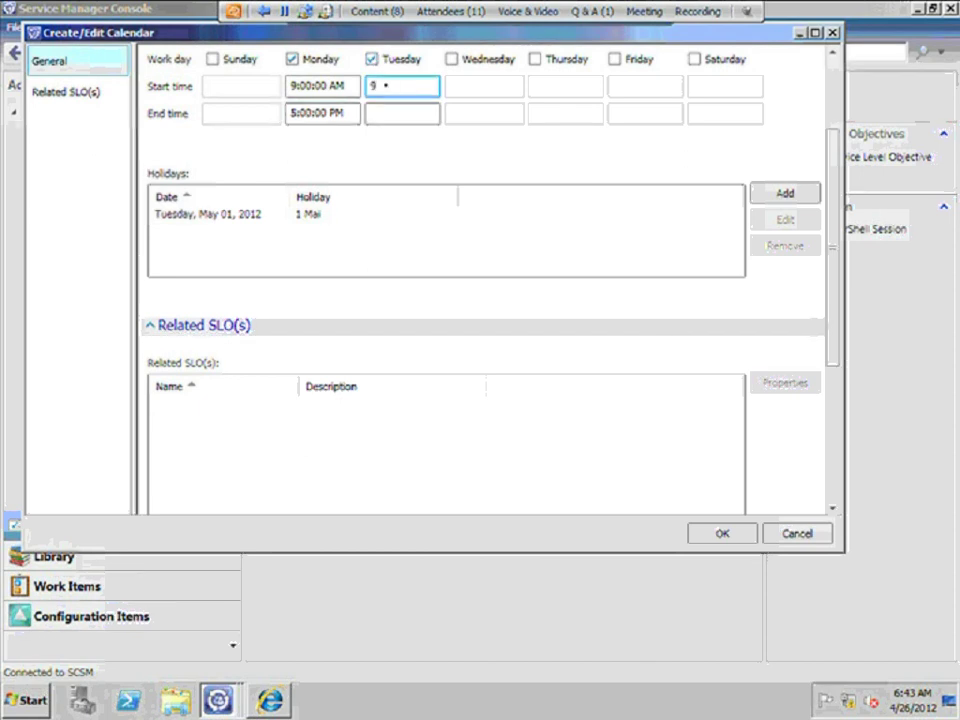
text(:00)
drag(432, 82, 343, 86)
click(510, 94)
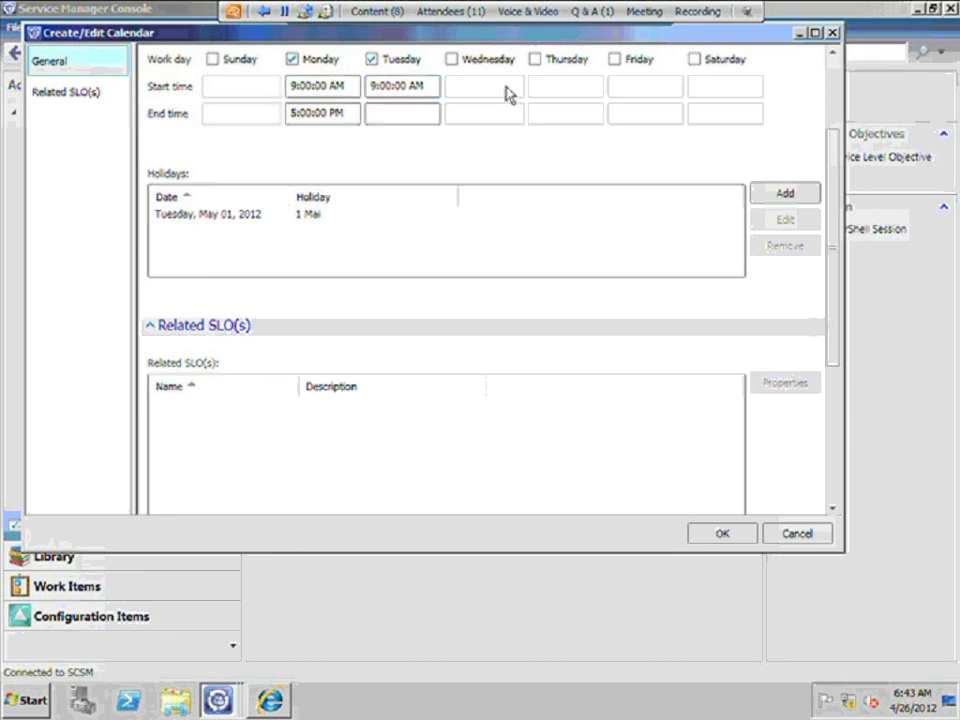
click(451, 59)
click(465, 85)
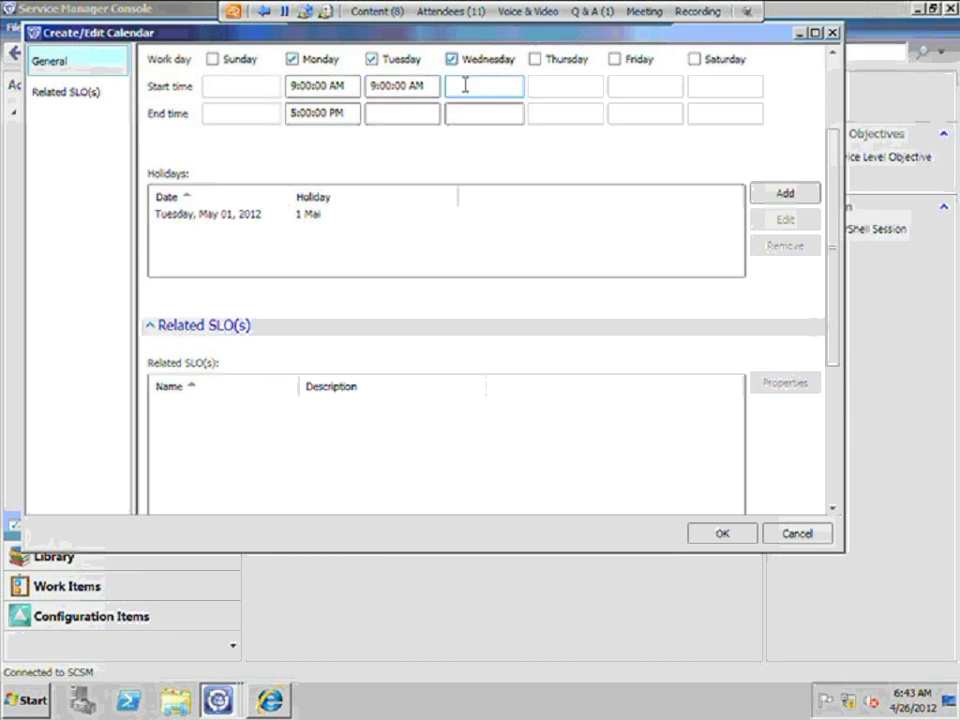
click(535, 59)
click(540, 85)
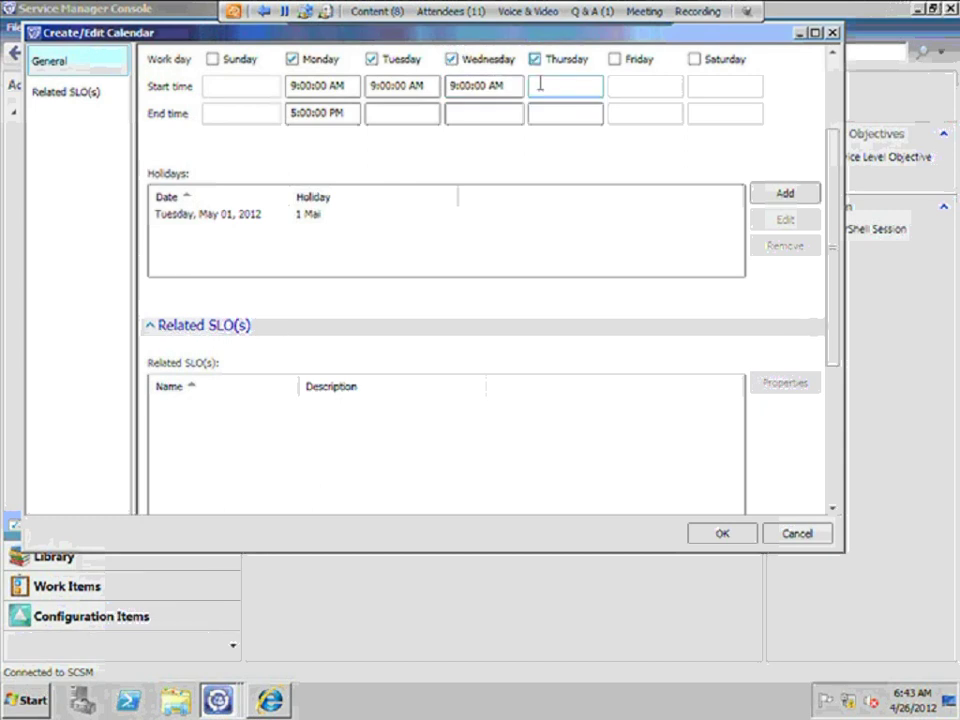
click(614, 59)
click(617, 87)
text(9:00)
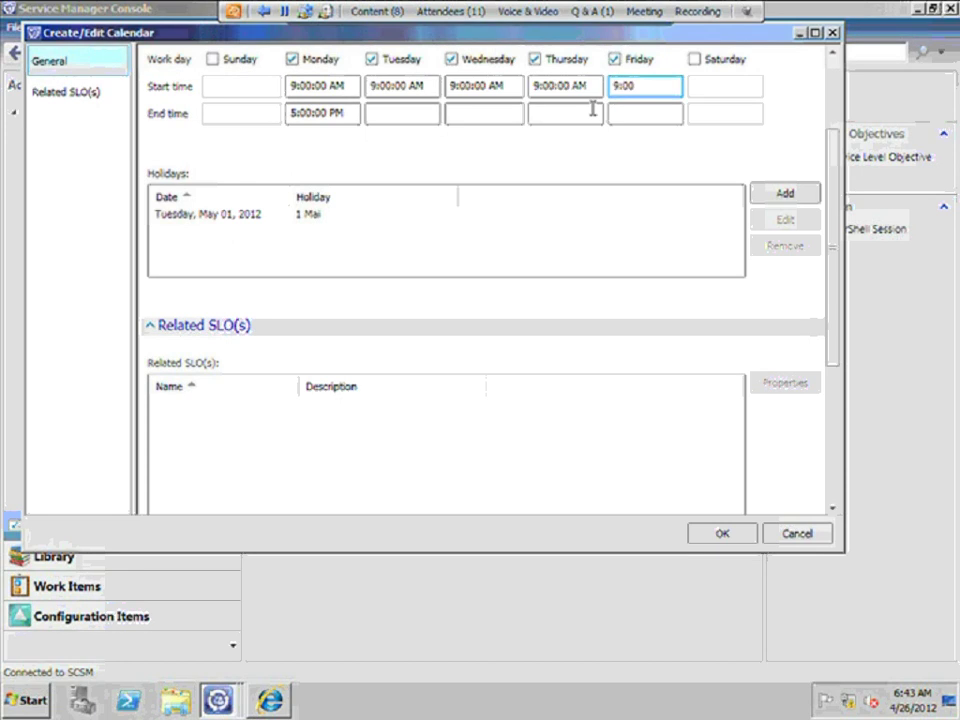
- Set the end time to 17:00 for Tuesday through Friday and save the calendar
click(398, 113)
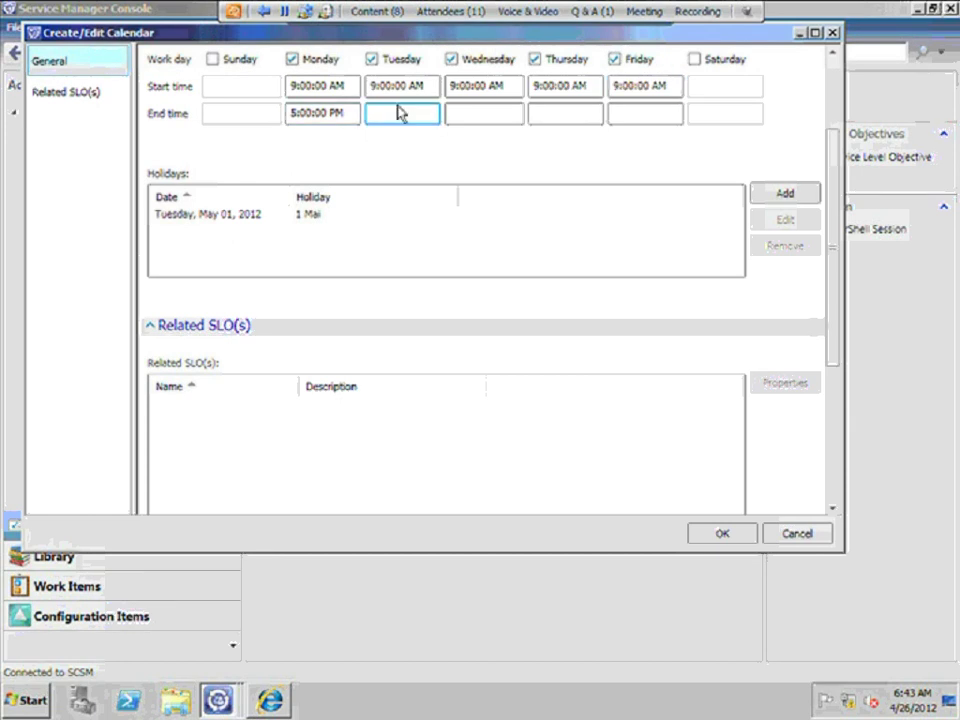
text(17:)
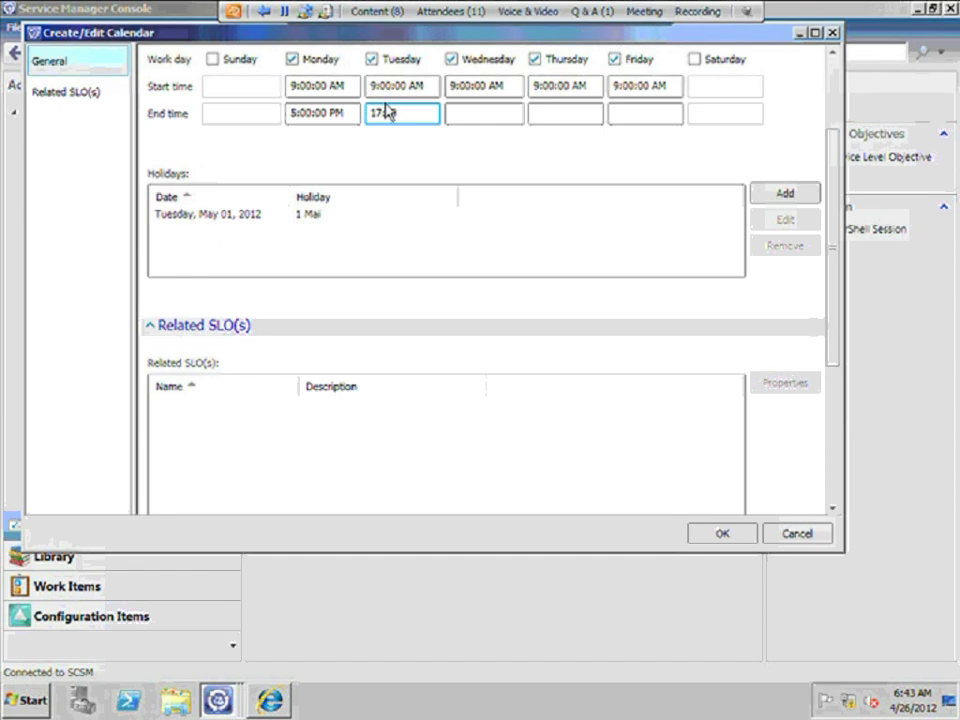
text(00)
drag(368, 113, 493, 122)
key(ctrl+c)
click(489, 114)
key(ctrl+v)
click(559, 114)
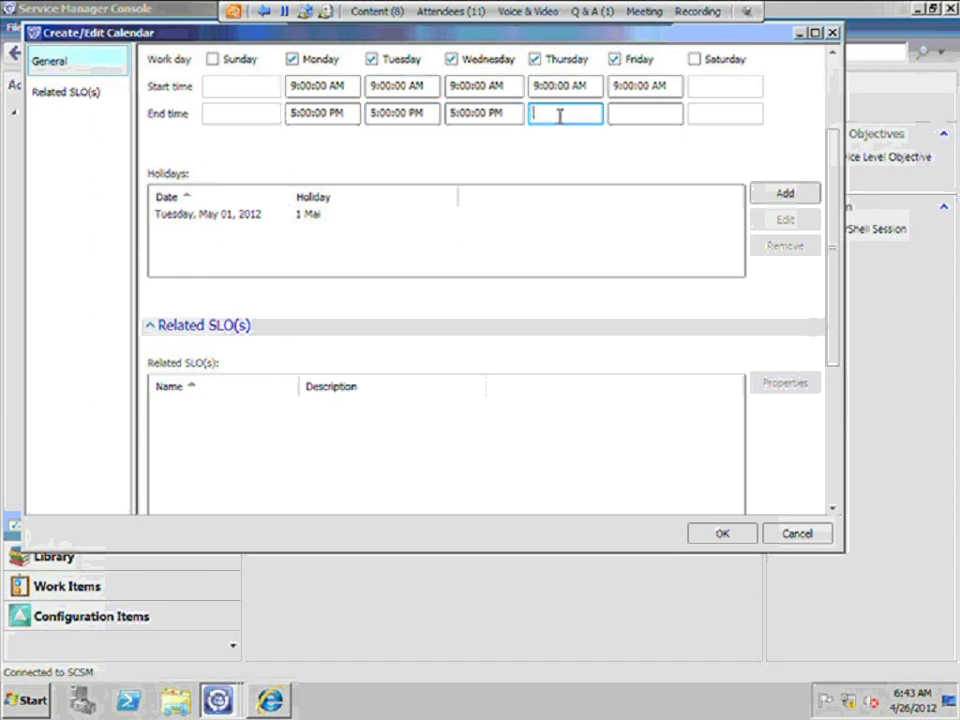
key(ctrl+v)
click(618, 114)
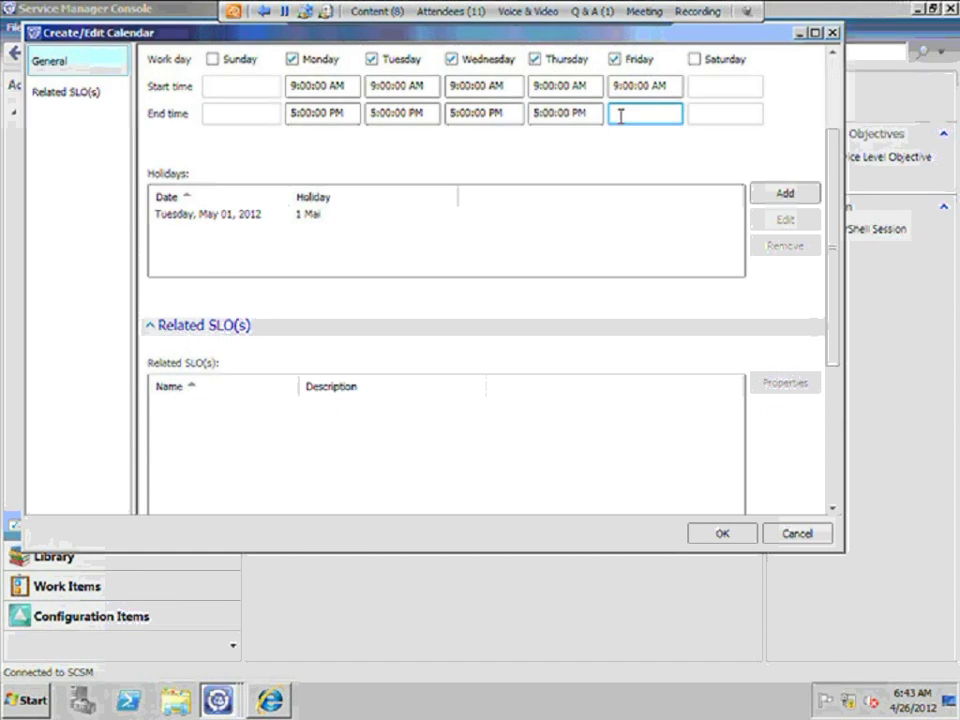
key(ctrl+v)
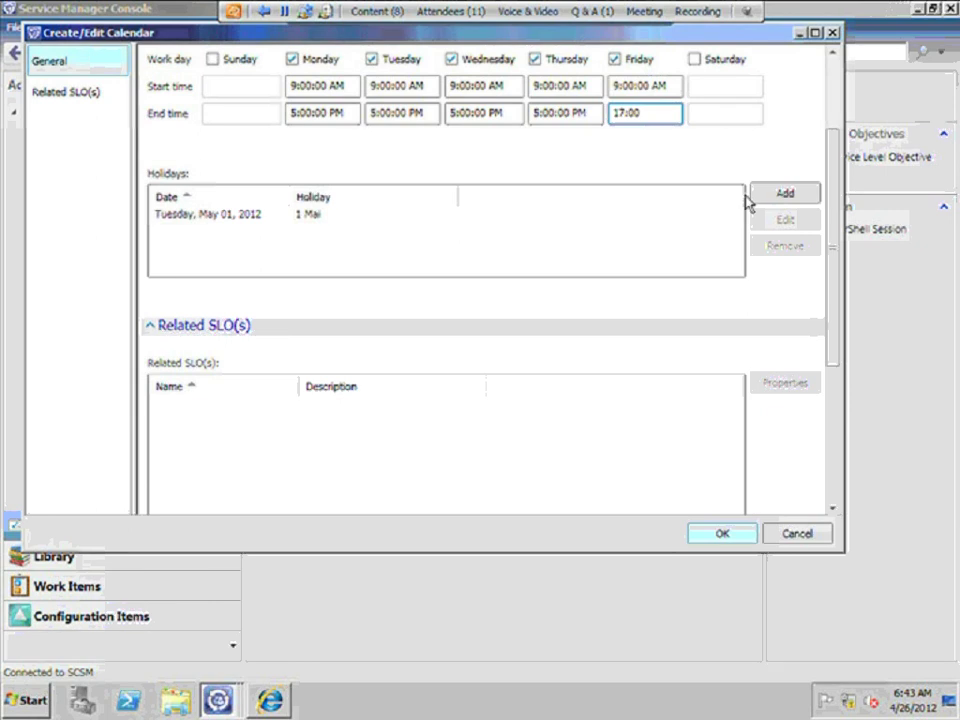
click(722, 535)
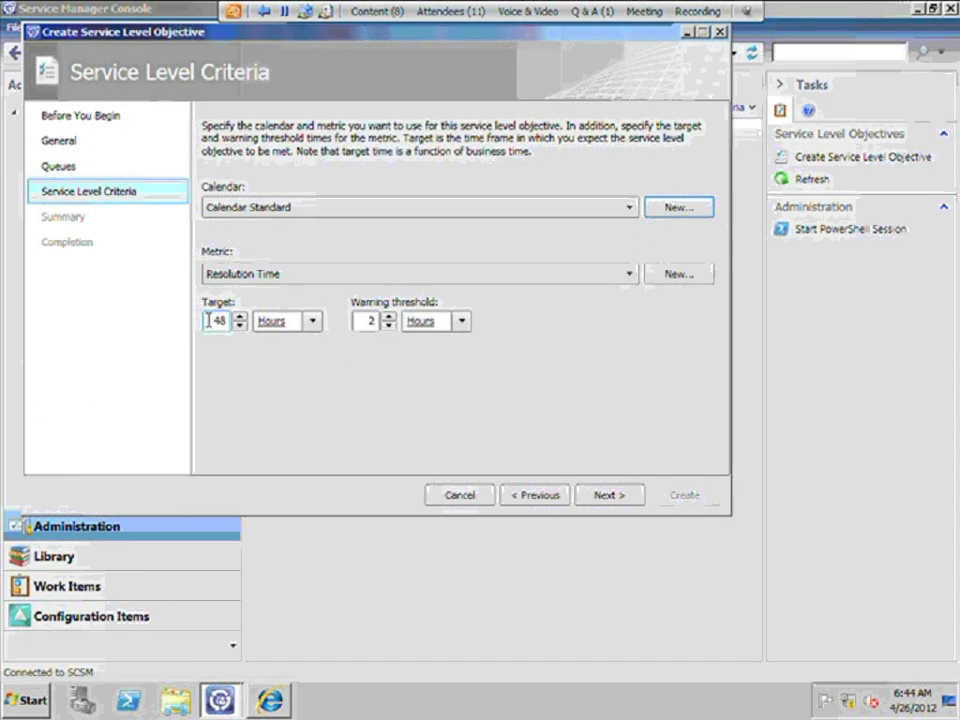
- Set the Resolution Time target to 12 hours and proceed to the summary
drag(208, 320, 229, 320)
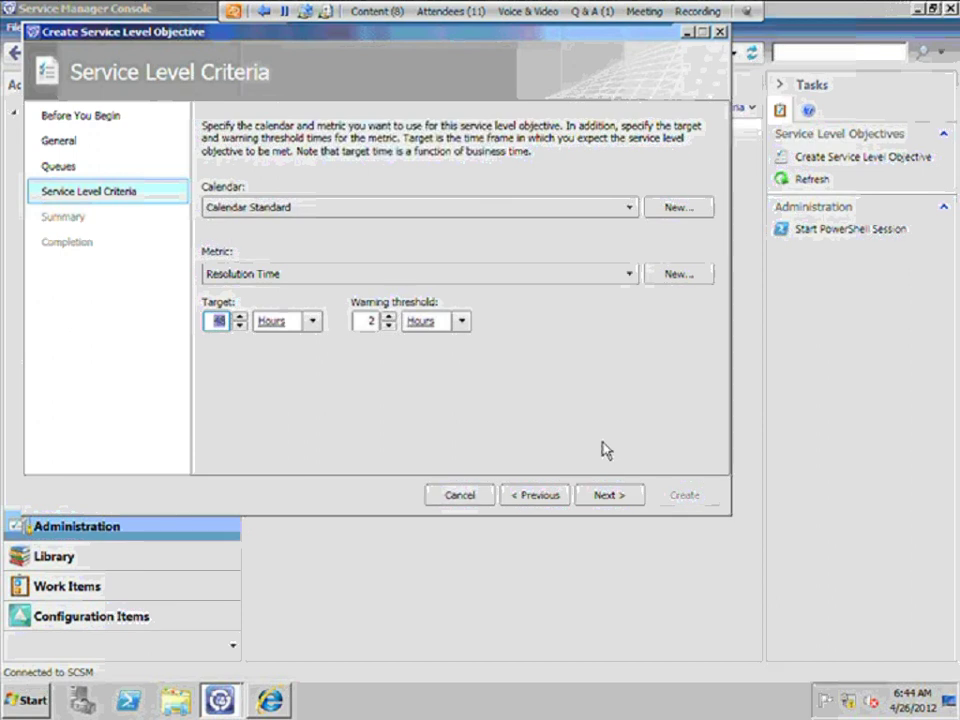
text(12)
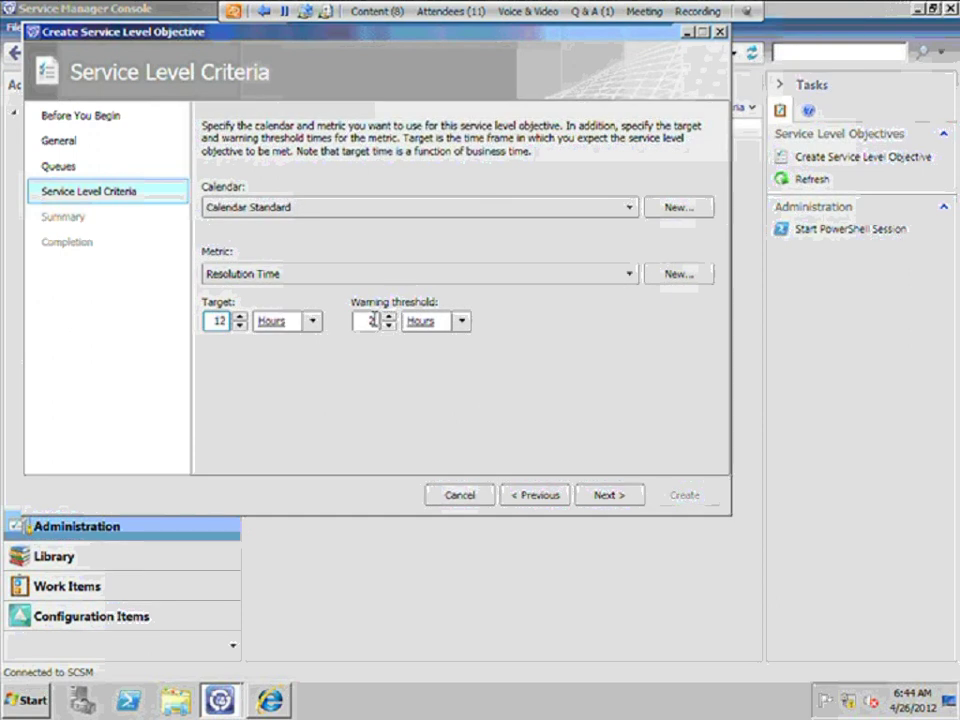
click(608, 496)
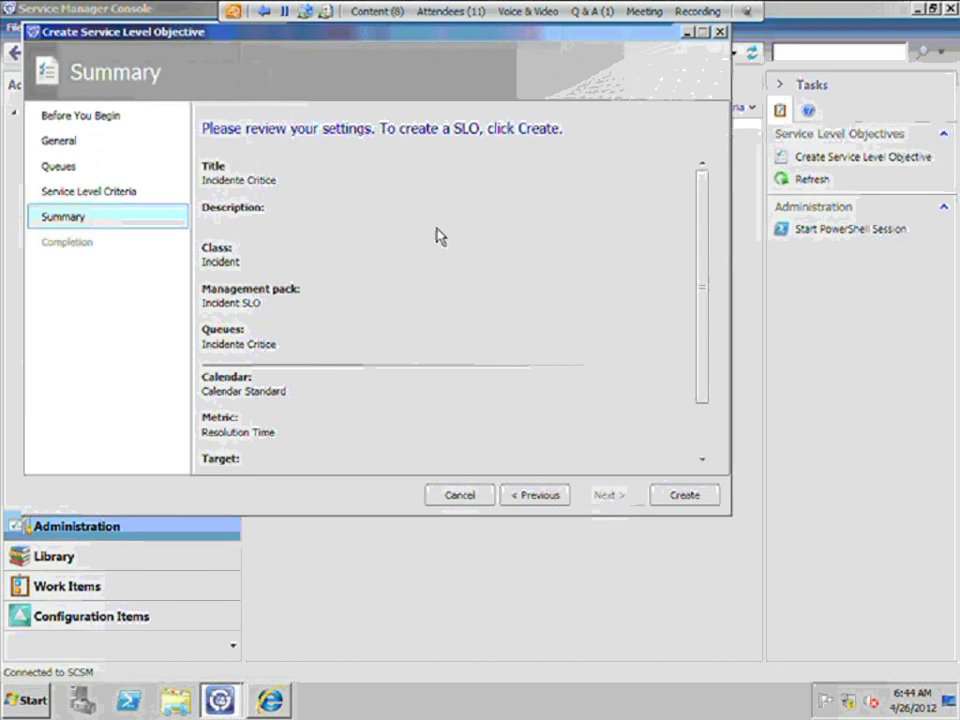
- Return to the service level criteria, set the Resolution Time target to 4 hours and create the service level objective
click(97, 196)
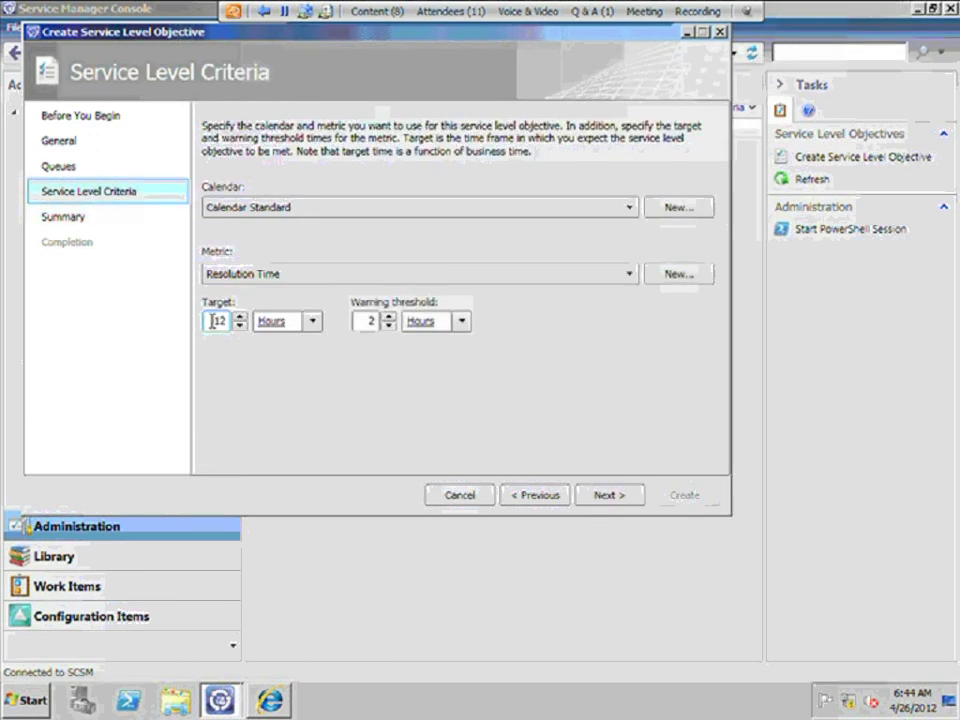
drag(212, 321, 227, 320)
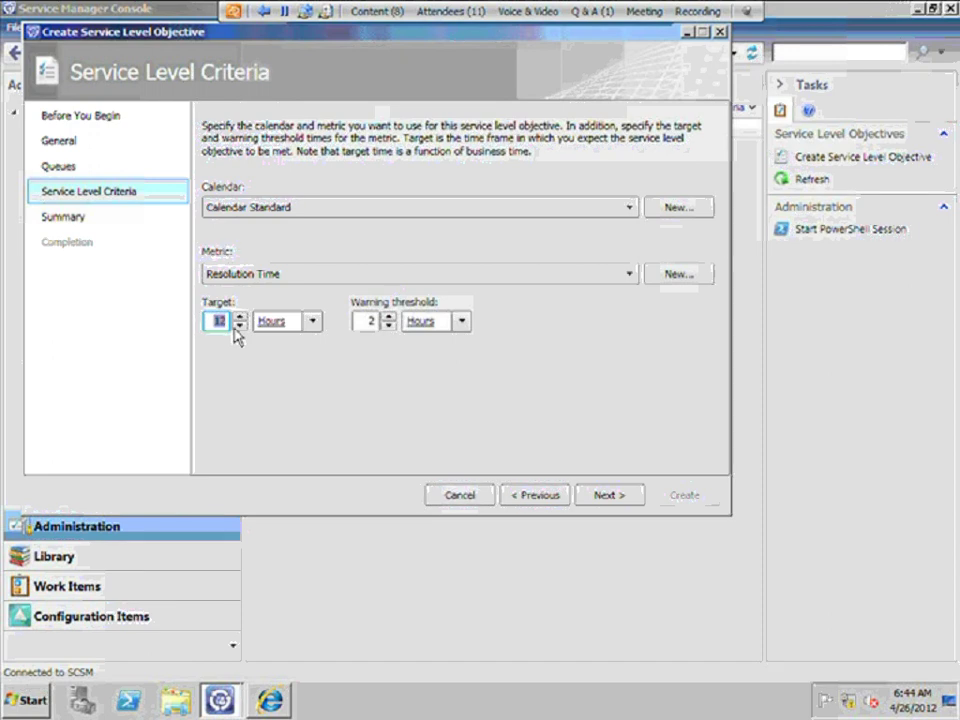
text(4)
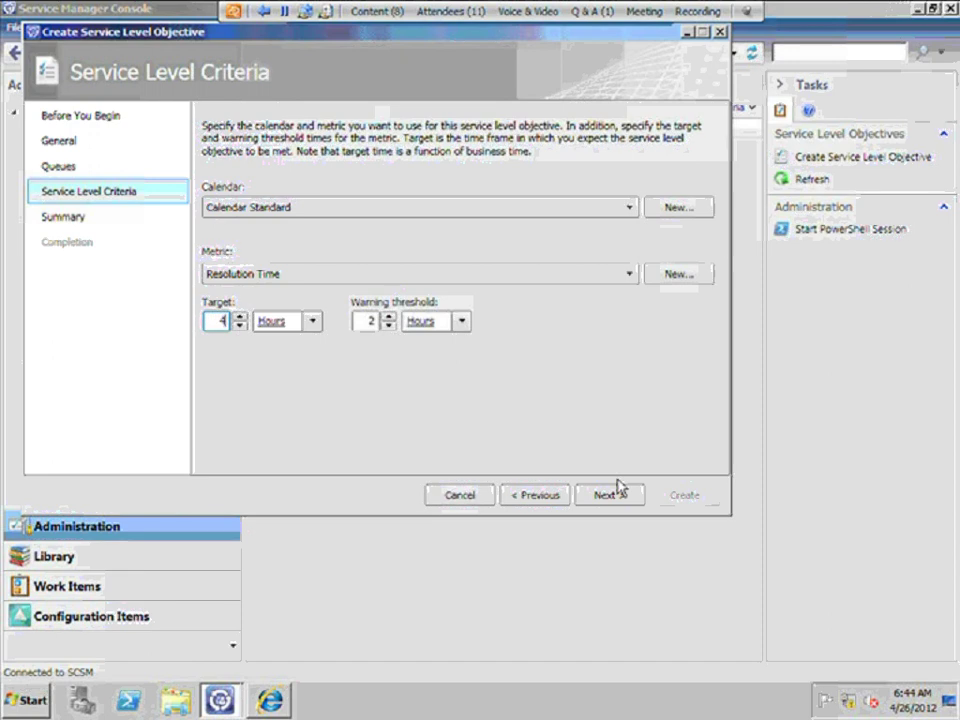
click(612, 494)
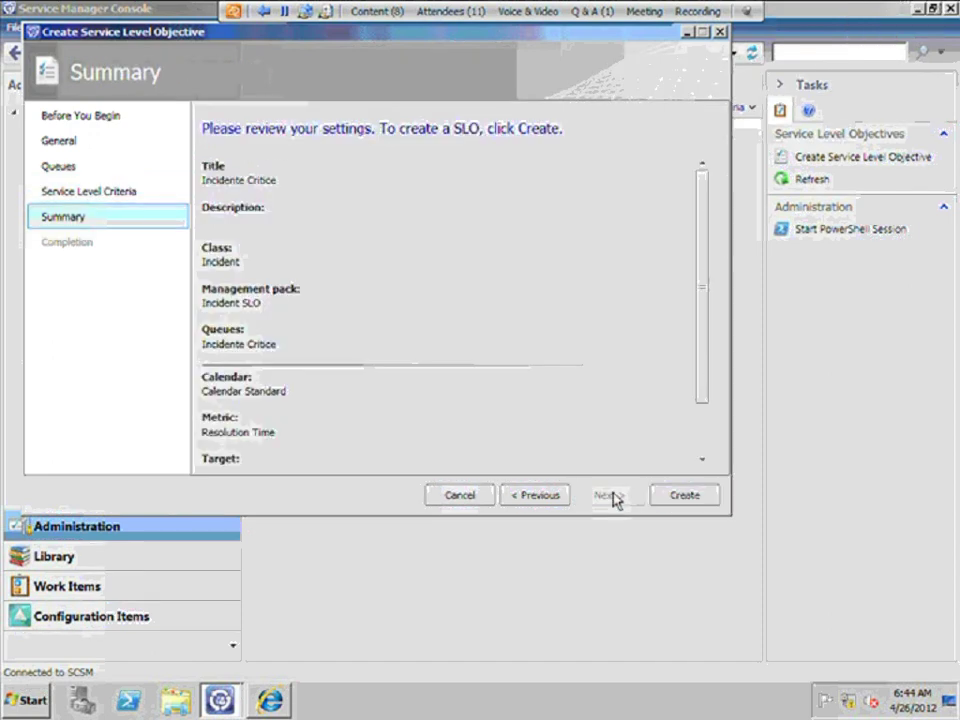
click(679, 497)
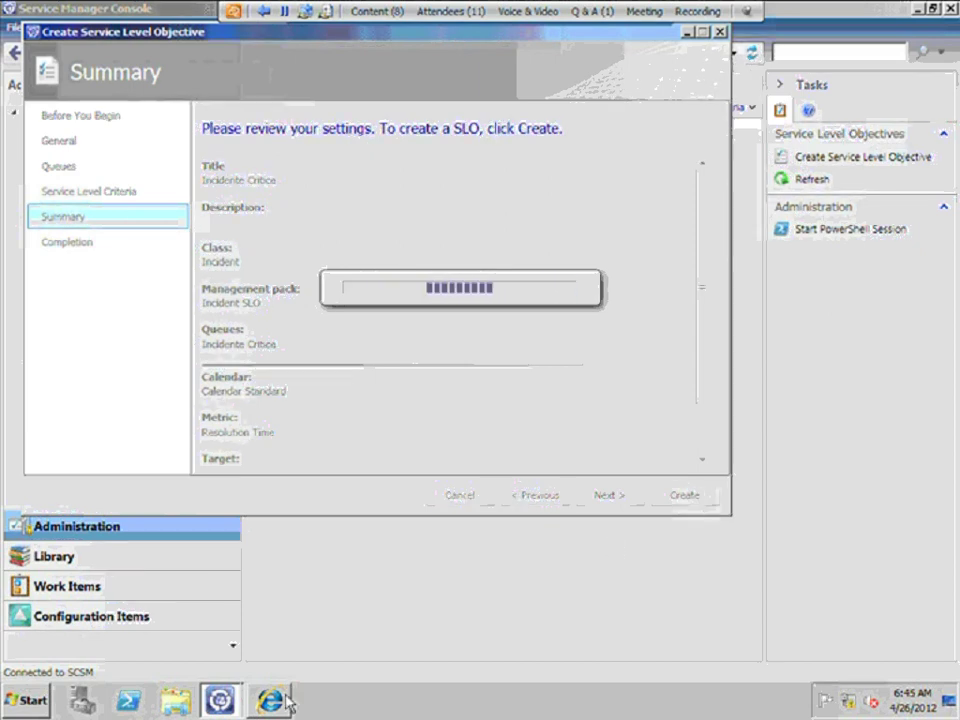
- Close the finished wizard and open the Generic Incident Request offering from the SMPortal service catalog in Internet Explorer
mouse_move(270, 706)
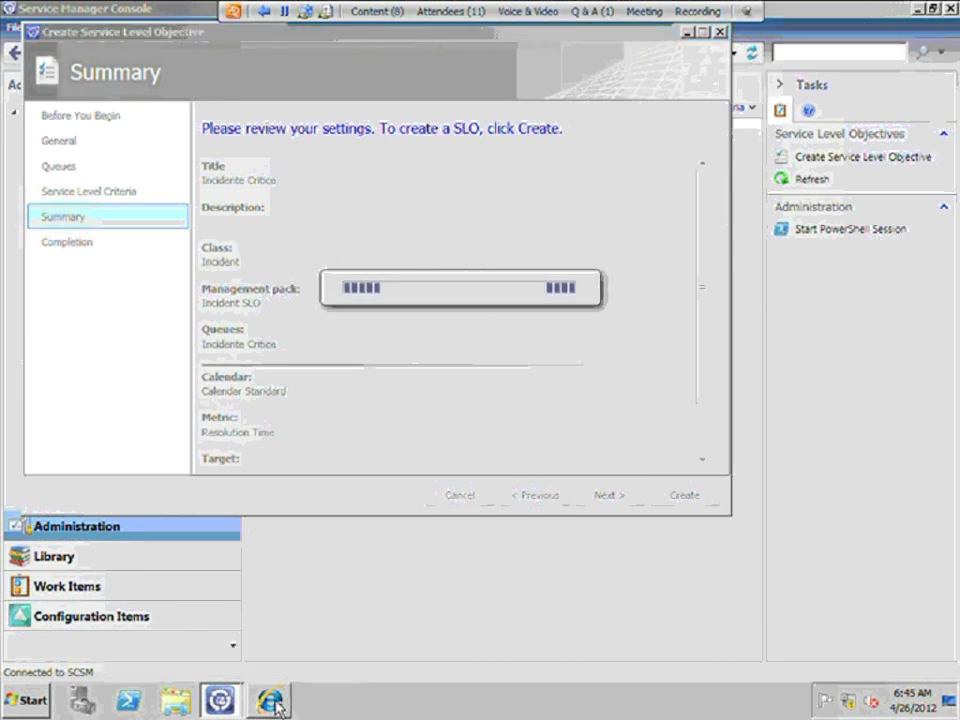
click(278, 705)
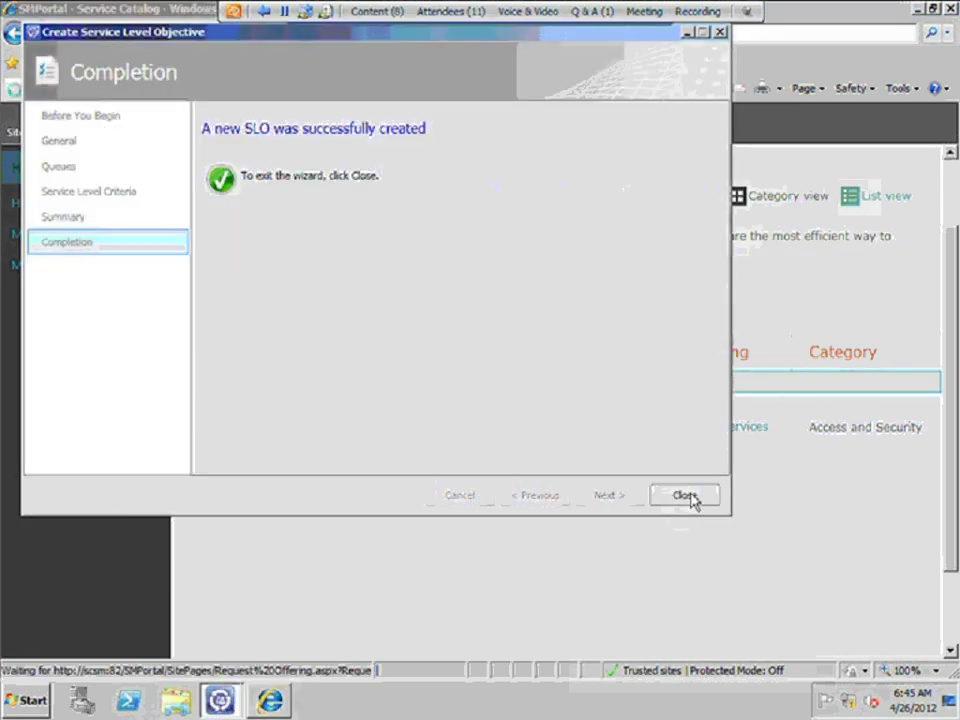
click(686, 497)
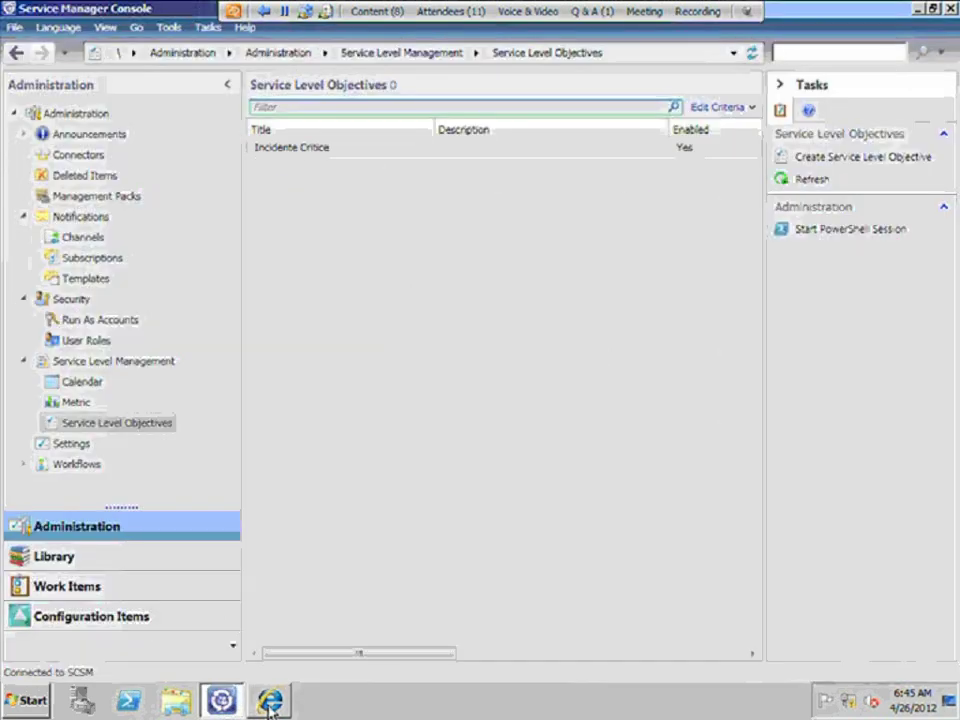
click(285, 386)
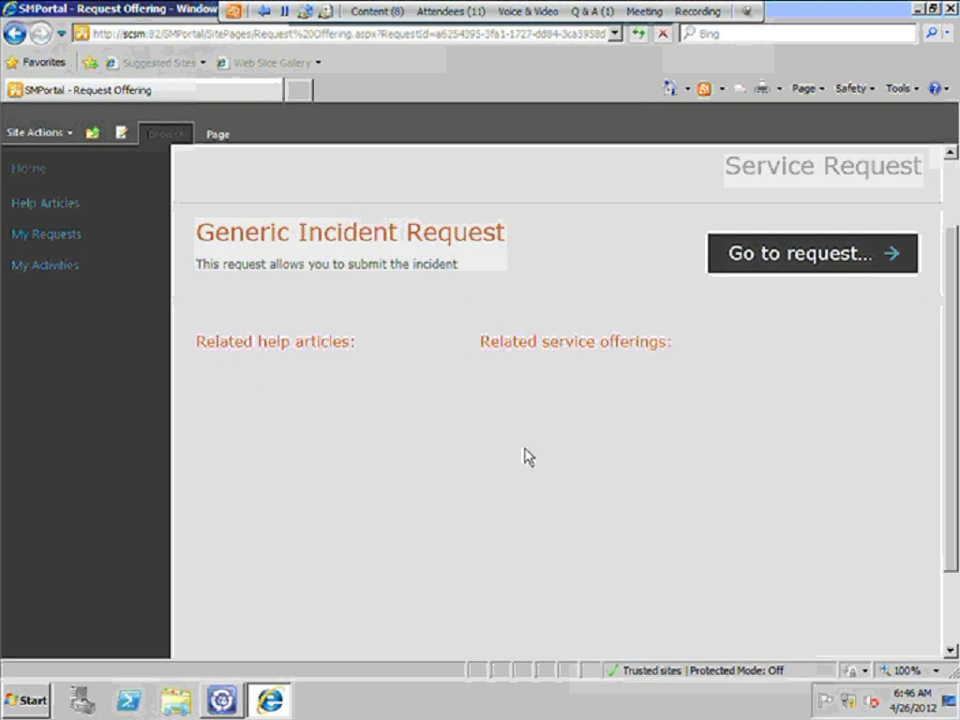
- Start the Generic Incident Request form and enter "Problema E-mail" as the issue title
click(36, 132)
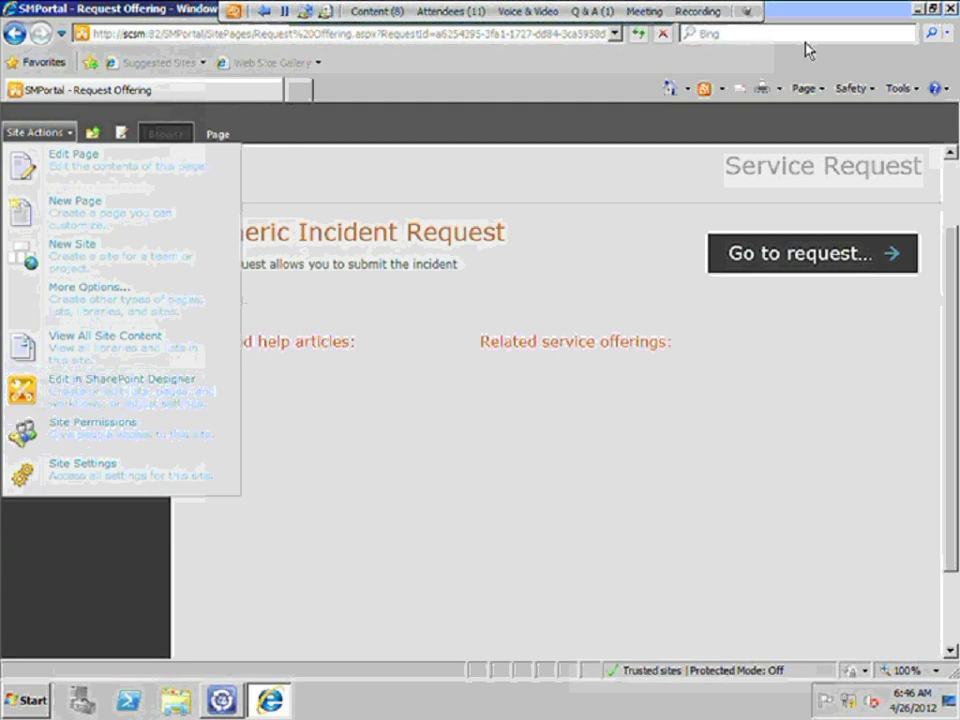
click(818, 262)
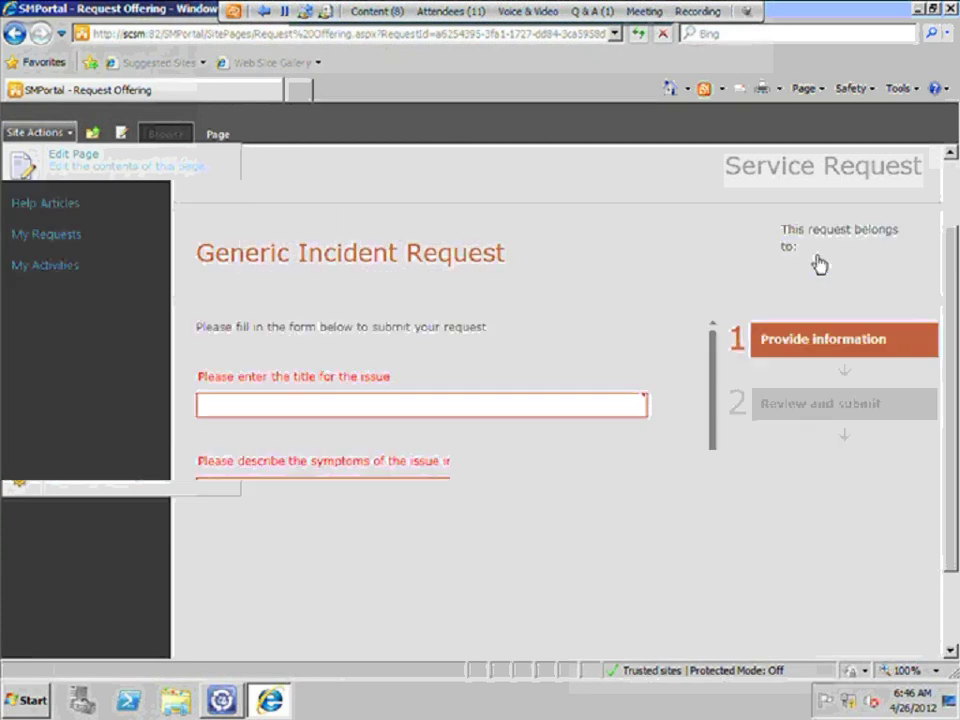
click(388, 404)
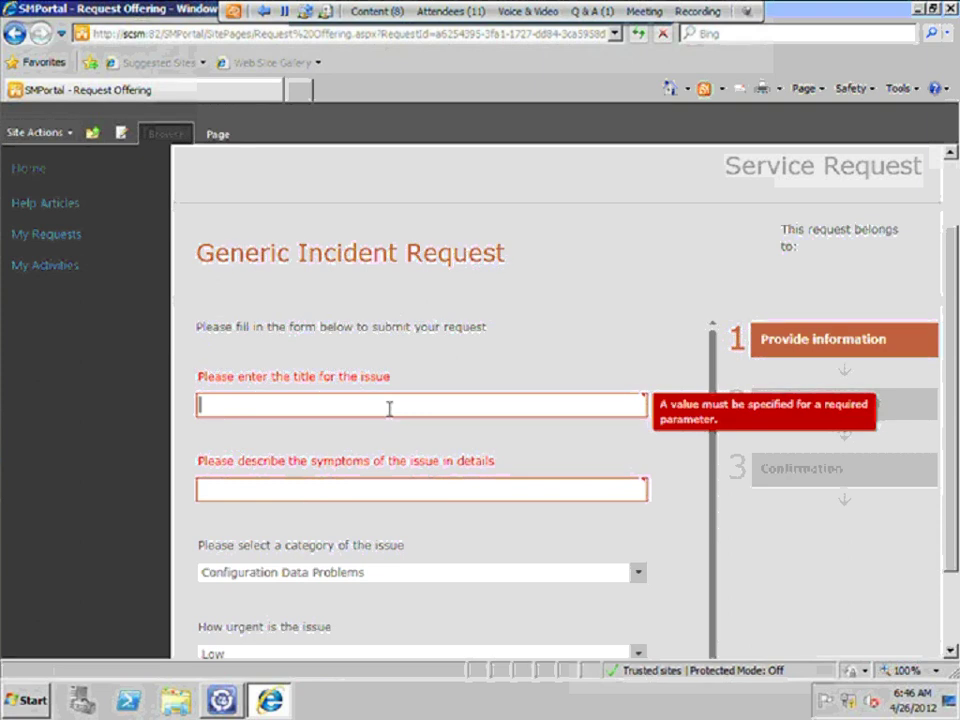
text(Probl)
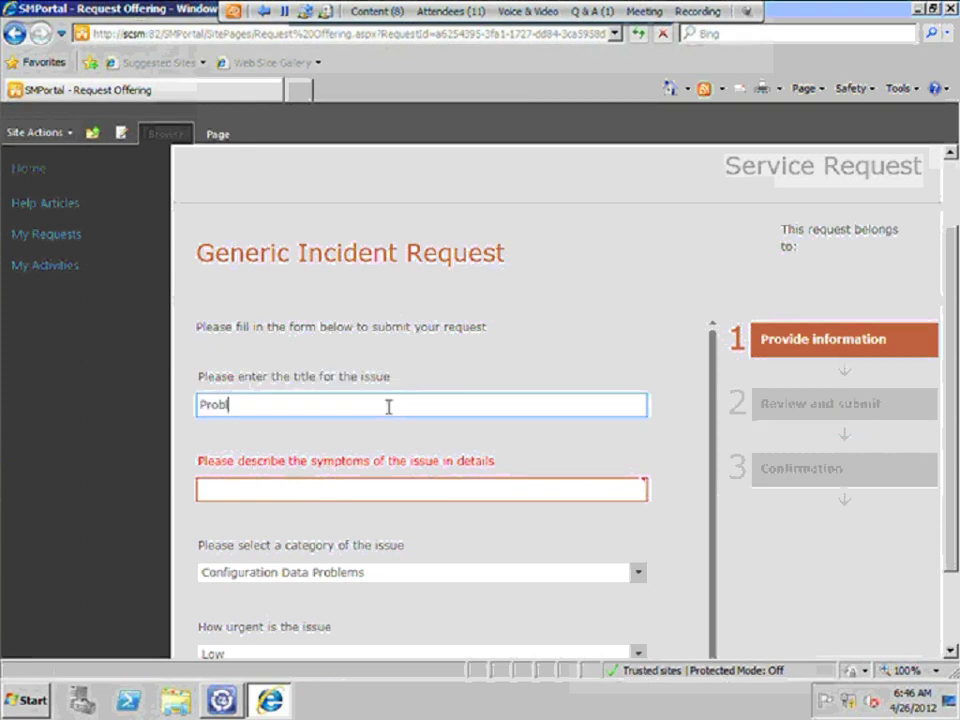
text(ema E)
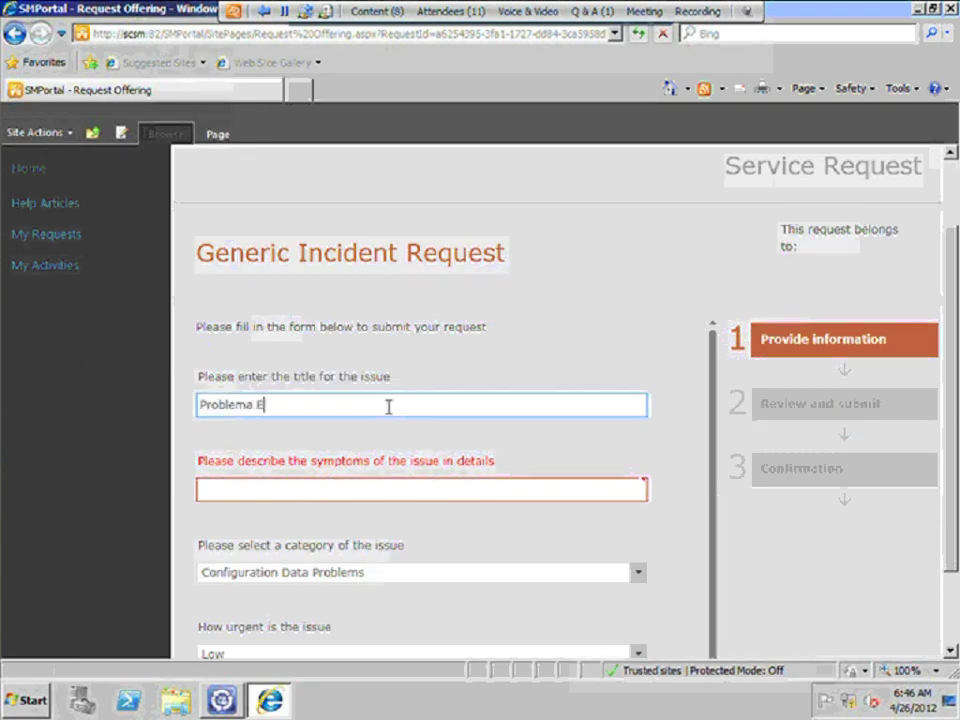
text(-mail)
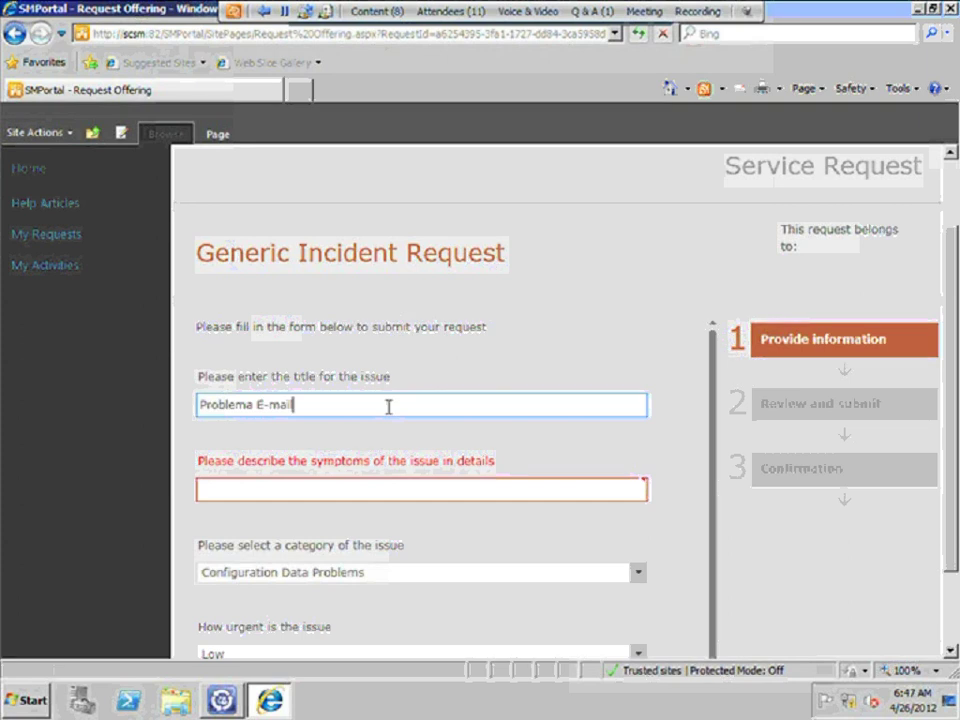
- Describe the issue's symptoms as "Nu pot accesa Outlook Web Access"
click(308, 492)
text(Nu p)
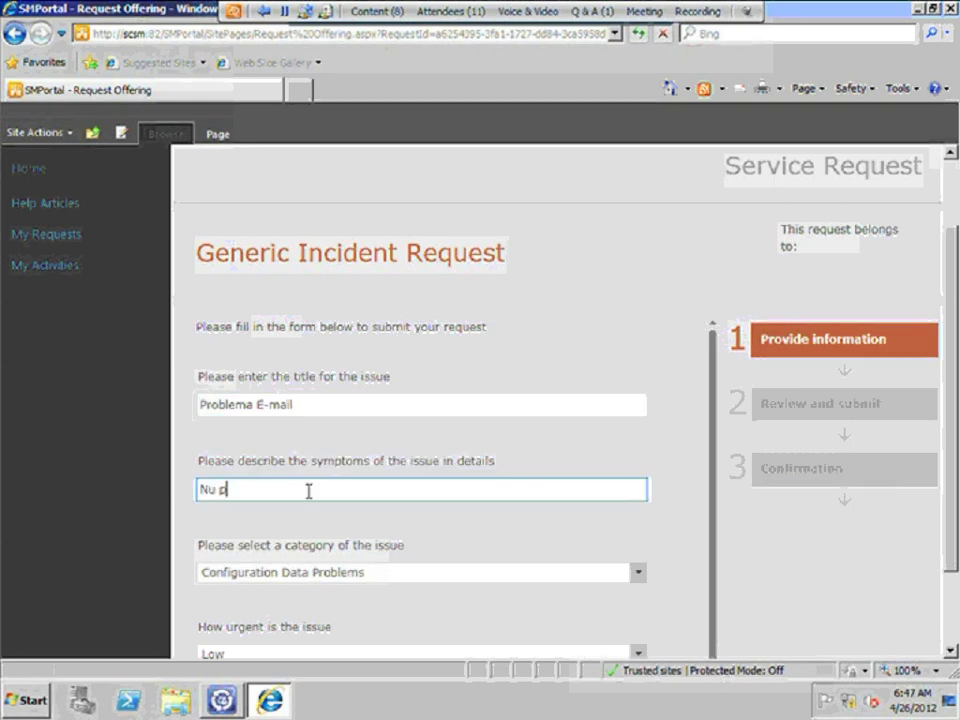
text(ot accesa )
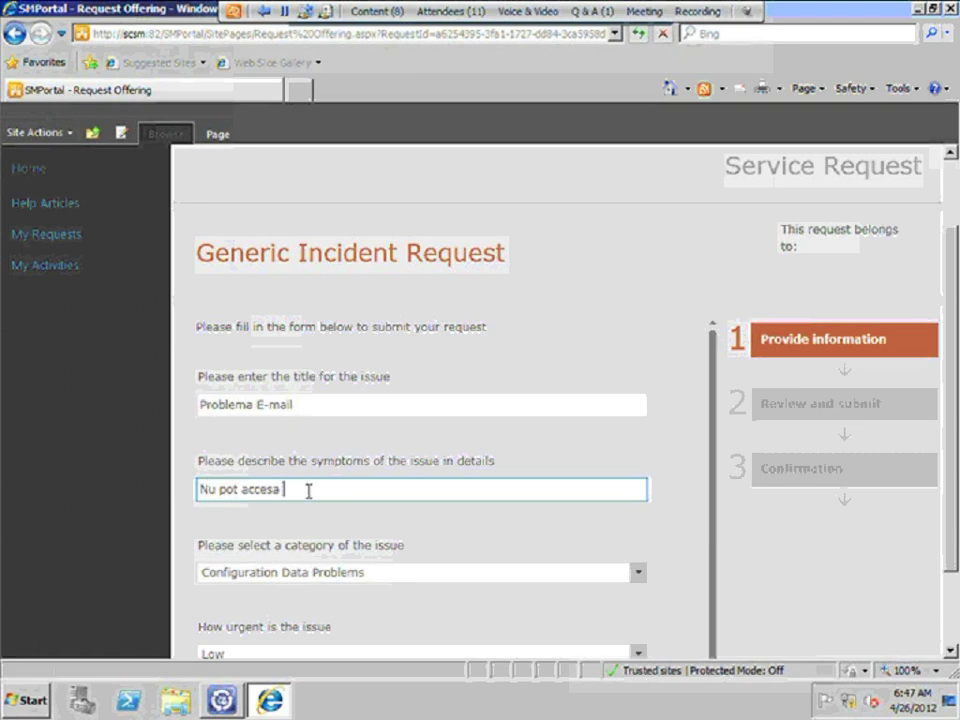
text(Outlook Web Acc)
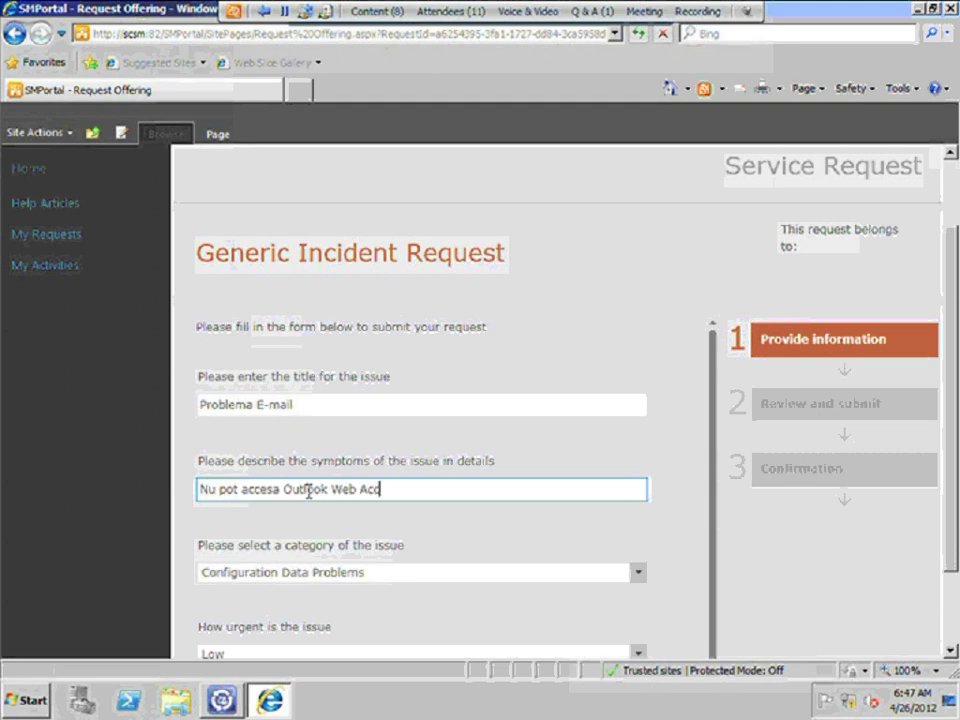
text(ess)
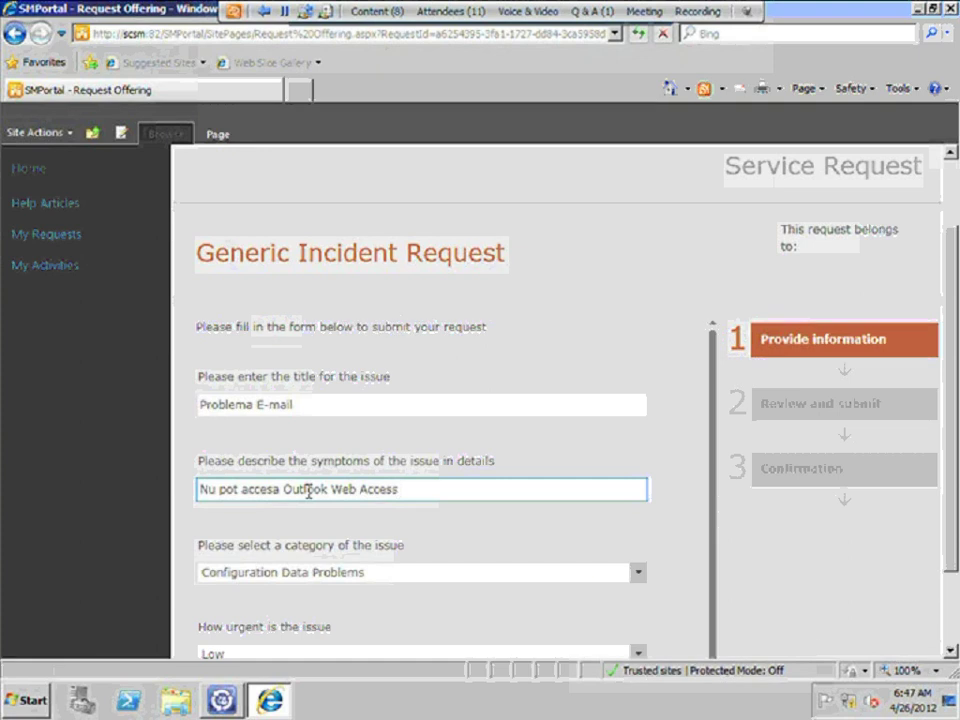
- Set the issue category to E-Mail Problems and its urgency to High
click(636, 575)
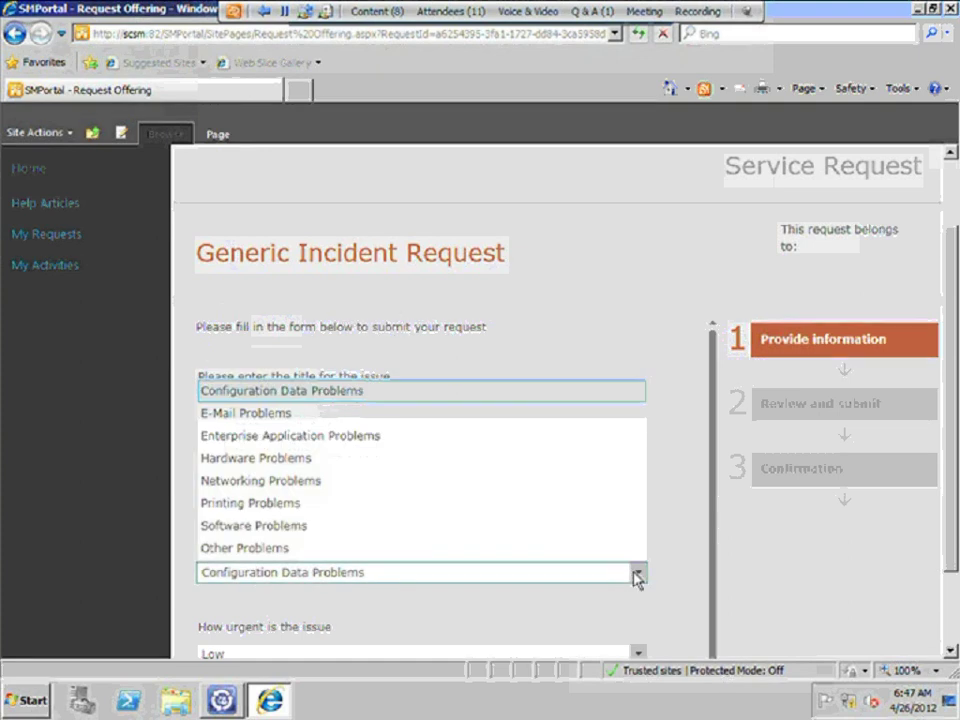
click(350, 413)
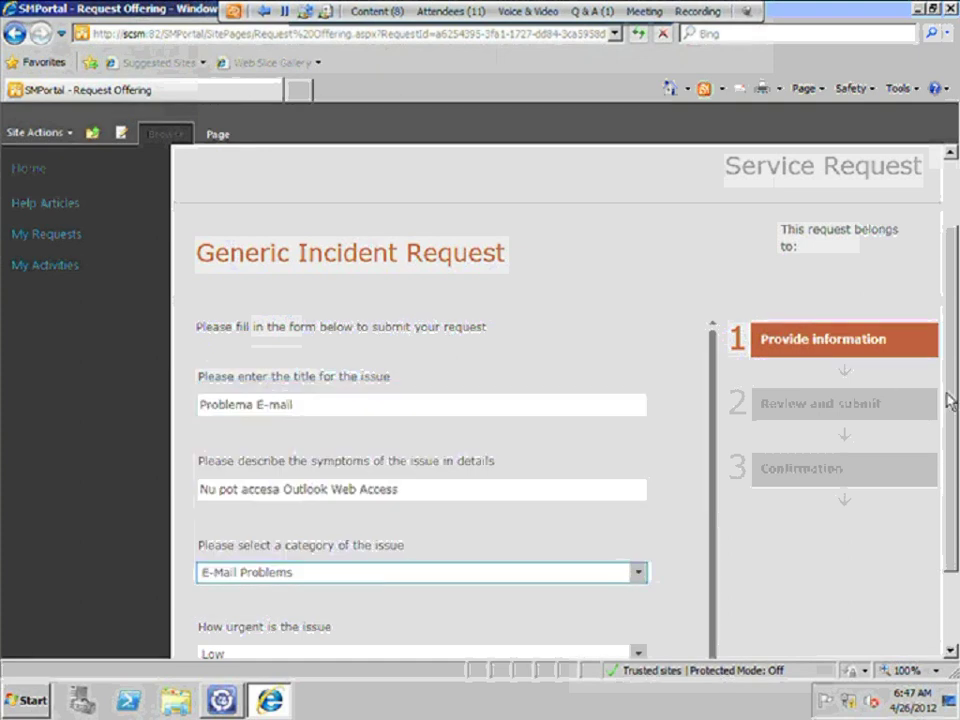
scroll(946, 410, down, 2)
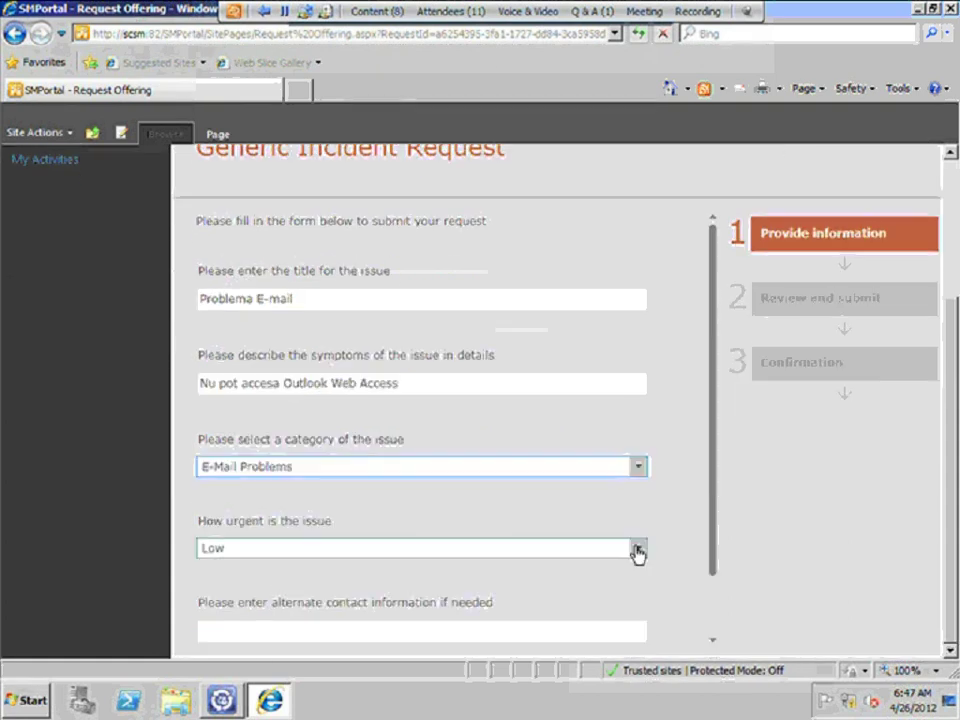
click(637, 553)
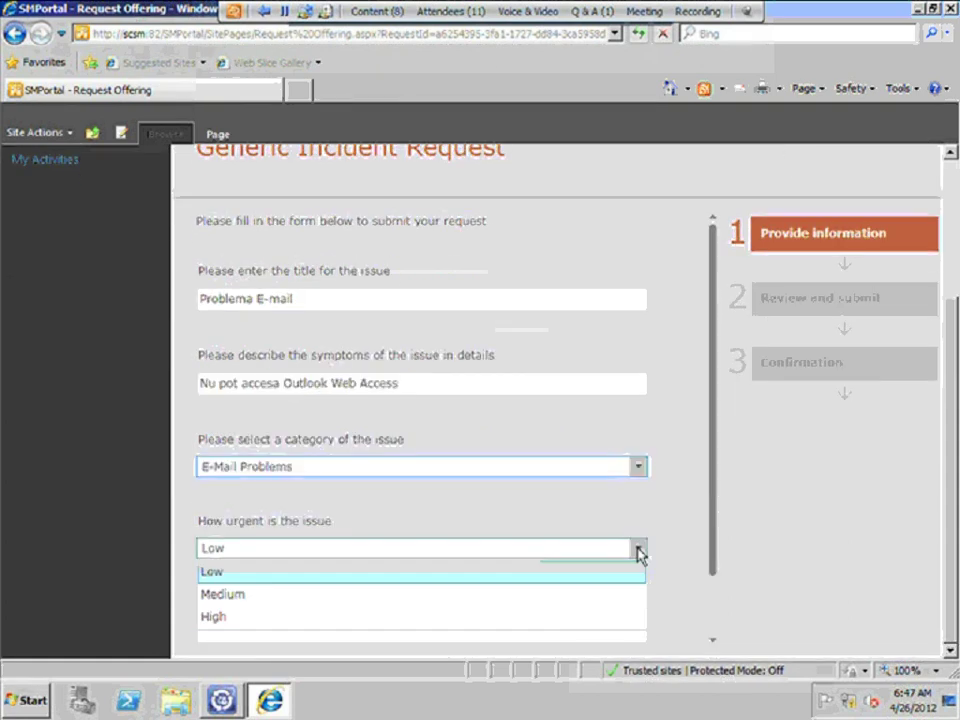
click(328, 617)
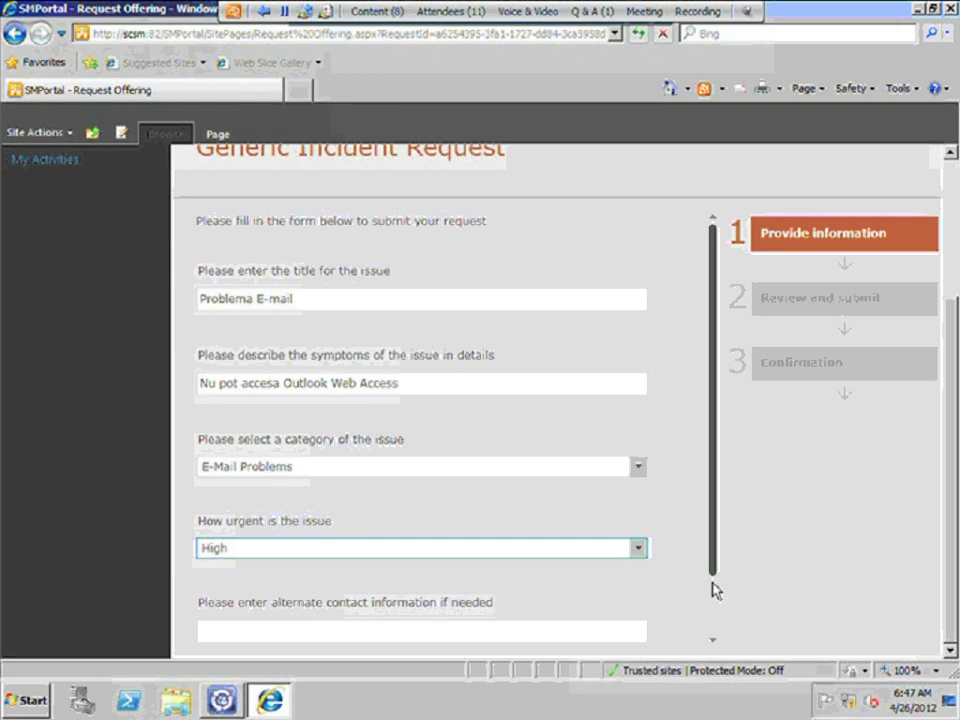
- Review and submit the incident request without alternate contact information, and open the list of own requests
drag(716, 590, 716, 634)
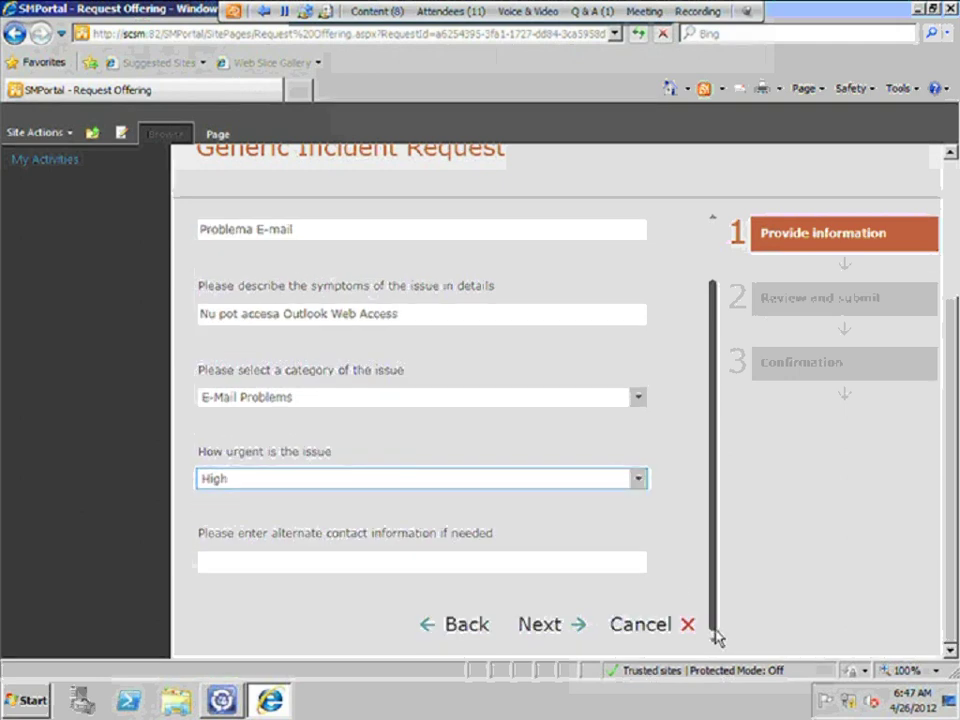
click(535, 628)
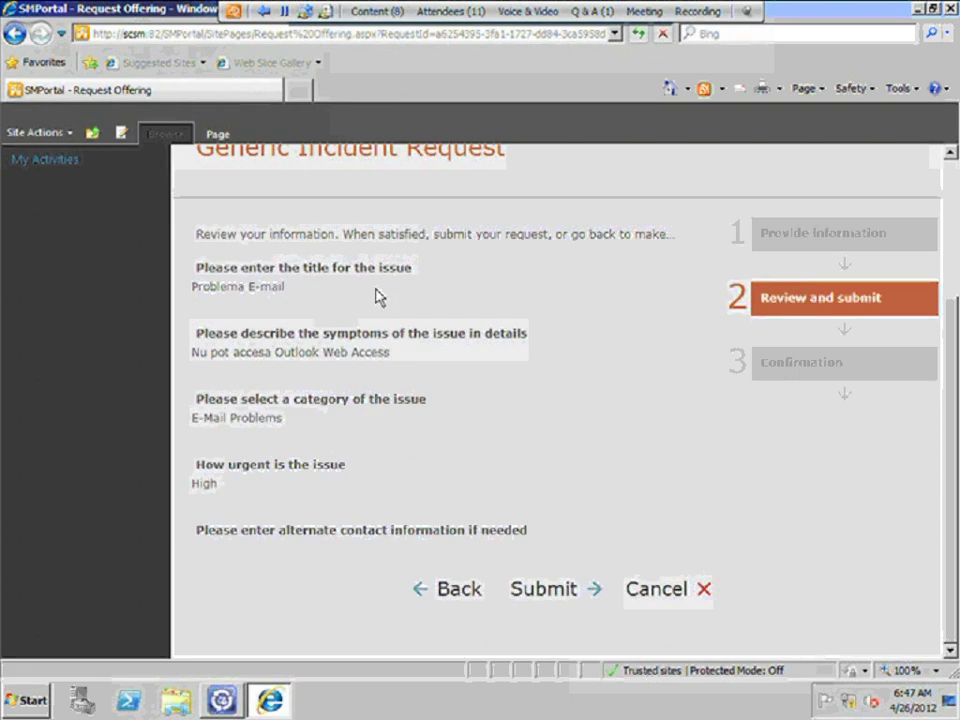
click(553, 596)
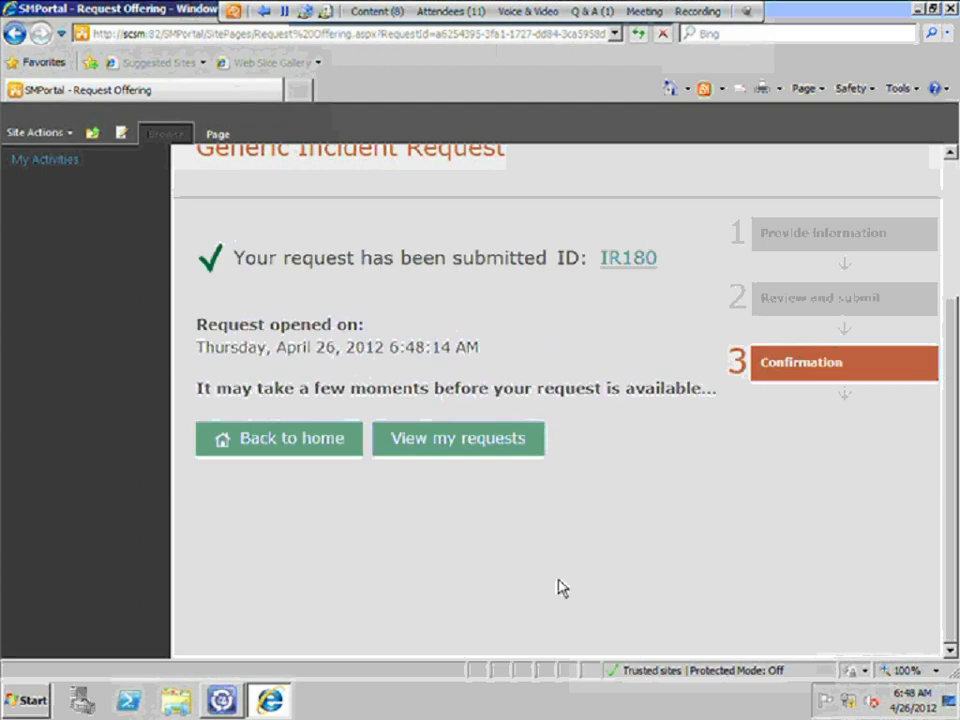
click(456, 446)
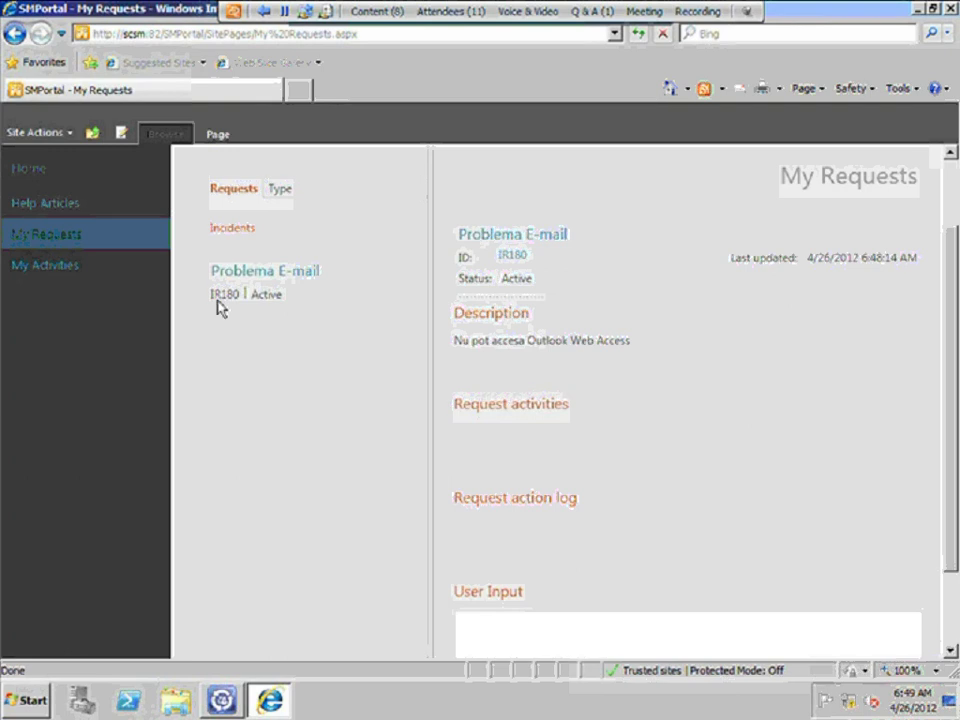
- Switch to the Service Manager Console and open the Problema E-mail incident from All Incidents for editing in a maximized window
click(236, 708)
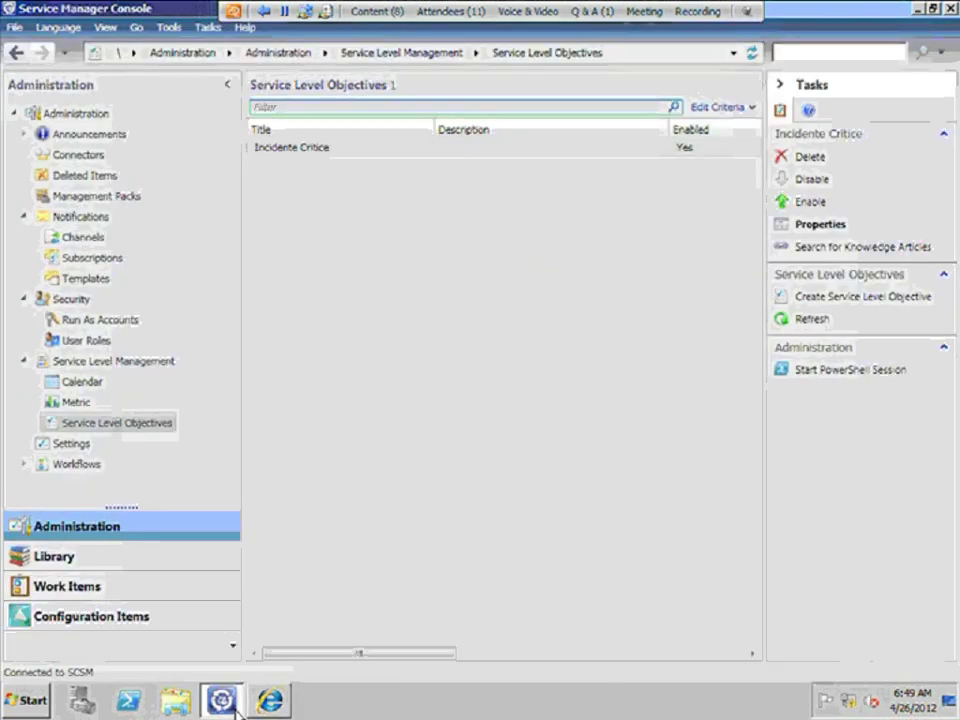
click(105, 595)
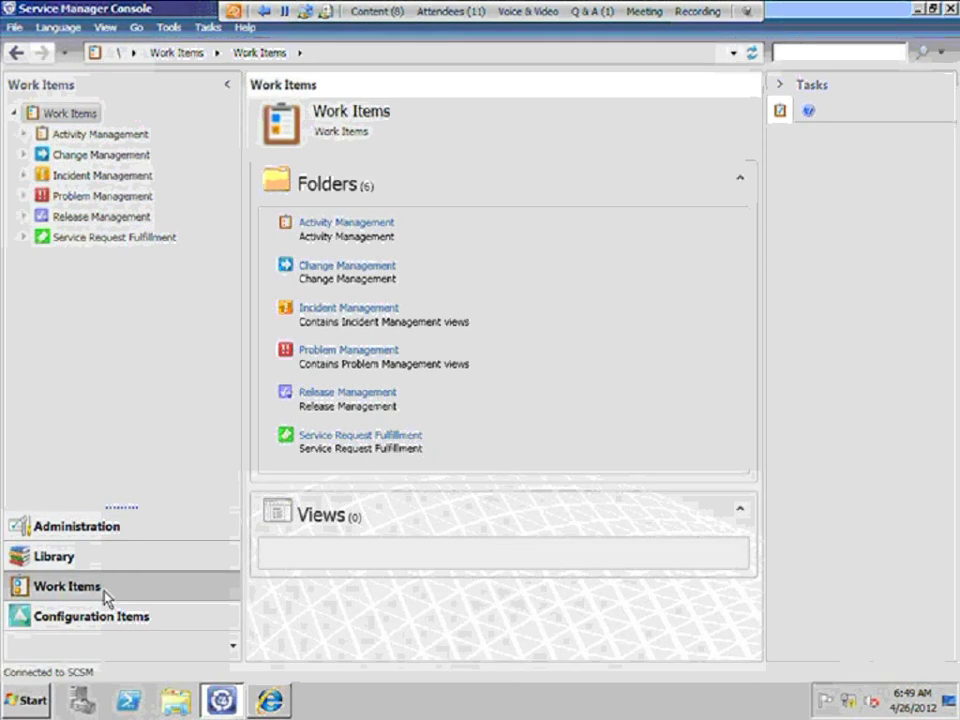
click(24, 177)
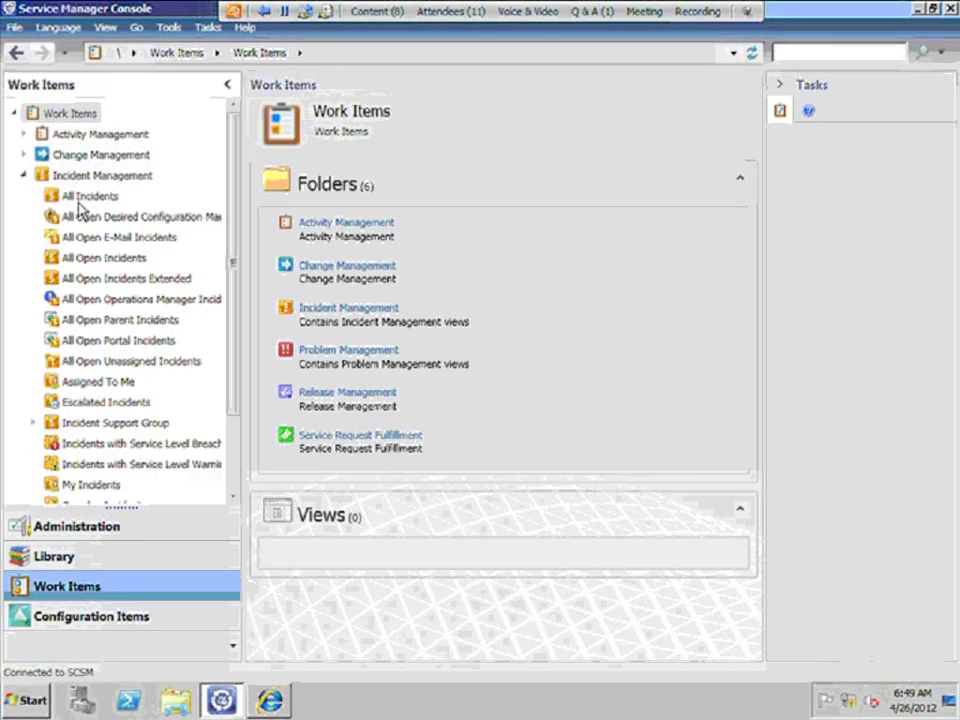
click(88, 200)
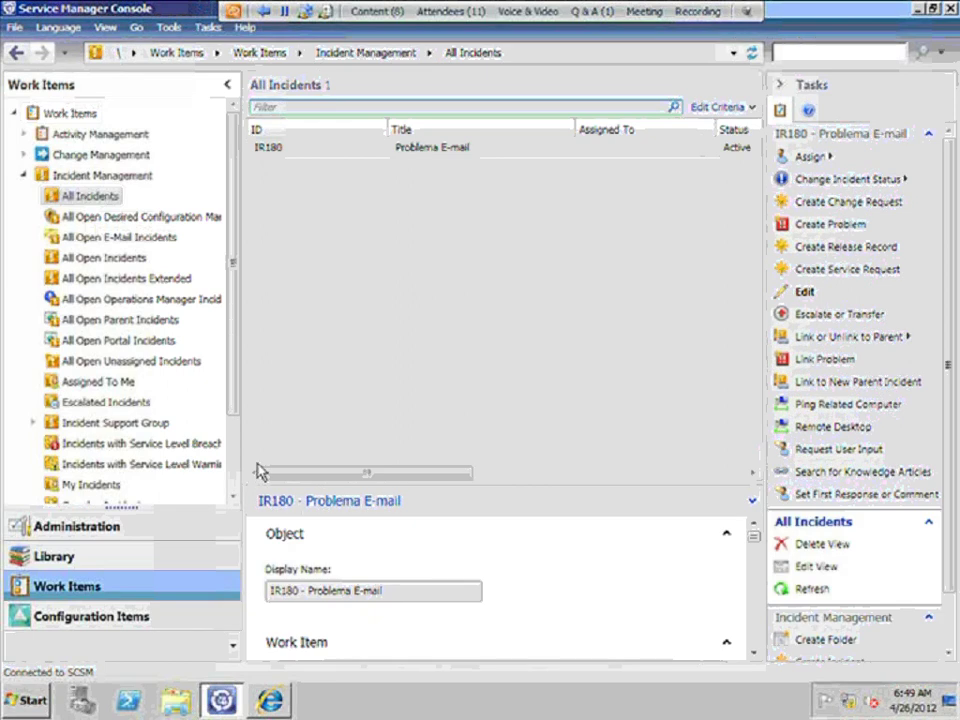
scroll(232, 478, down, 2)
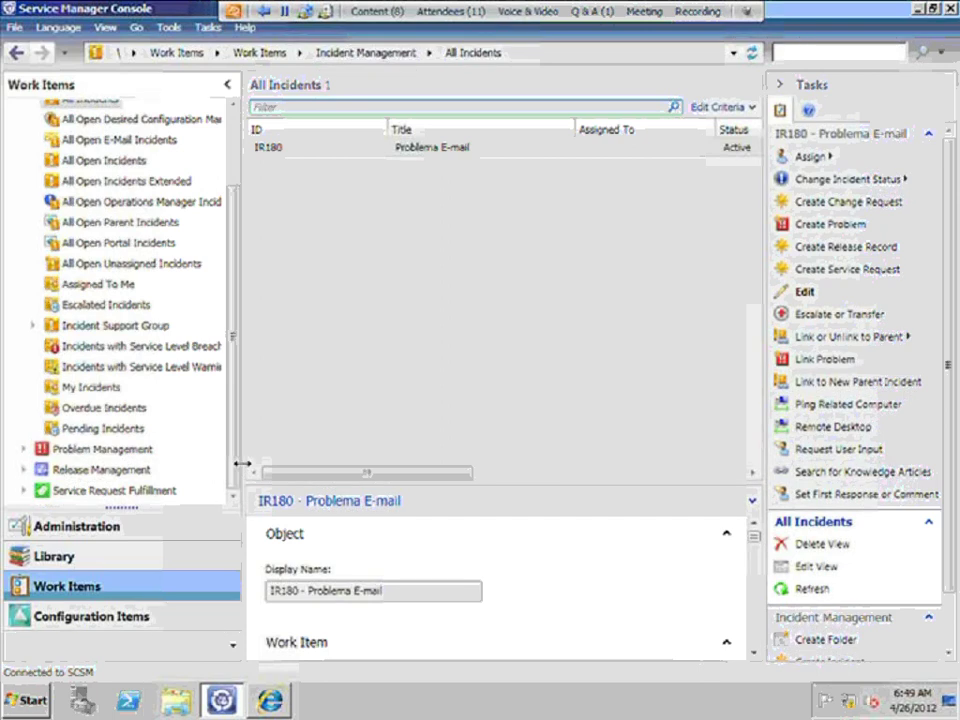
click(806, 294)
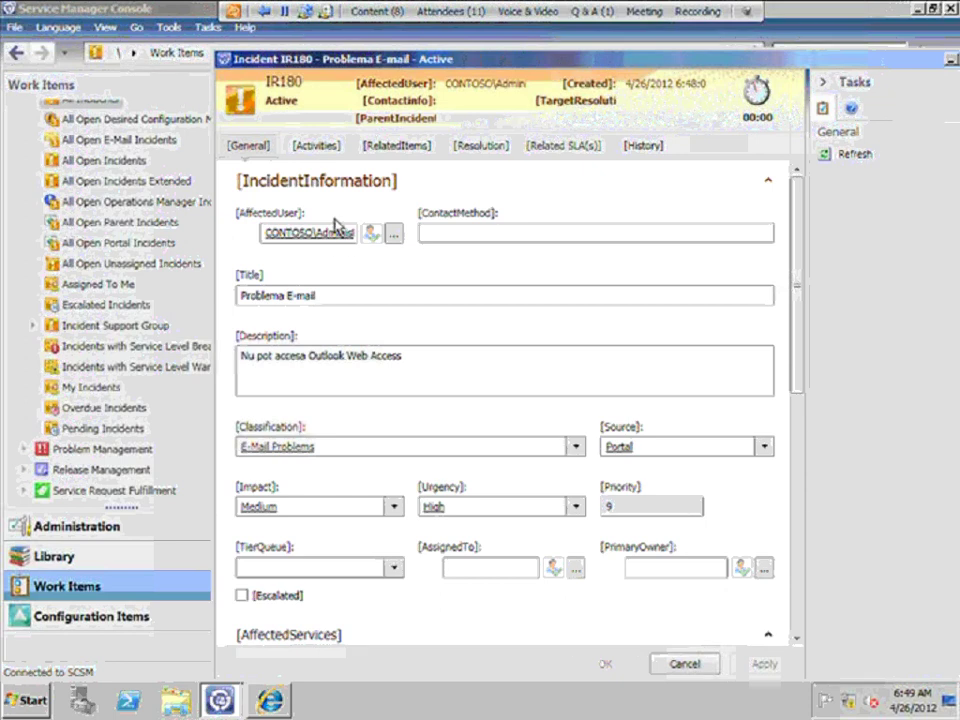
double_click(480, 63)
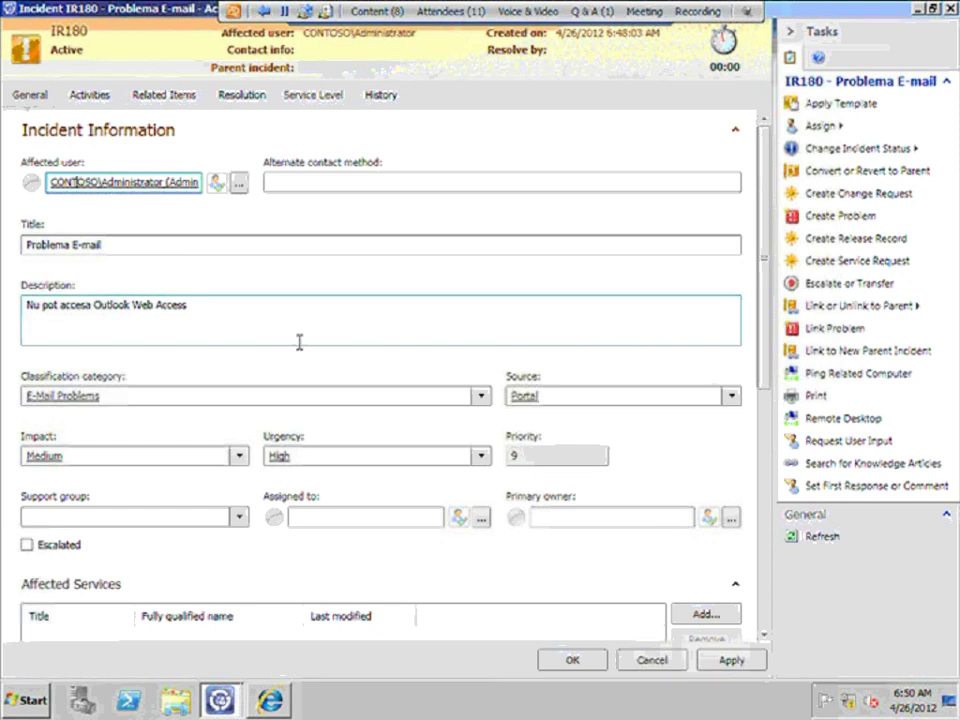
- Set the incident's impact to High and its support group to Tier 1
click(239, 456)
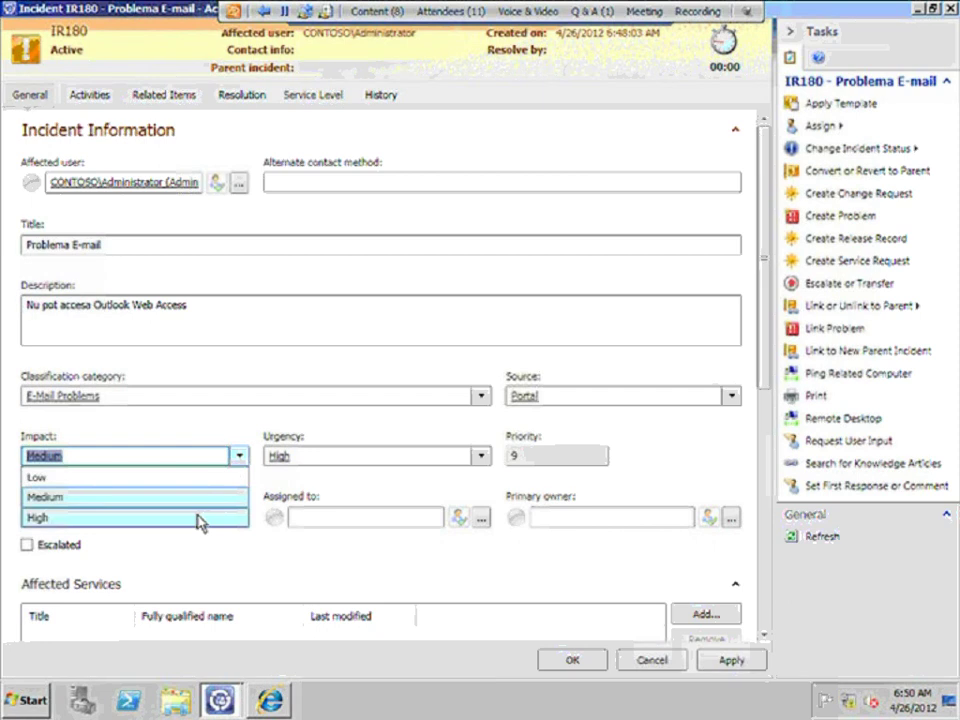
click(199, 517)
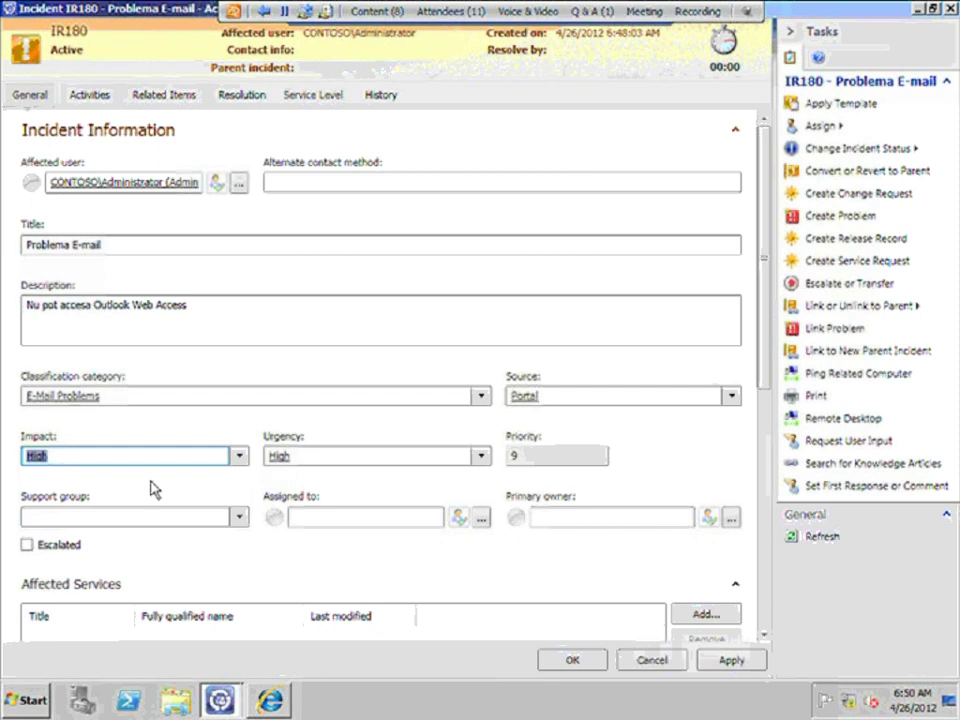
click(240, 517)
click(109, 540)
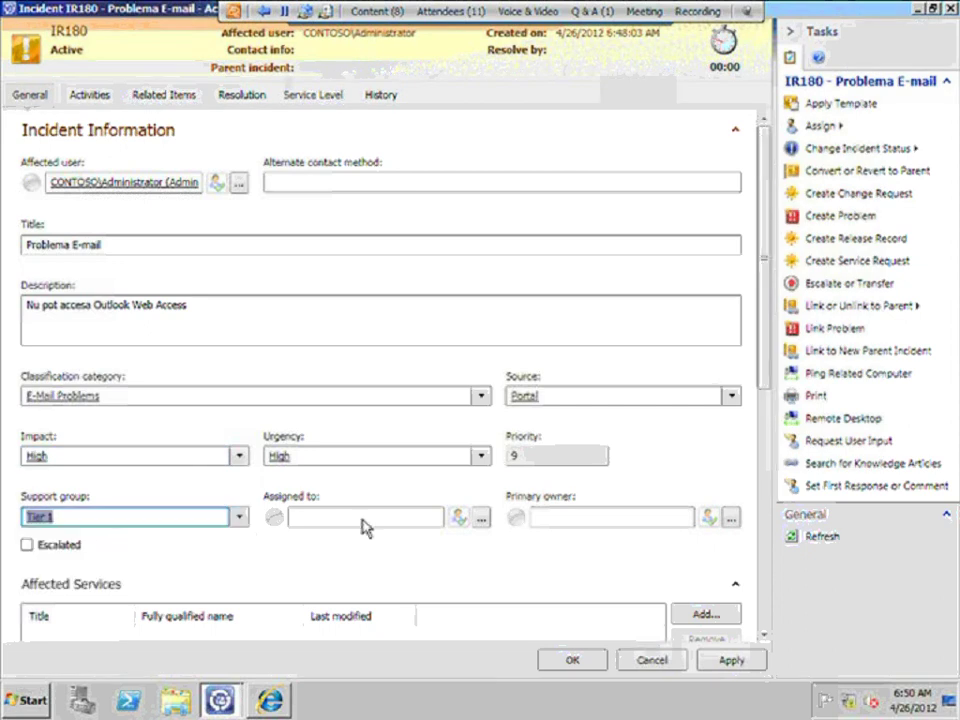
- Assign the incident to a CONTOSO domain user chosen from the list of available users
click(482, 518)
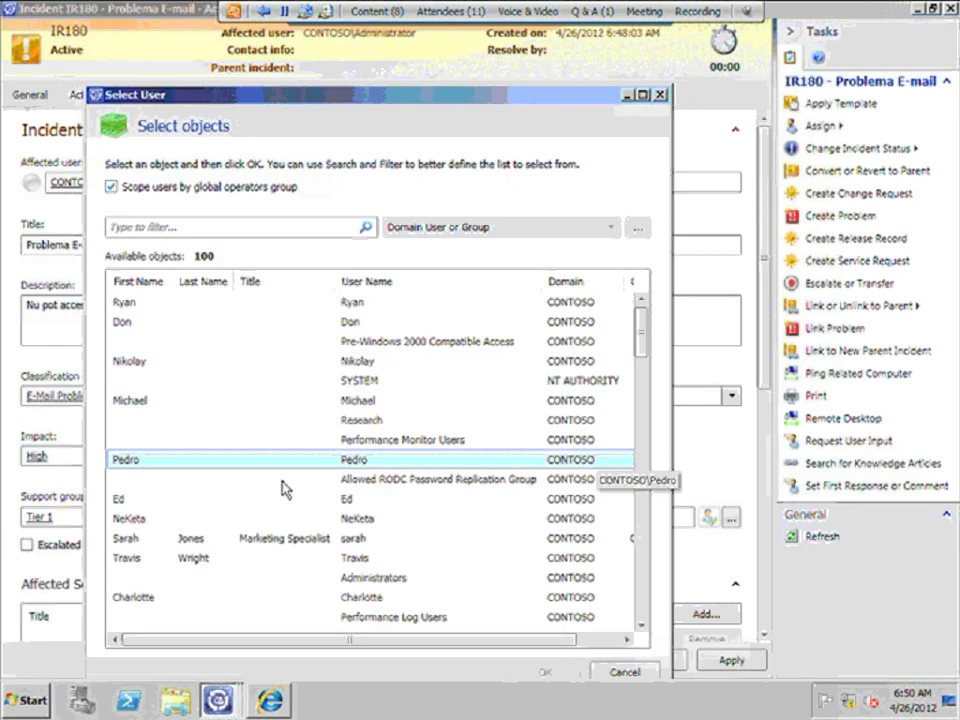
click(270, 503)
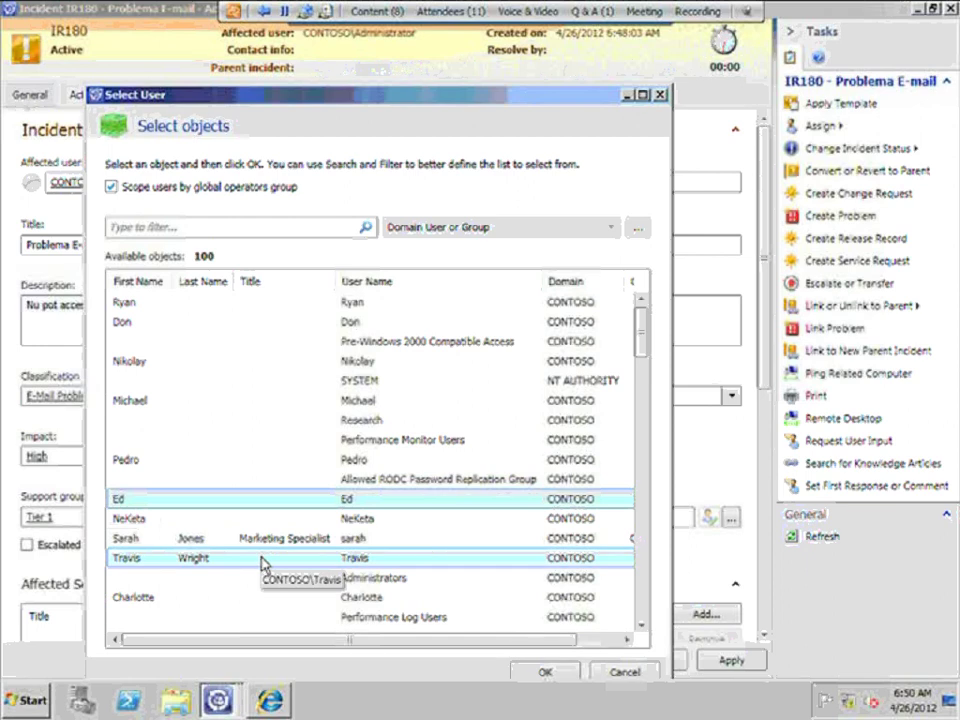
click(546, 671)
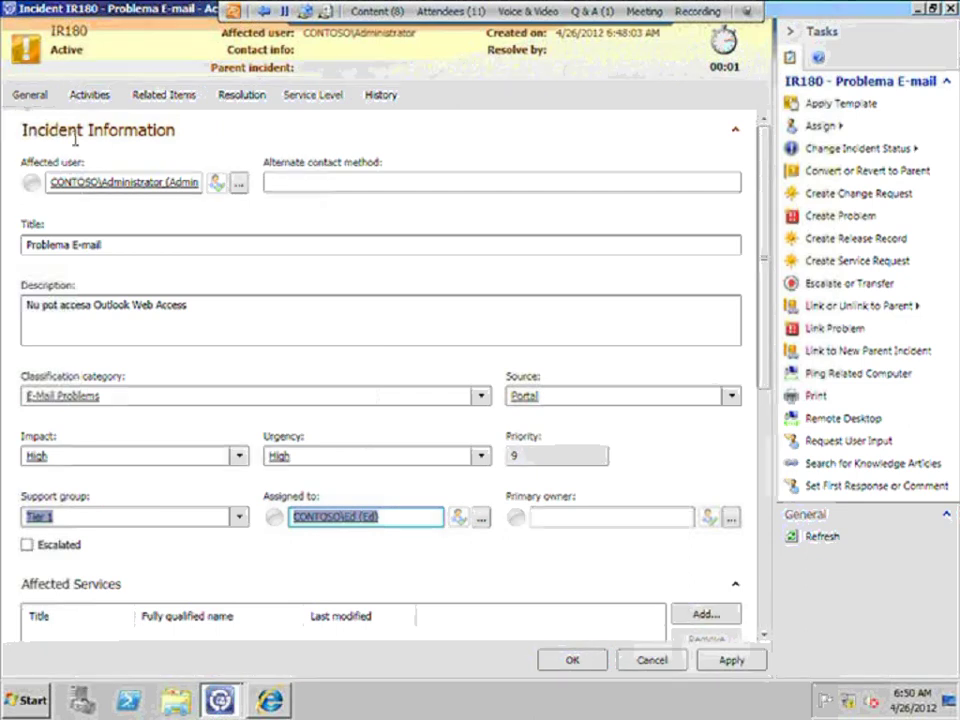
- Add the computer SRVR01 to the Problema E-mail incident's related configuration items
click(157, 96)
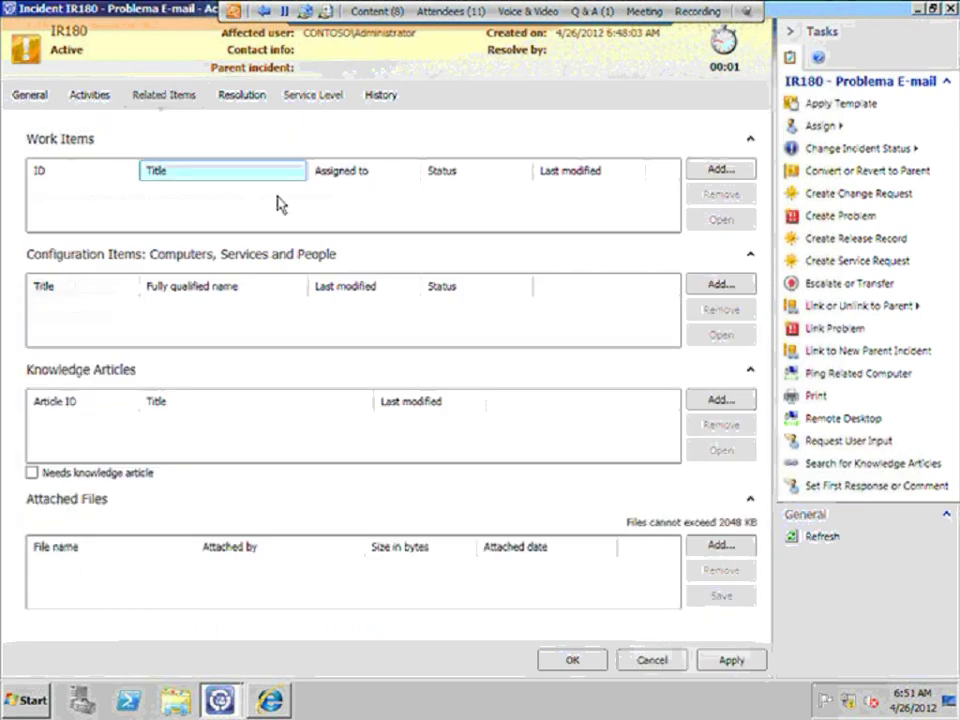
click(701, 284)
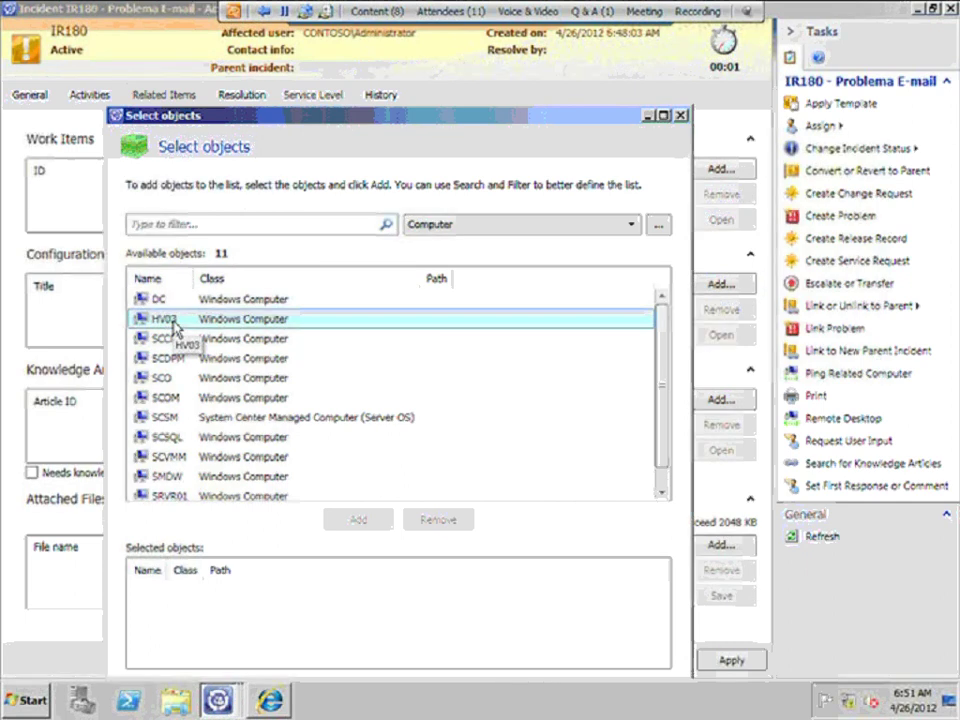
click(168, 494)
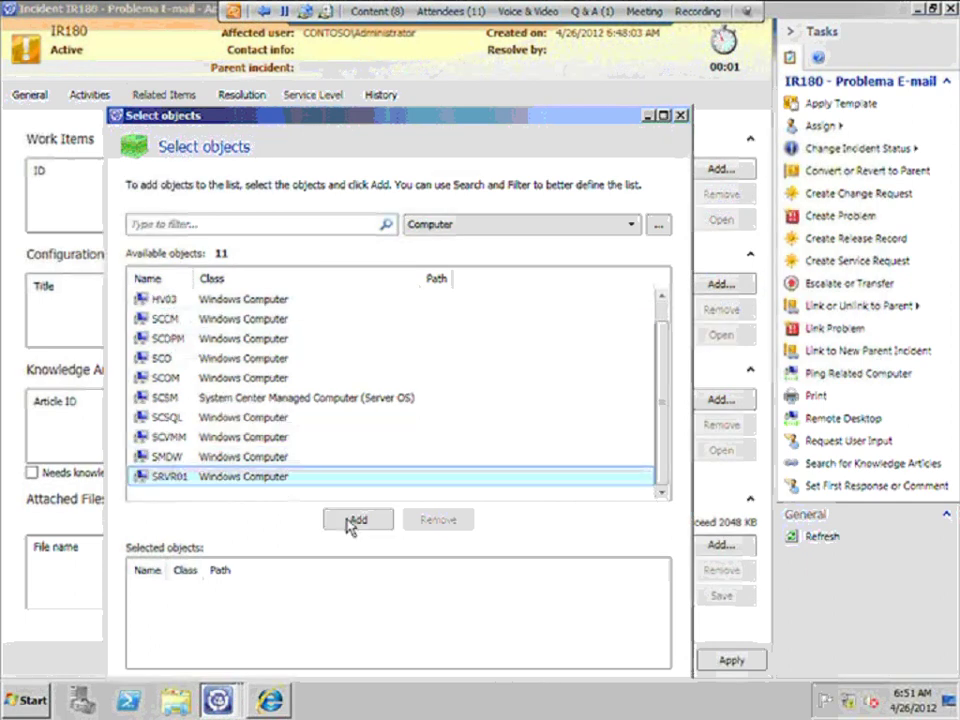
click(350, 522)
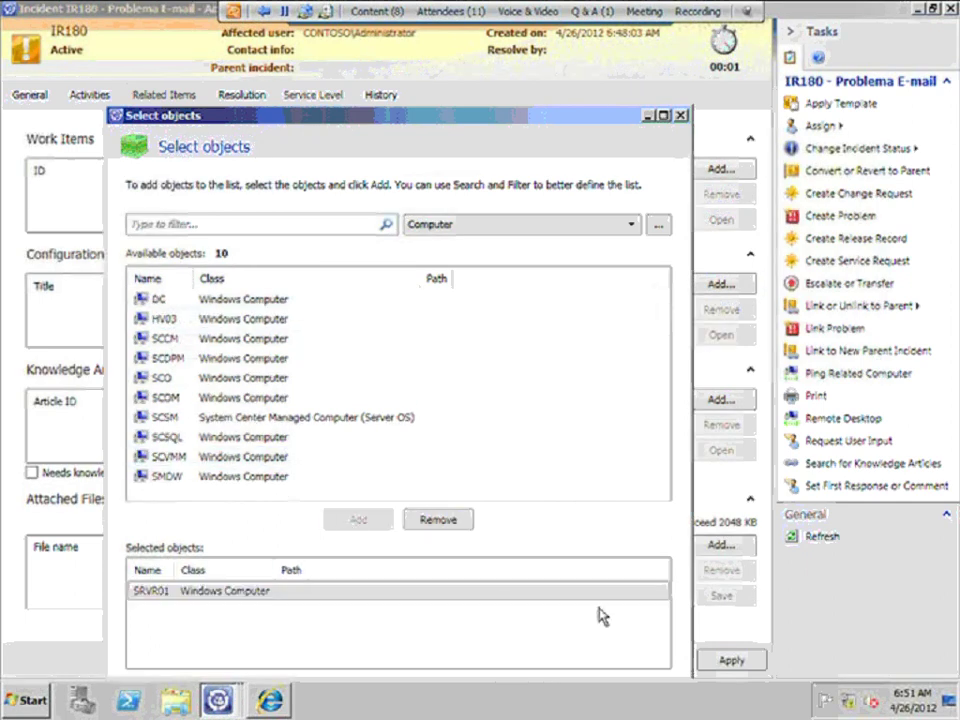
drag(368, 125, 349, 76)
click(543, 640)
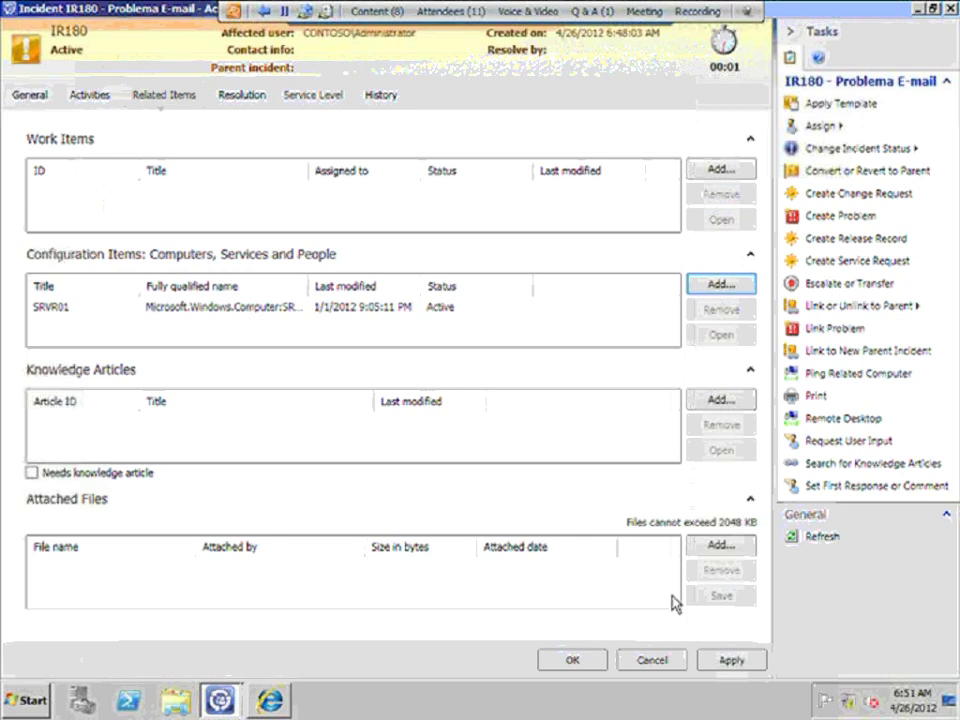
click(320, 307)
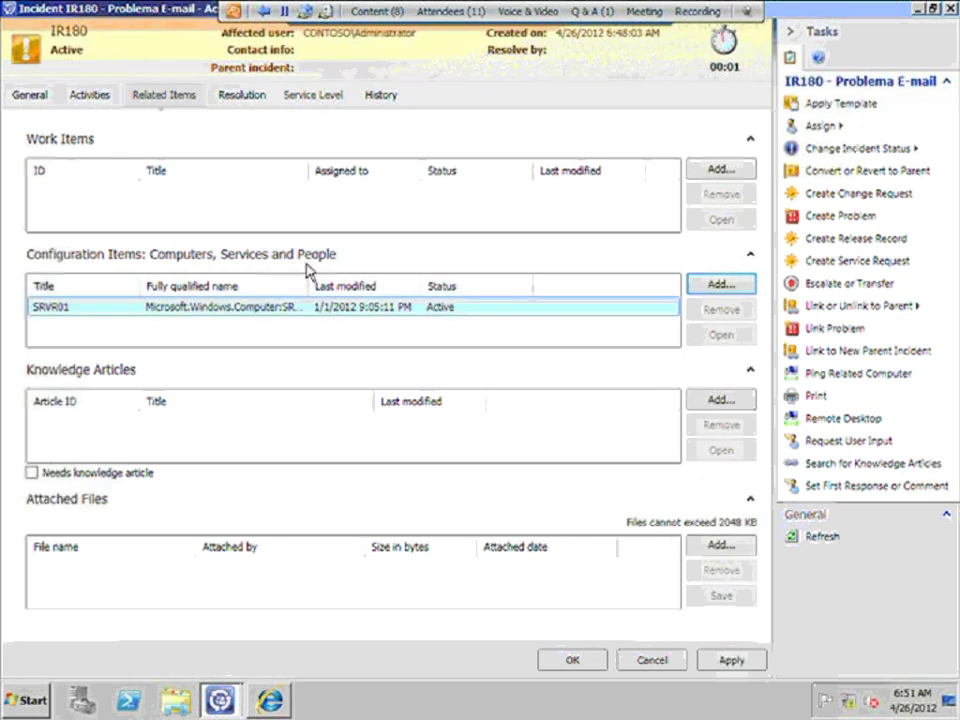
- Check the incident's service level information and try to save the incident with its changes
click(315, 103)
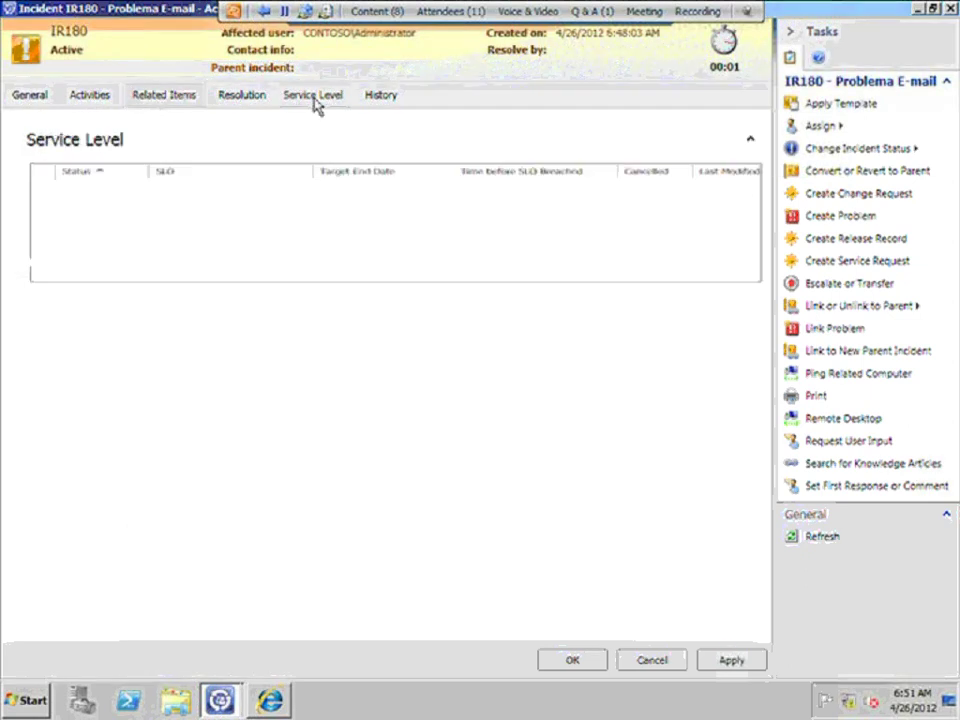
click(29, 97)
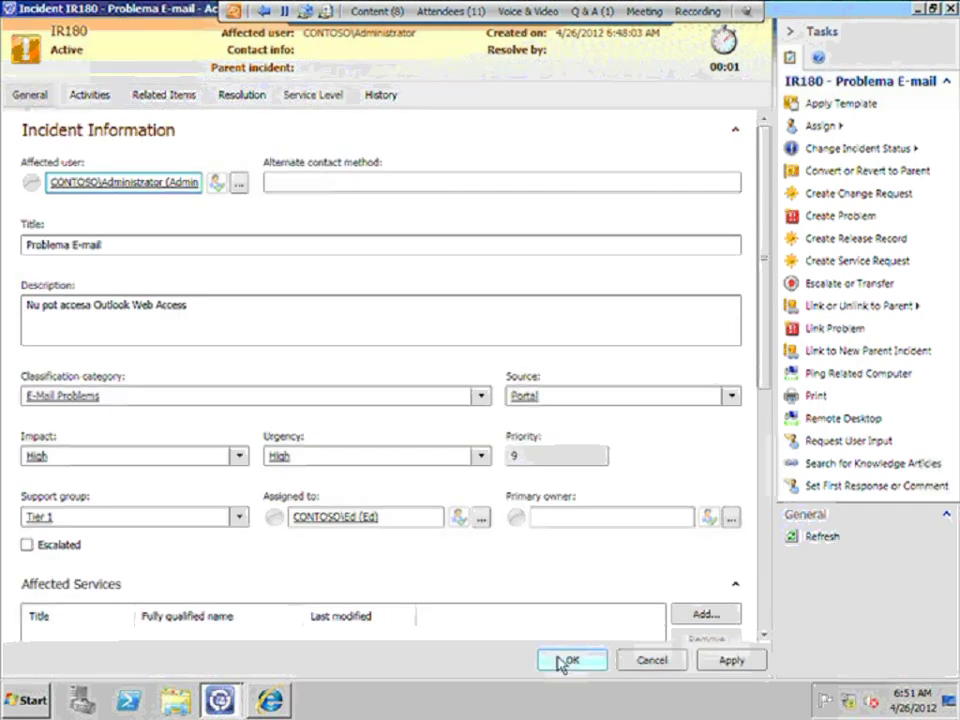
click(562, 661)
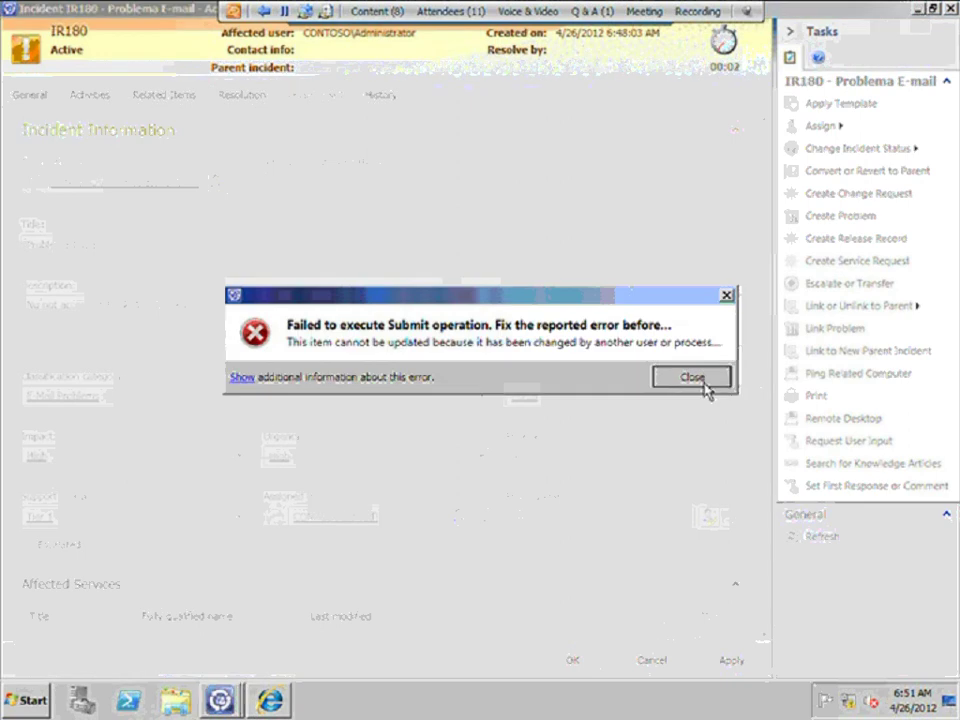
click(705, 384)
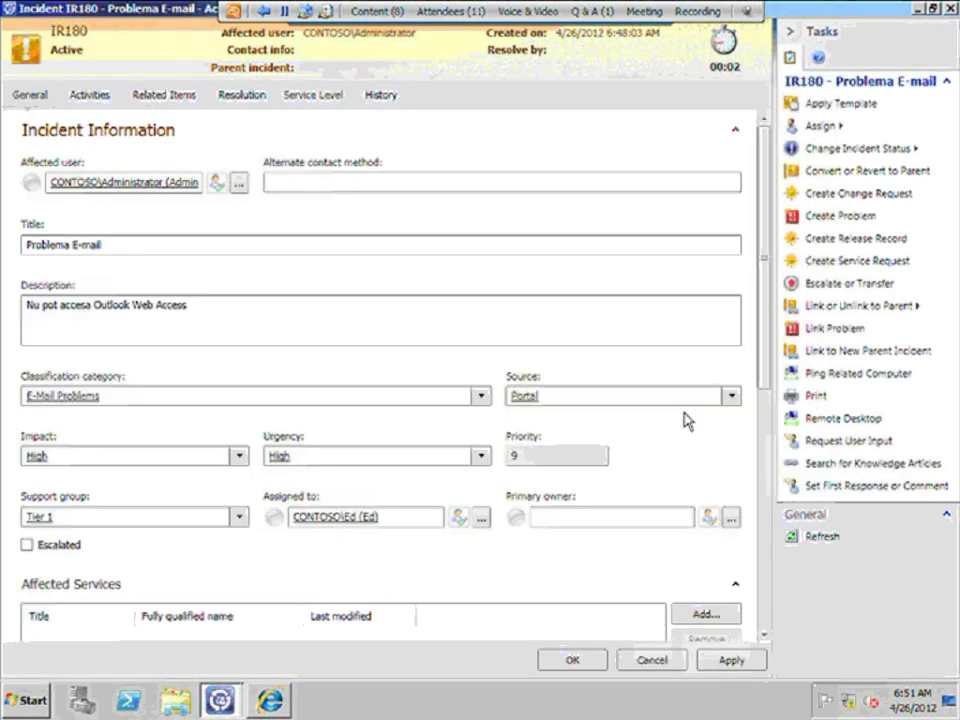
click(596, 665)
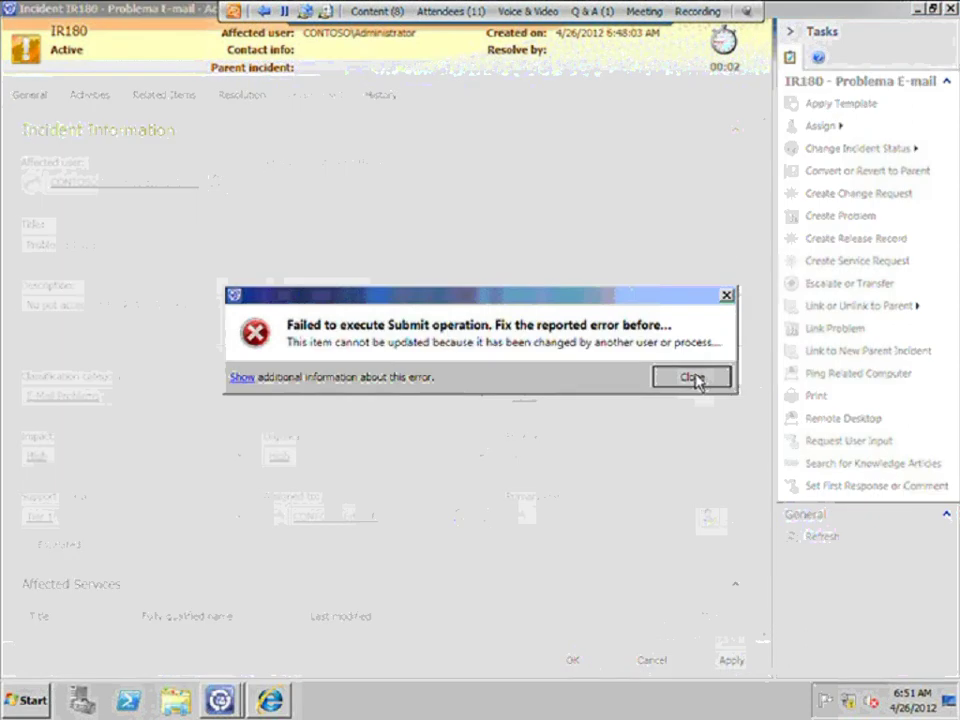
click(693, 378)
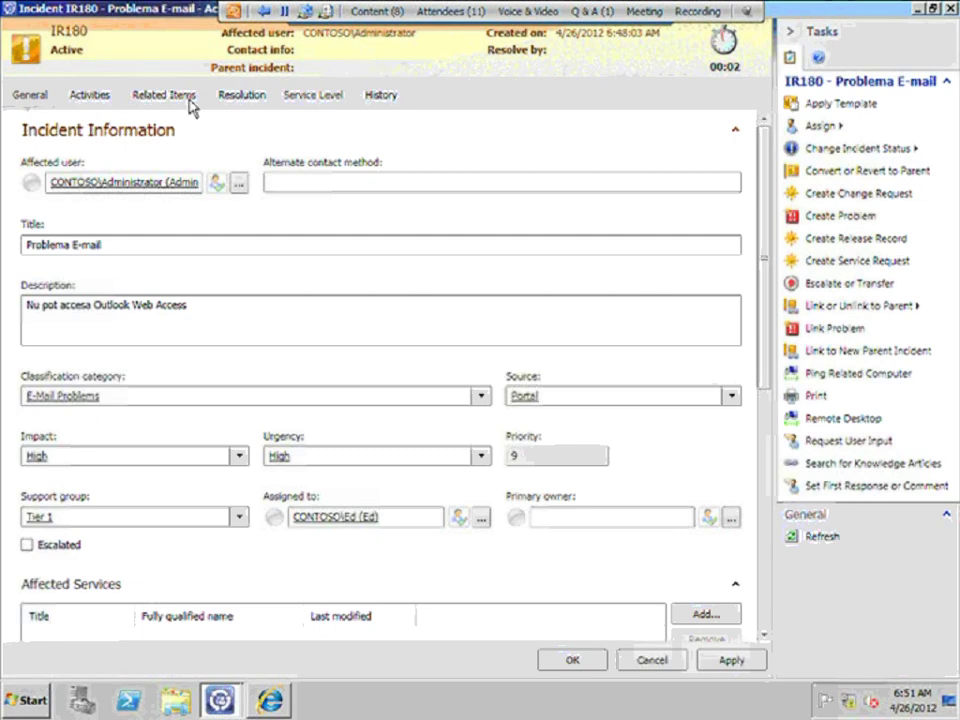
- Try to apply the incident's changes again, and close the incident form, discarding the entered data
click(244, 96)
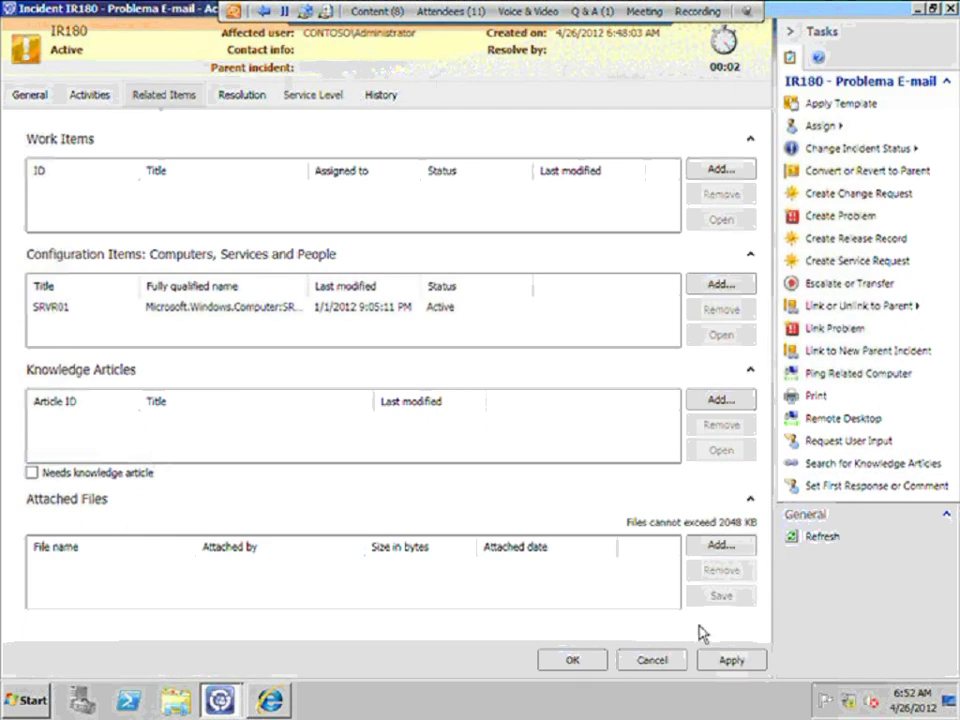
click(742, 663)
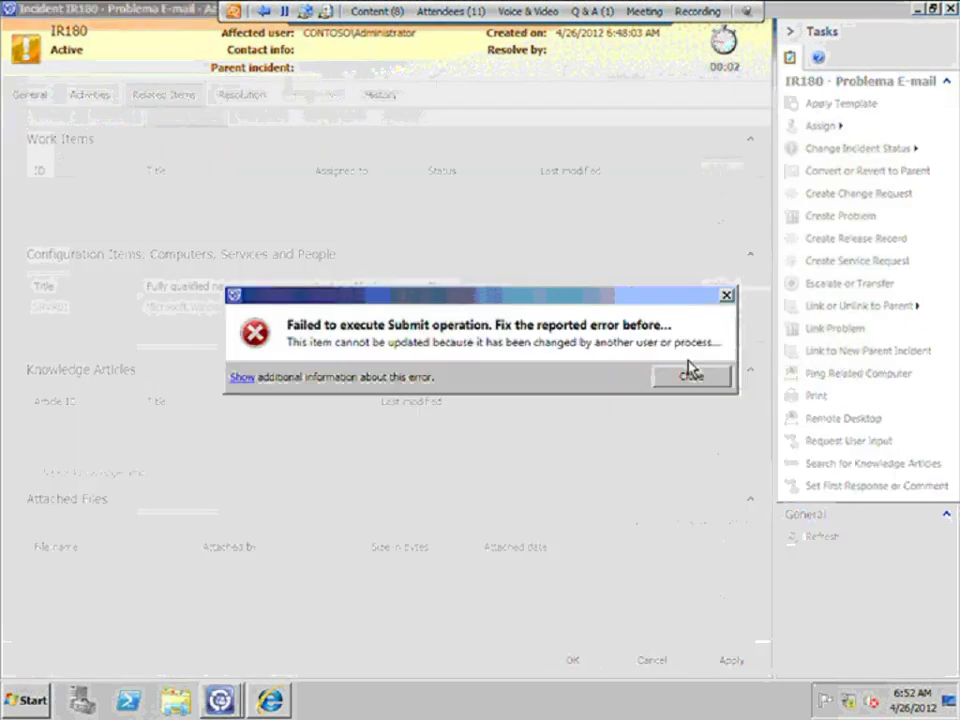
click(689, 376)
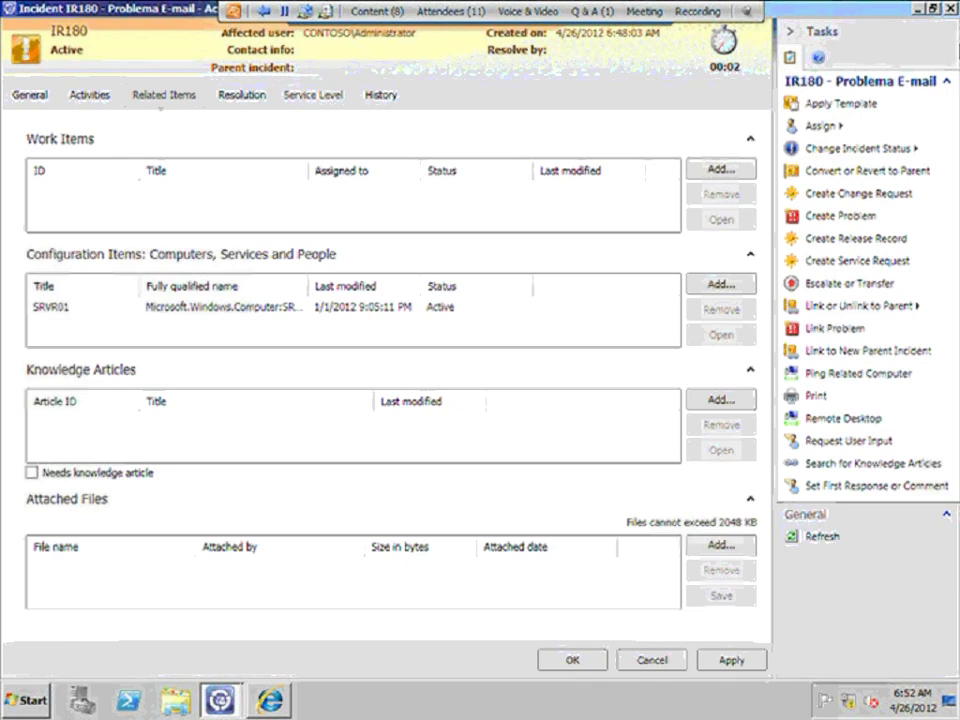
click(950, 9)
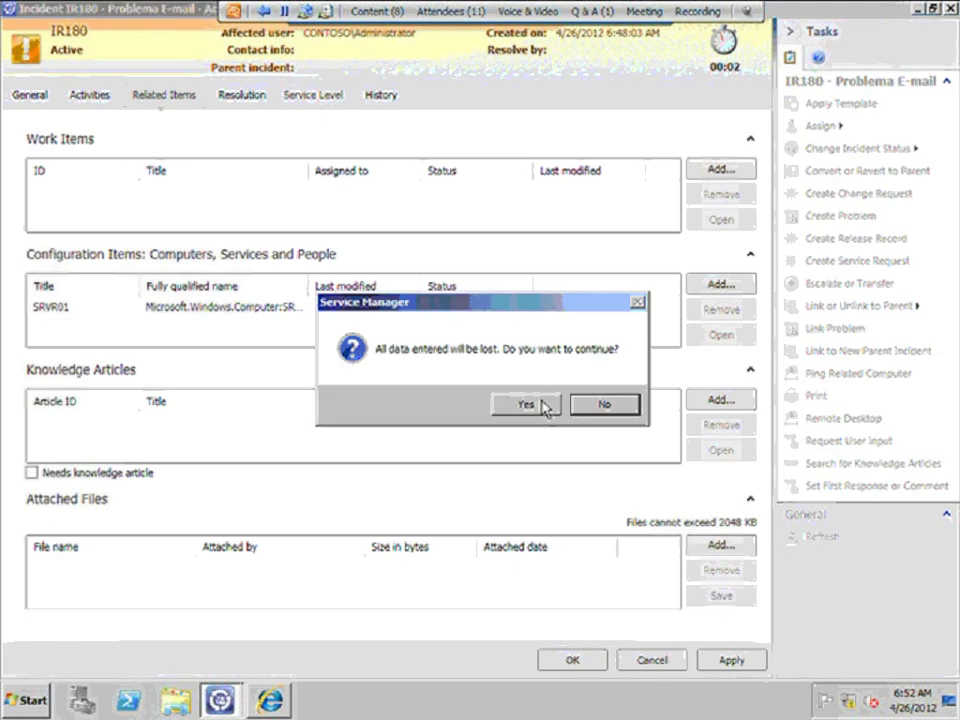
click(524, 404)
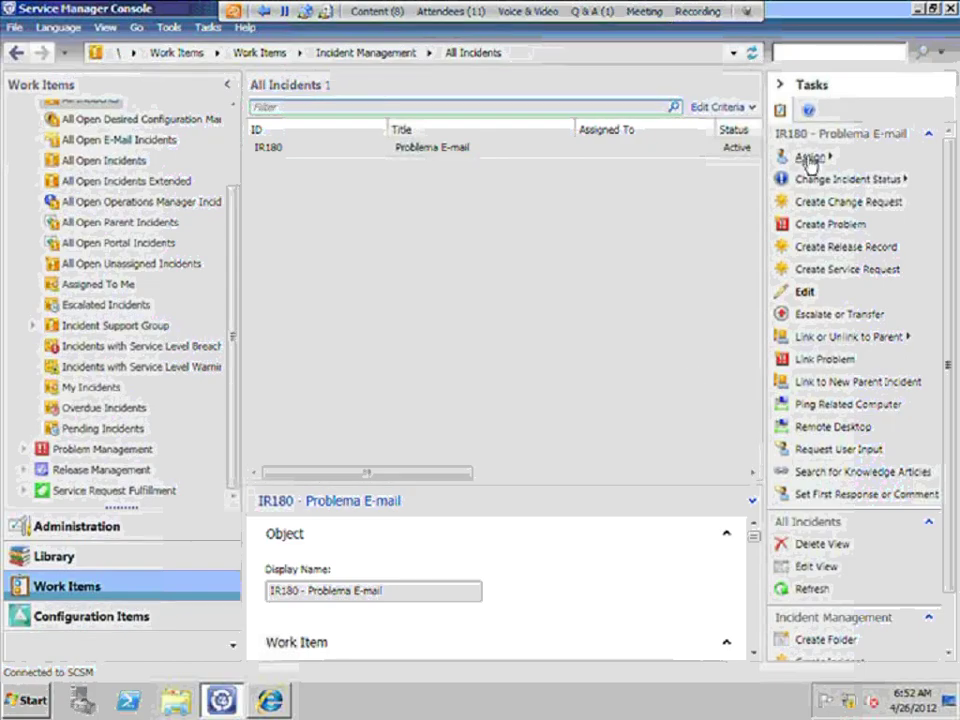
- Assign the Problema E-mail incident to the current user from the All Incidents view
click(808, 158)
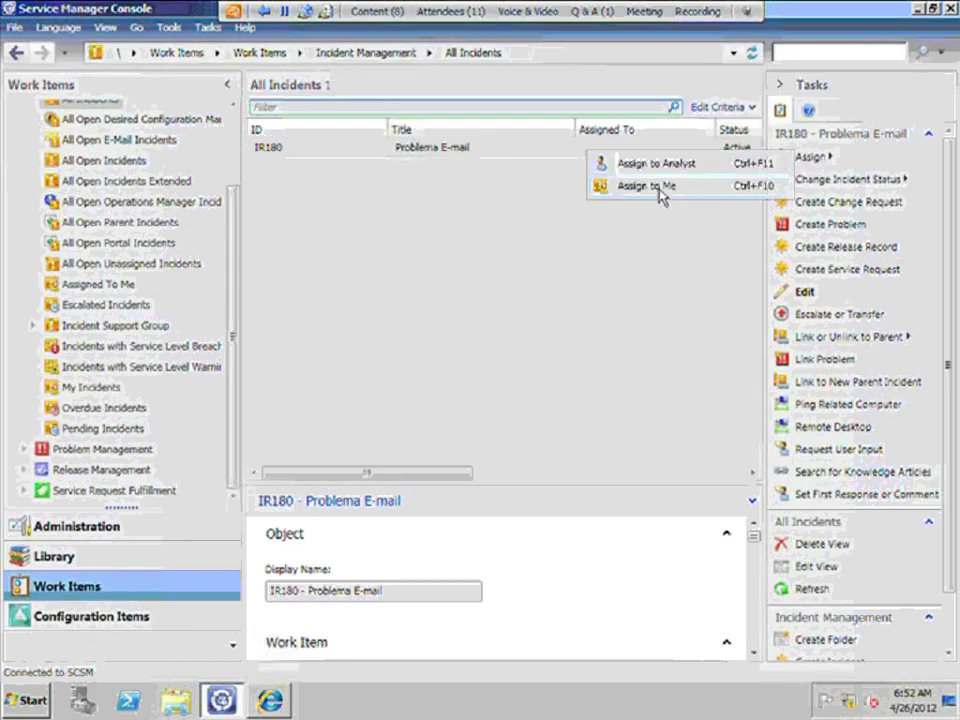
click(659, 188)
click(519, 407)
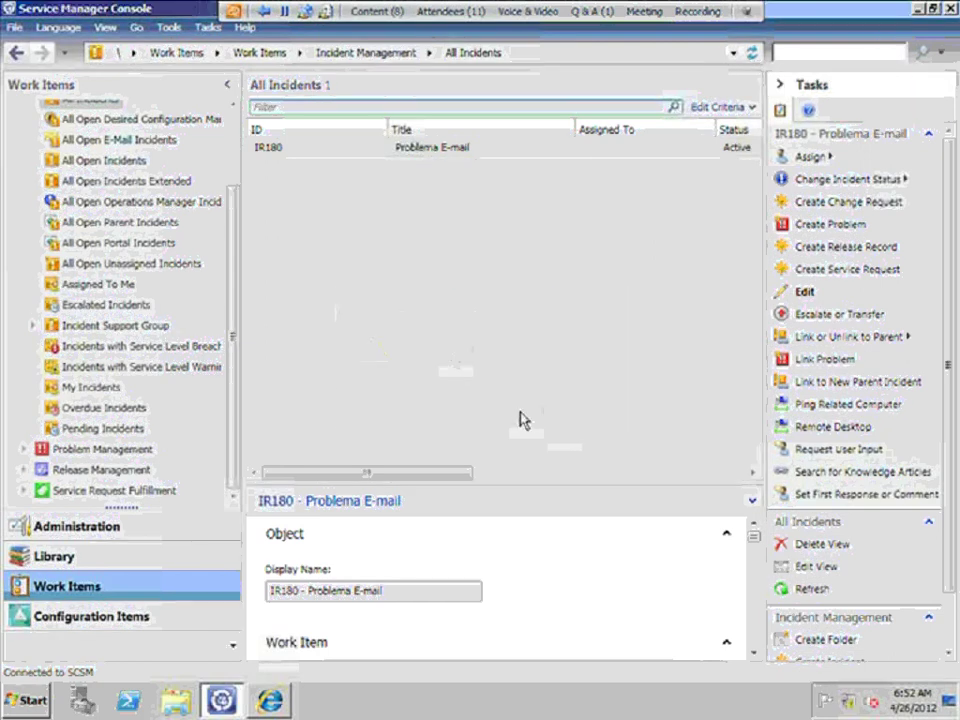
- Transfer the incident to the Tier 2 support group with the comment "Va rog verificati serverul Exchange"
click(856, 318)
click(366, 148)
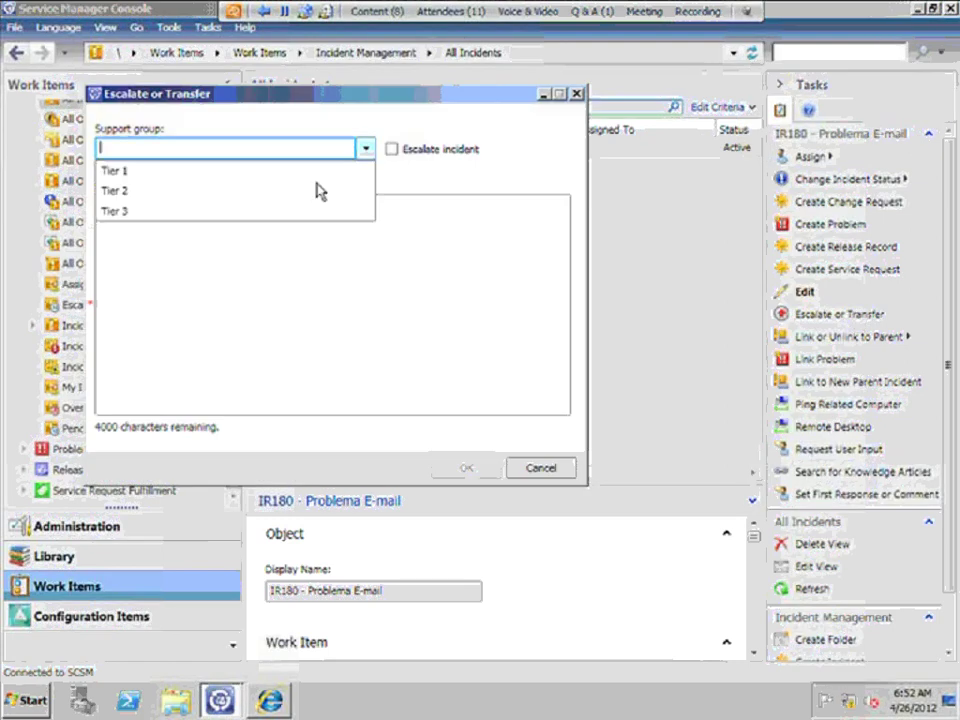
click(318, 190)
click(495, 281)
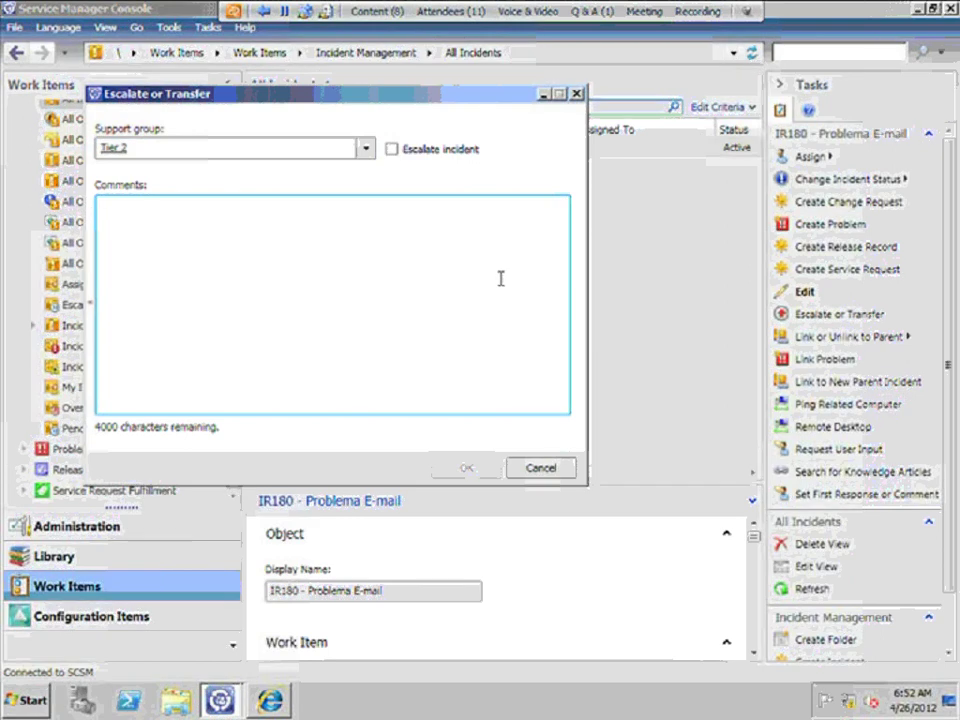
text(Va ro)
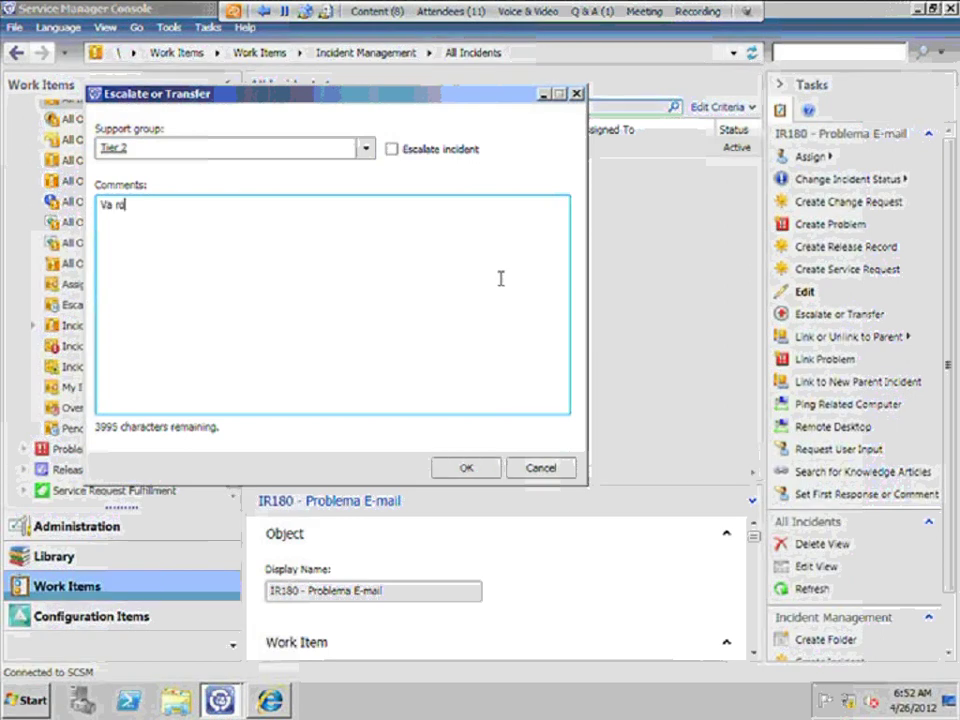
text(g verificati serverul)
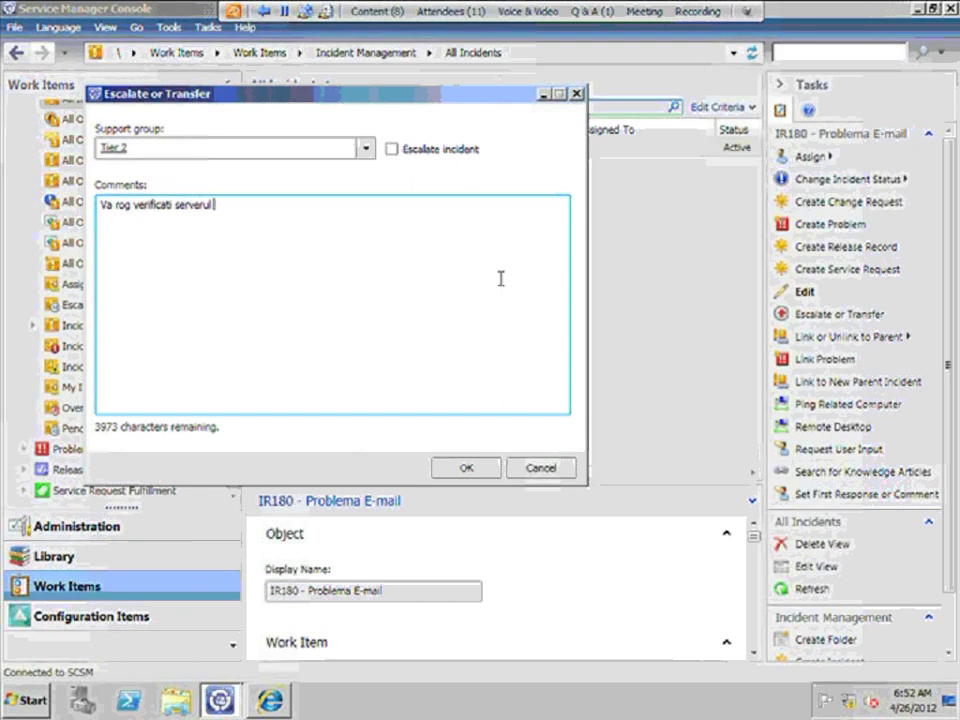
text(e)
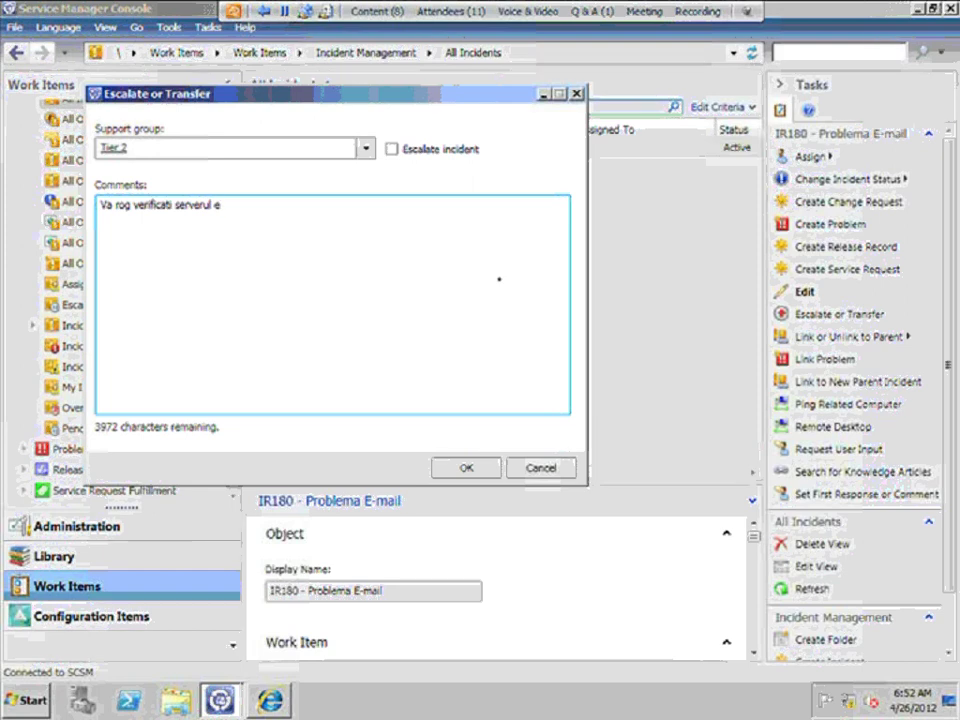
key(BackSpace)
text(d)
text(e)
key(BackSpace)
key(BackSpace)
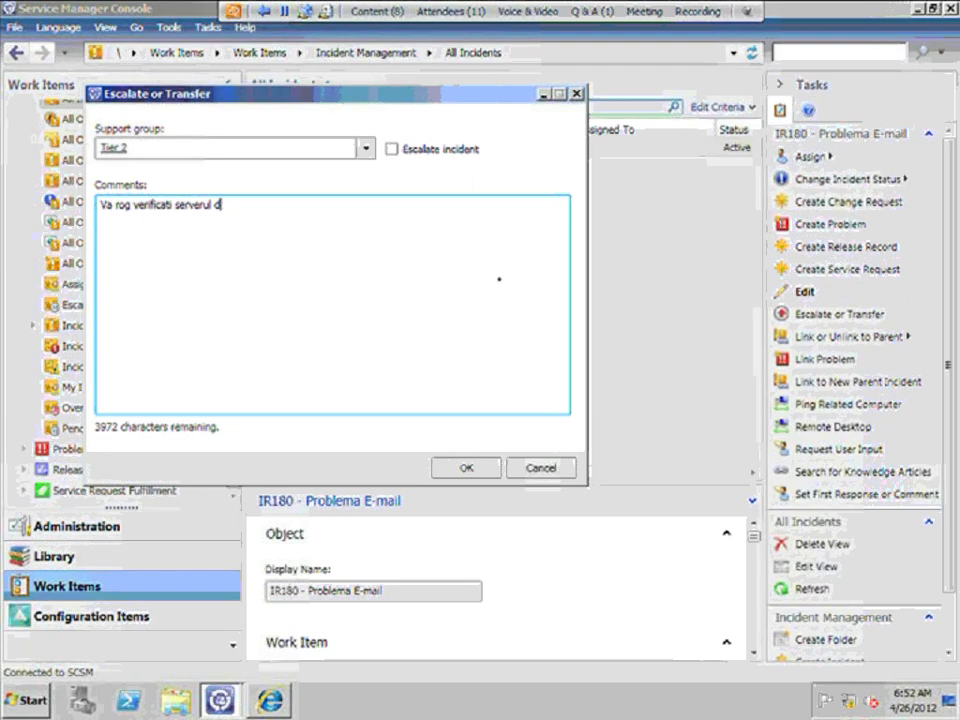
key(BackSpace)
text(Exchange)
click(464, 466)
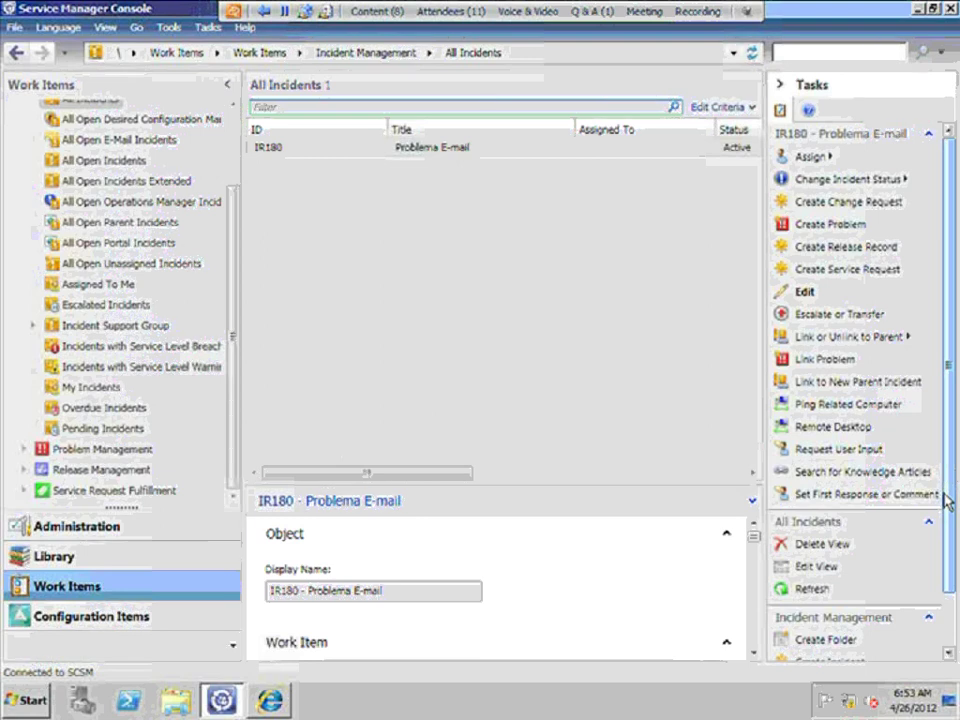
drag(944, 497, 944, 515)
scroll(944, 515, down, 2)
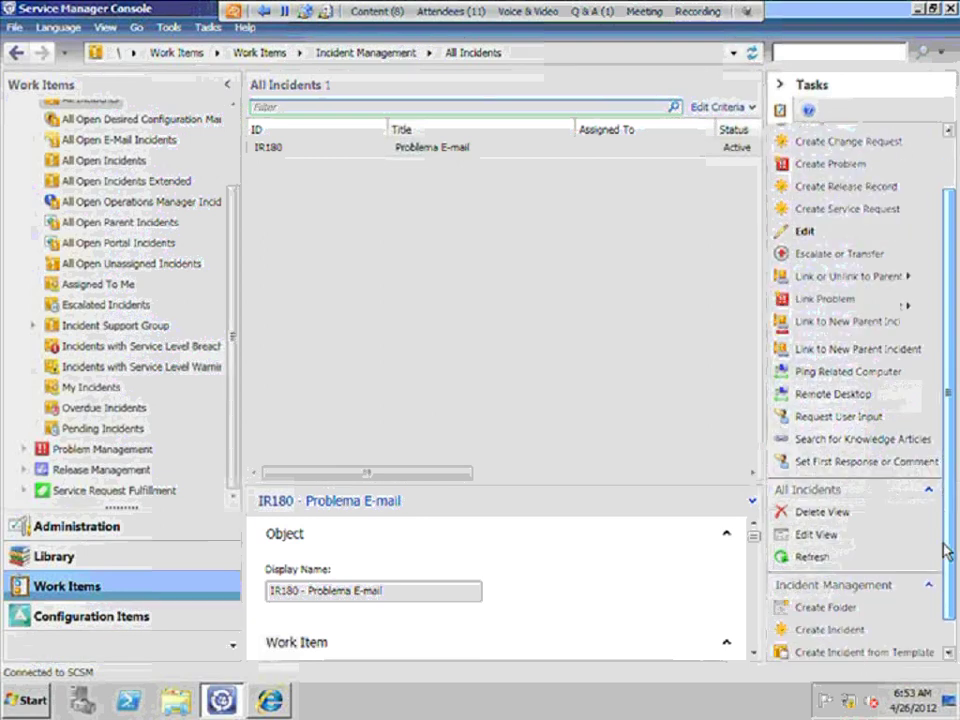
scroll(940, 507, up, 2)
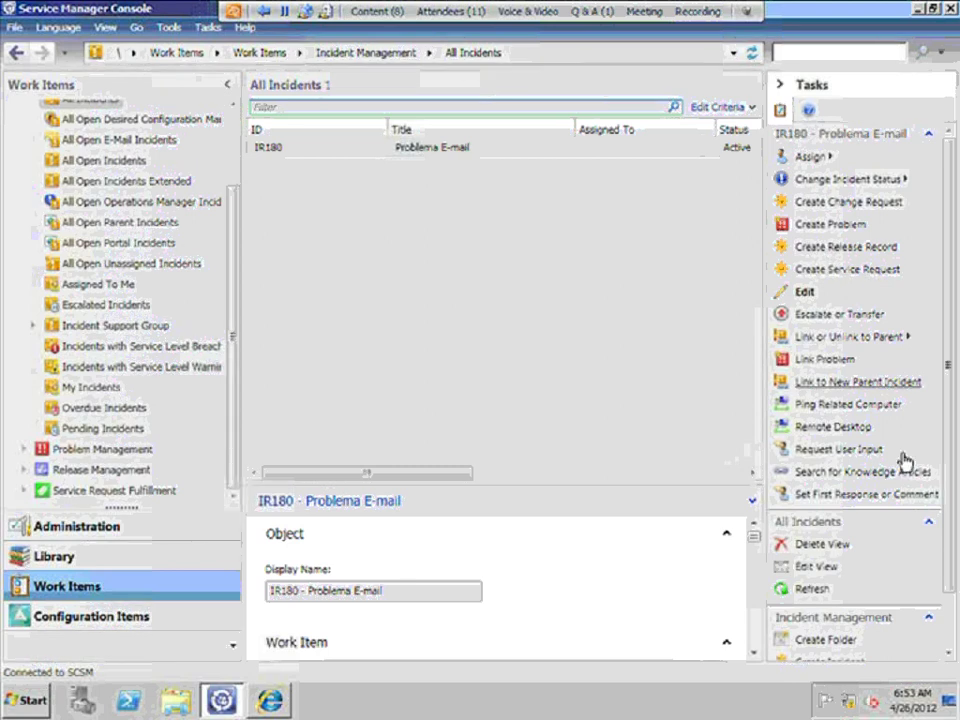
click(446, 152)
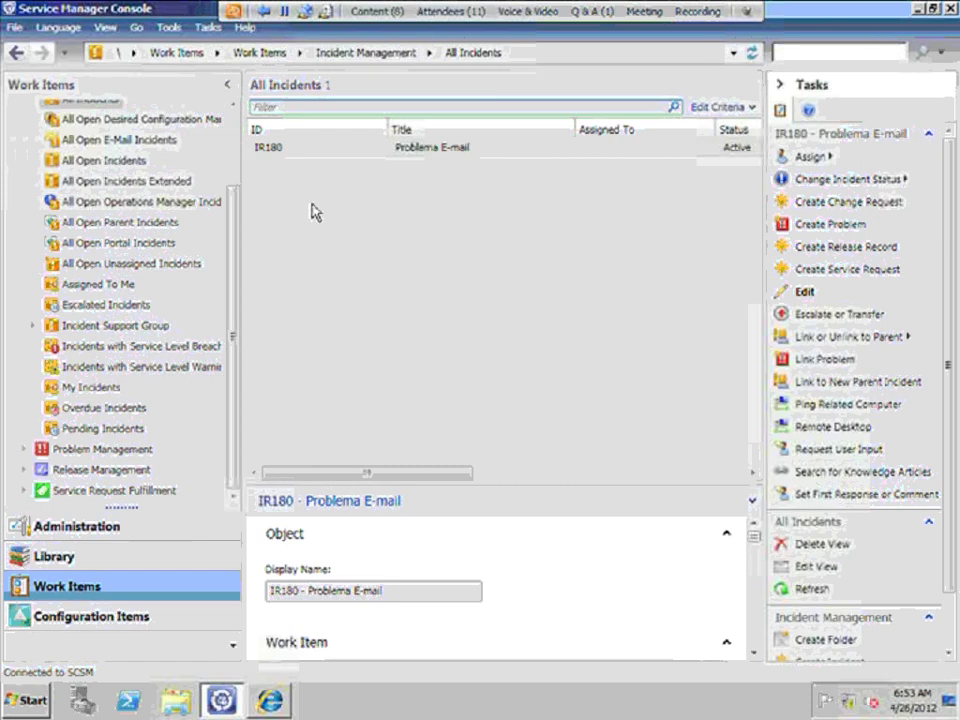
- Browse the Library's groups and knowledge folders, and open the properties of the Incident Classification list
click(43, 560)
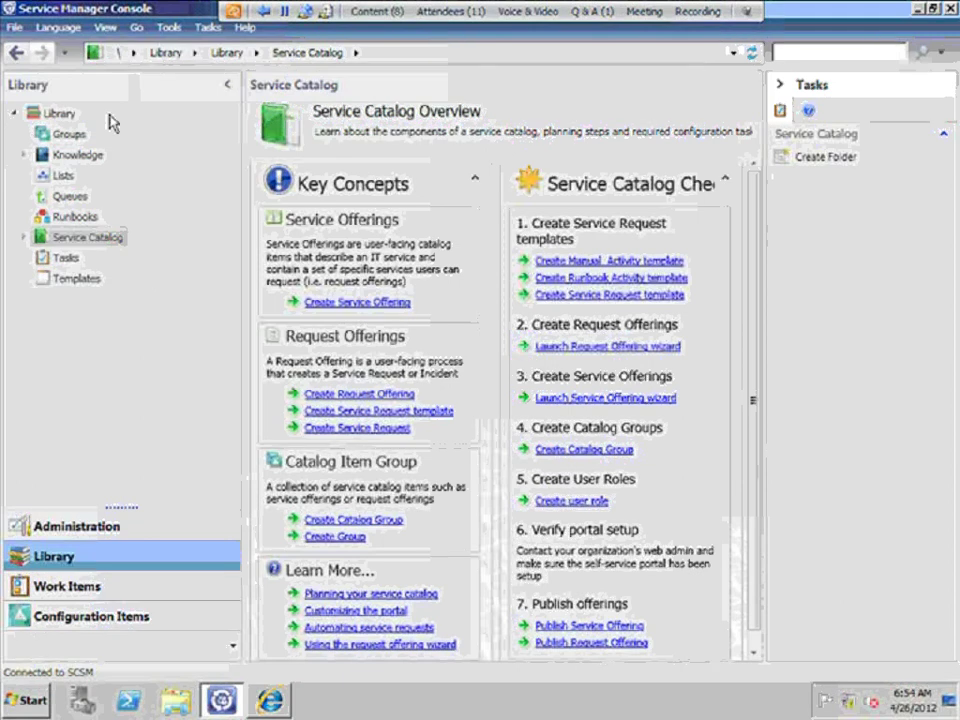
click(63, 134)
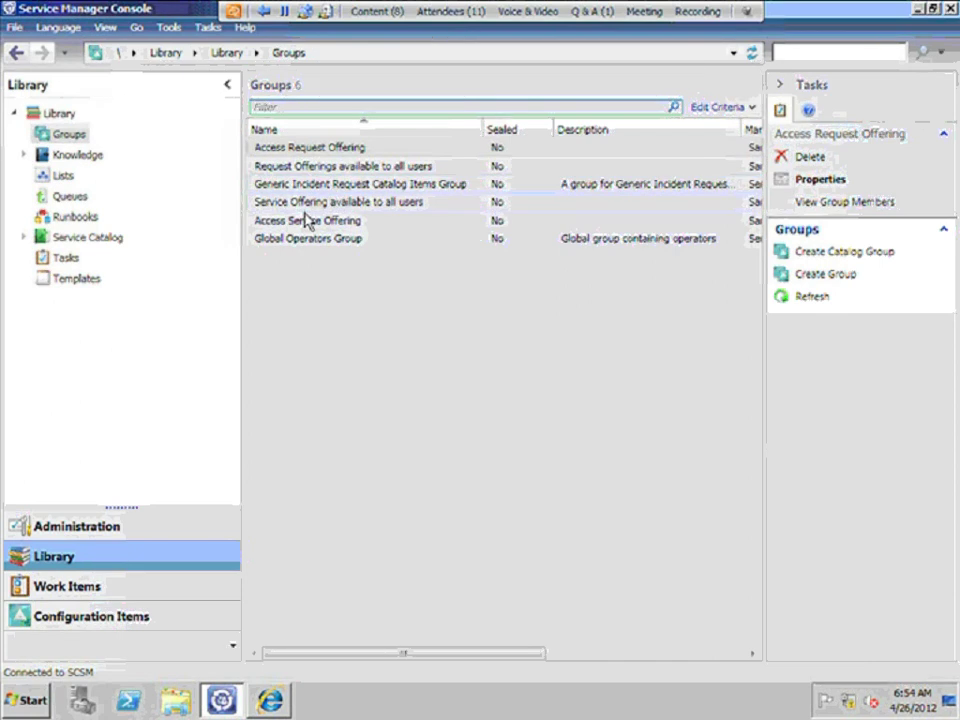
click(24, 155)
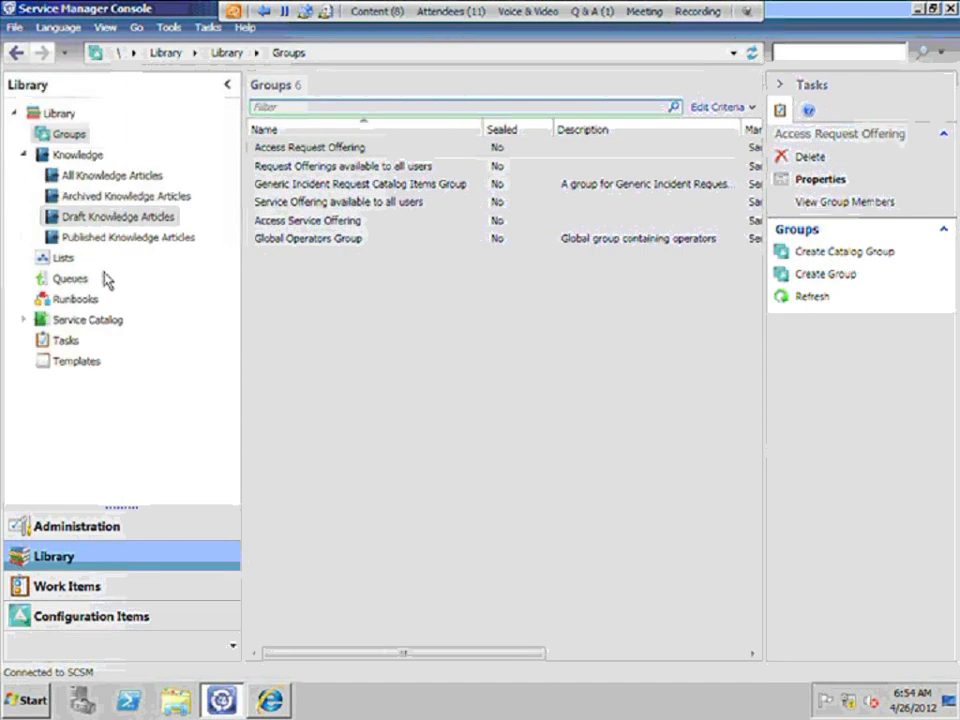
click(58, 261)
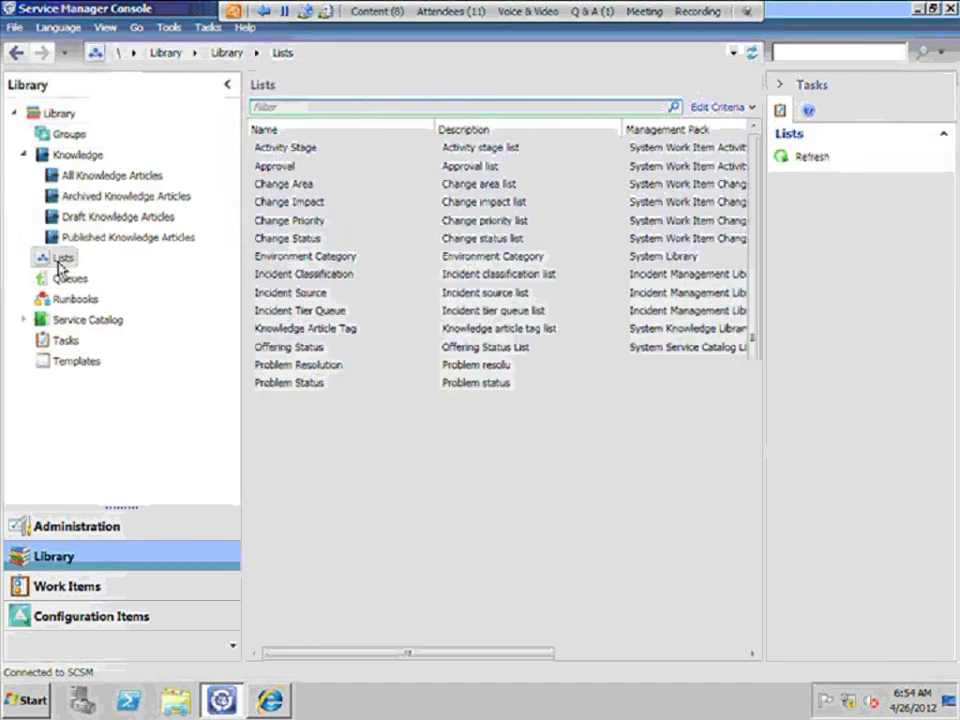
click(321, 278)
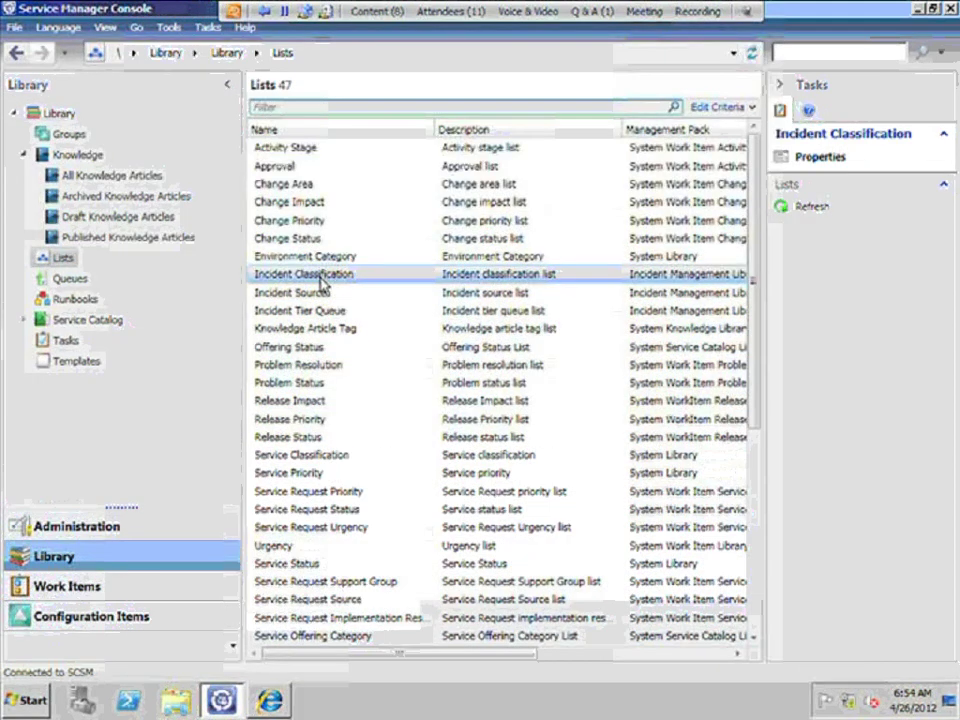
click(828, 163)
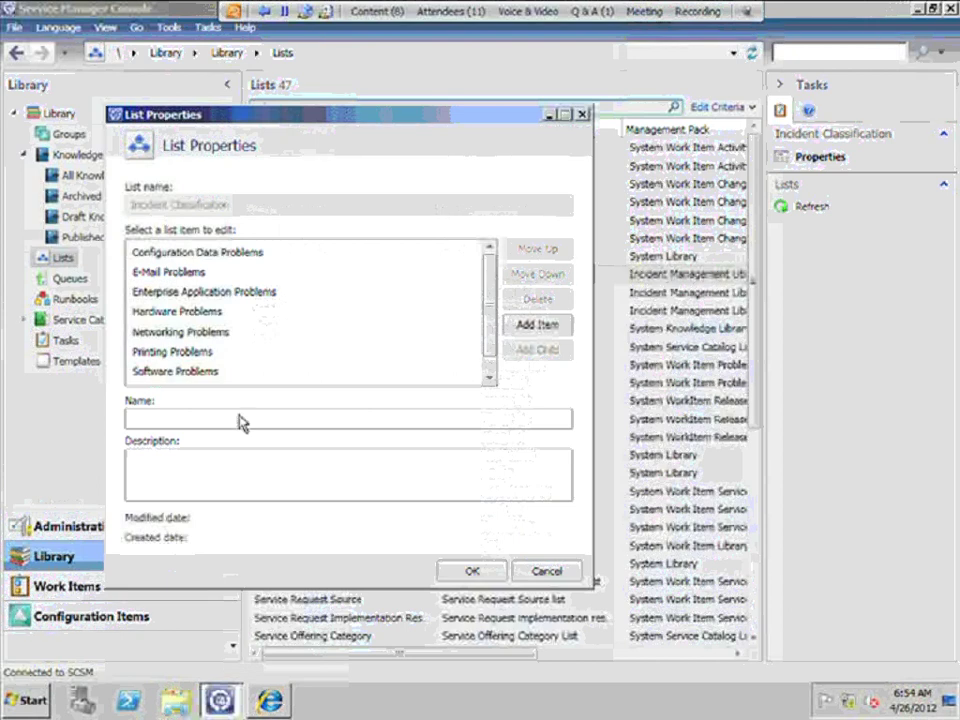
- Try to enter the name "Aplicatie ERP" and description "Incidente legate de utilizarea aplicatiei ERP" for the Incident Classification list with no item selected
click(353, 426)
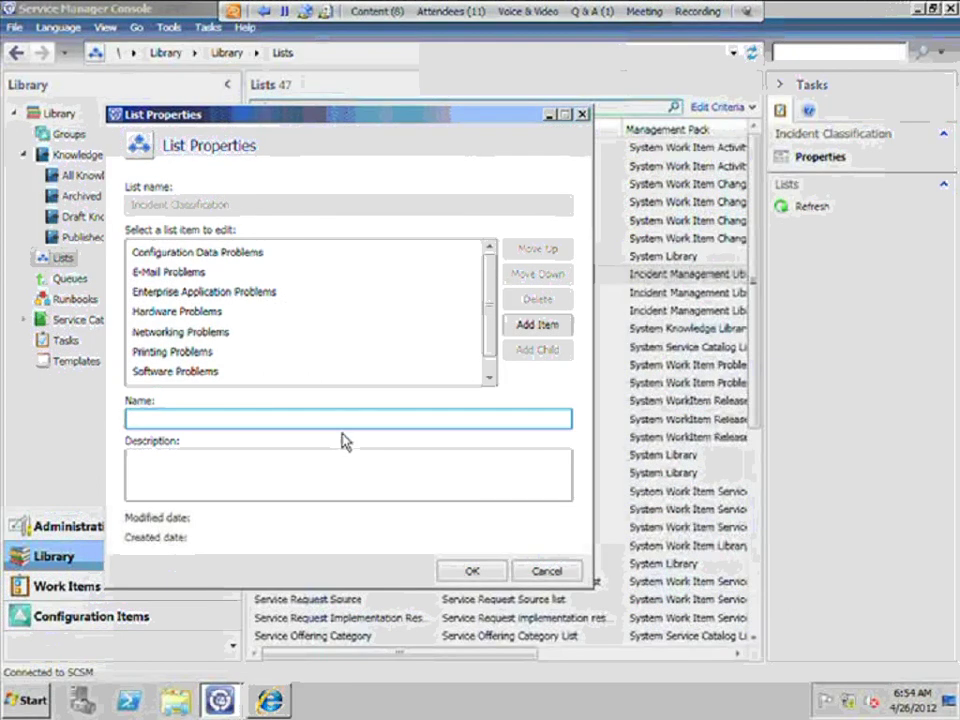
text(A)
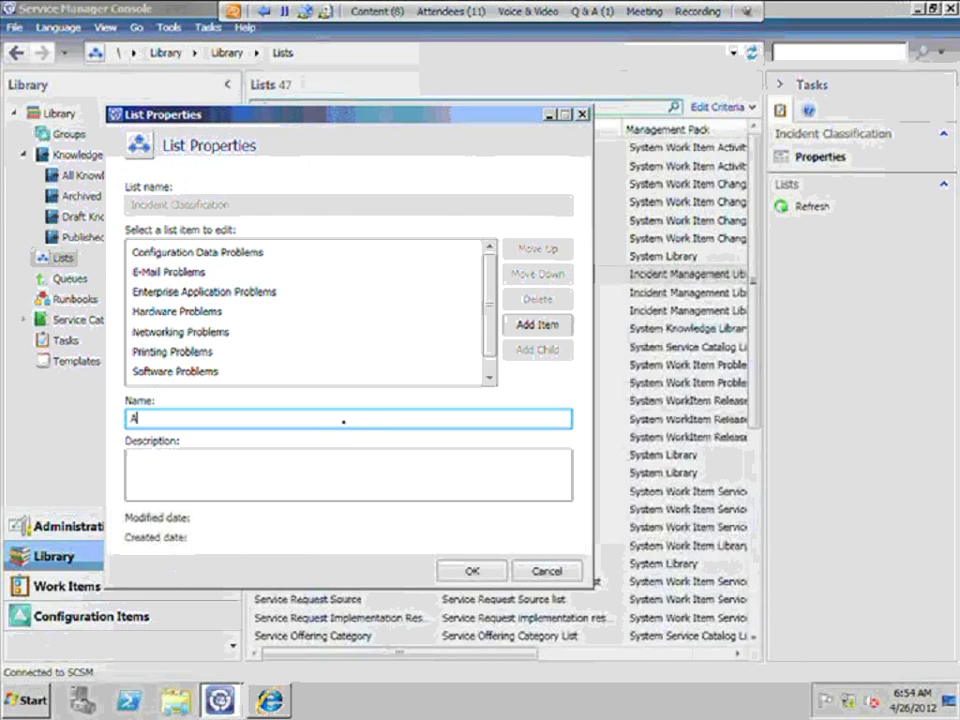
text(plic)
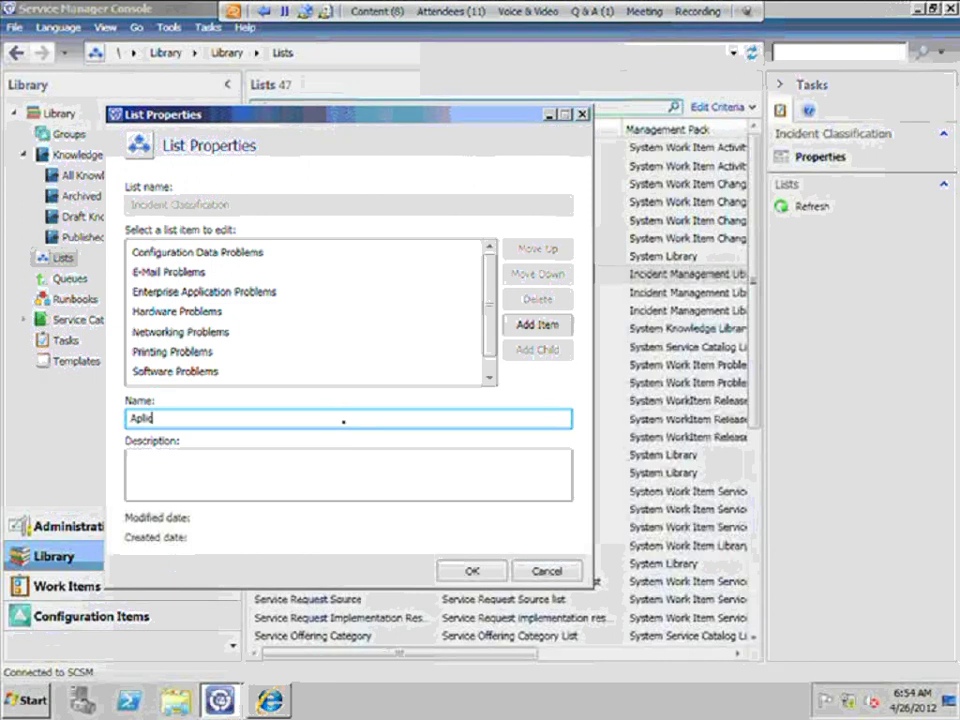
text(atie ERP)
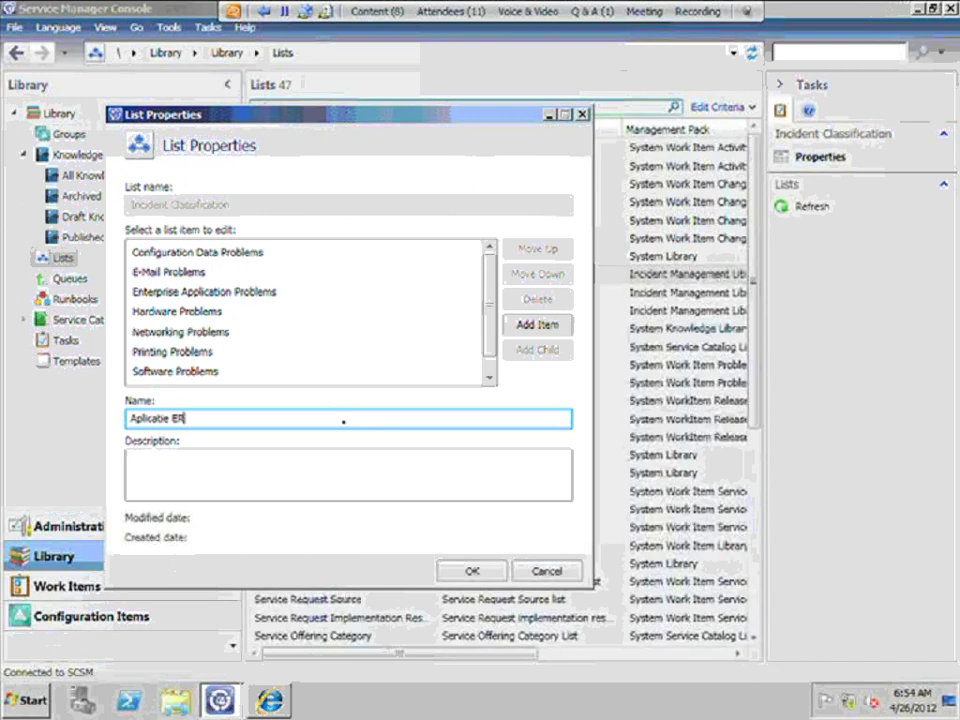
click(266, 480)
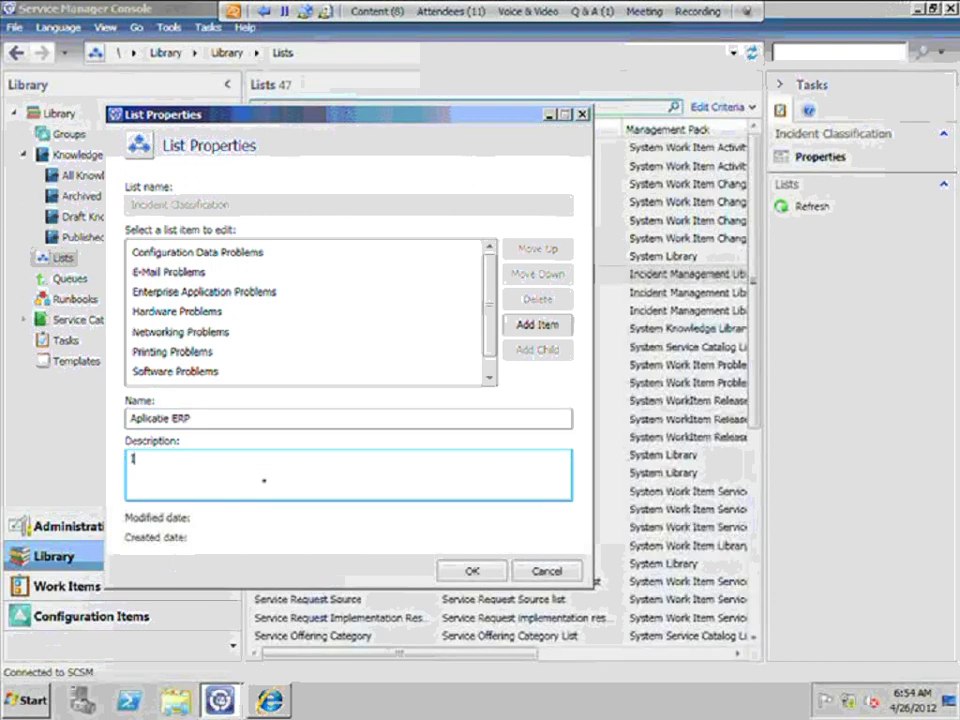
text(Inci)
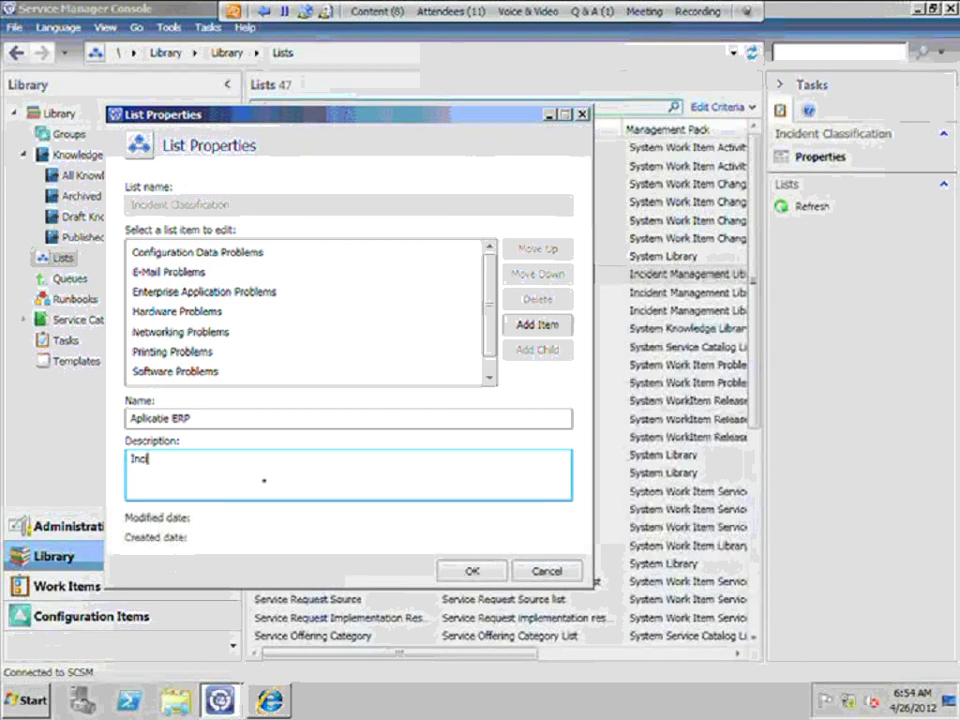
text(dente legate de ut)
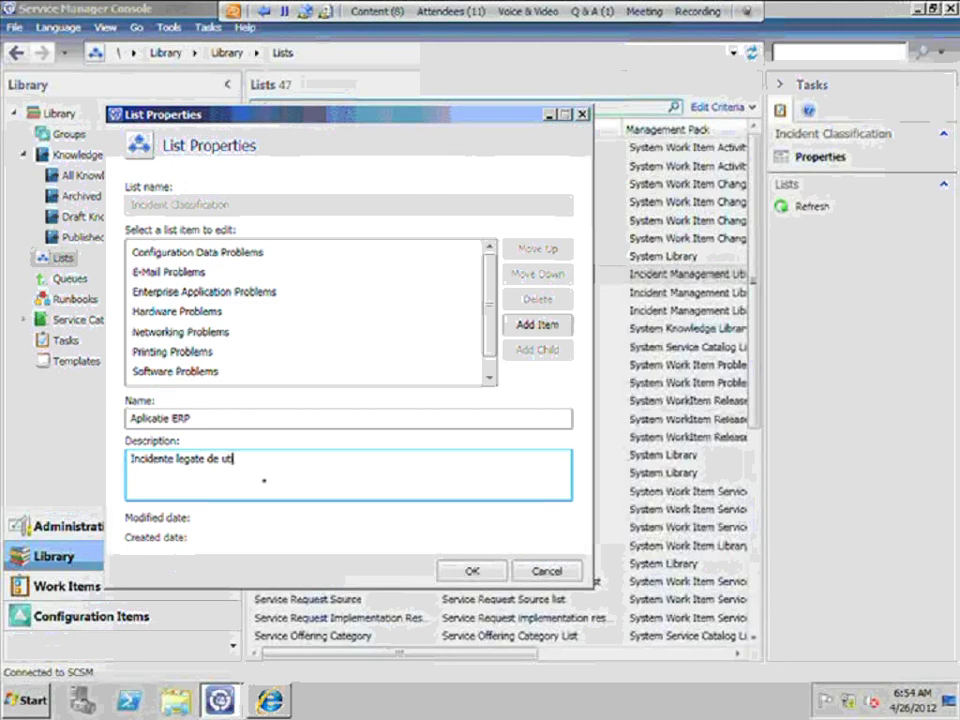
text(ilizarea aplicatiei ER)
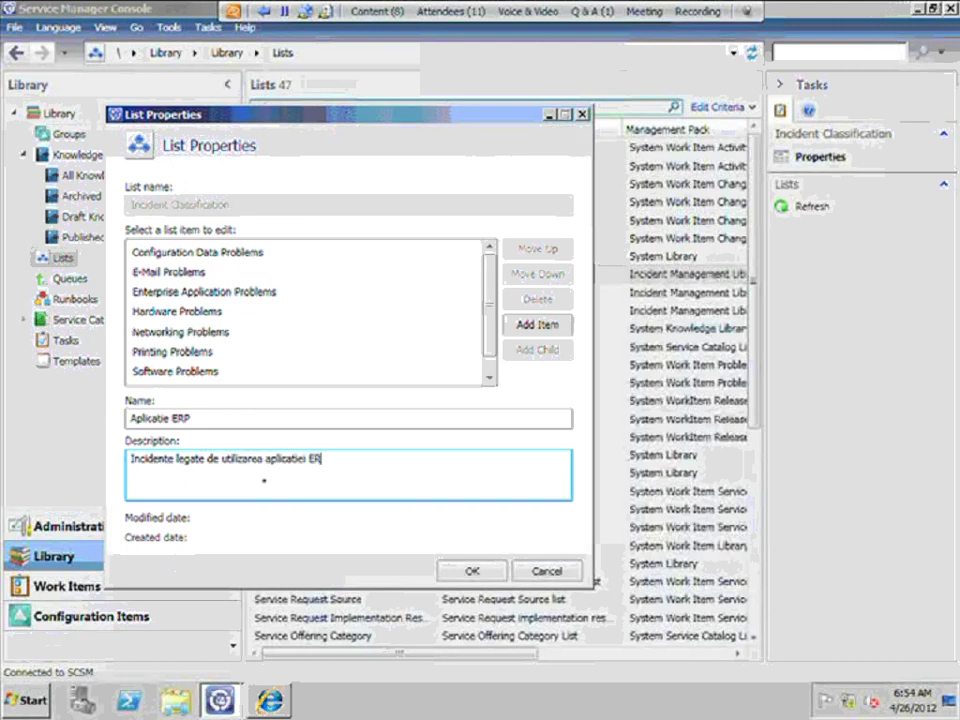
text(P)
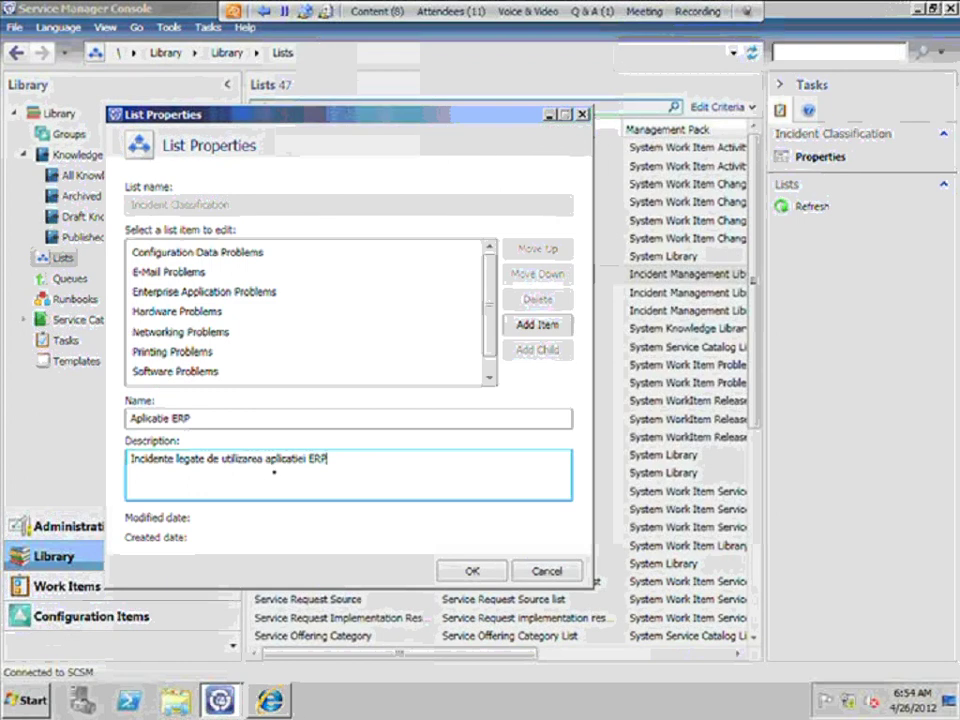
- Add two new items at the end of the Incident Classification list
click(525, 328)
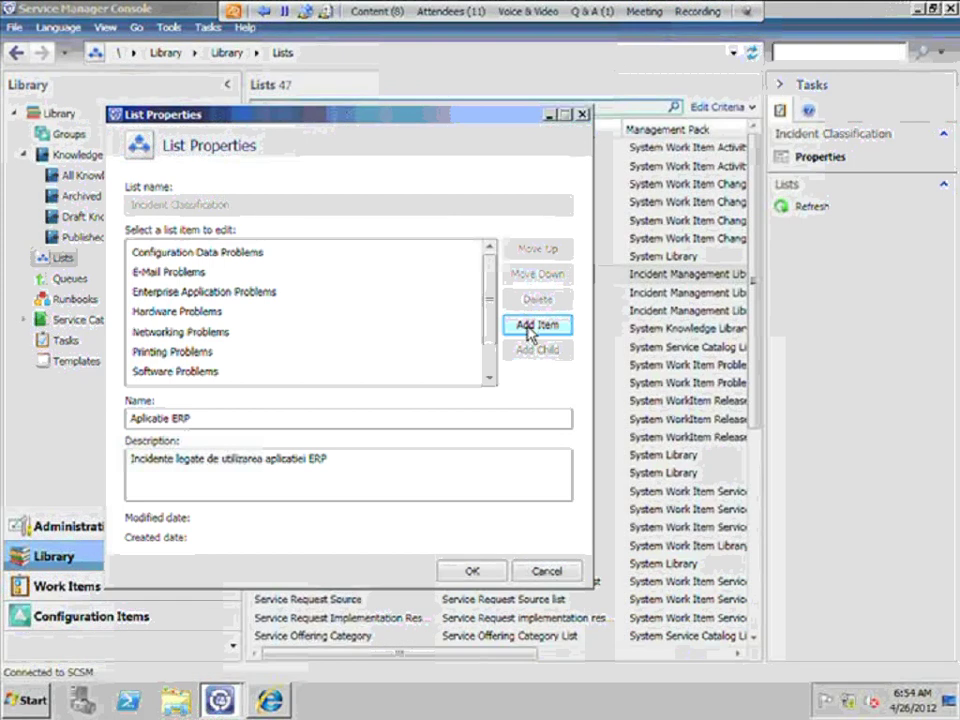
scroll(494, 358, down, 1)
scroll(494, 362, up, 1)
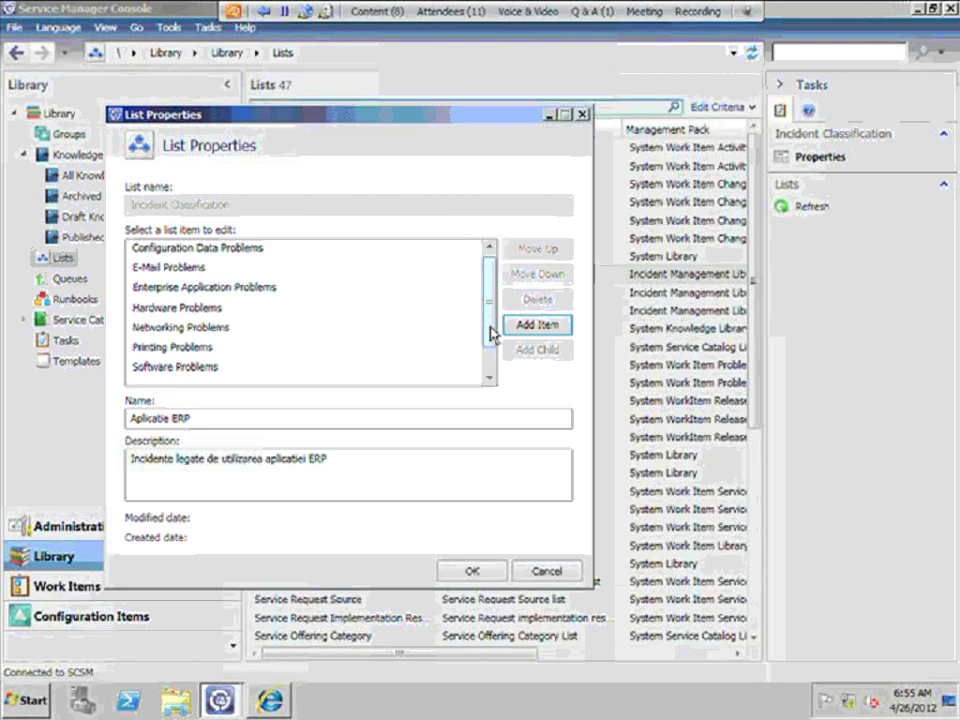
scroll(494, 362, down, 1)
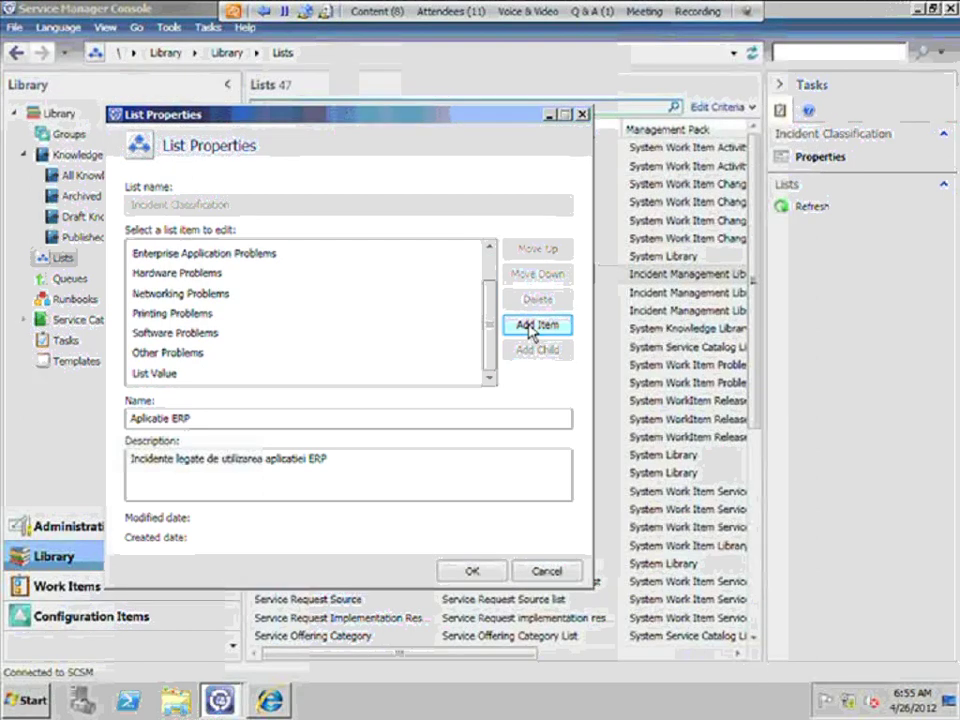
click(530, 330)
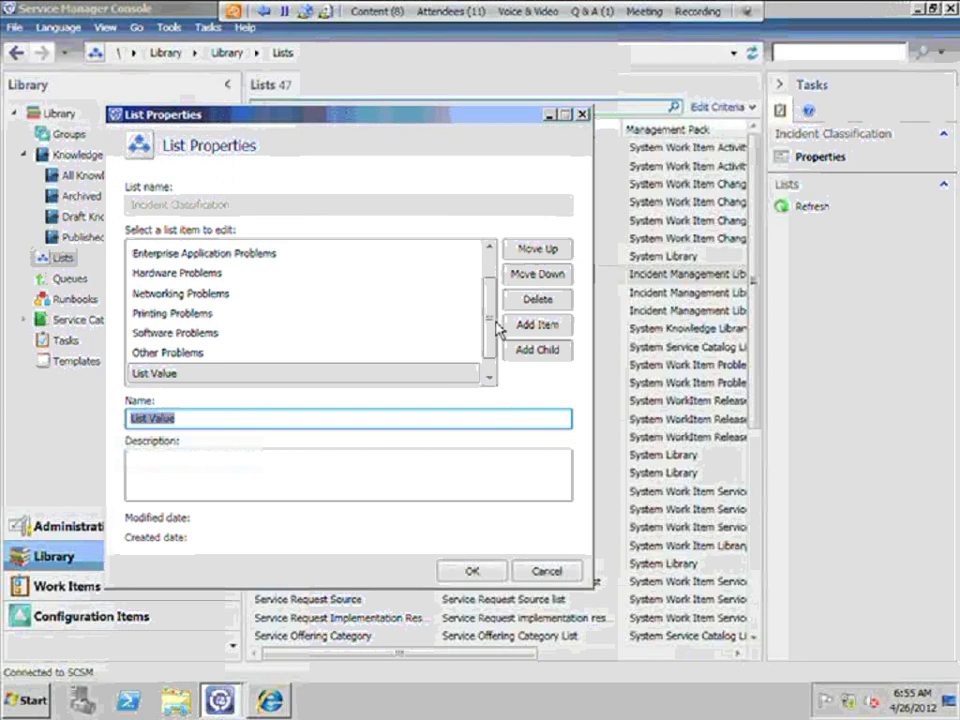
drag(491, 329, 476, 364)
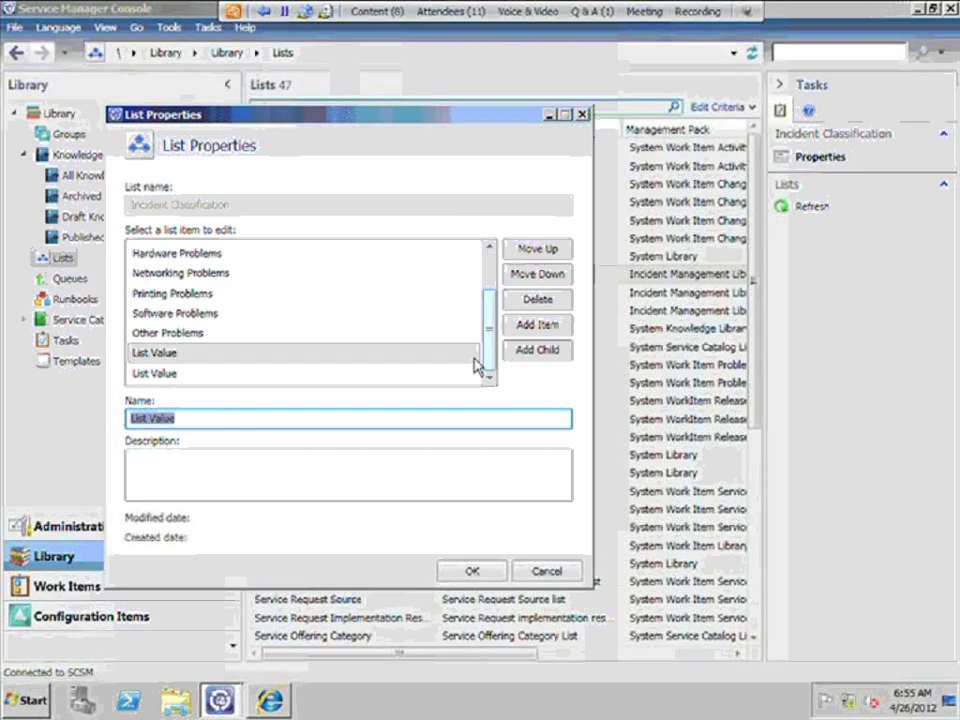
- Name the last new item in the Incident Classification list "Aplicatie ERP"
click(220, 378)
drag(193, 420, 104, 428)
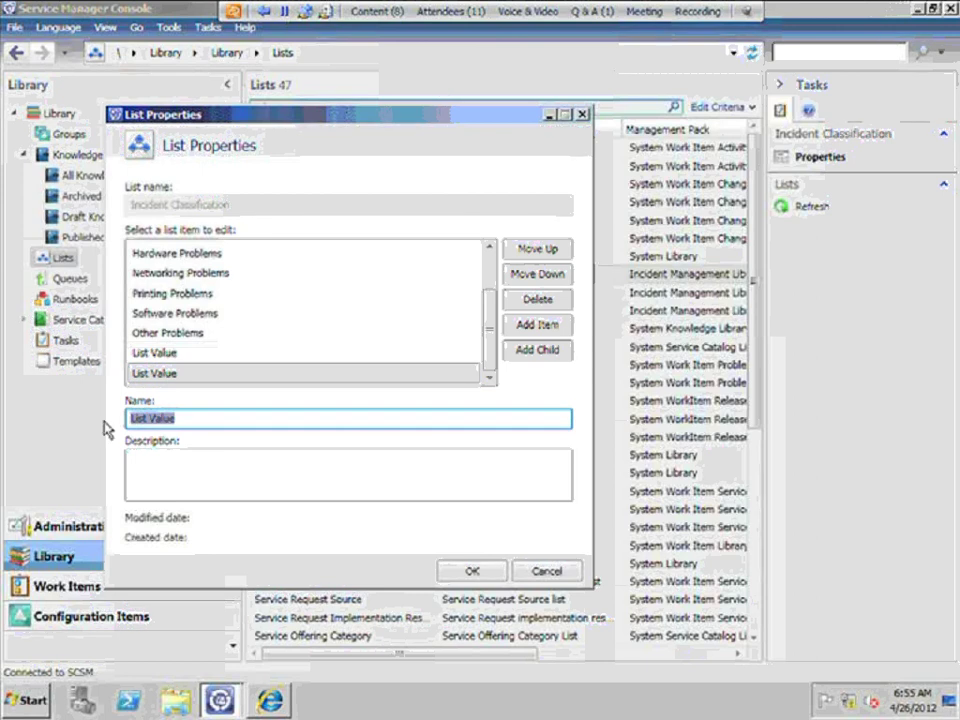
text(Aplic)
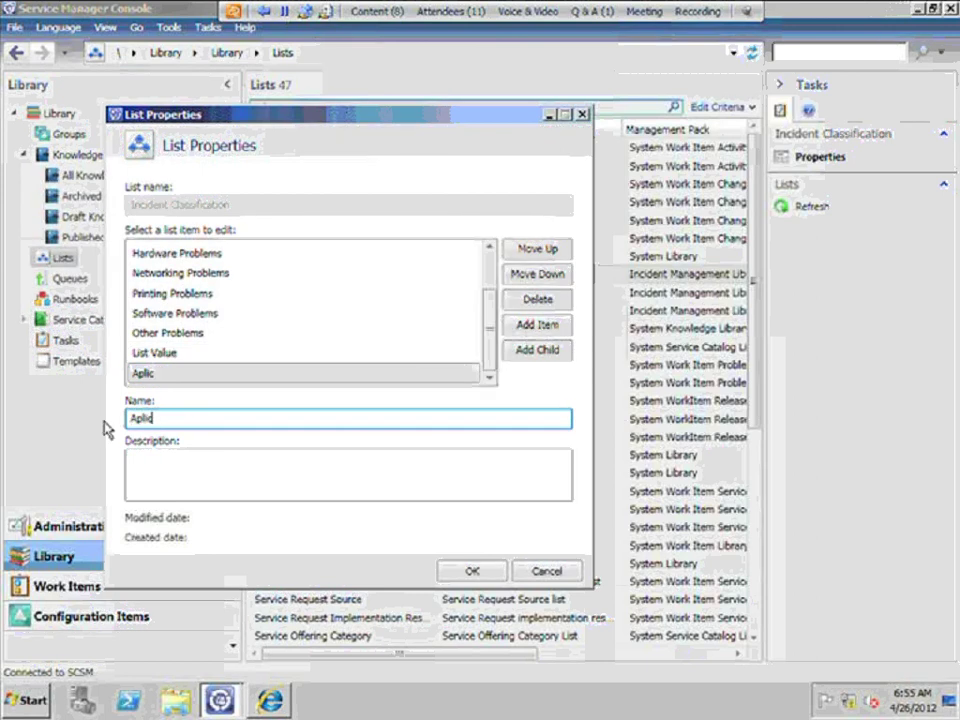
text(atie ERP)
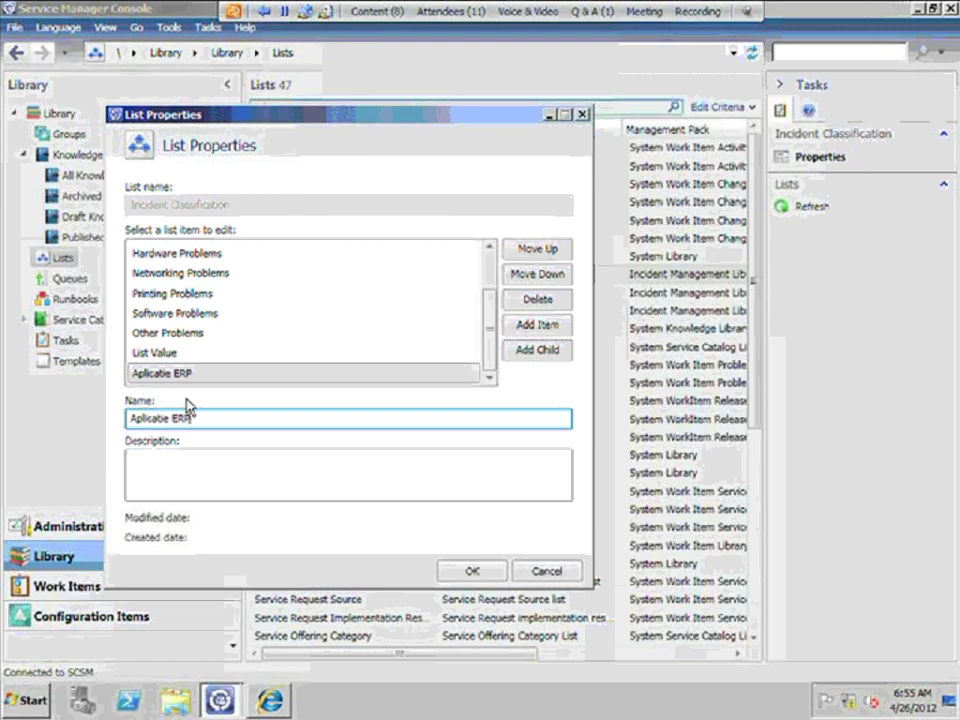
- Name the remaining new item "Portal ShaerPoint" and save the Incident Classification list
click(426, 376)
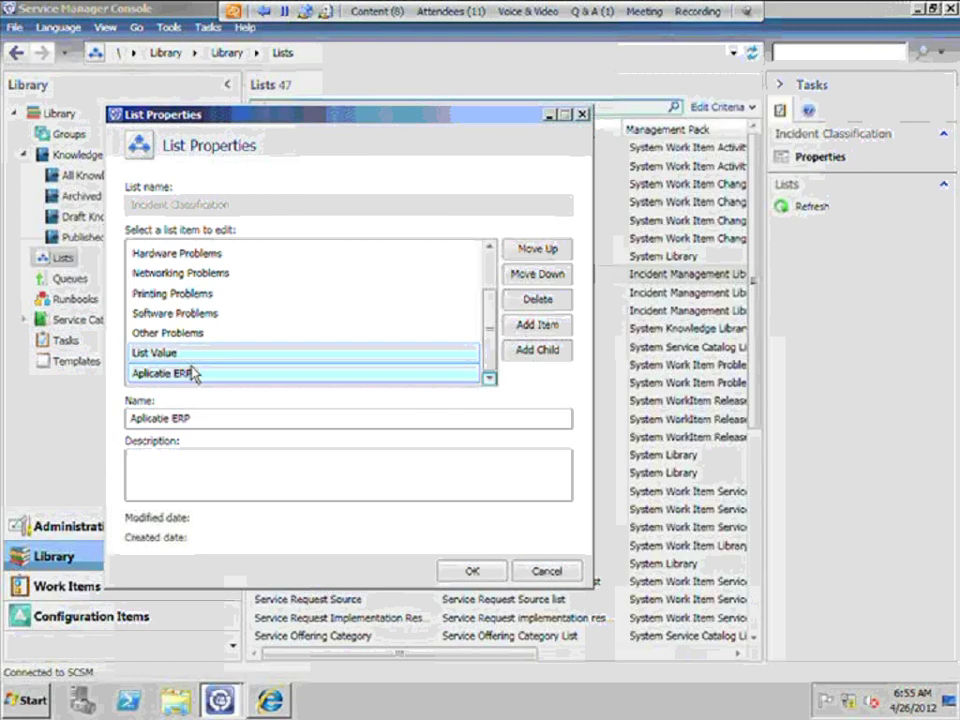
key(Up)
click(186, 425)
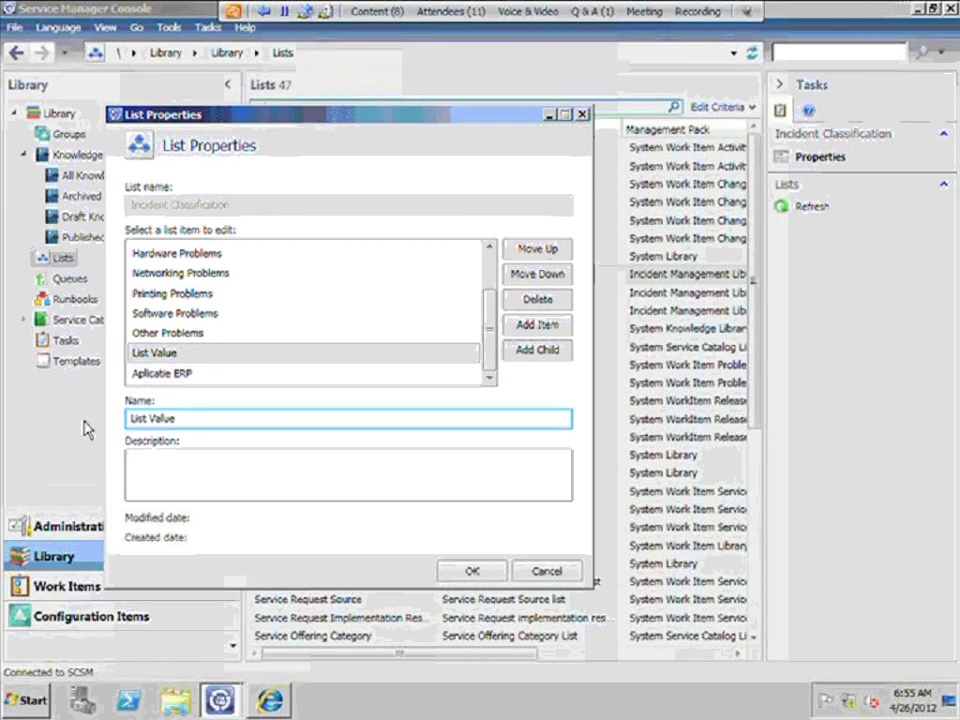
key(ctrl+a)
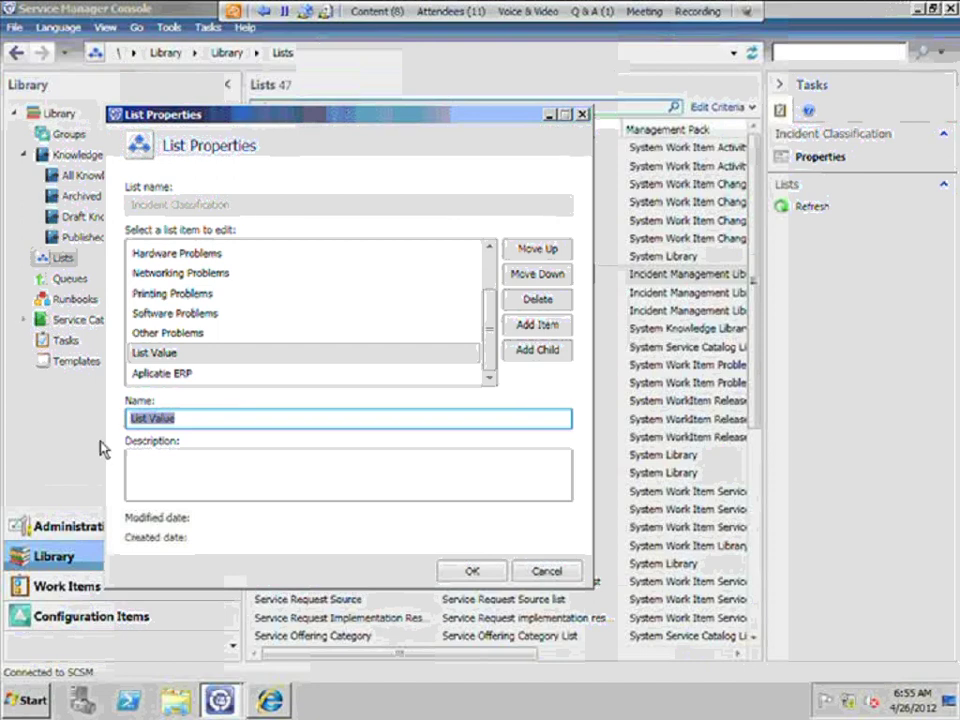
text(A)
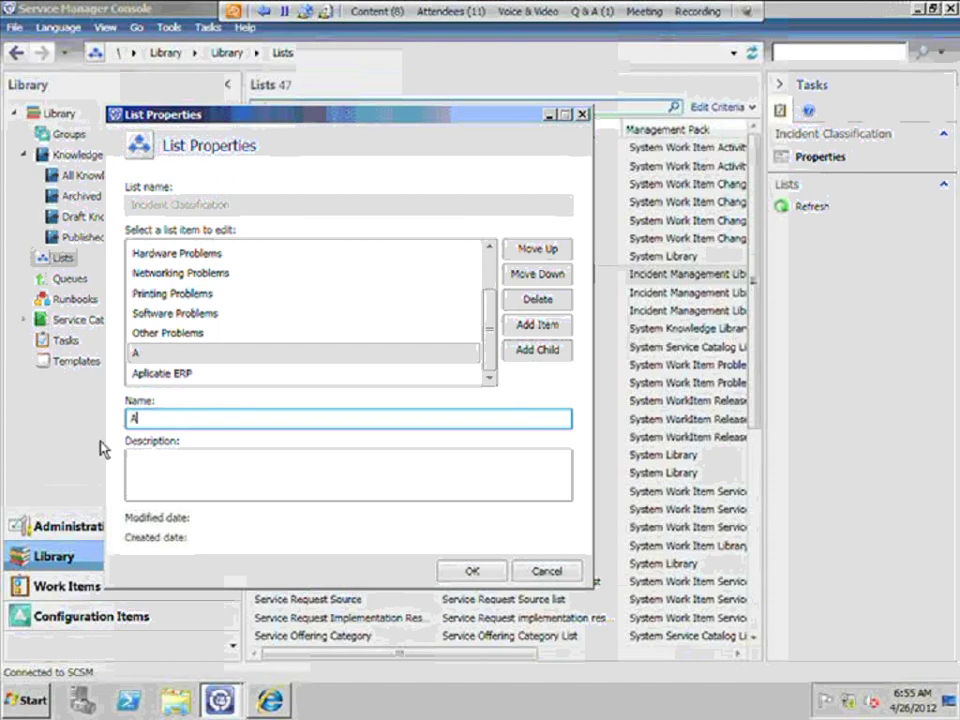
text(plicat)
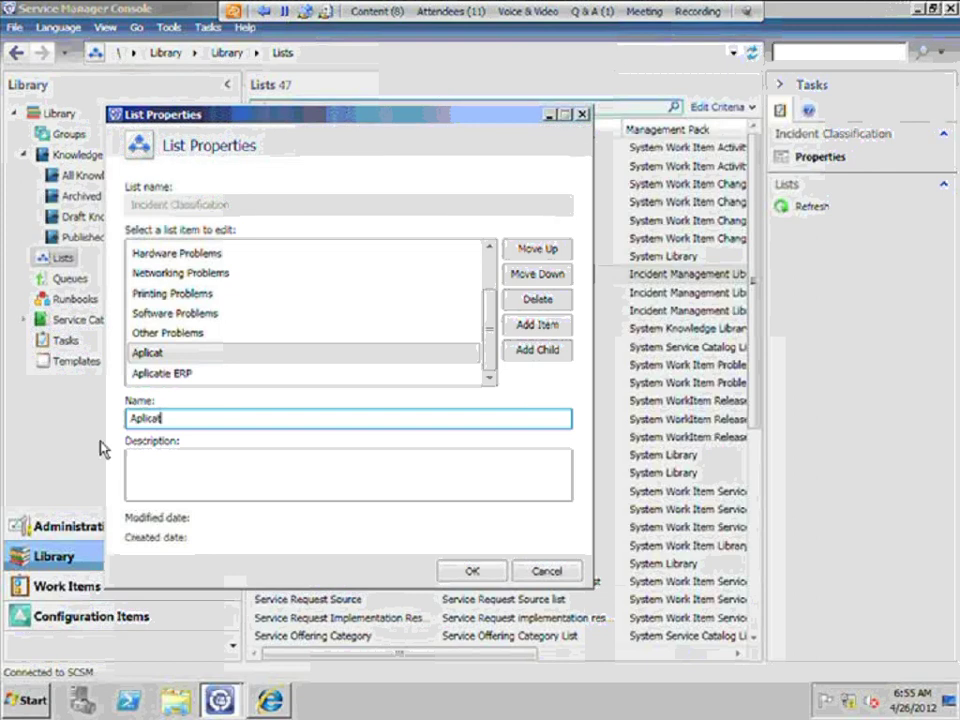
key(BackSpace)
key(BackSpace)
key(BackSpace)
key(BackSpace)
key(BackSpace)
key(BackSpace)
key(BackSpace)
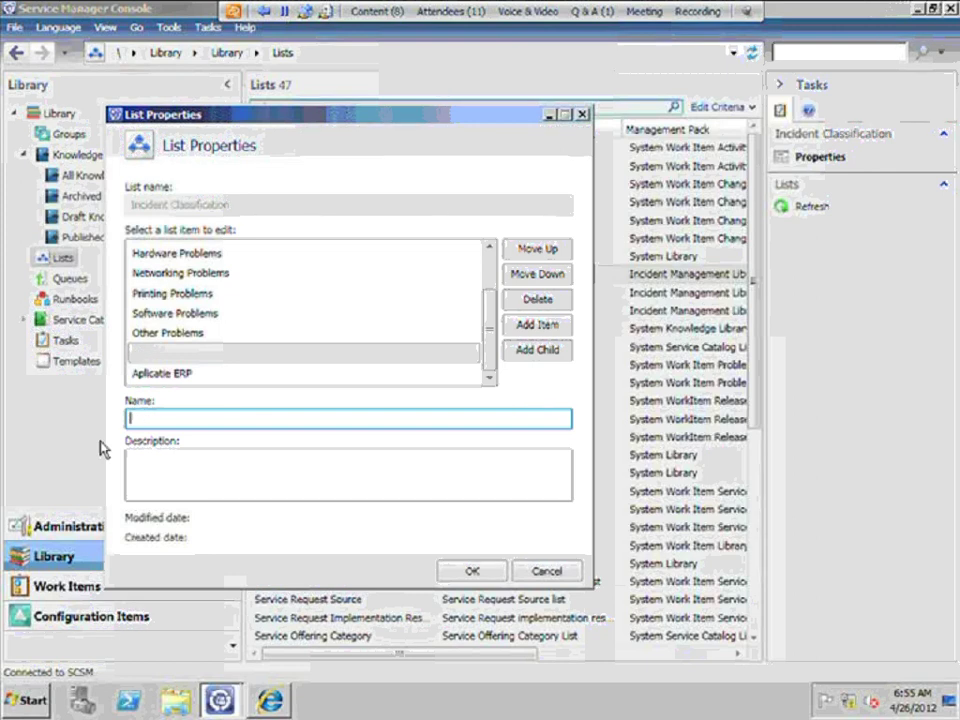
text(Portal S)
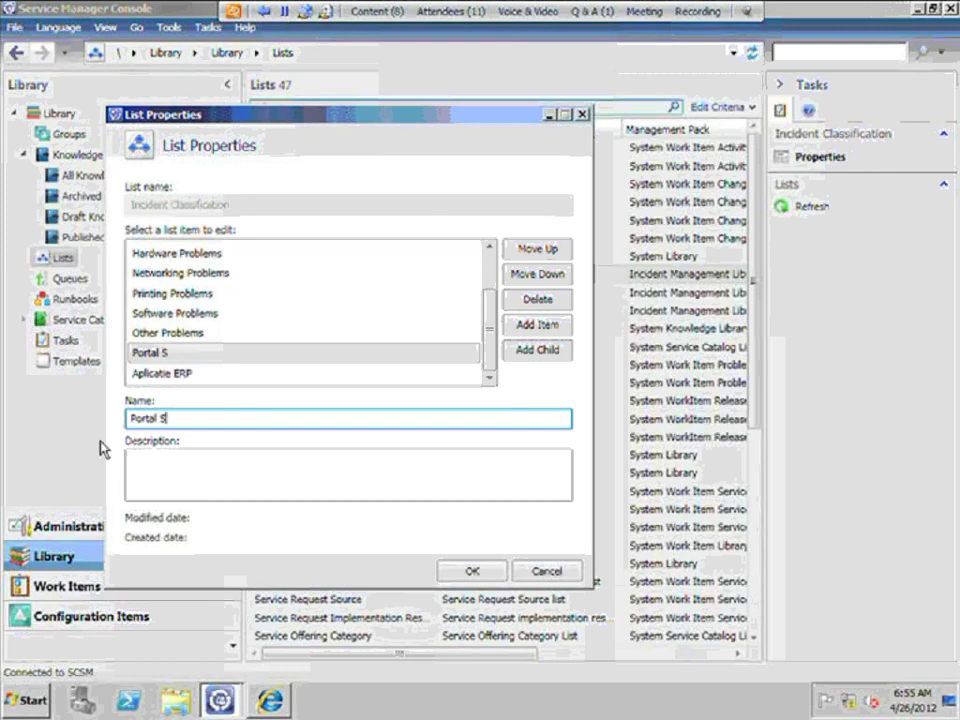
text(haerPoin)
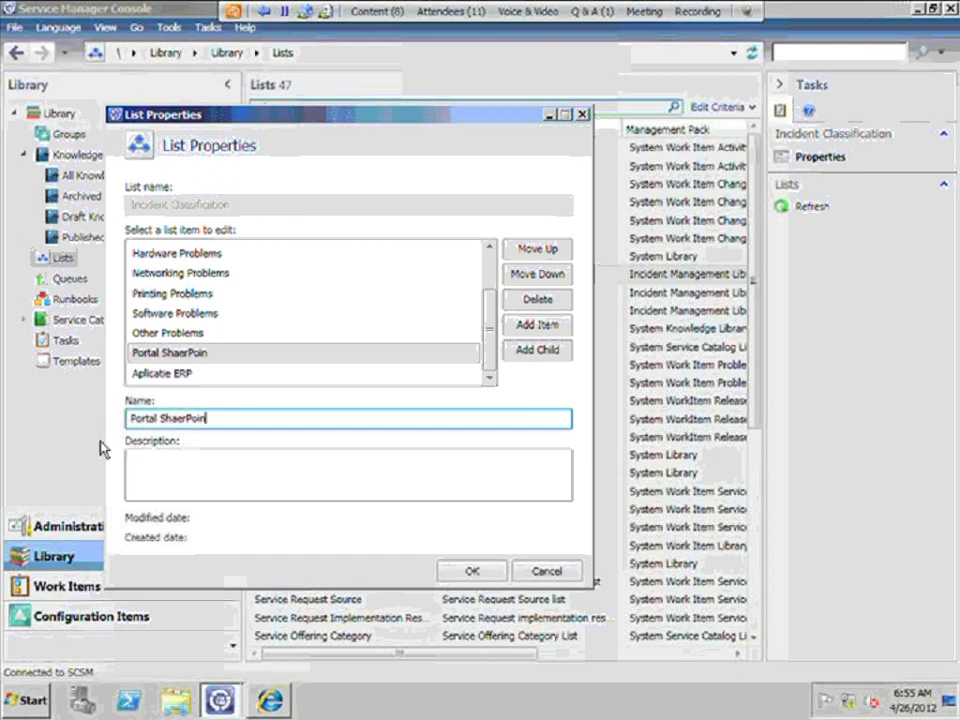
text(t)
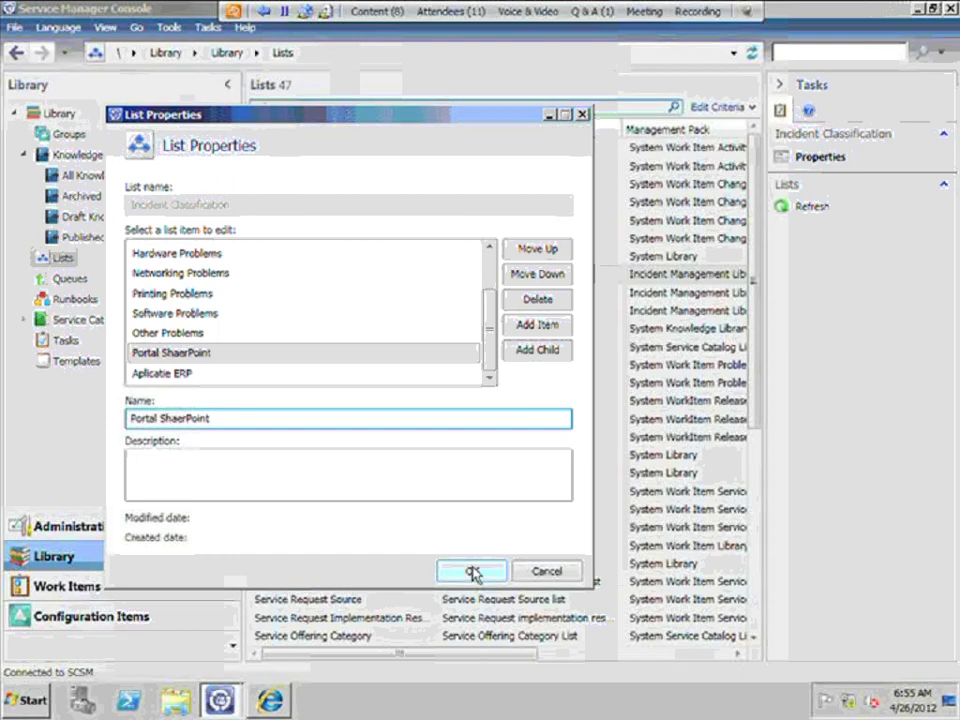
click(473, 572)
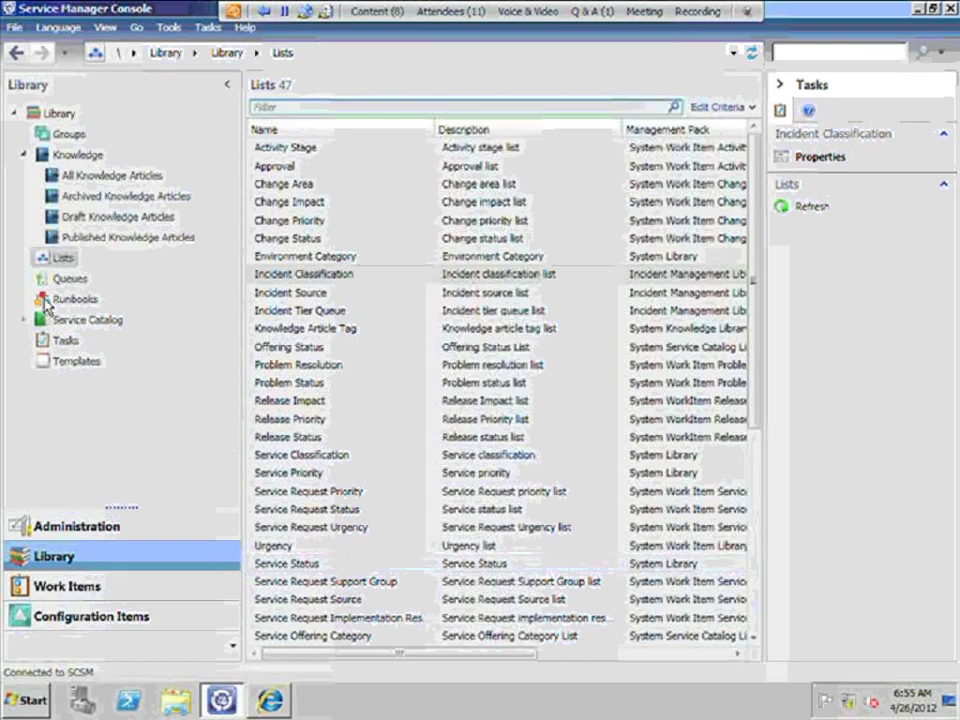
- Browse the Library's queues and Service Catalog, and open the properties of the Sample Access Services service offering
click(70, 279)
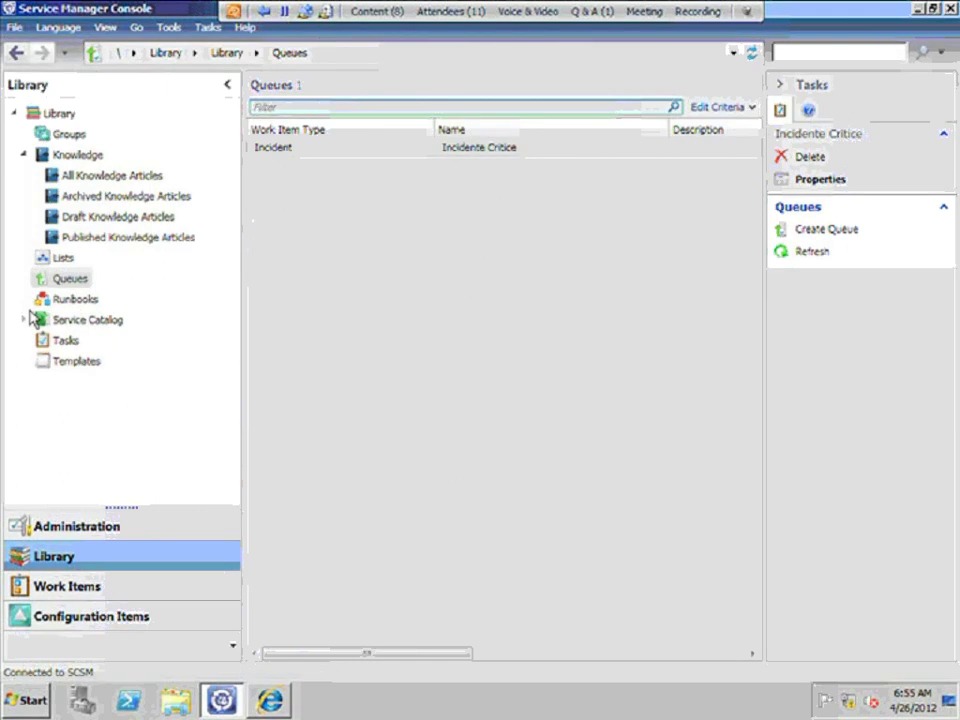
double_click(104, 321)
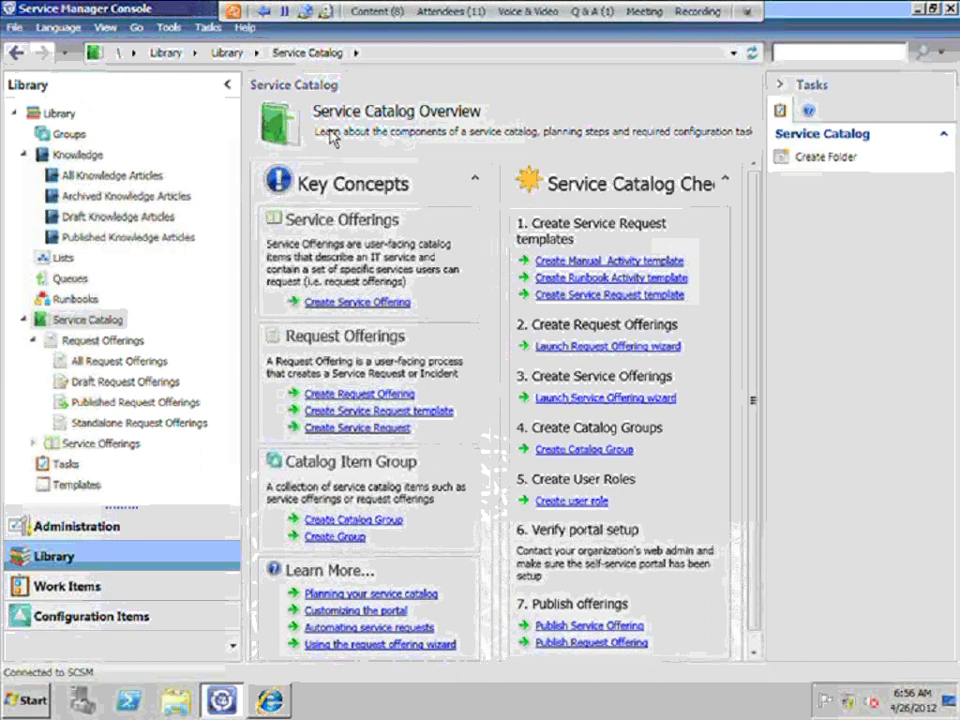
click(100, 443)
click(355, 160)
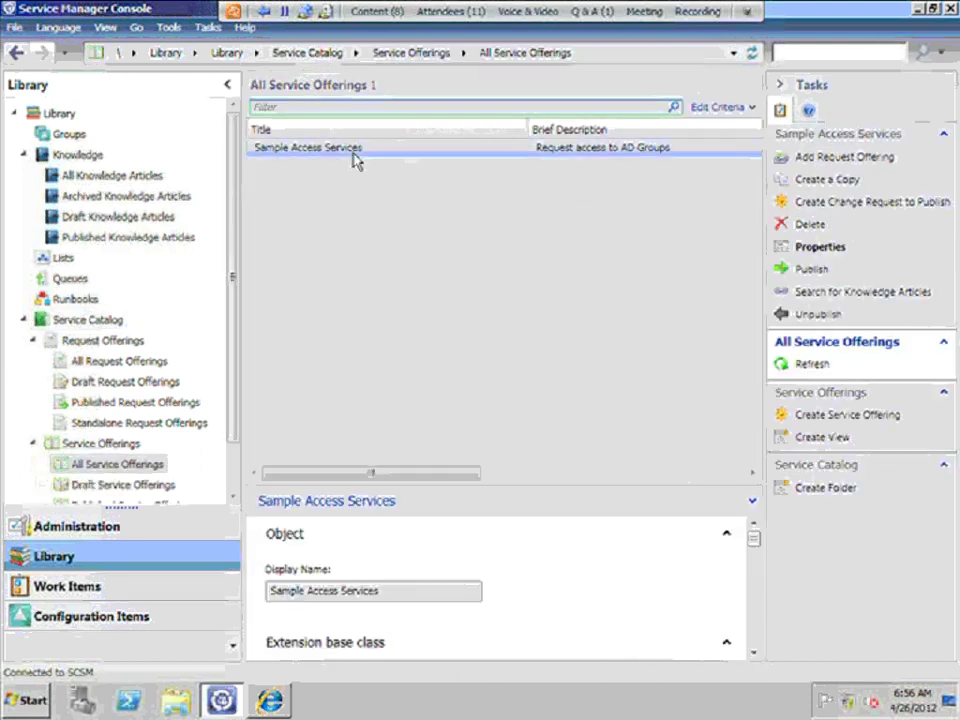
click(827, 250)
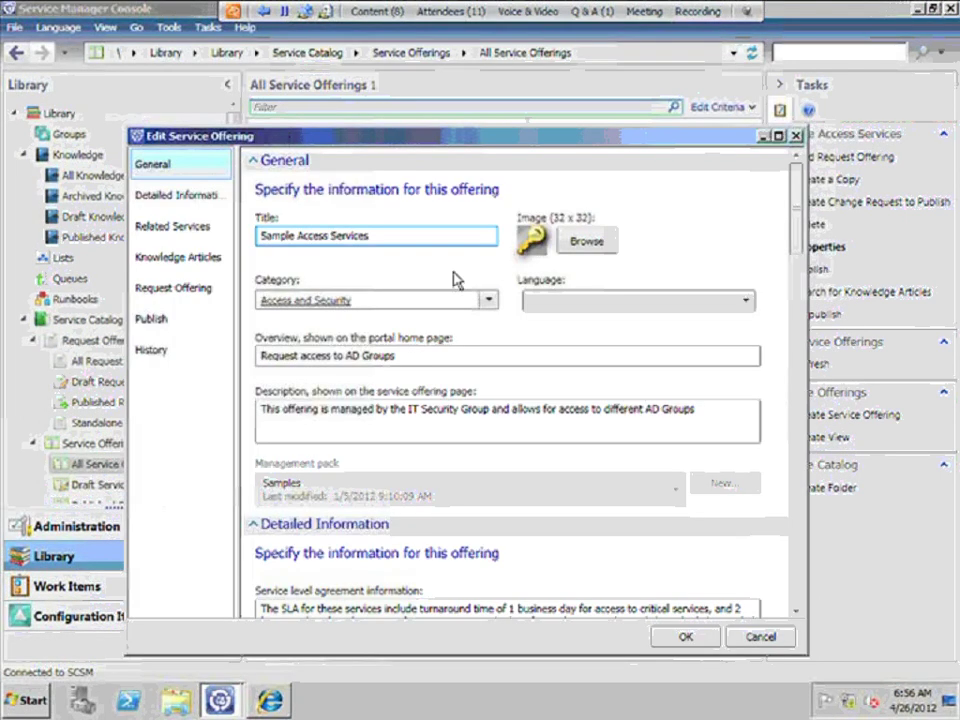
- Examine the service offering's category choices, service level and cost information, and its grouped request offerings
click(494, 303)
click(494, 302)
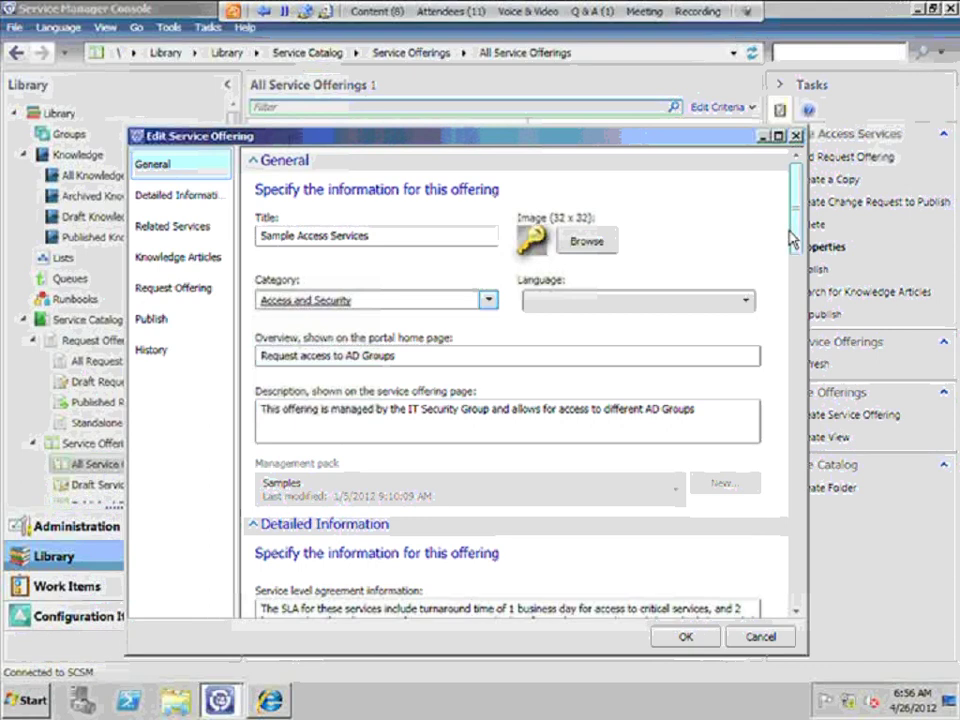
drag(795, 240, 797, 285)
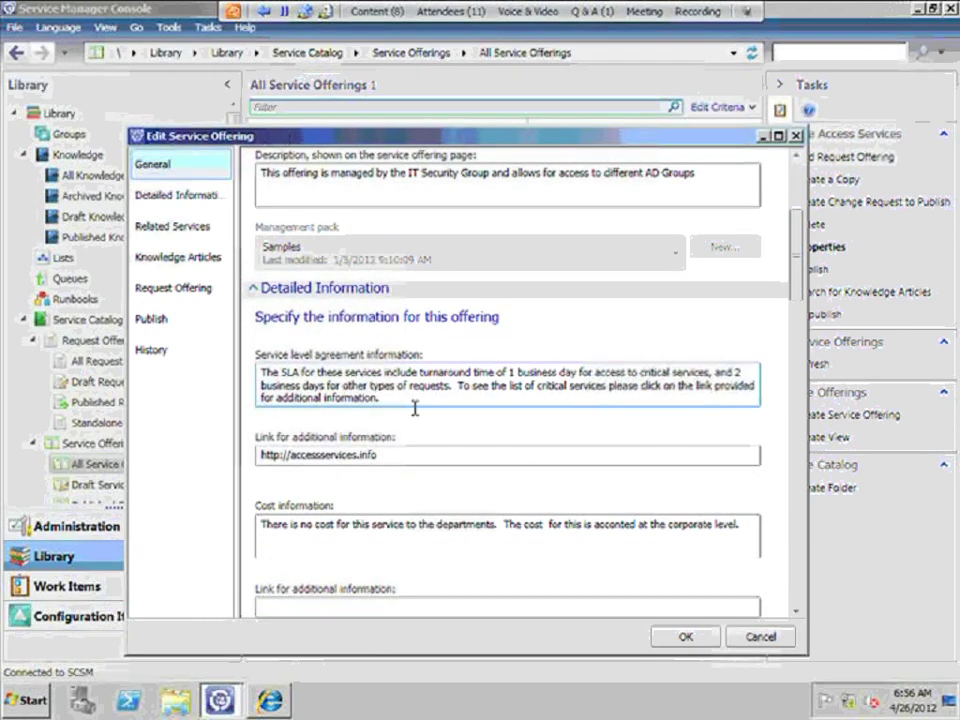
click(428, 462)
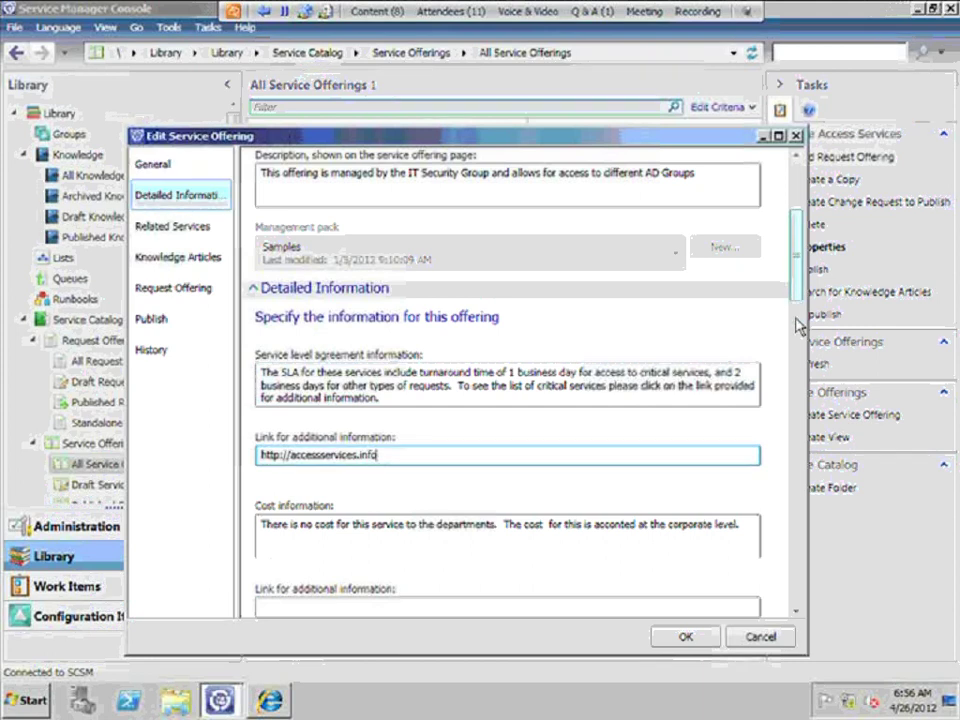
drag(800, 325, 801, 461)
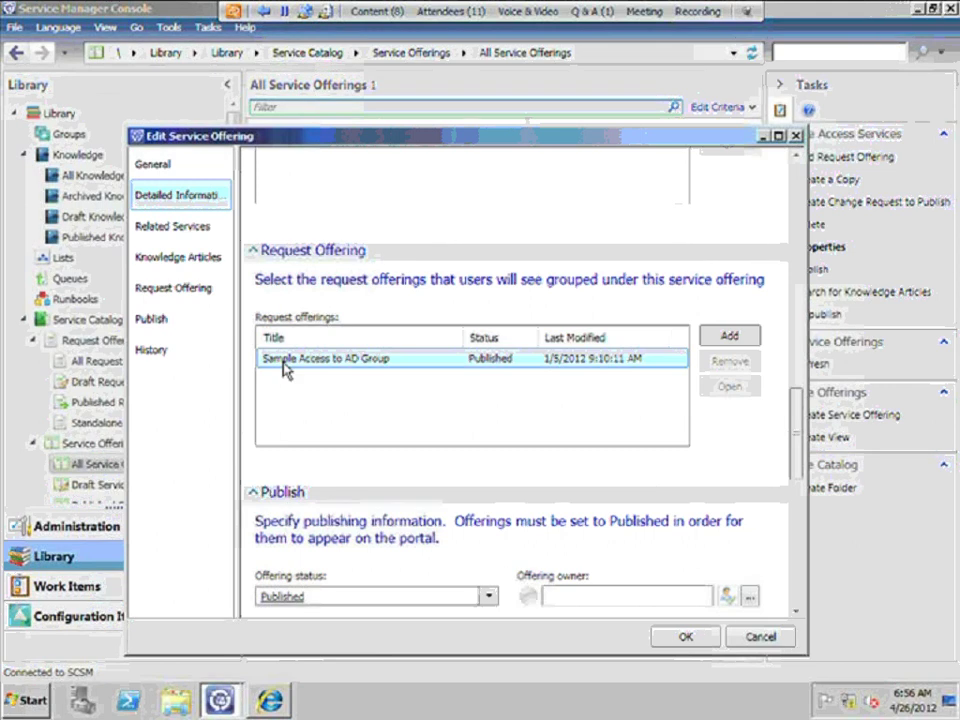
- Review the service offering's grouped request offering, publishing information and history, and close the properties without saving
click(349, 364)
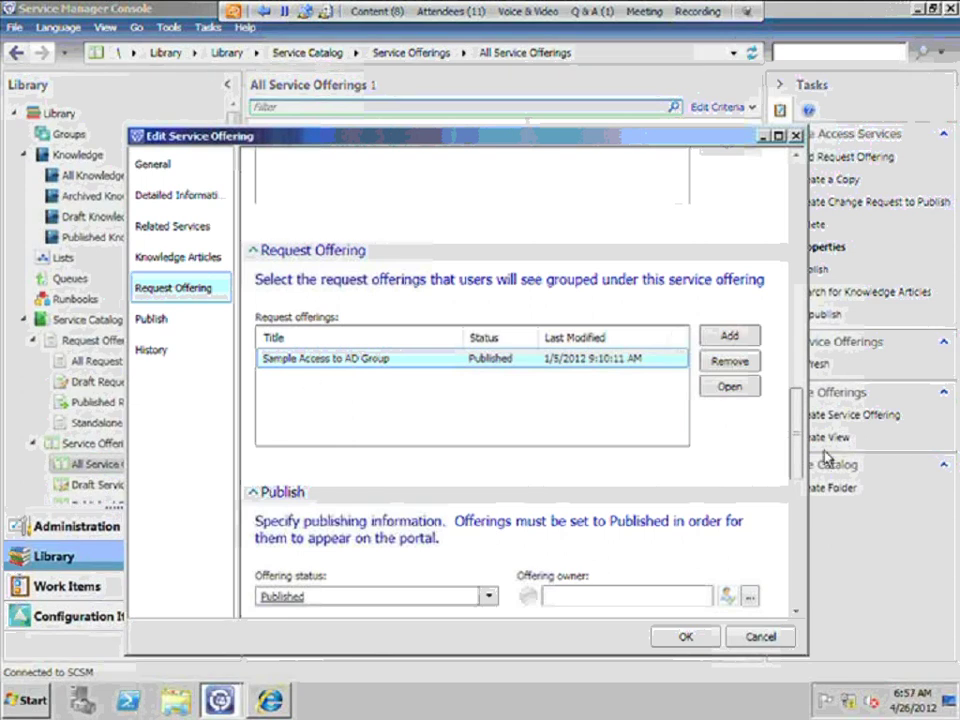
drag(798, 456, 796, 536)
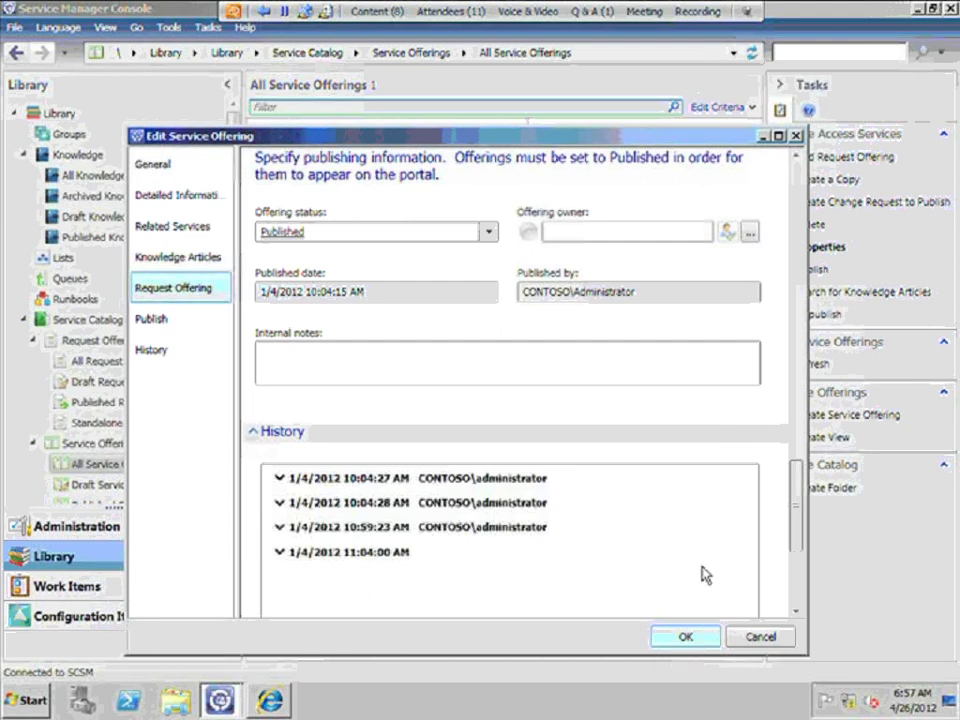
click(780, 637)
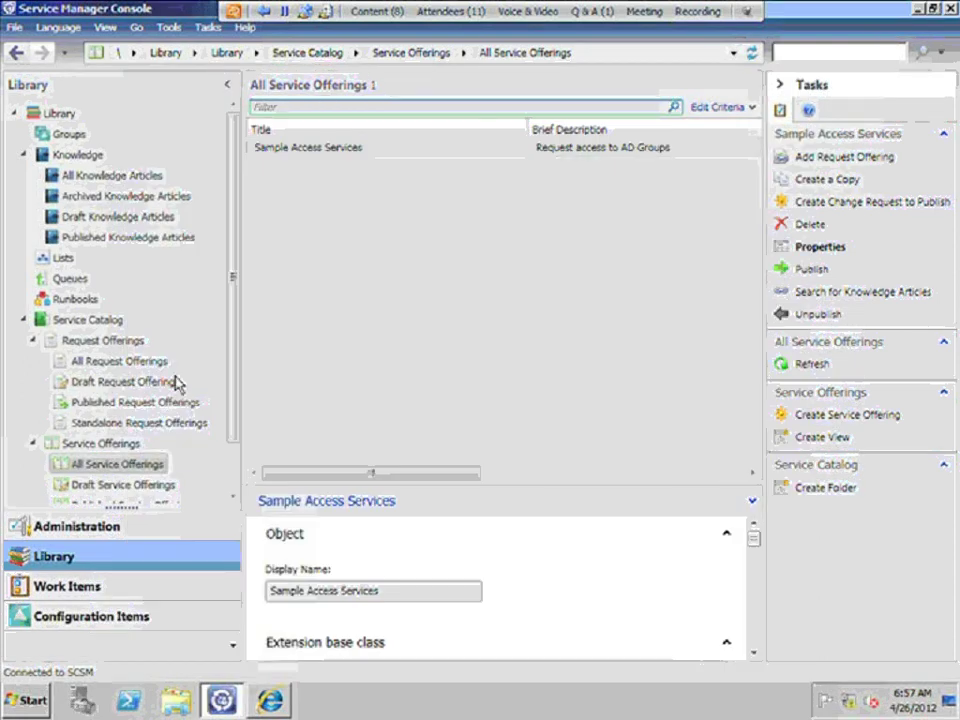
- Open the properties of the Sample Access to AD Group request offering and review its general information and user prompts
click(100, 366)
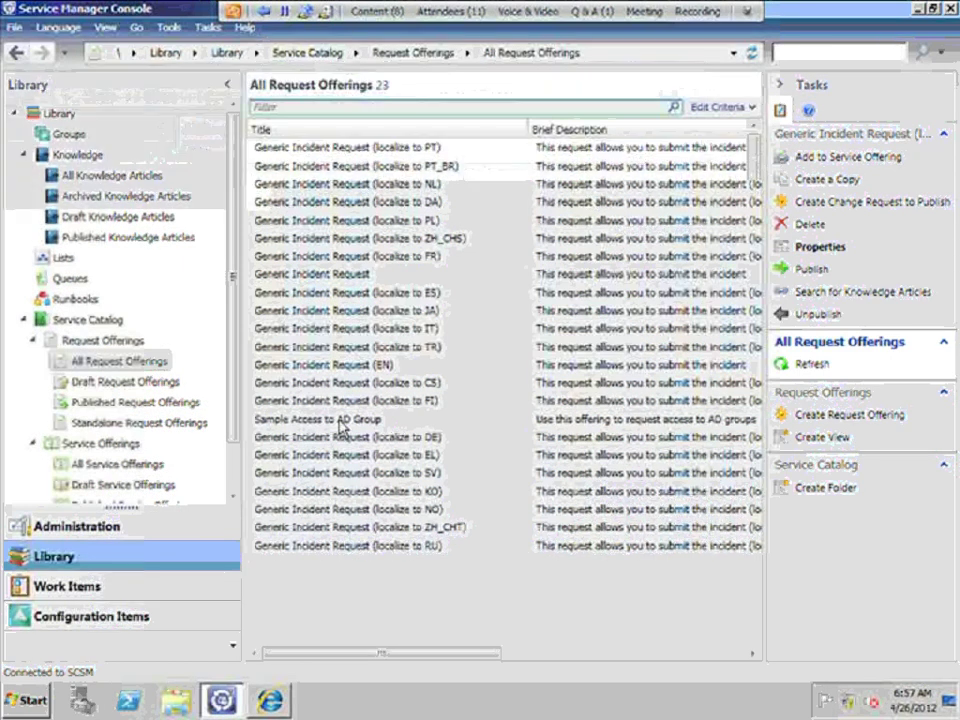
click(340, 422)
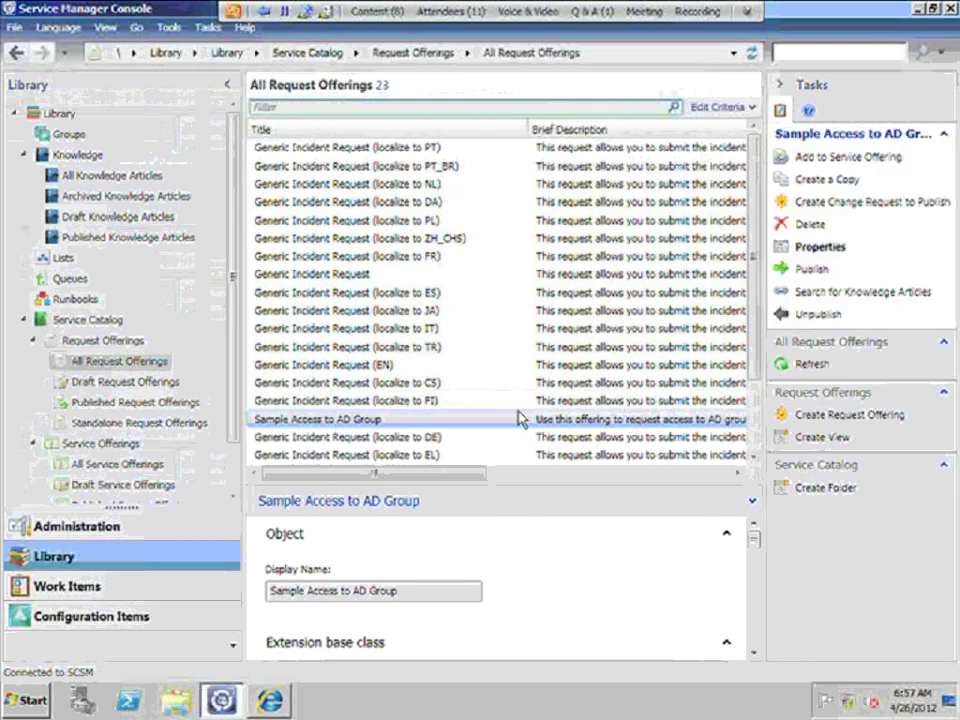
click(824, 249)
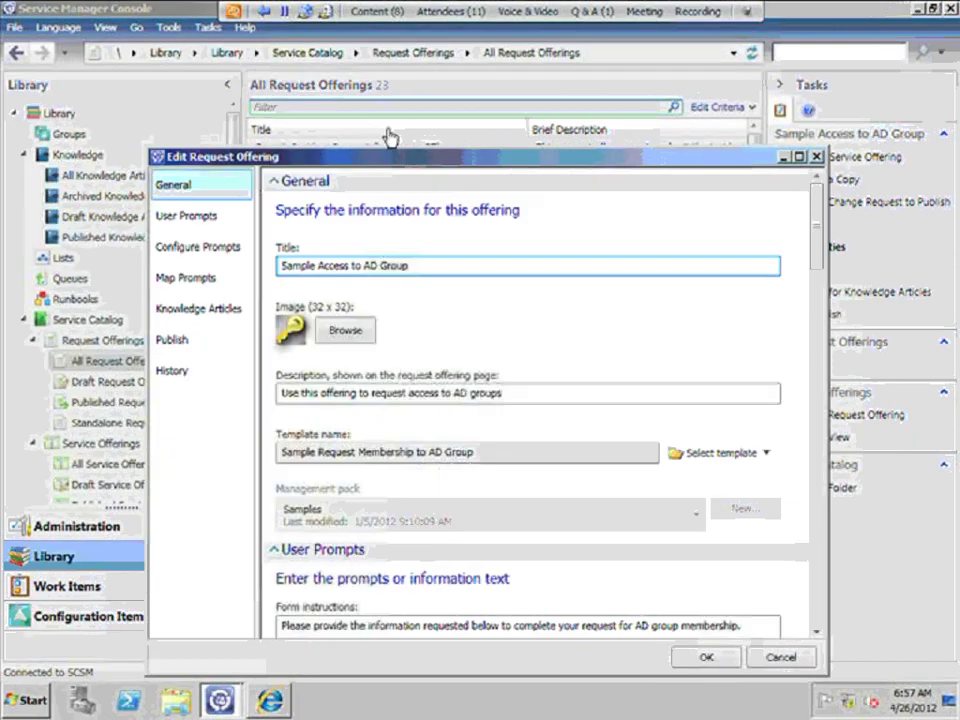
drag(422, 163, 410, 111)
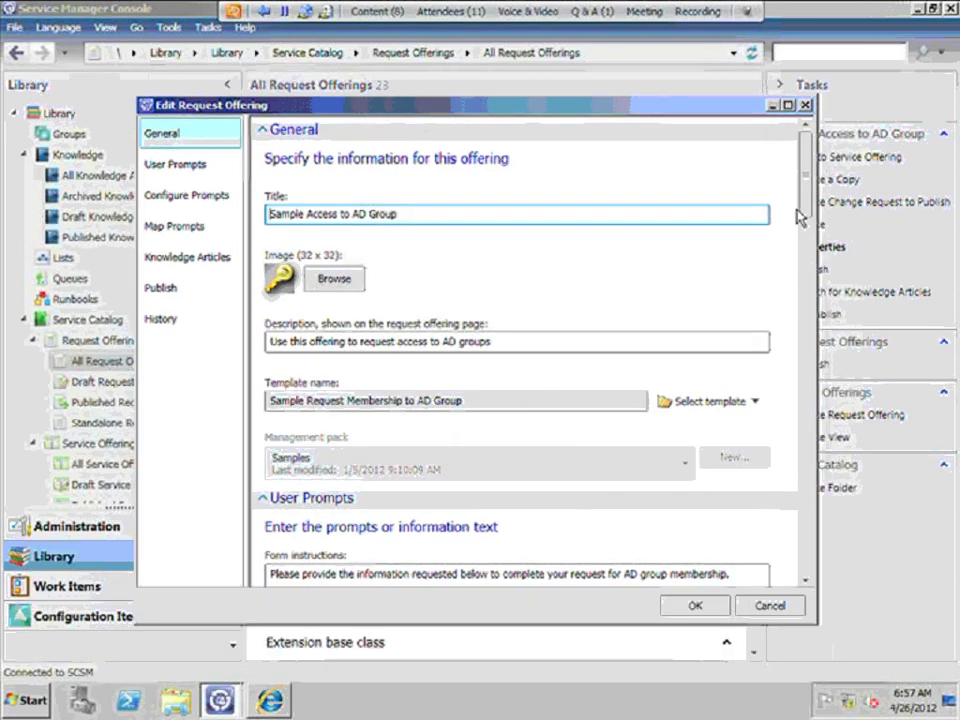
drag(806, 207, 806, 285)
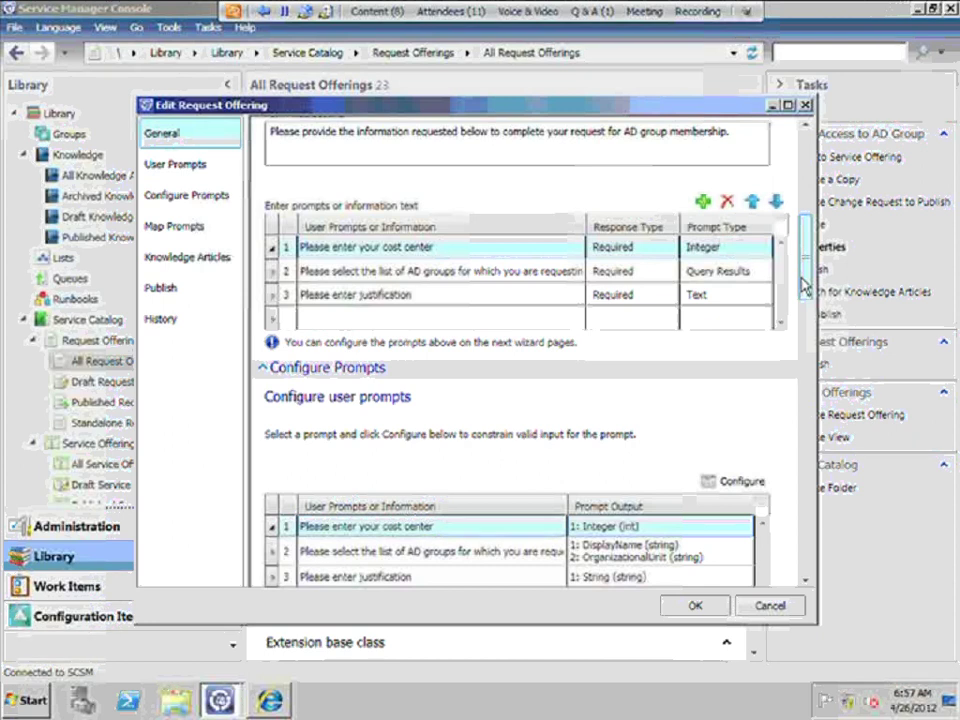
- Examine the available prompt types for the cost center prompt and choose Integer
click(740, 250)
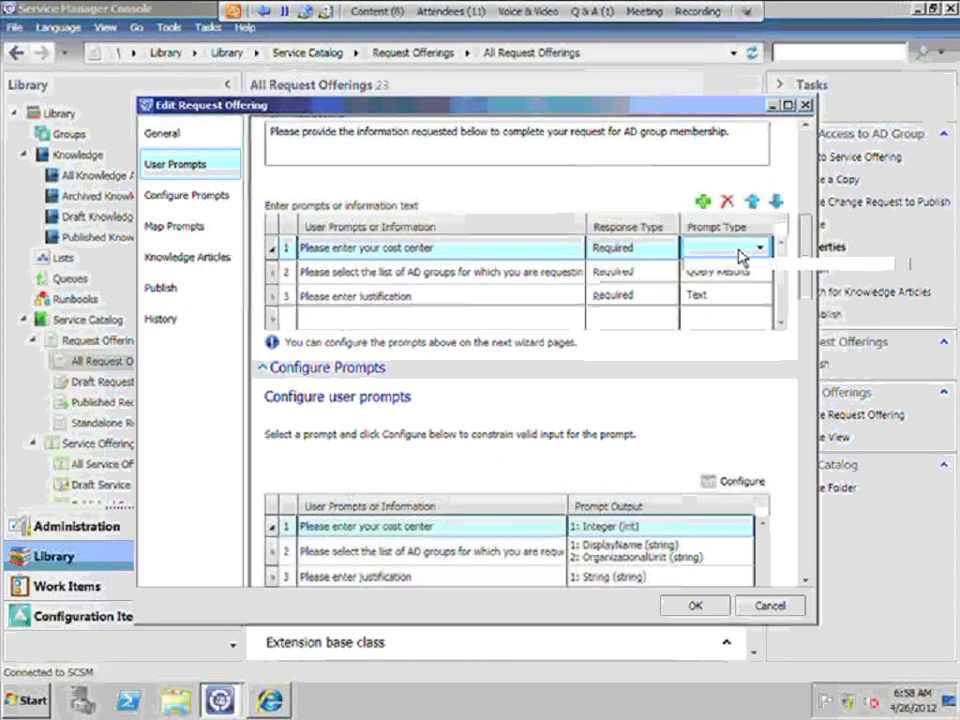
click(759, 248)
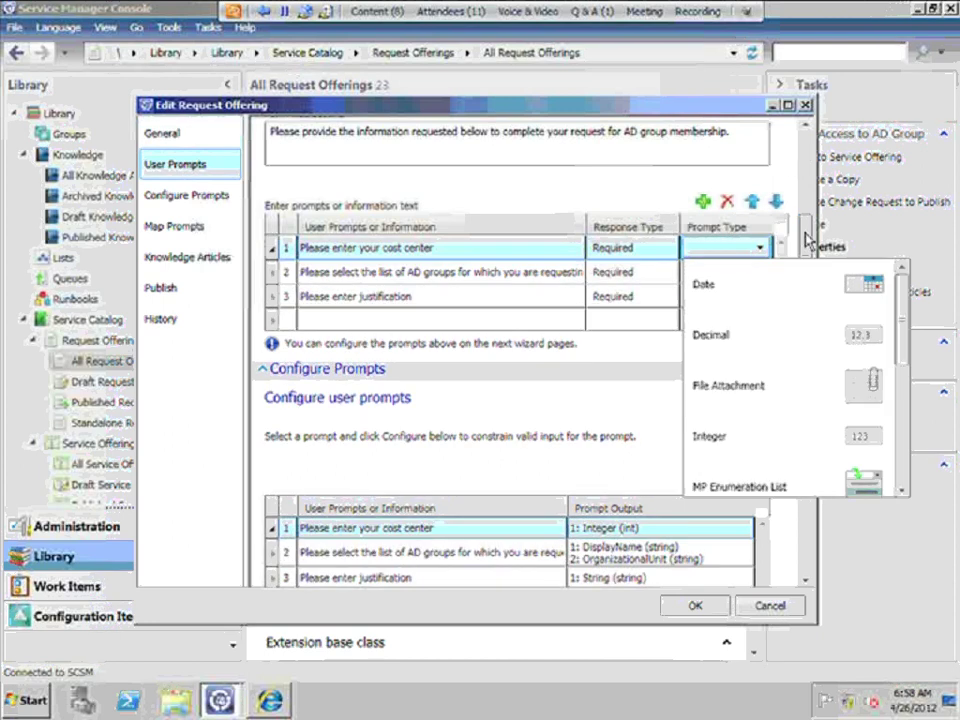
click(781, 262)
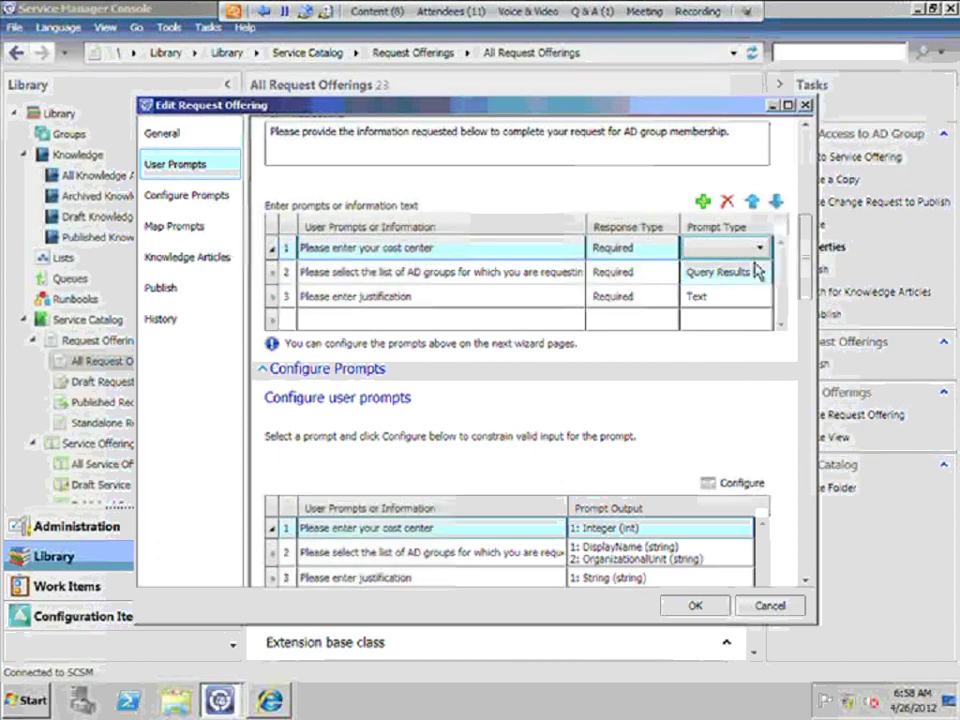
click(760, 248)
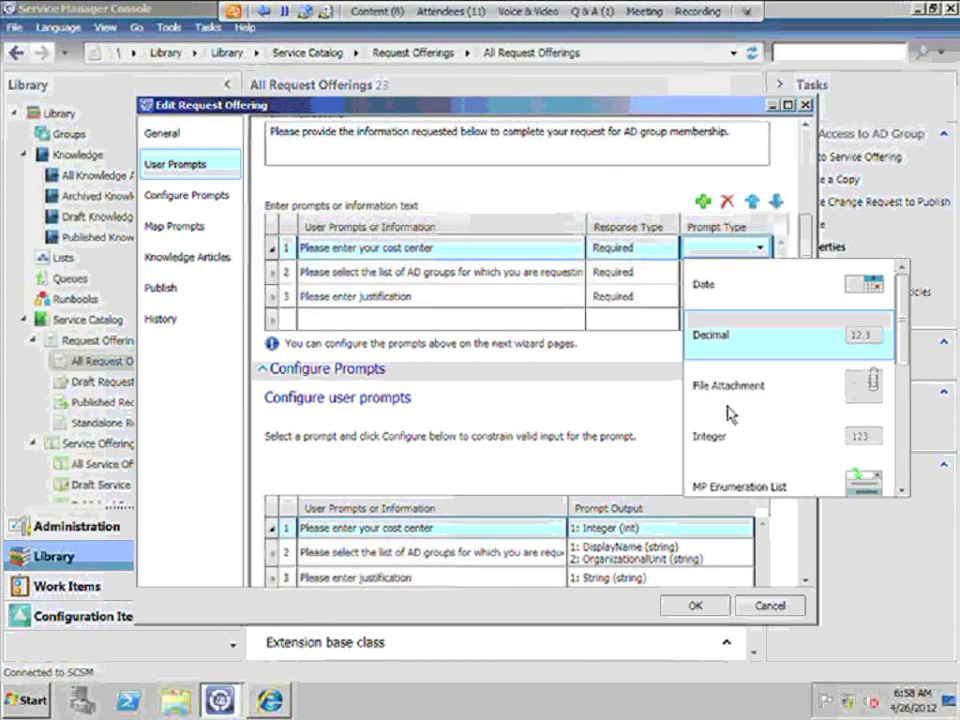
click(724, 446)
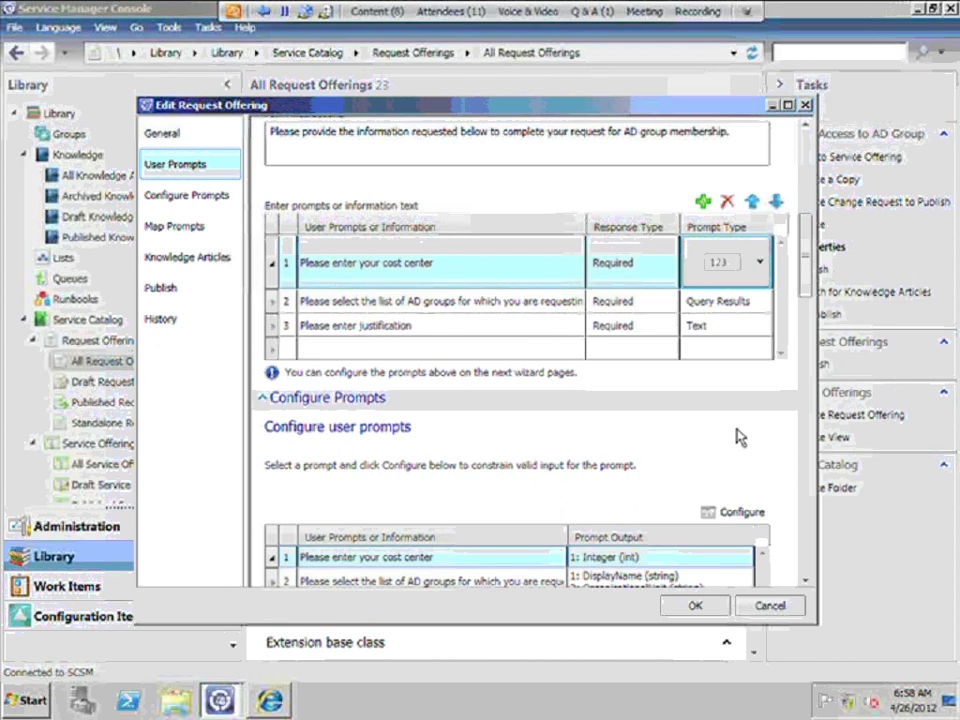
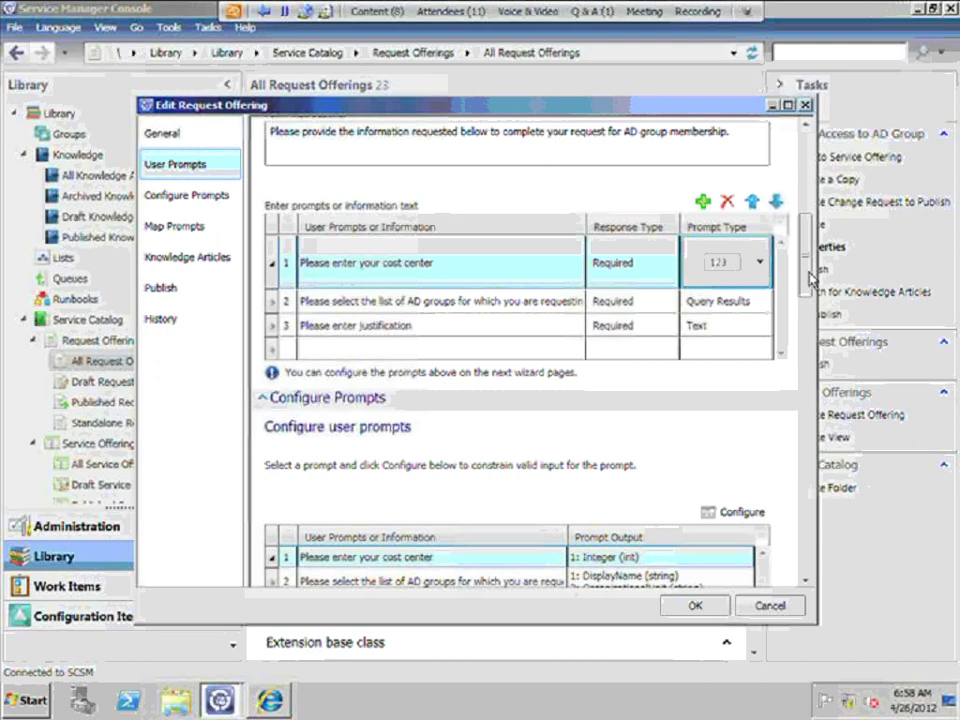
- Review the request offering's prompt outputs, property mapping, knowledge articles and publishing settings, and close it without saving
drag(810, 280, 803, 335)
mouse_move(586, 305)
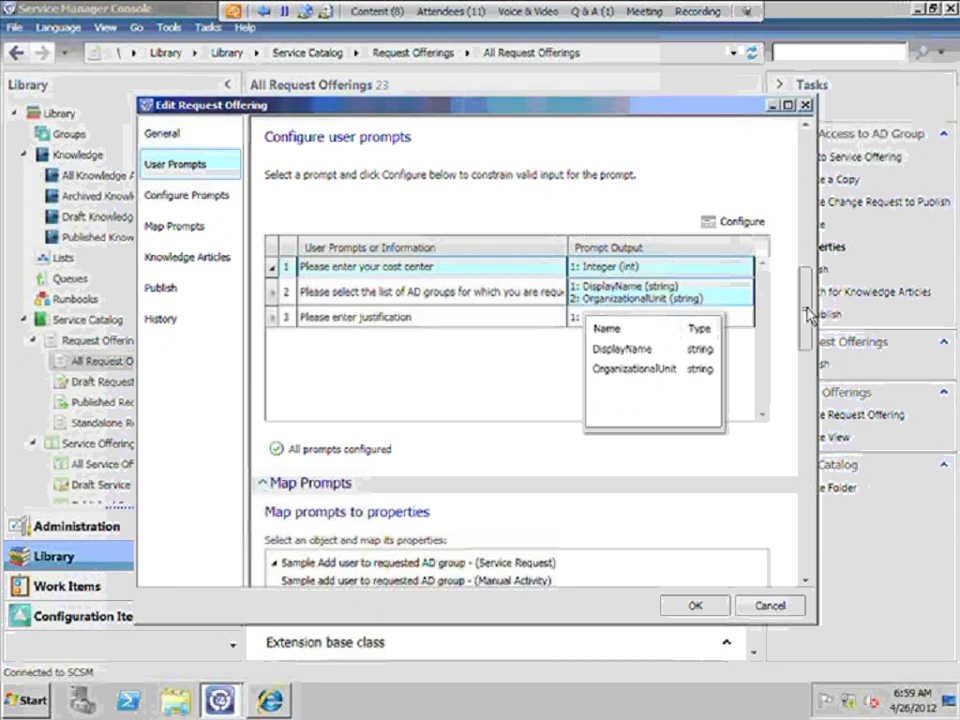
scroll(798, 369, down, 5)
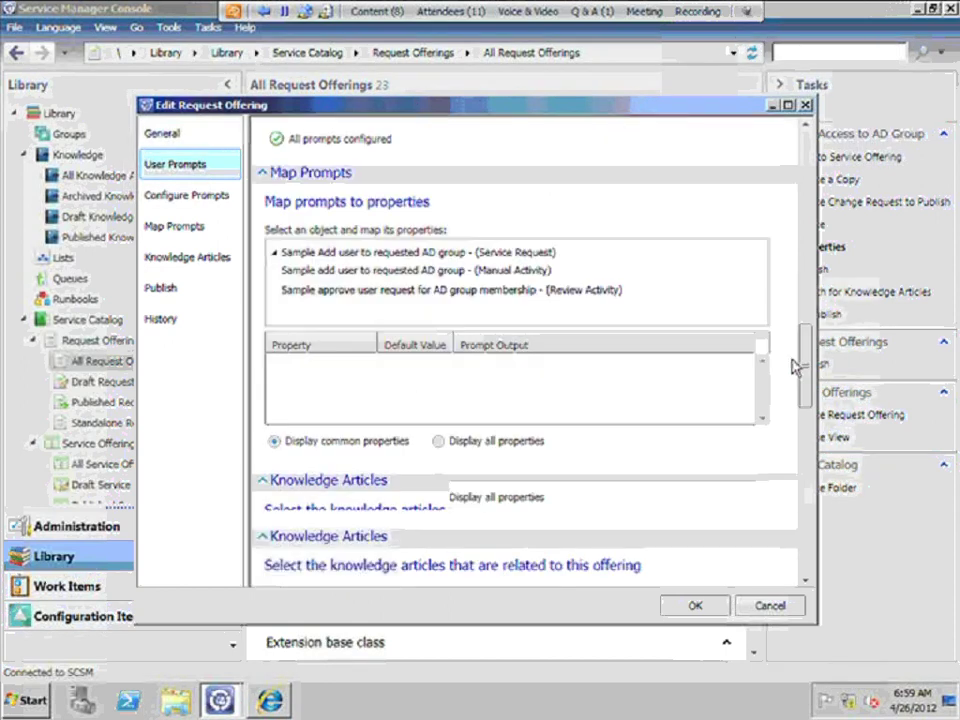
click(482, 253)
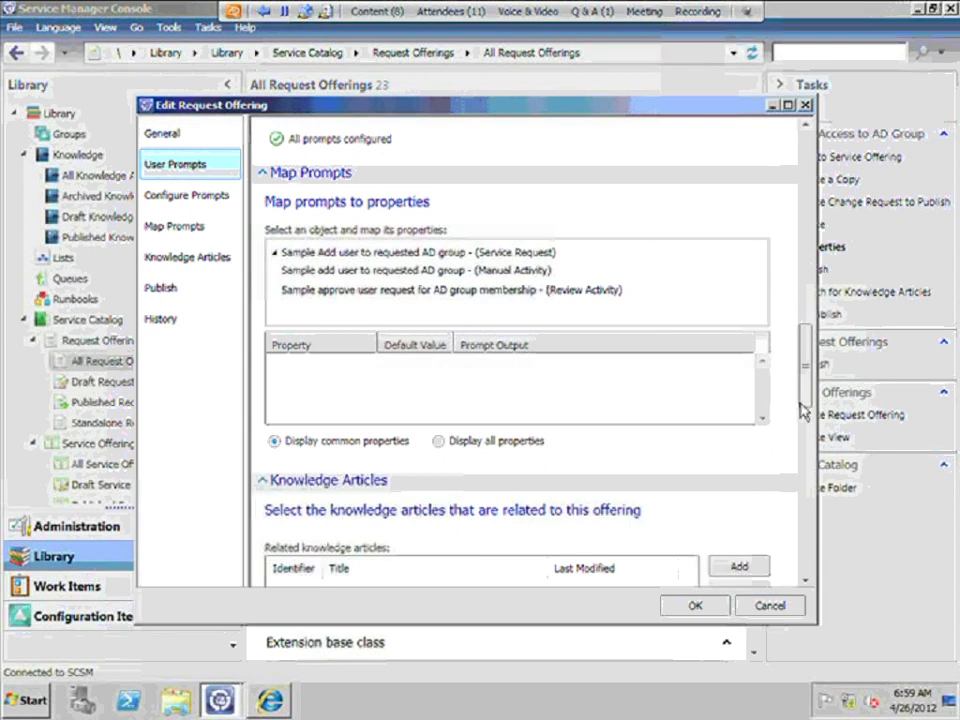
scroll(806, 450, down, 3)
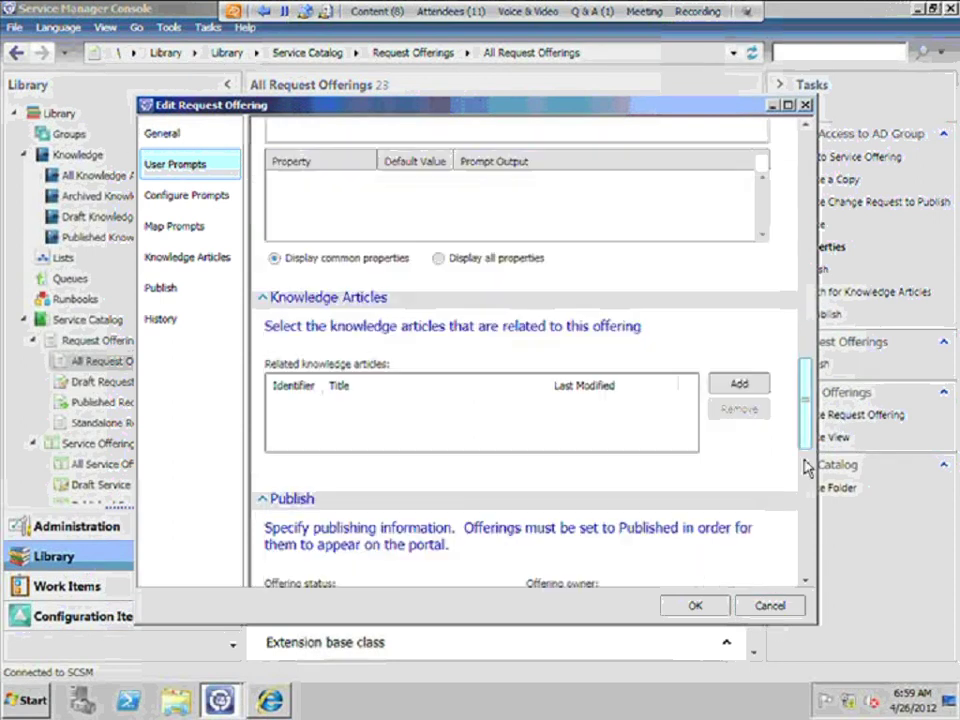
scroll(806, 468, down, 3)
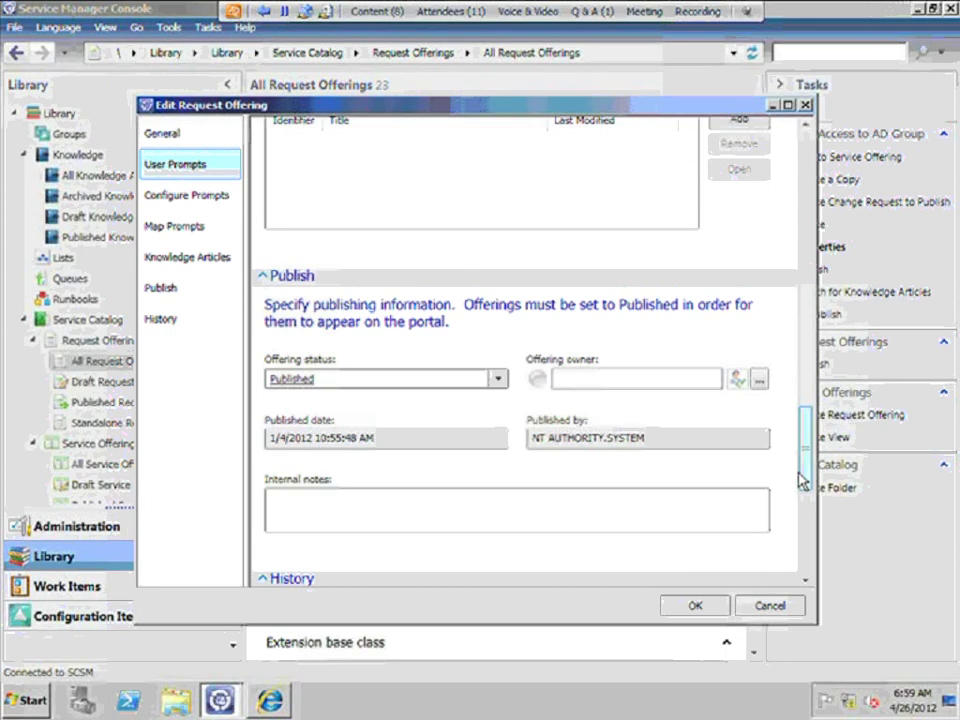
click(770, 606)
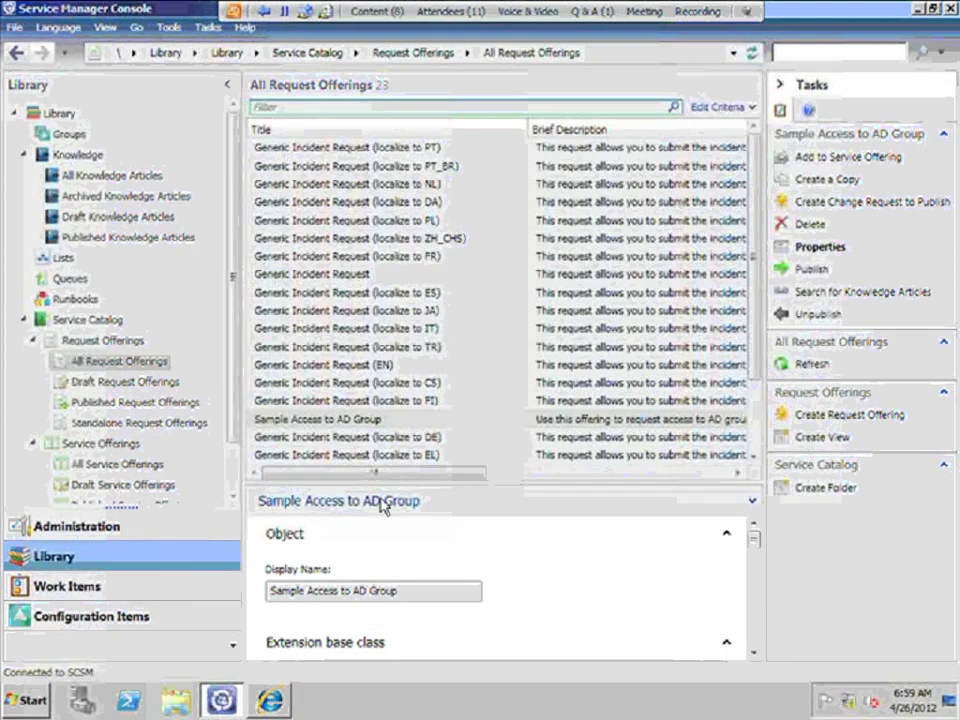
- View the properties of the Sample Request Membership to AD Group template in the Library and close them without changes
scroll(234, 481, down, 1)
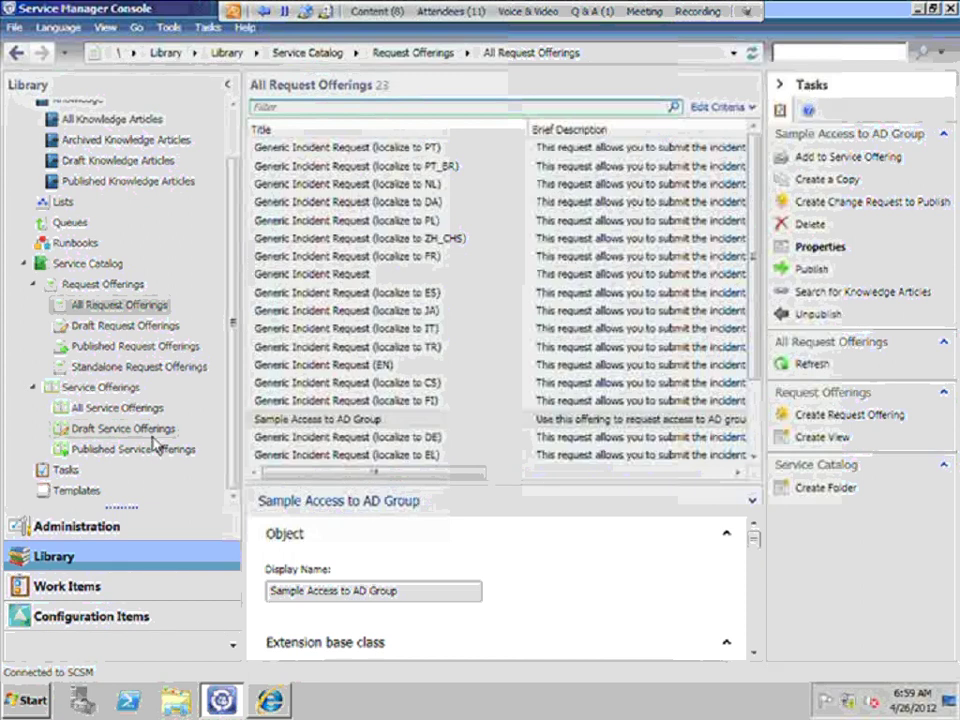
click(80, 492)
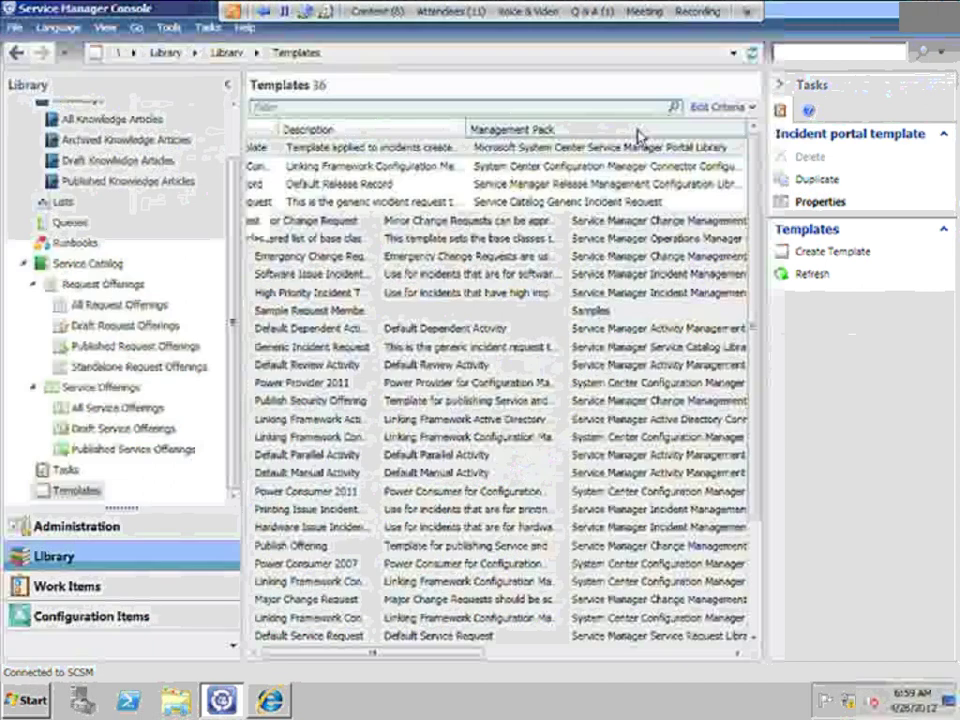
click(505, 311)
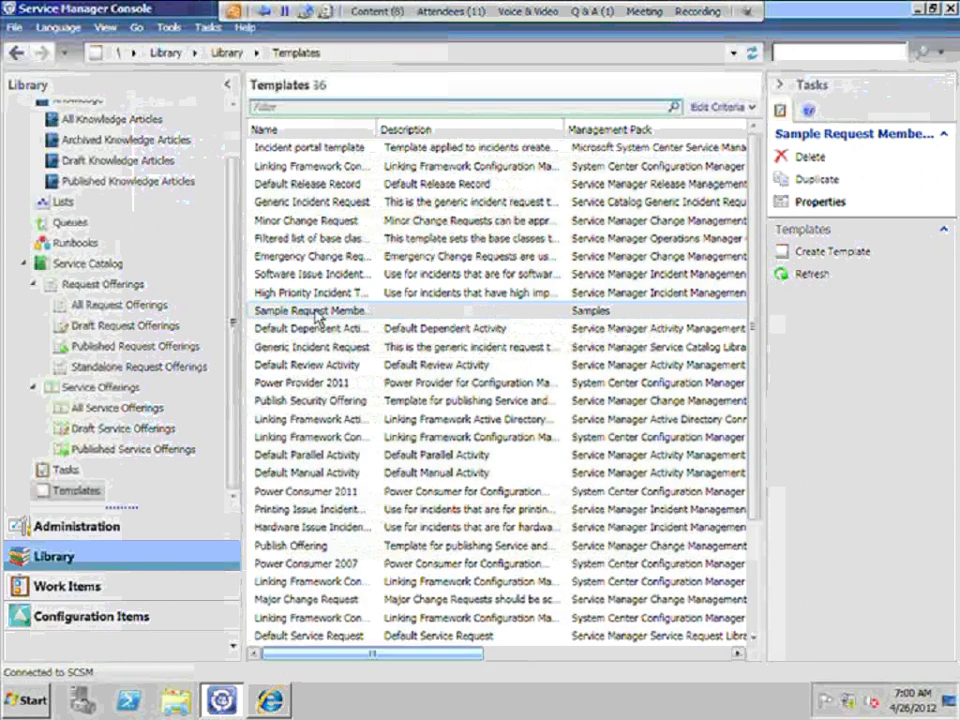
click(833, 202)
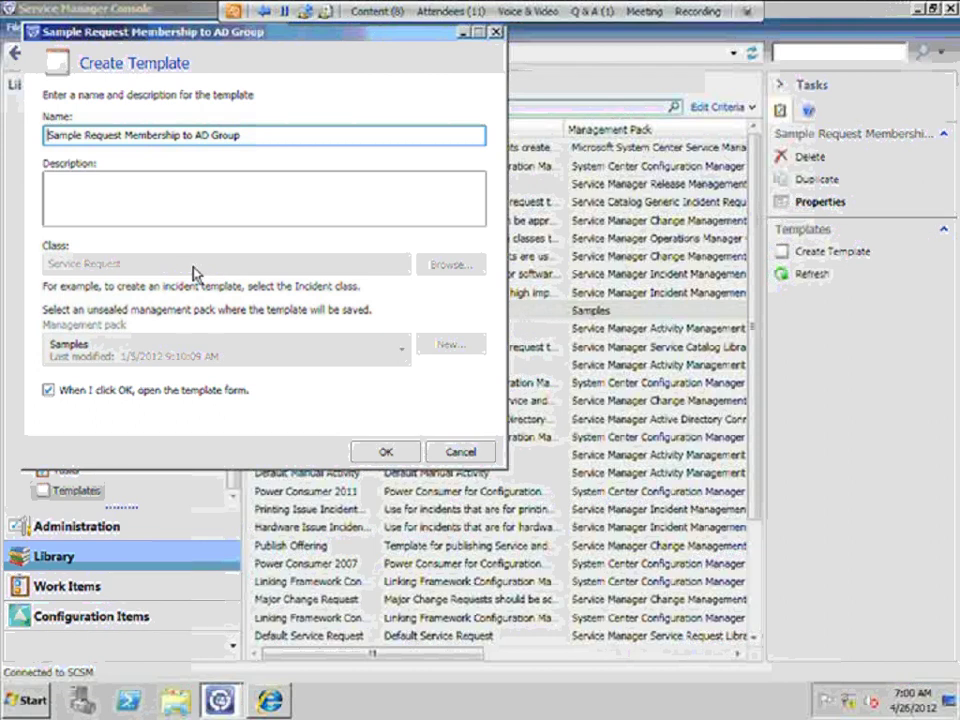
click(480, 454)
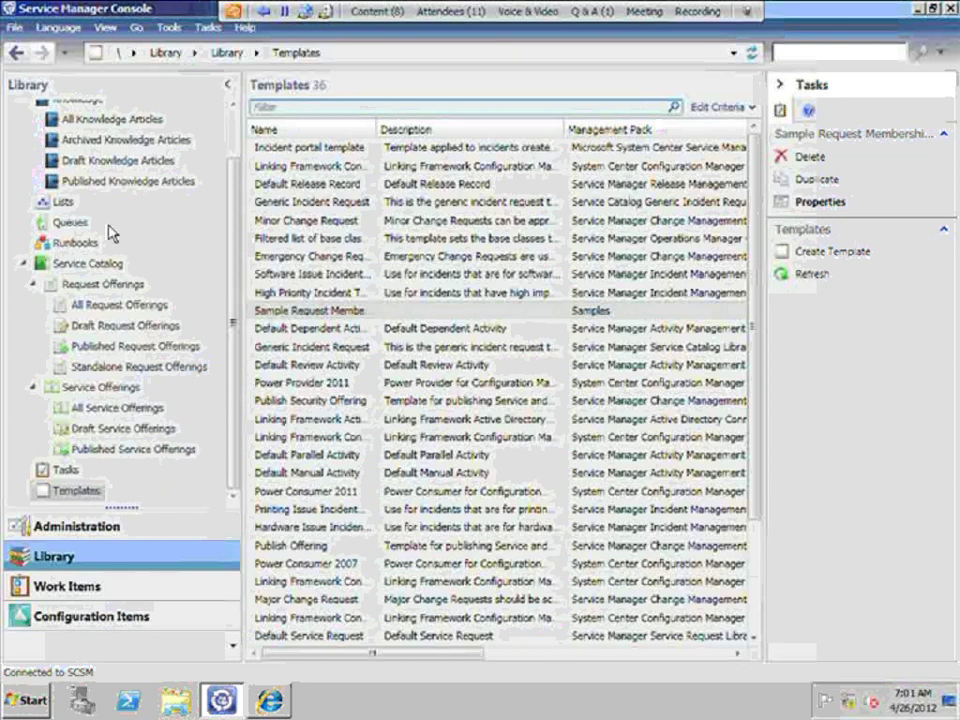
- Switch to SMPortal in Internet Explorer and open the Sample Access to AD Group request form from Sample Access Services
key(alt+Tab)
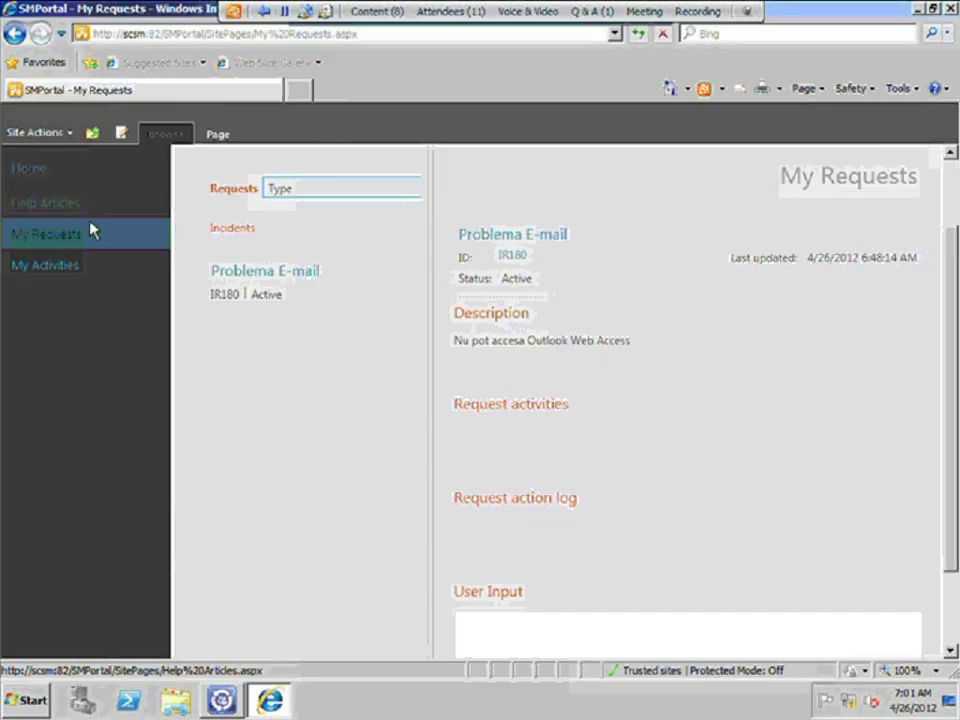
click(86, 196)
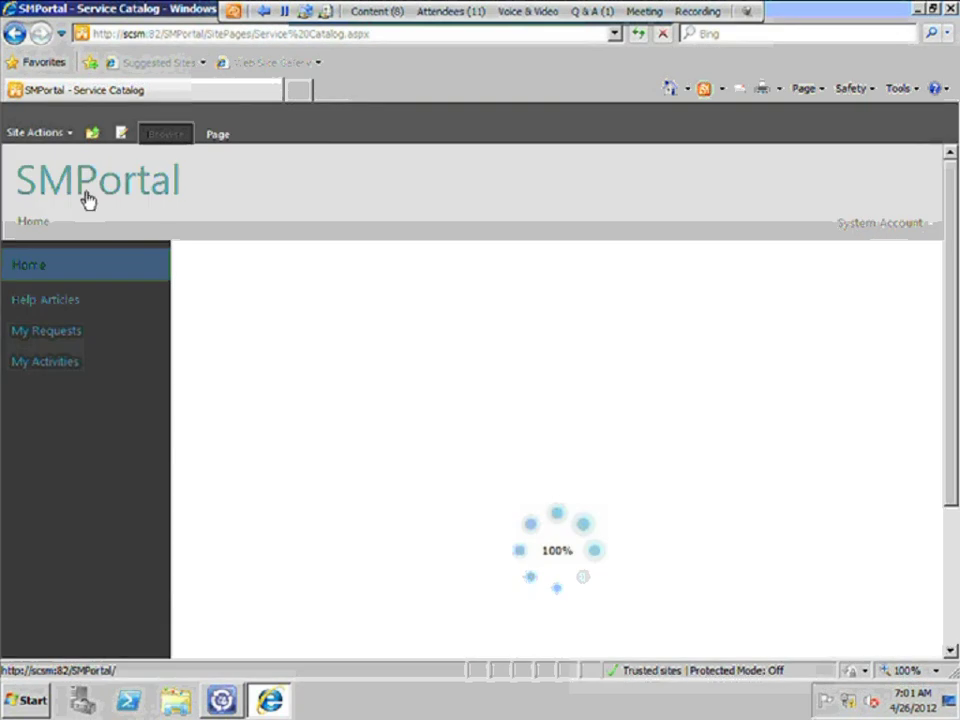
scroll(86, 200, down, 1)
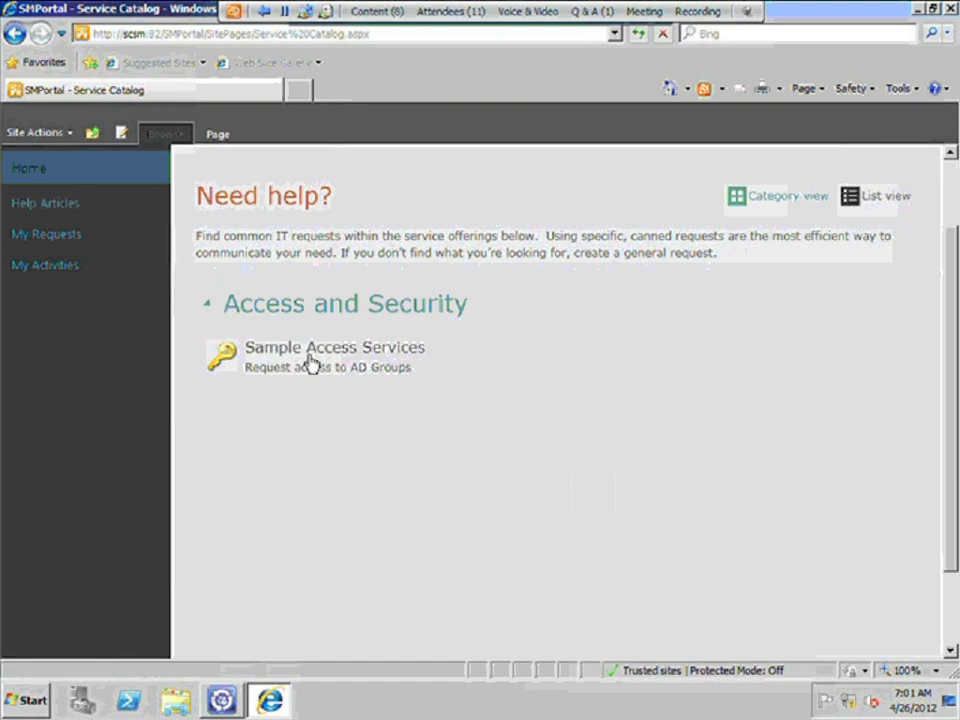
click(311, 364)
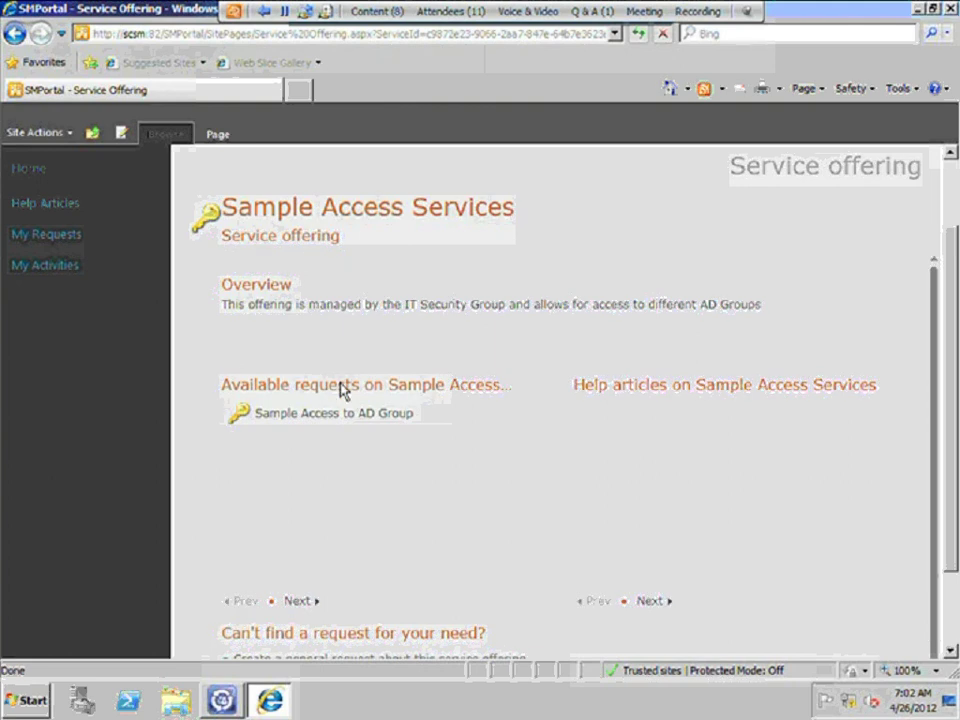
click(348, 421)
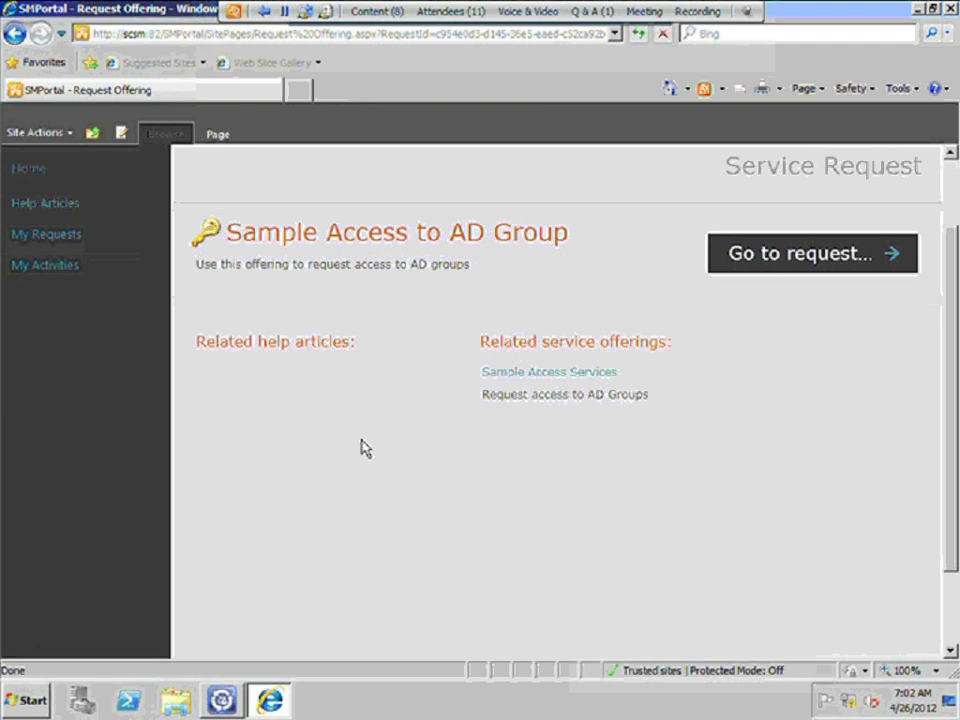
click(810, 266)
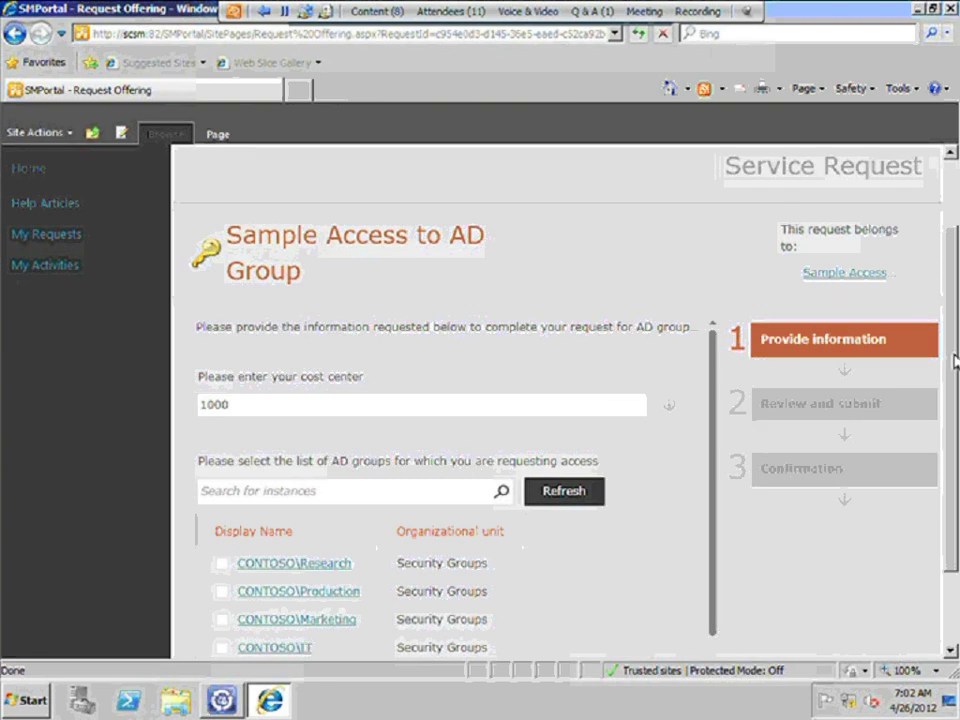
- Set the request's cost center to 1234 and select the CONTOSO\Marketing and CONTOSO\IT groups for access
scroll(180, 347, down, 1)
key(ctrl+a)
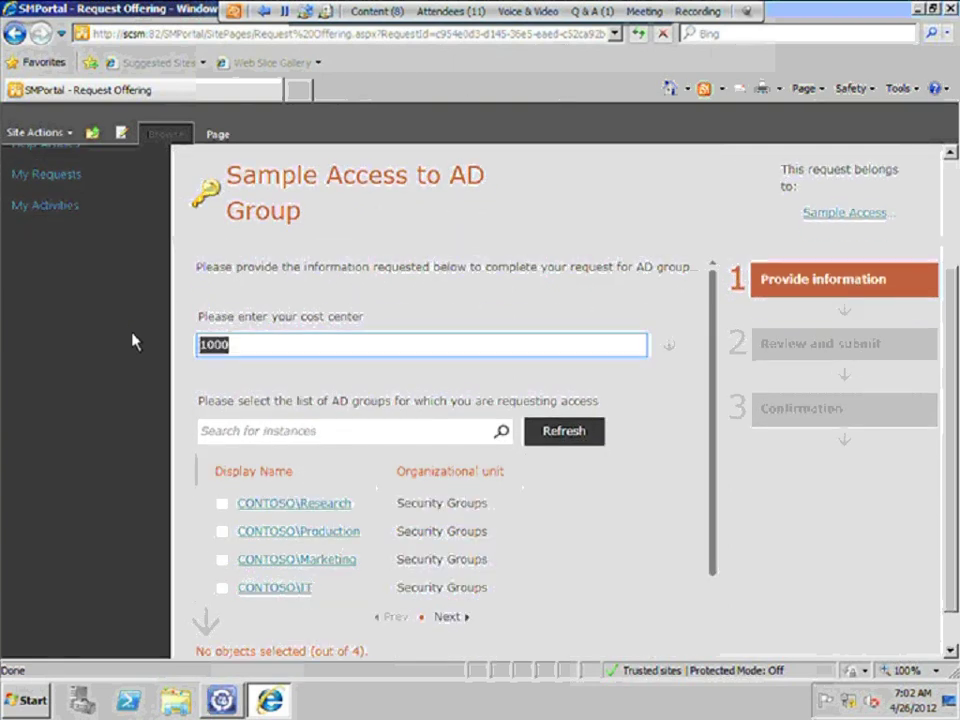
text(1234)
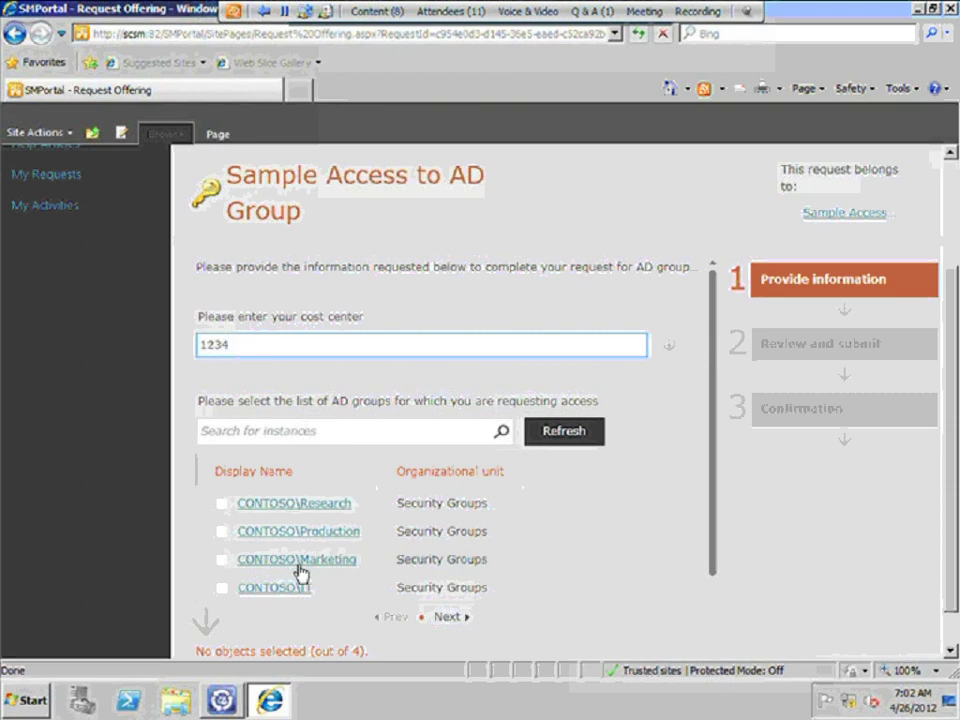
click(222, 559)
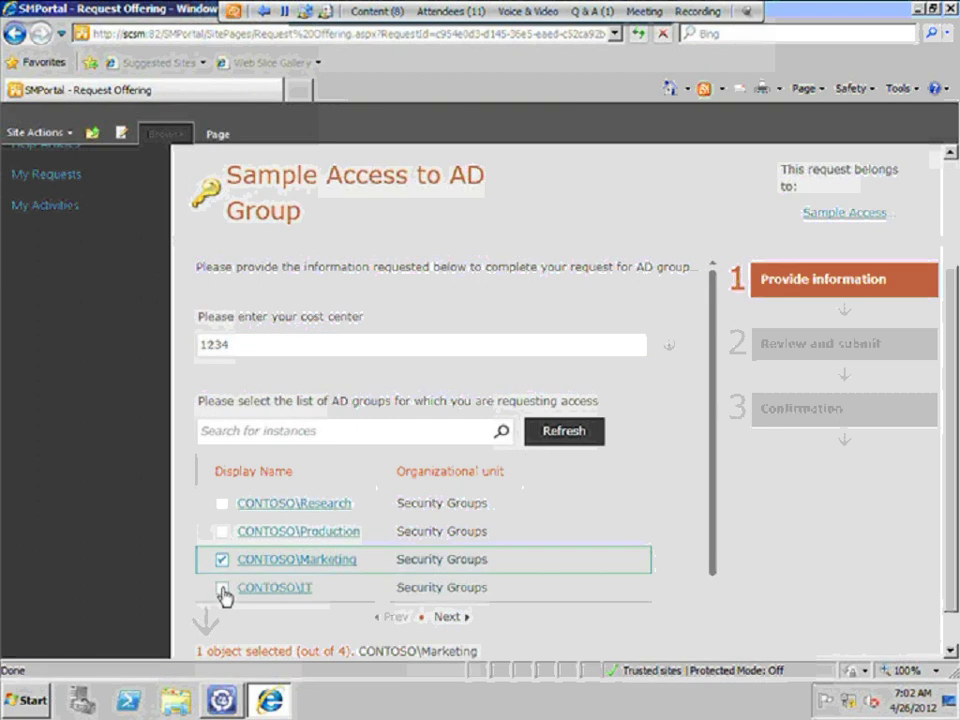
click(222, 587)
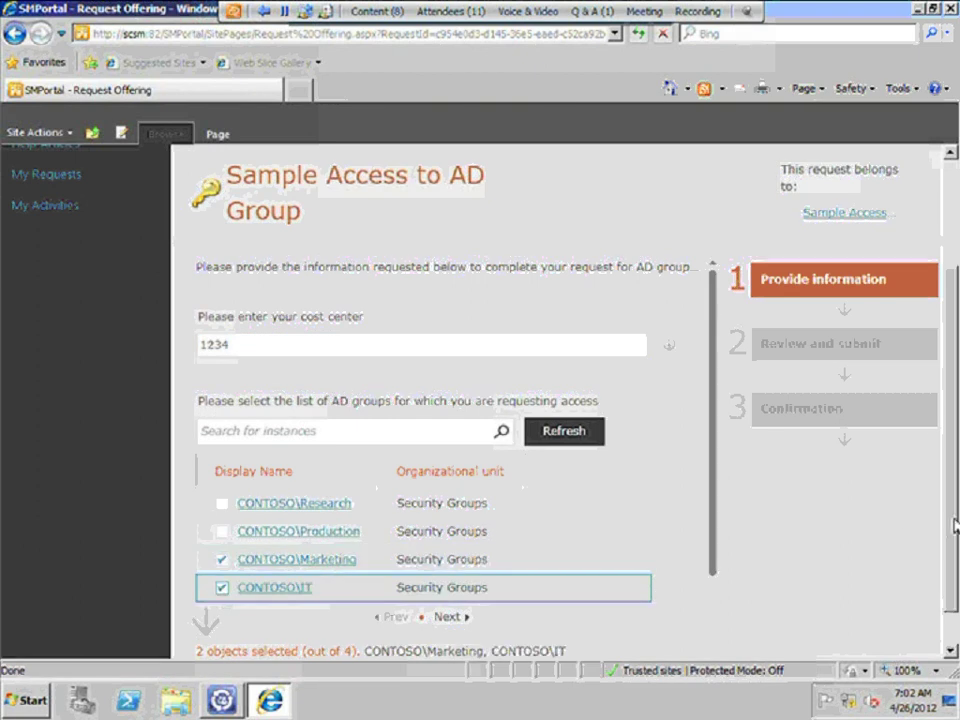
- Enter "Am nevoie de acces la prezentari si vreau sa administrez sharePoint" as the justification for the AD group access request
scroll(955, 572, down, 1)
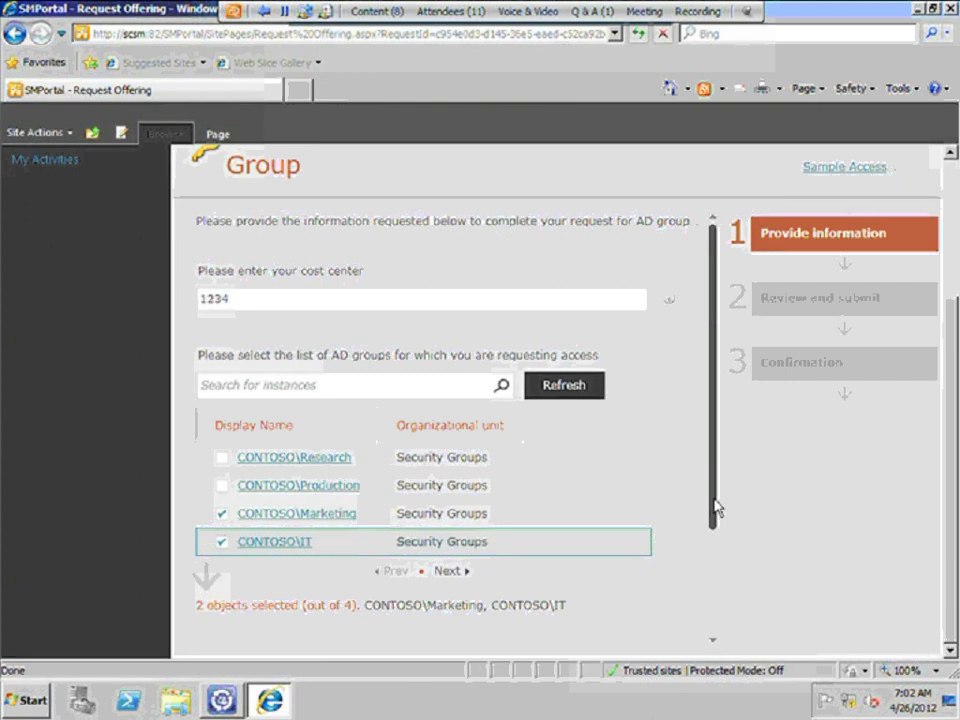
scroll(719, 555, down, 1)
scroll(720, 603, down, 3)
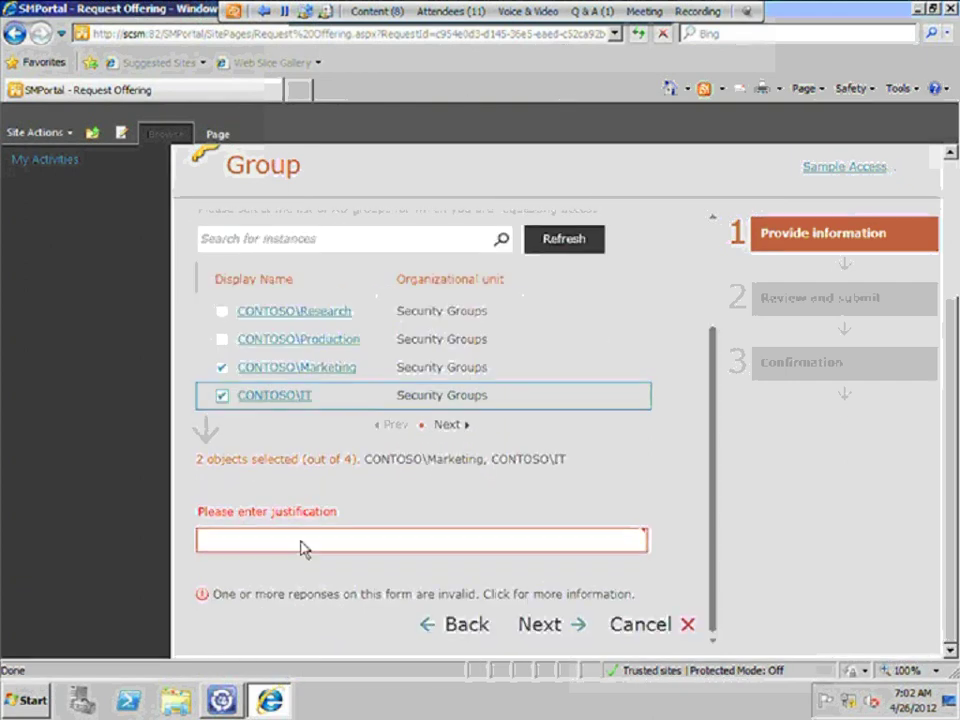
mouse_move(686, 566)
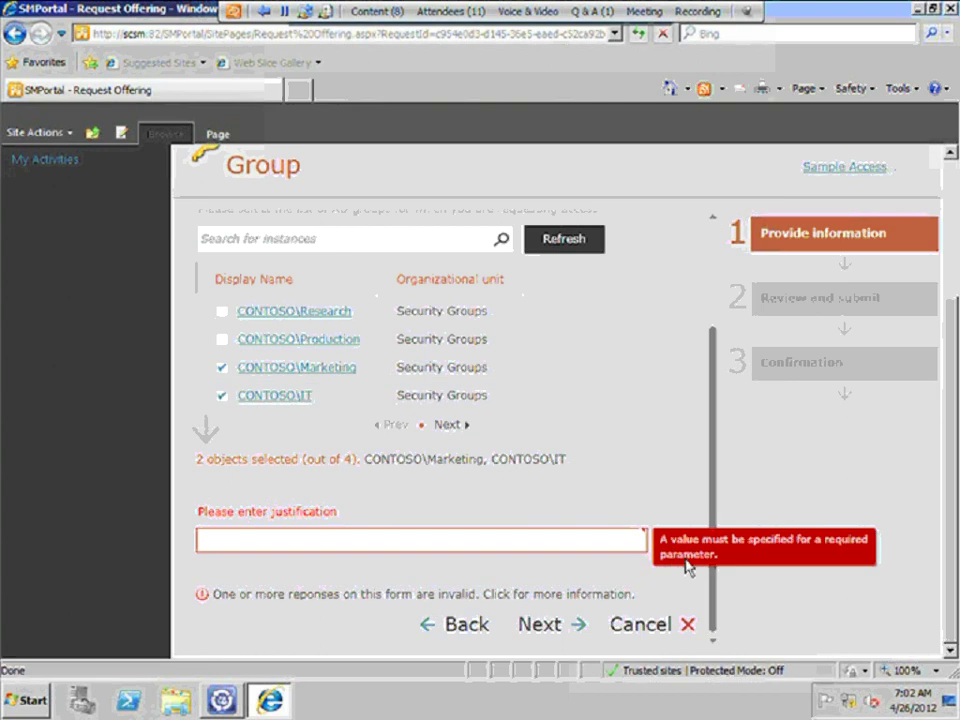
click(446, 542)
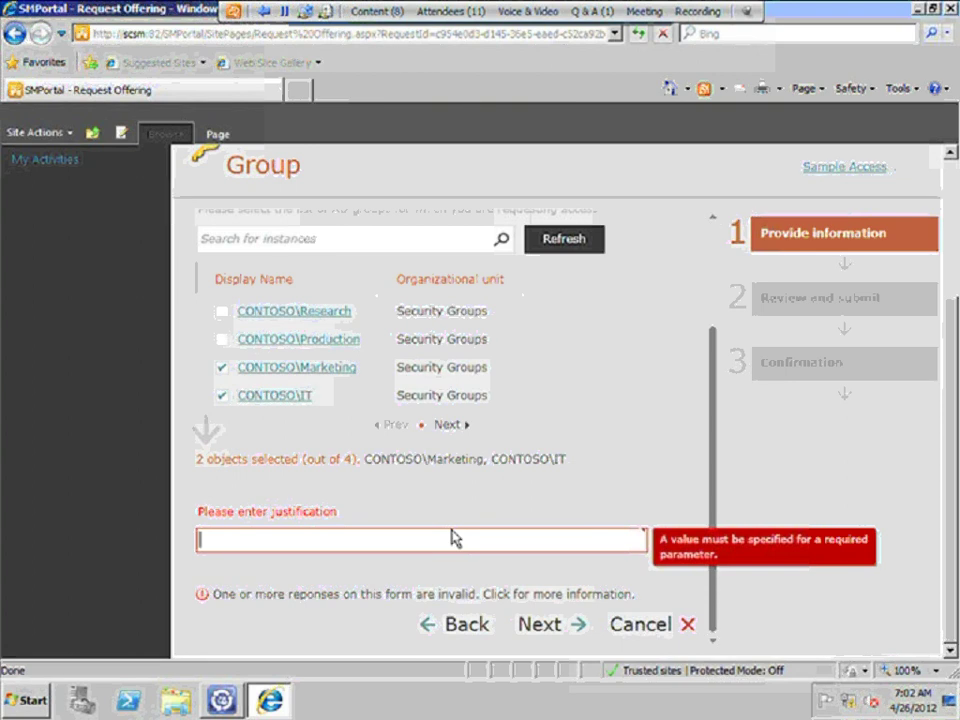
click(451, 538)
text(Am)
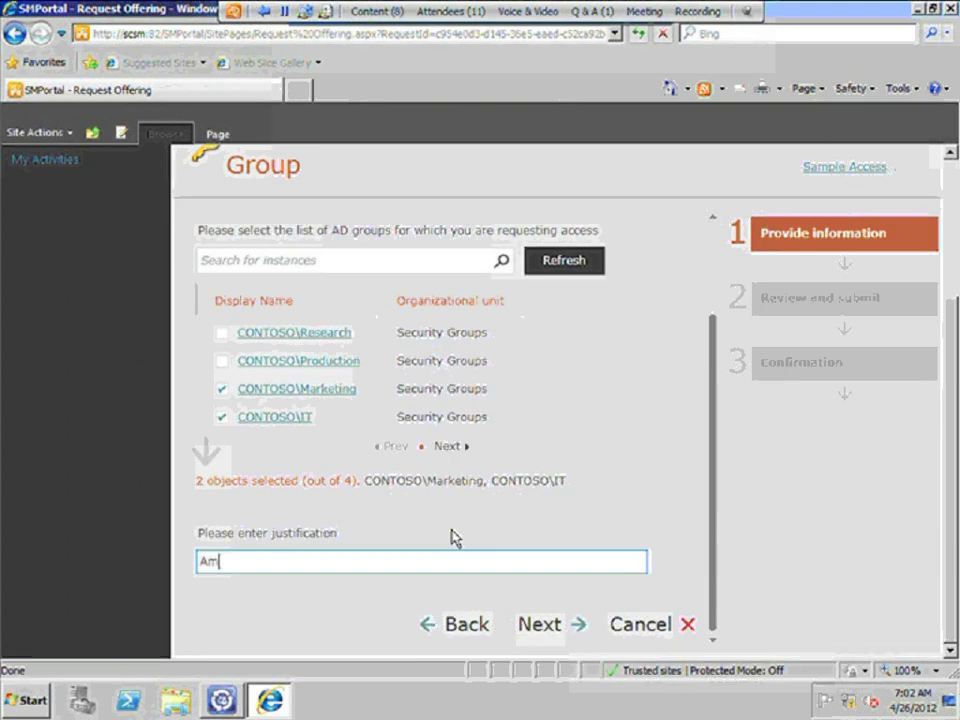
text( nevoie)
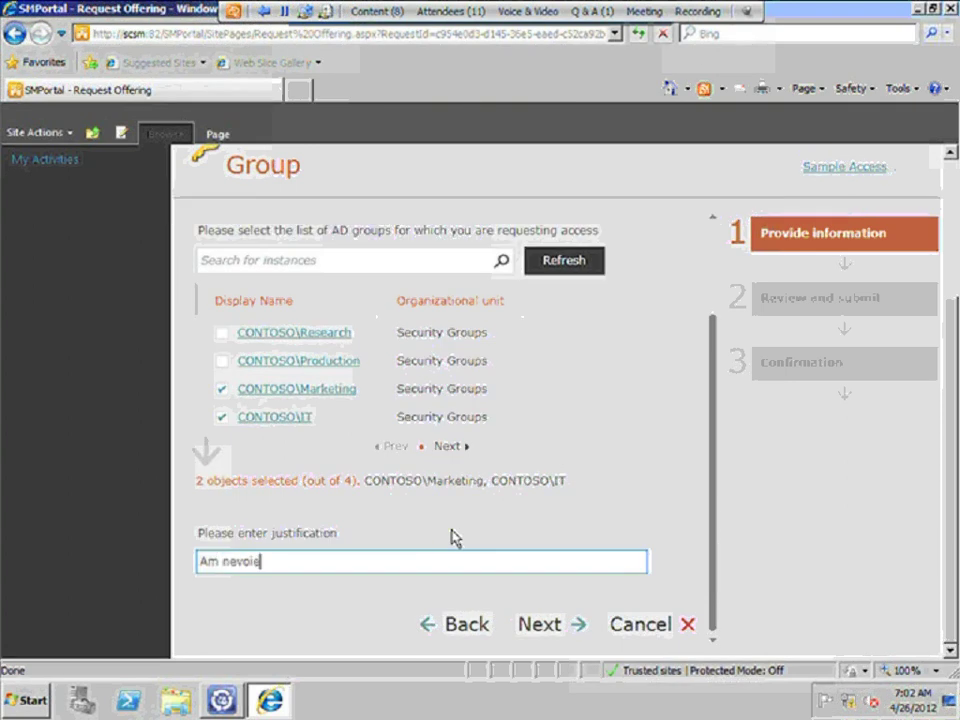
text( de acces la prezentarui)
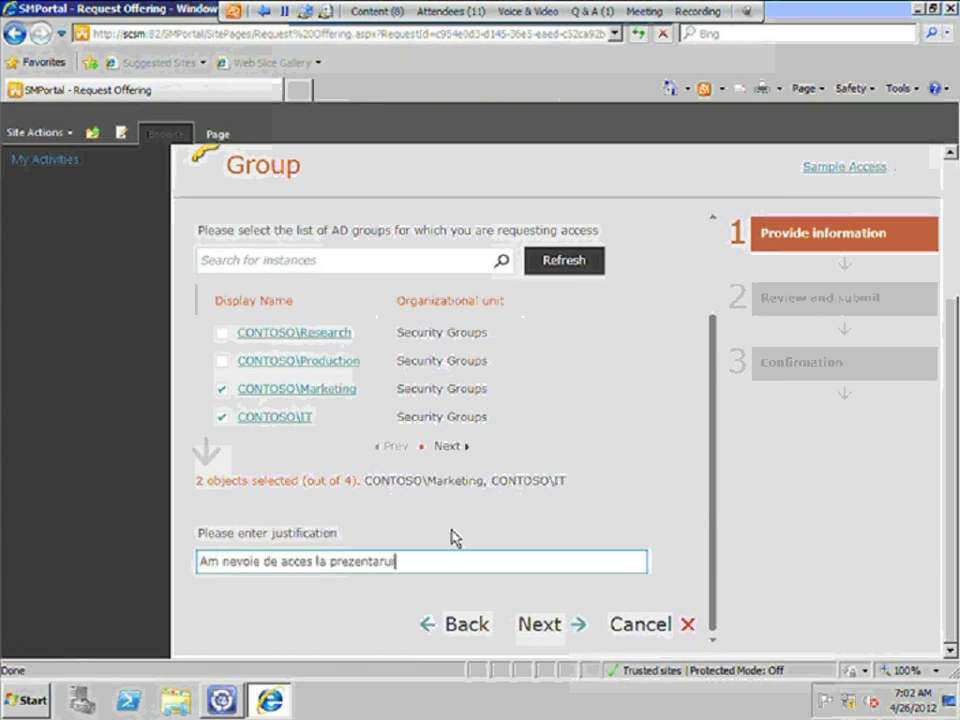
key(BackSpace)
text(i s)
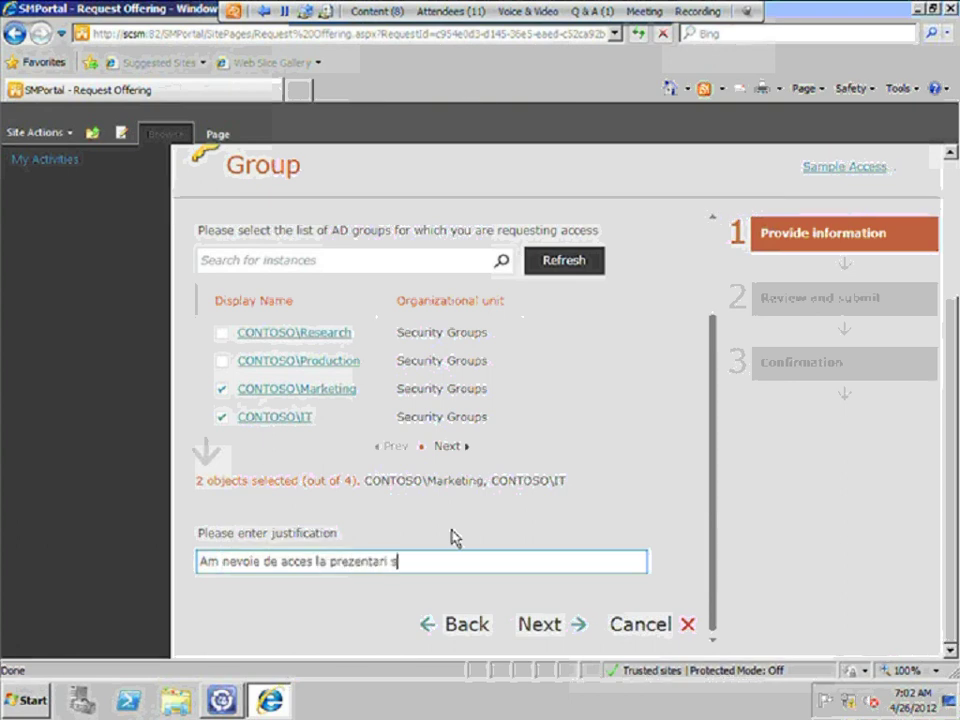
text(i vreau sa adminis)
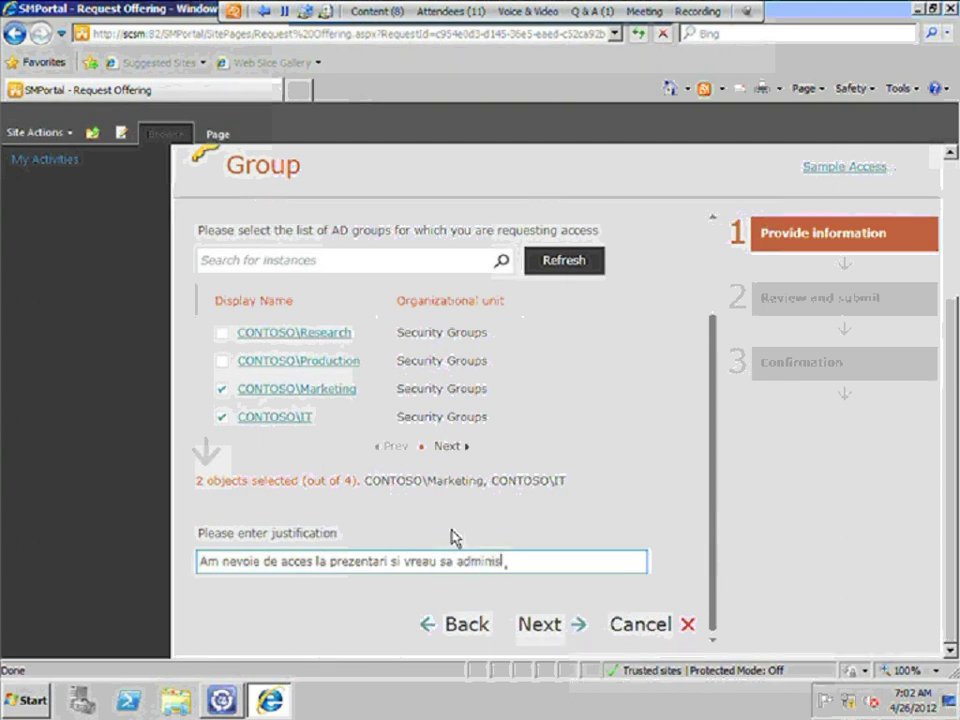
text(trez shareP)
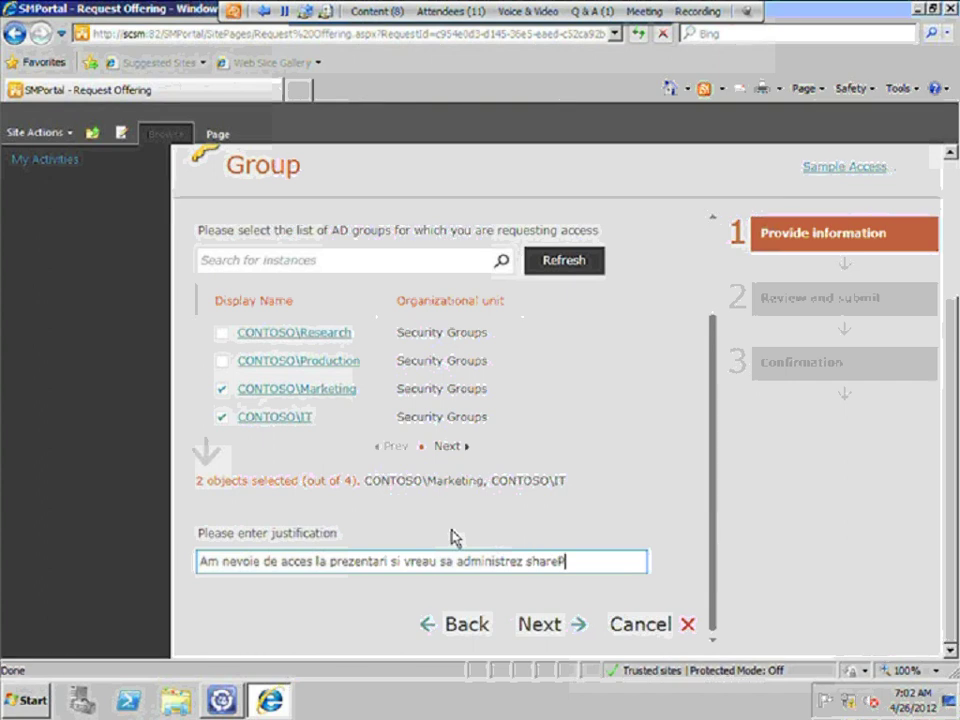
text(oint)
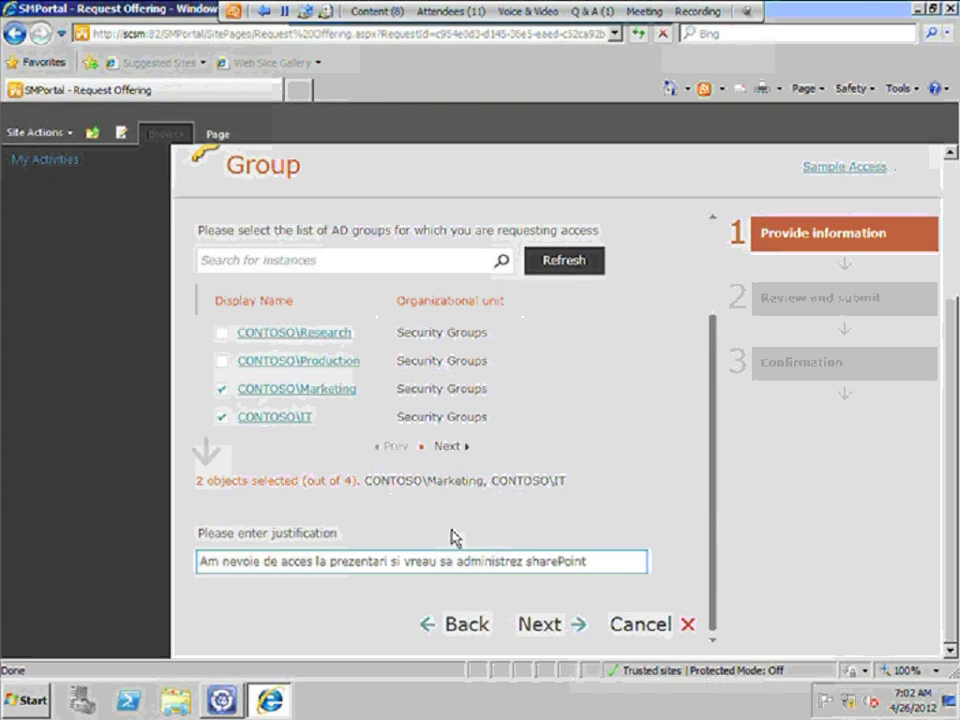
- Revise the end of the justification so it reads "administrez site-ul SharePoint Marketing"
click(531, 562)
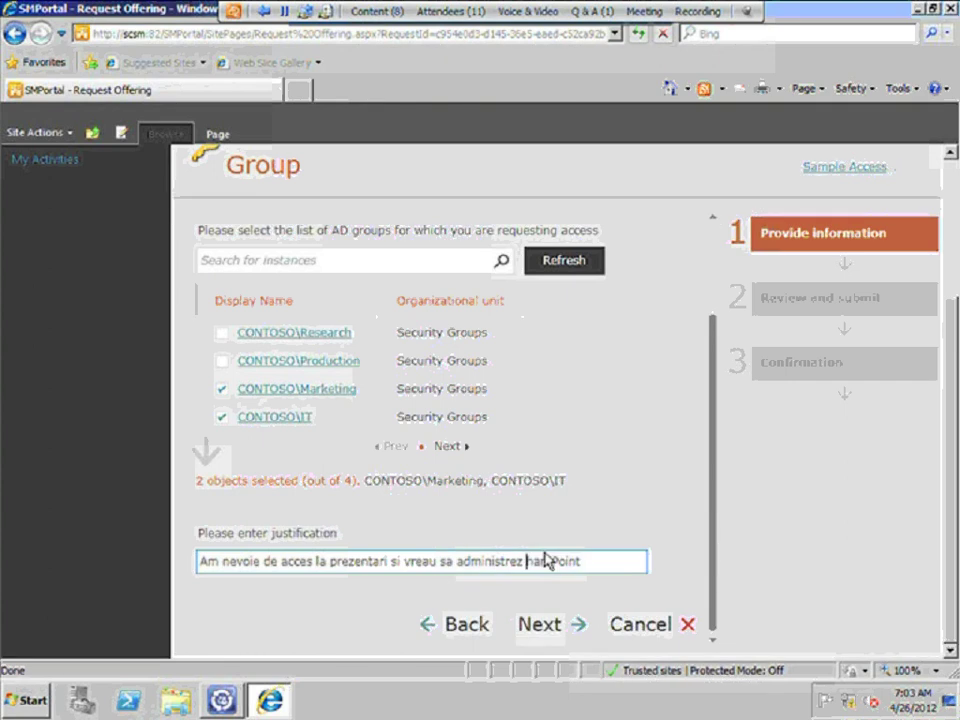
key(BackSpace)
text(S)
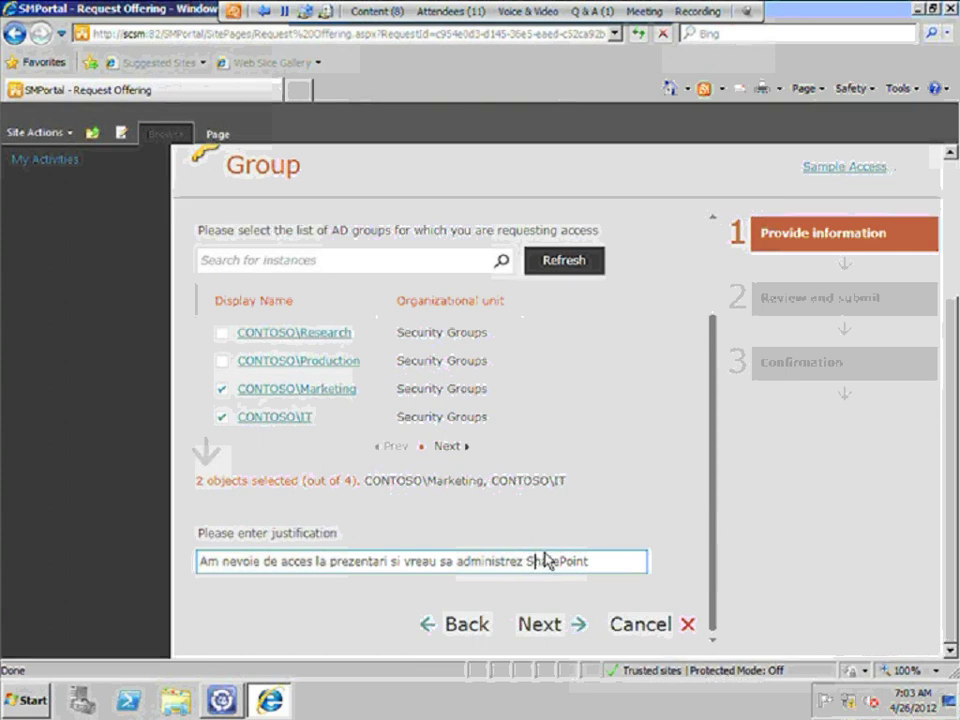
click(629, 564)
text(M)
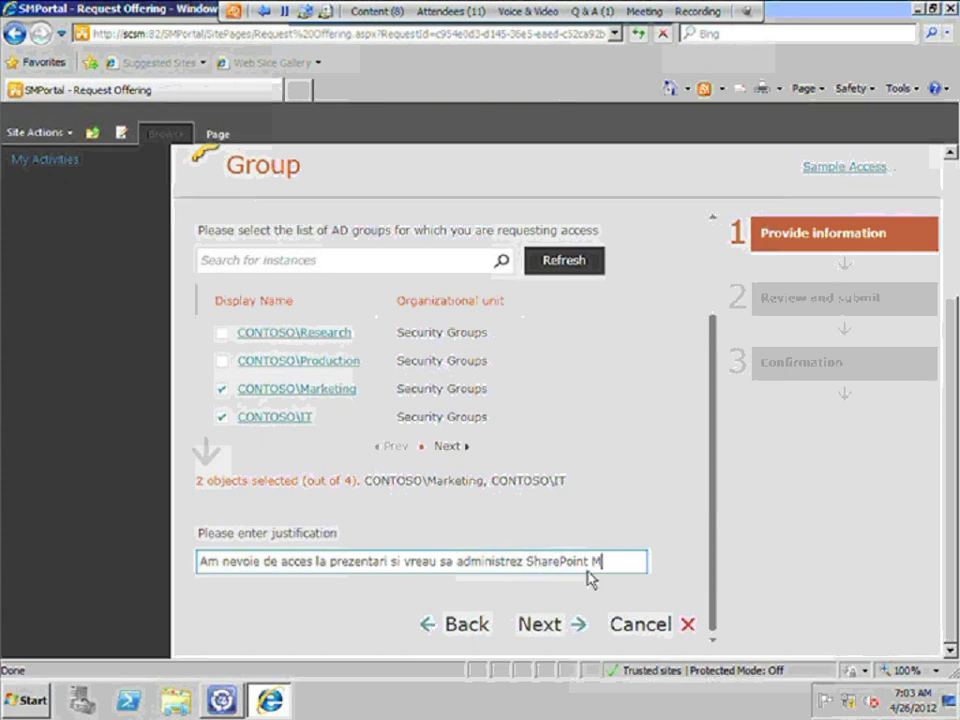
text(arketing)
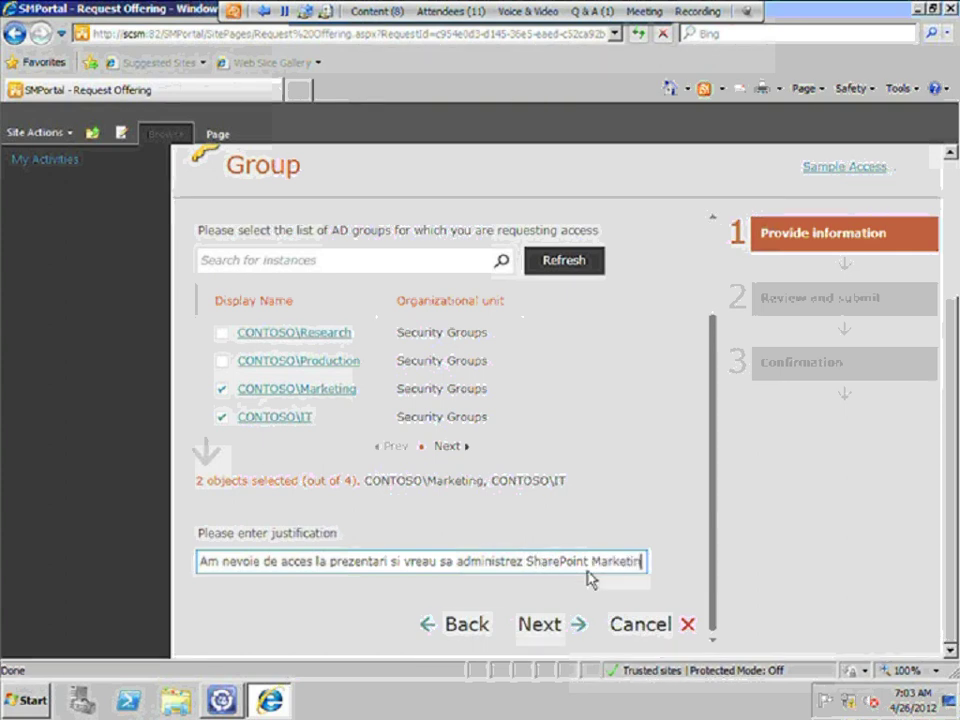
click(527, 546)
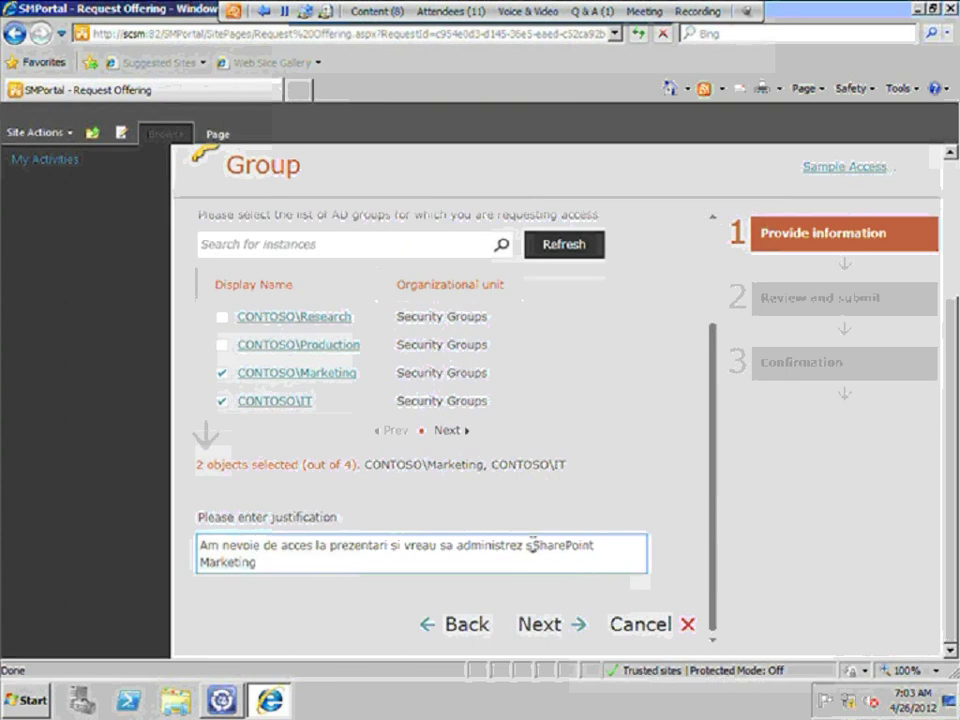
text(site -ul)
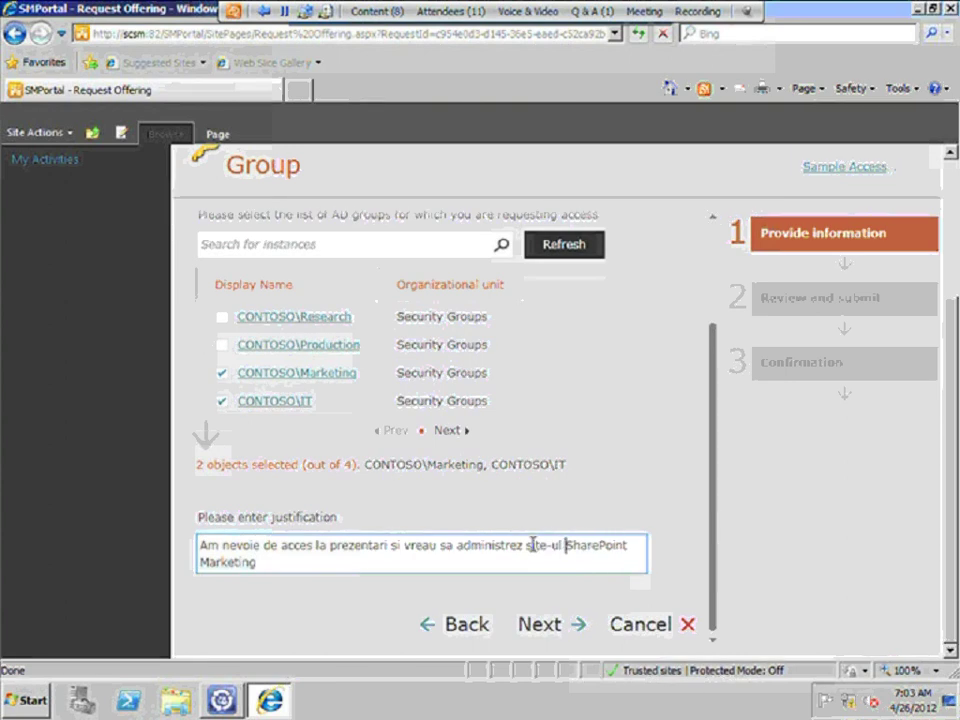
- Submit the AD group access request and view the new service request's details in My Requests
click(545, 624)
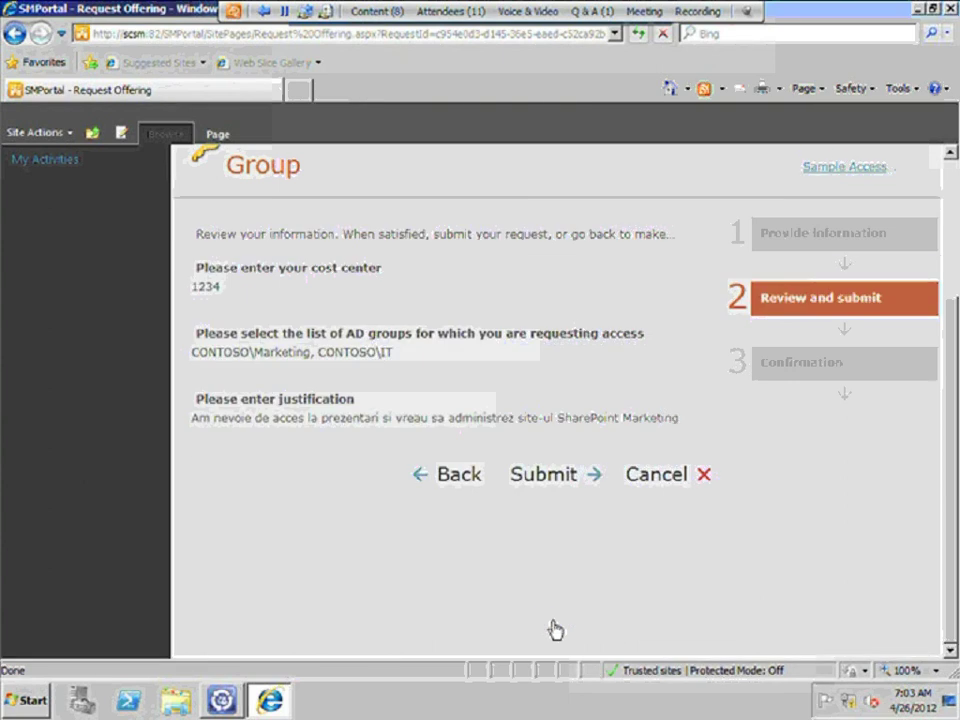
click(560, 482)
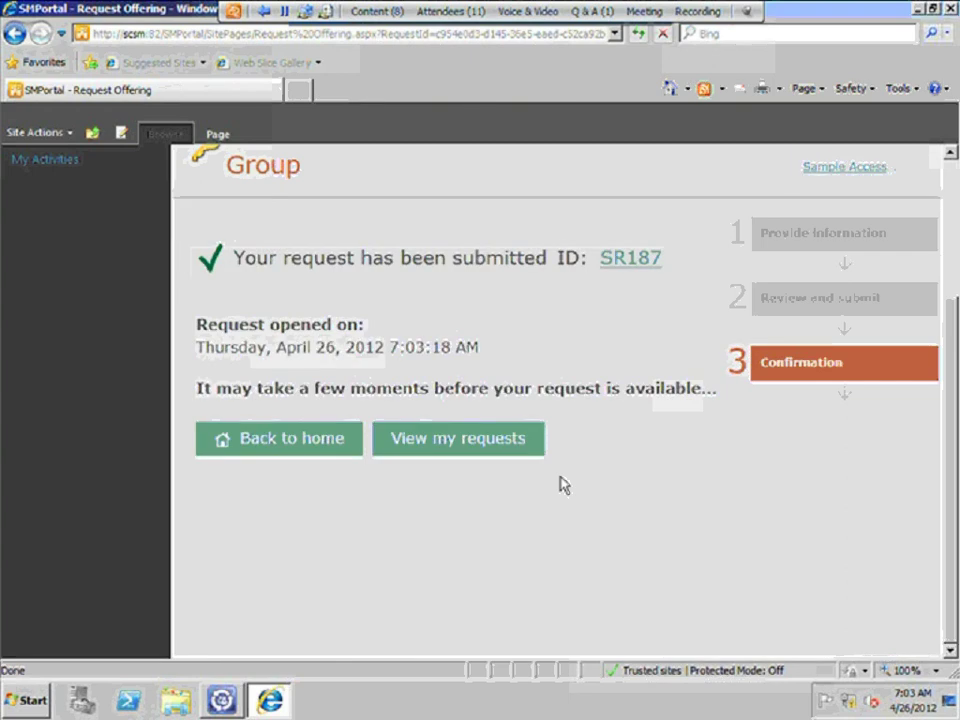
click(479, 442)
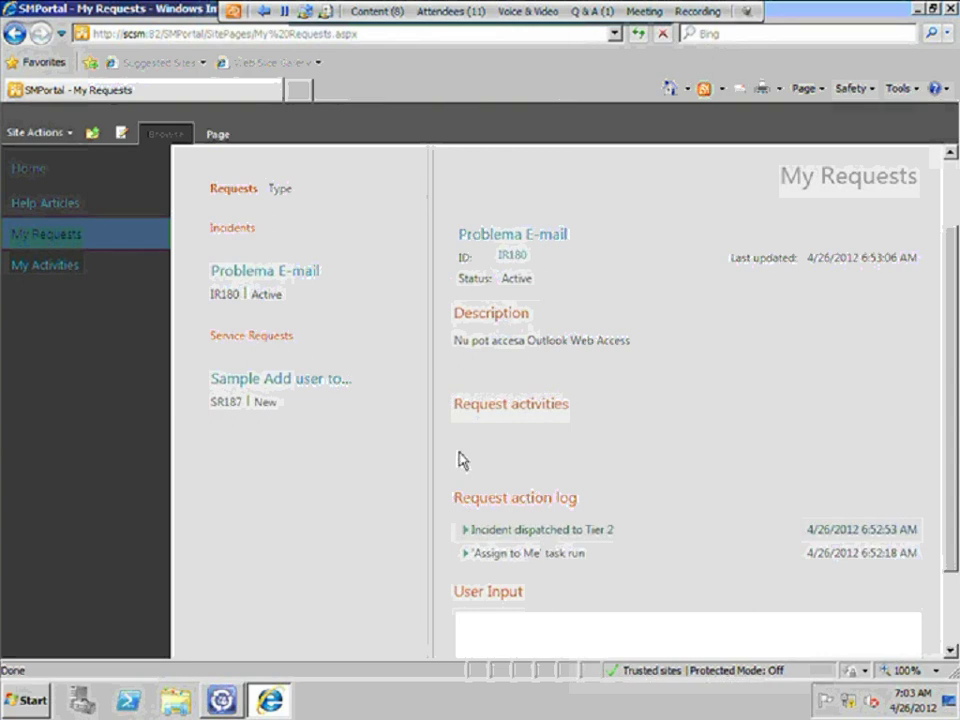
click(313, 393)
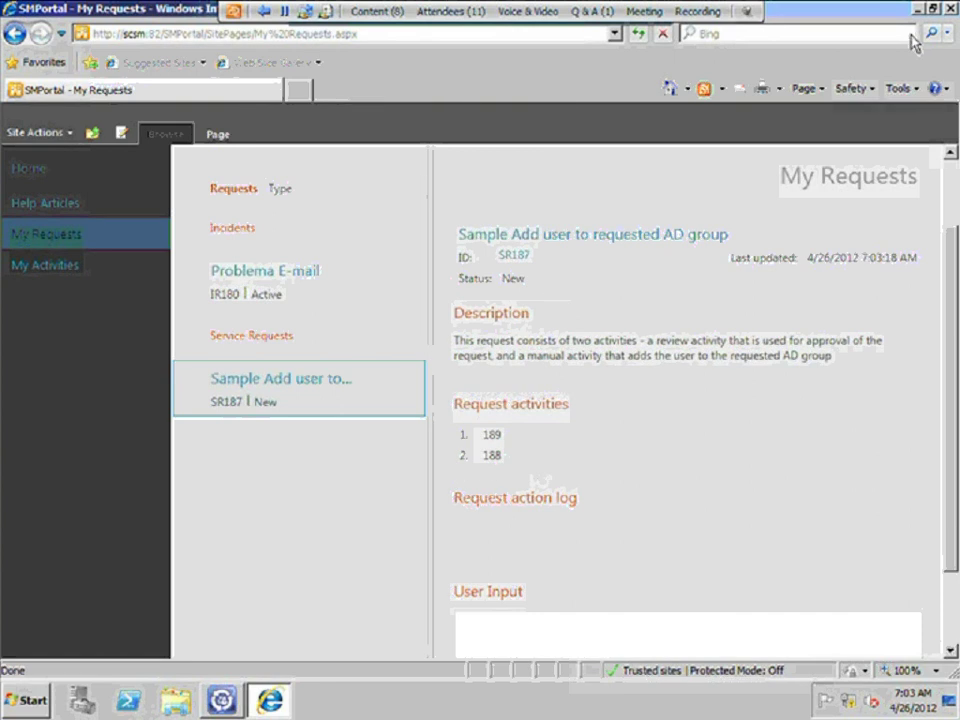
- Switch to the Service Manager Console and open the "Sample Add user to requested AD group" request from All Open Service Requests
click(229, 704)
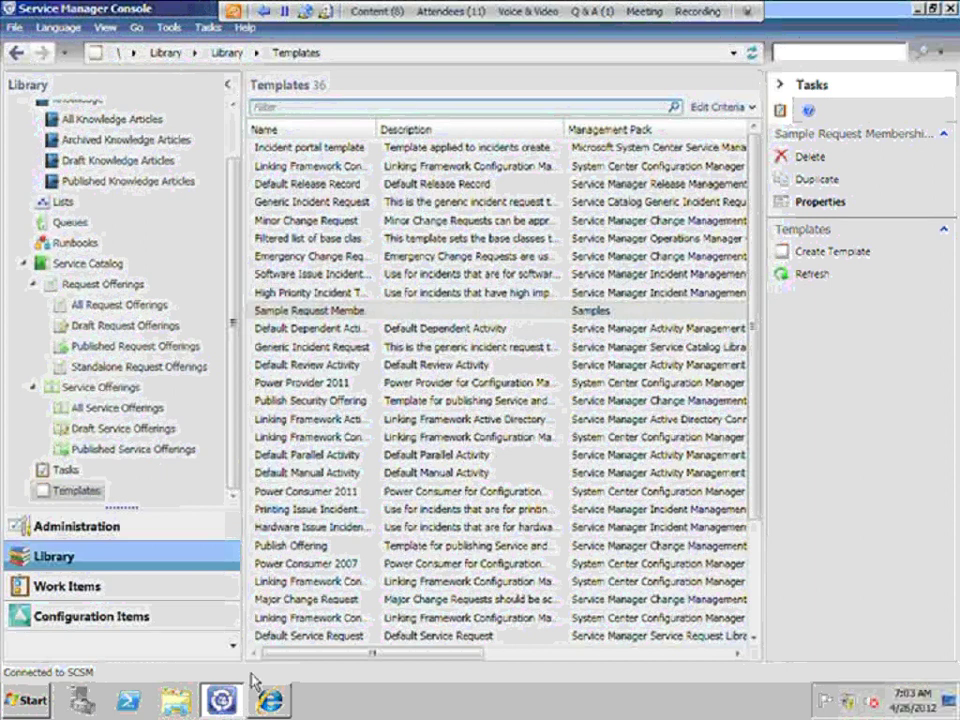
click(80, 590)
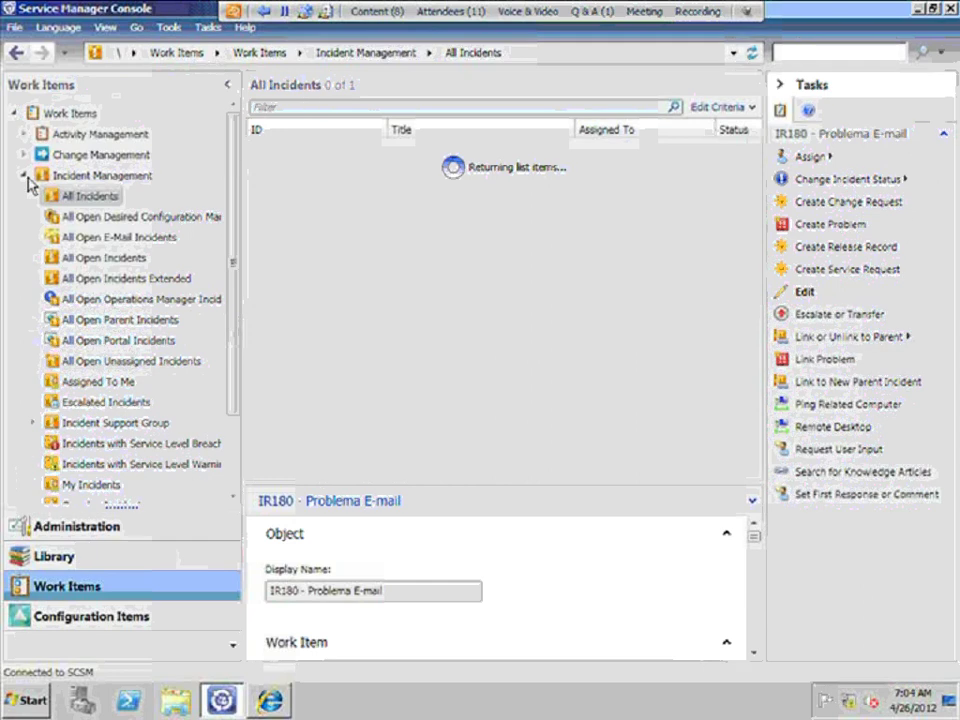
click(24, 175)
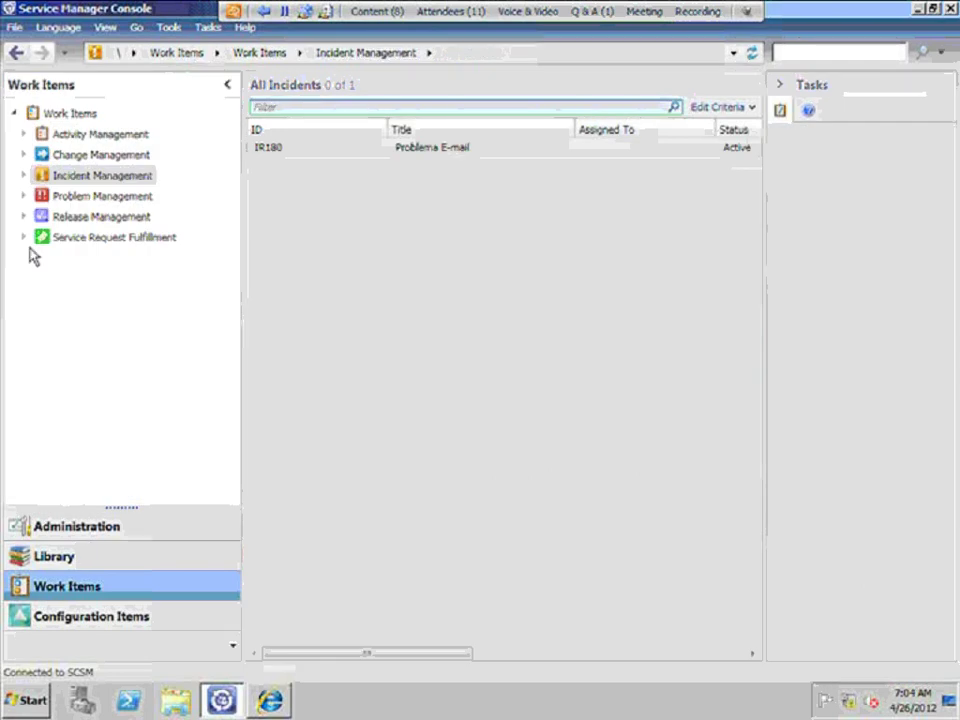
click(24, 238)
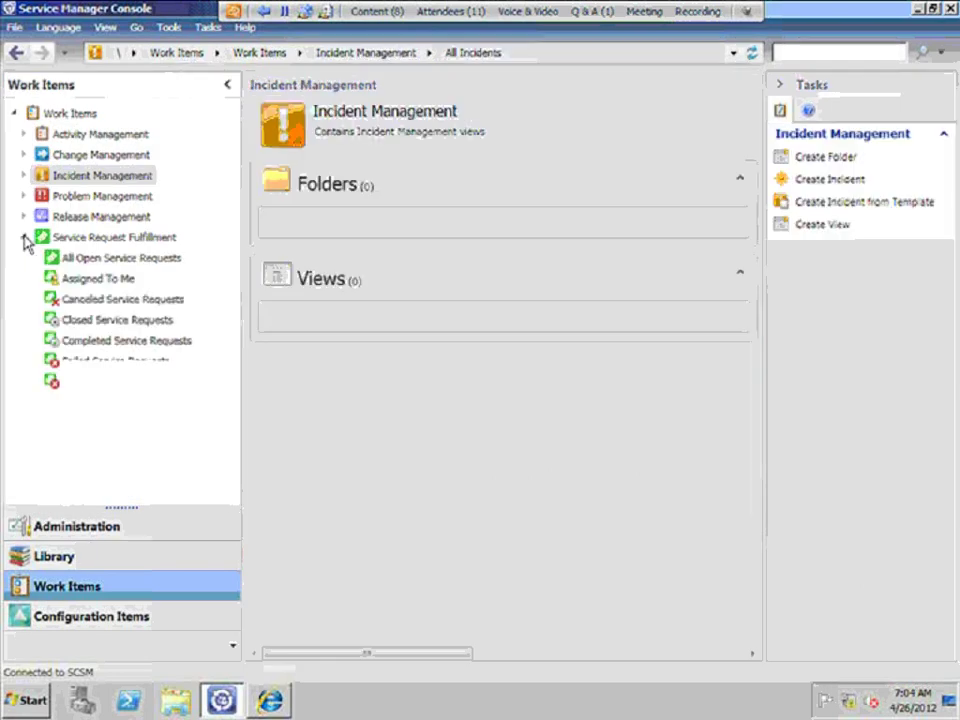
click(79, 259)
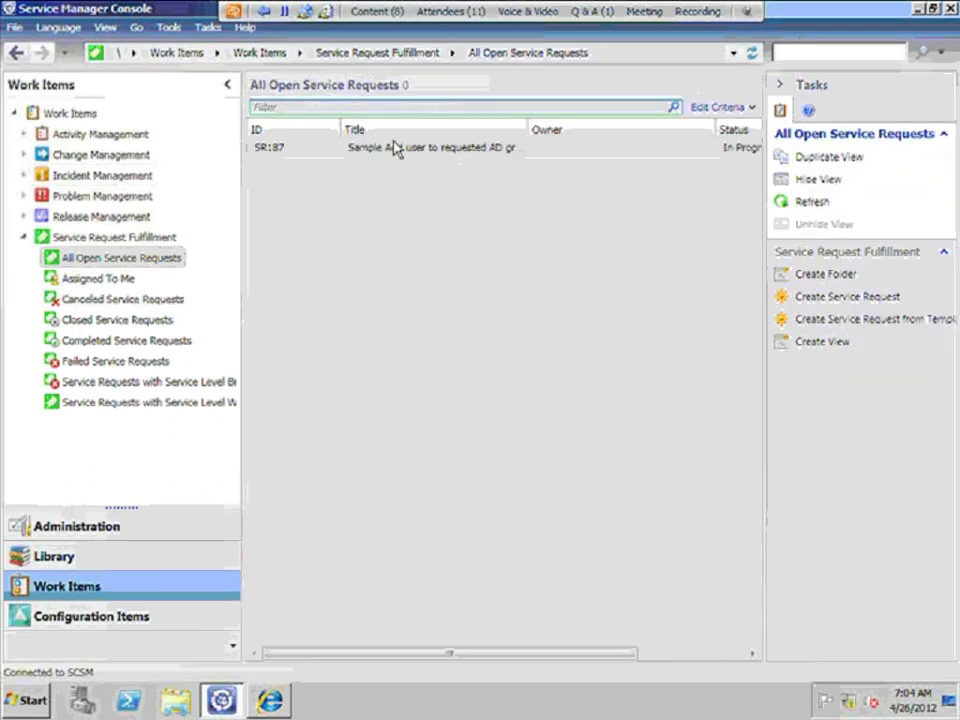
click(398, 150)
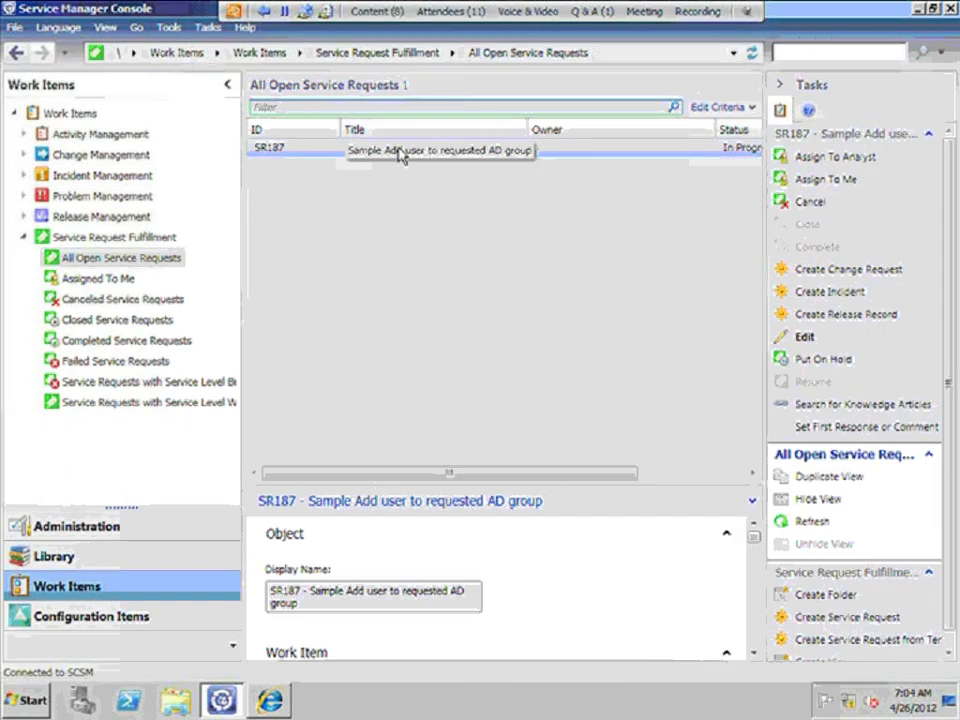
click(804, 338)
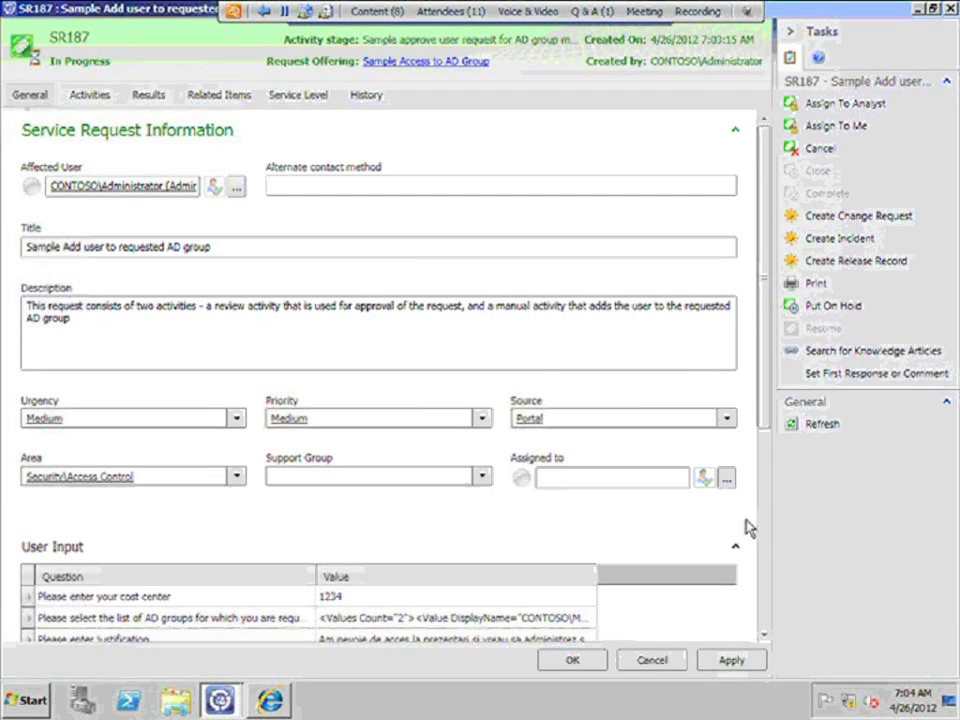
- Examine the portal answers recorded in the service request's User Input, and view the details of its AD group membership approval activity
drag(768, 425, 768, 455)
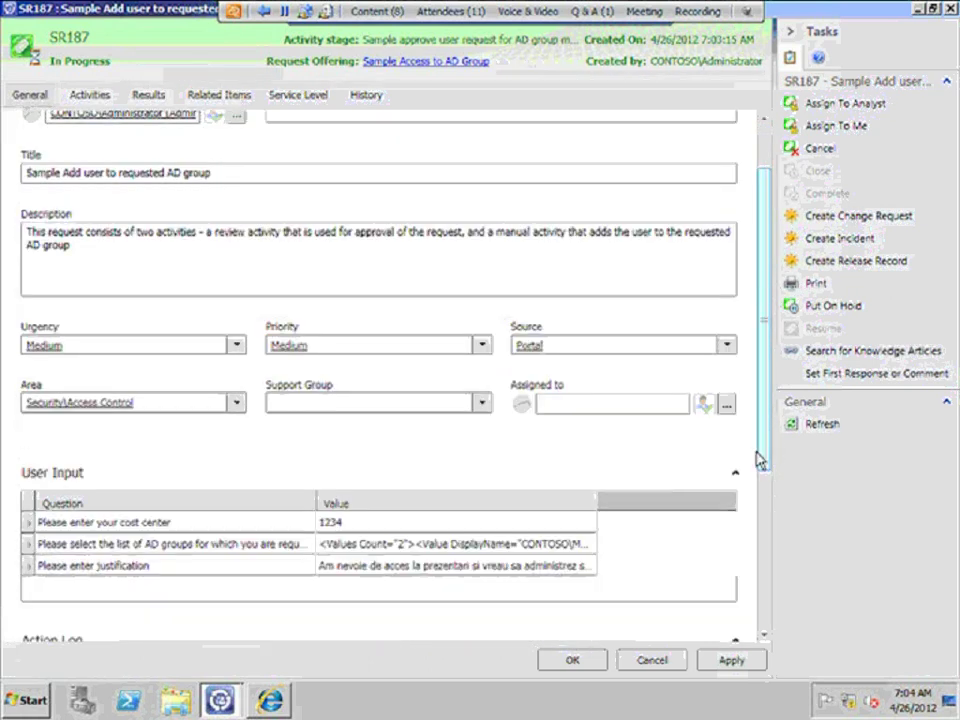
click(404, 545)
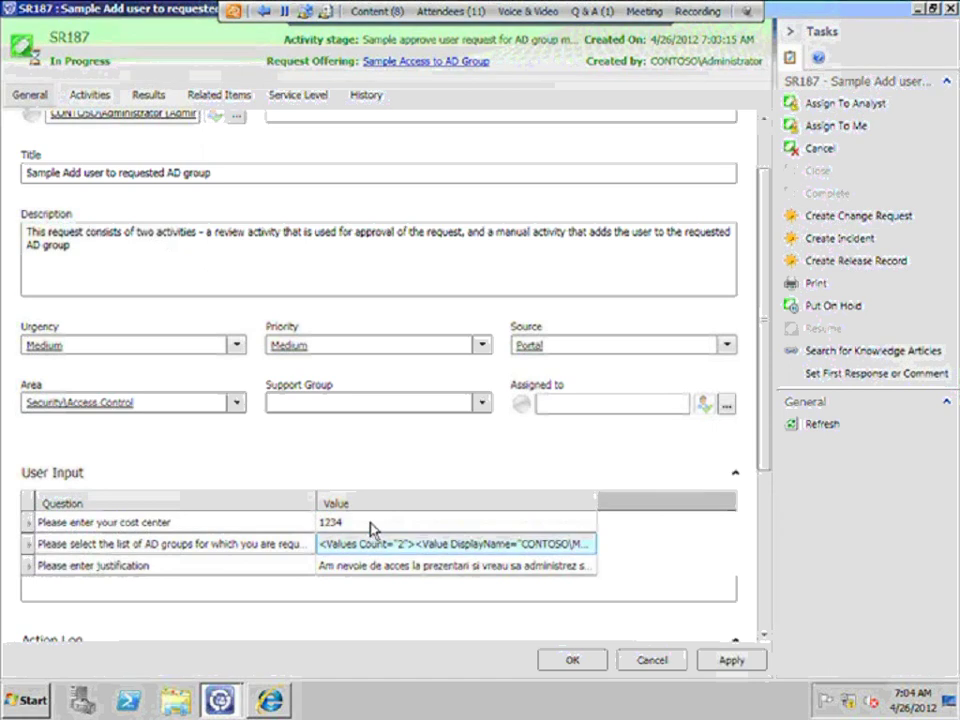
click(378, 567)
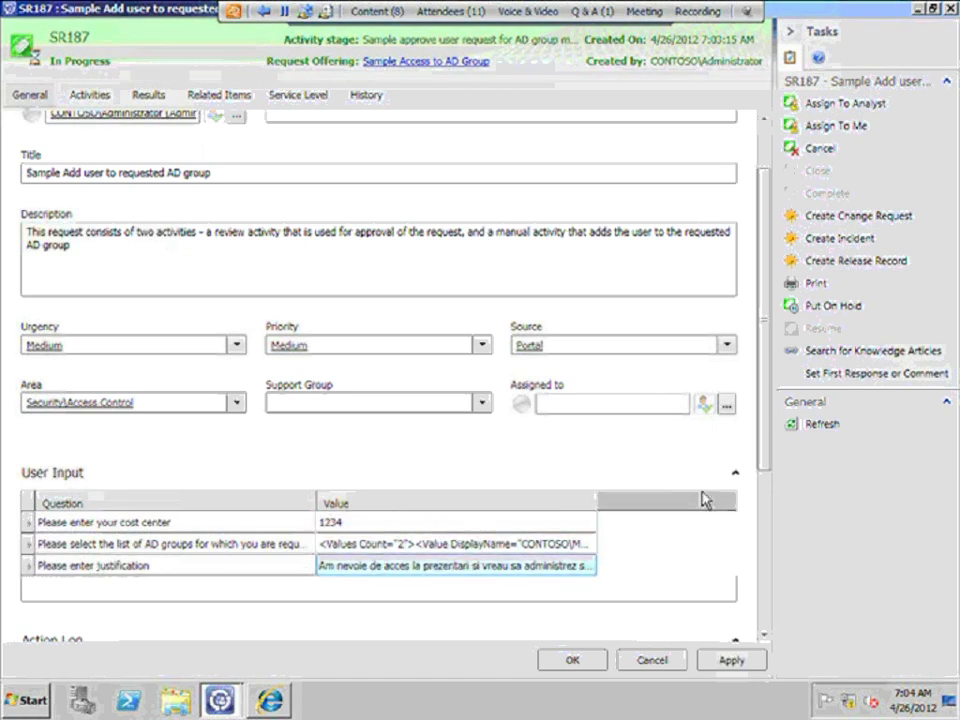
scroll(760, 516, down, 2)
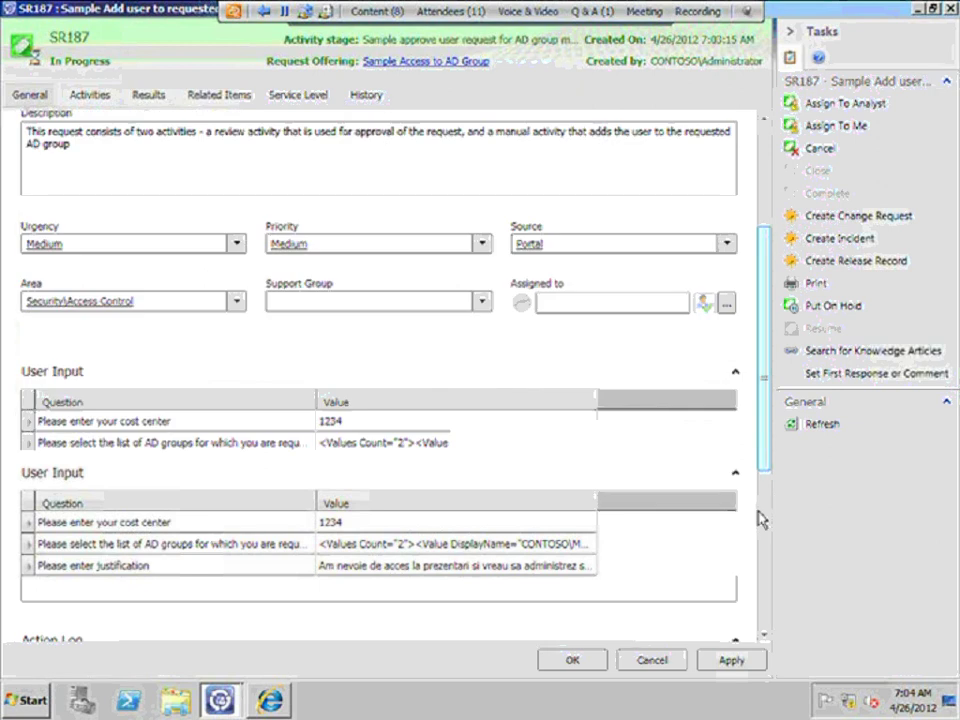
scroll(757, 393, up, 4)
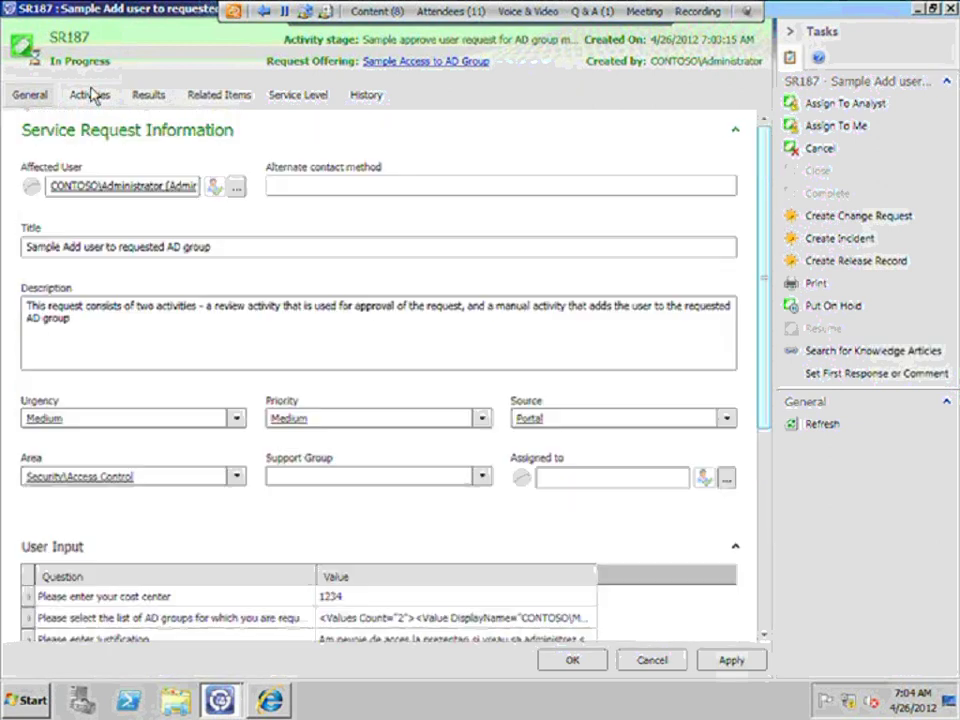
click(88, 96)
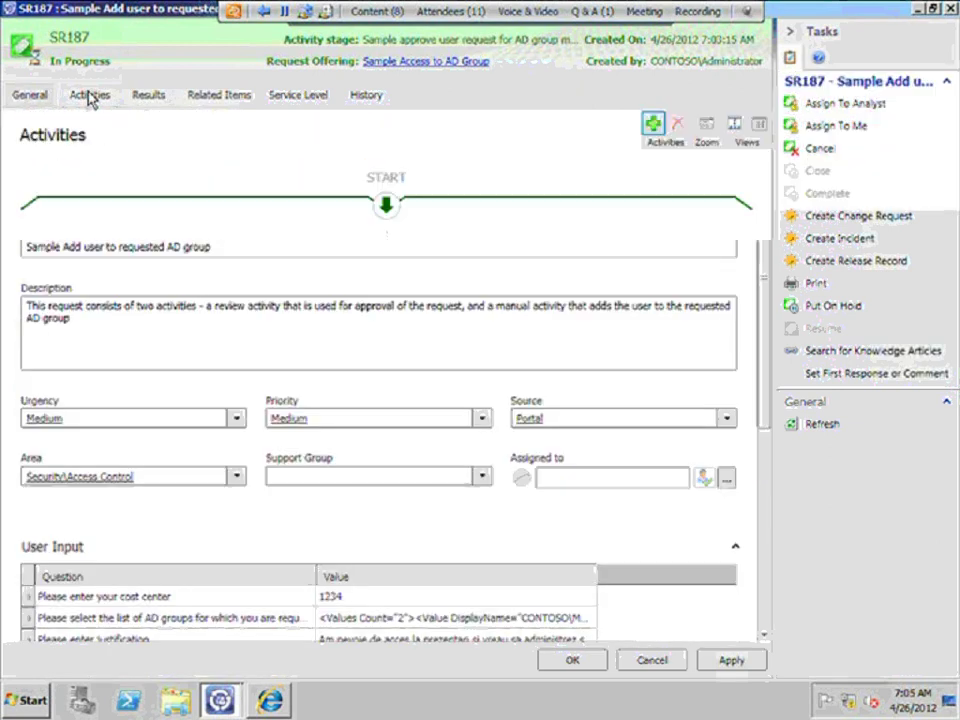
click(393, 268)
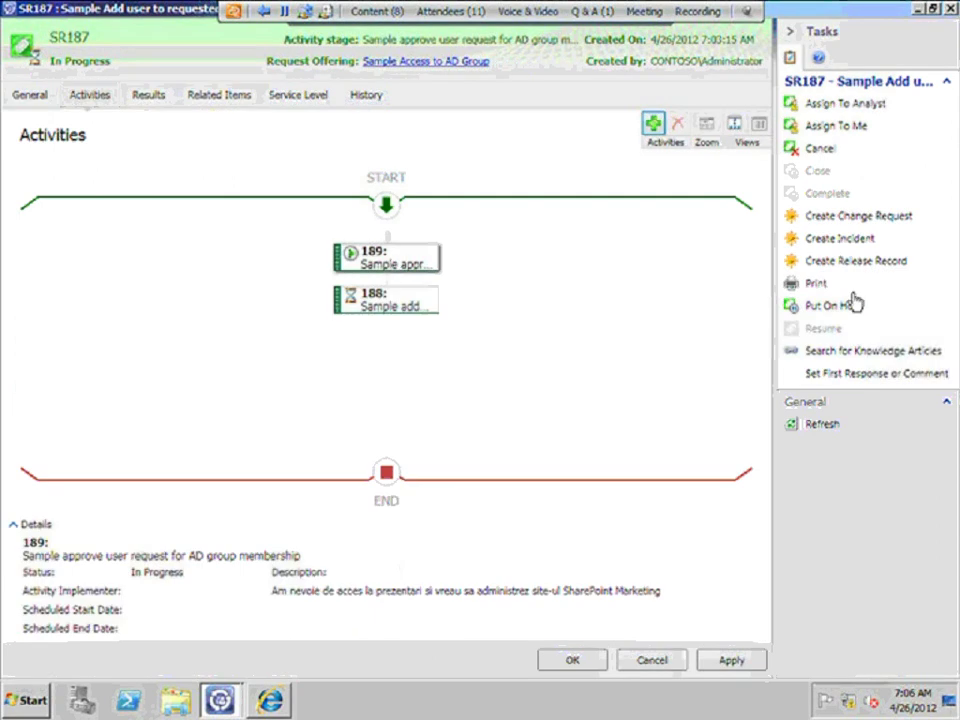
- Approve the "Sample approve user request for AD group membership" review activity with the comment "OK se aproba" and save it
double_click(390, 262)
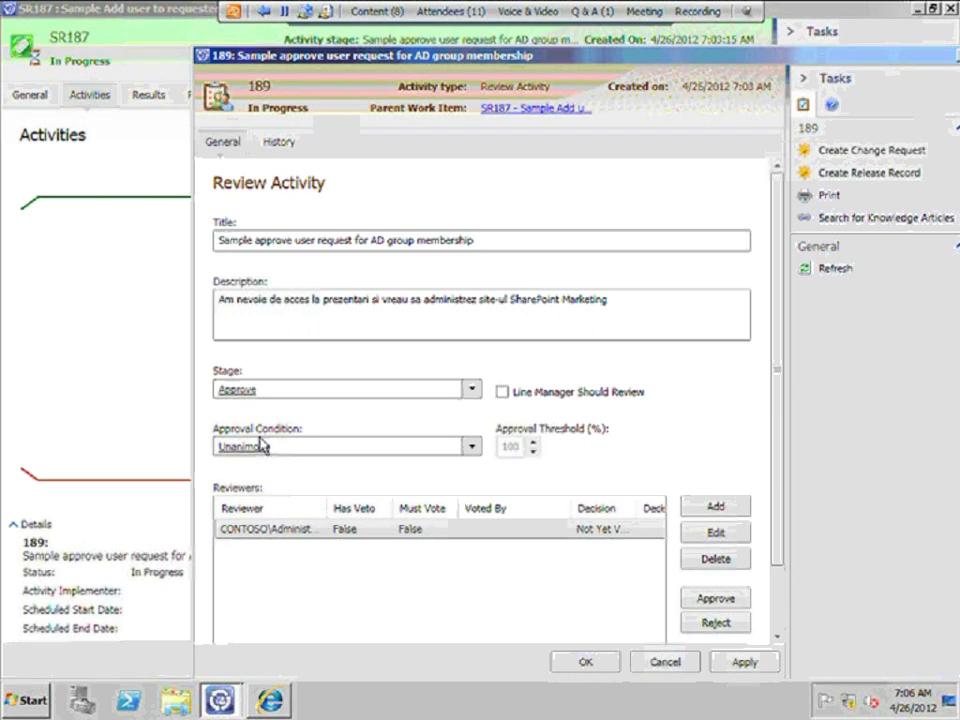
click(716, 600)
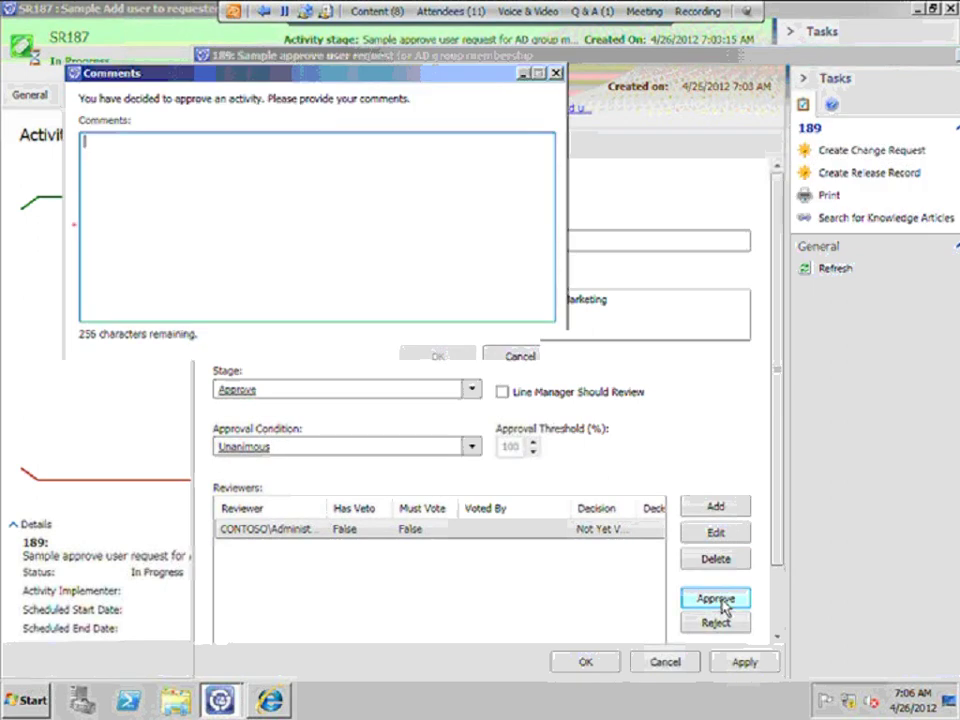
text(OK)
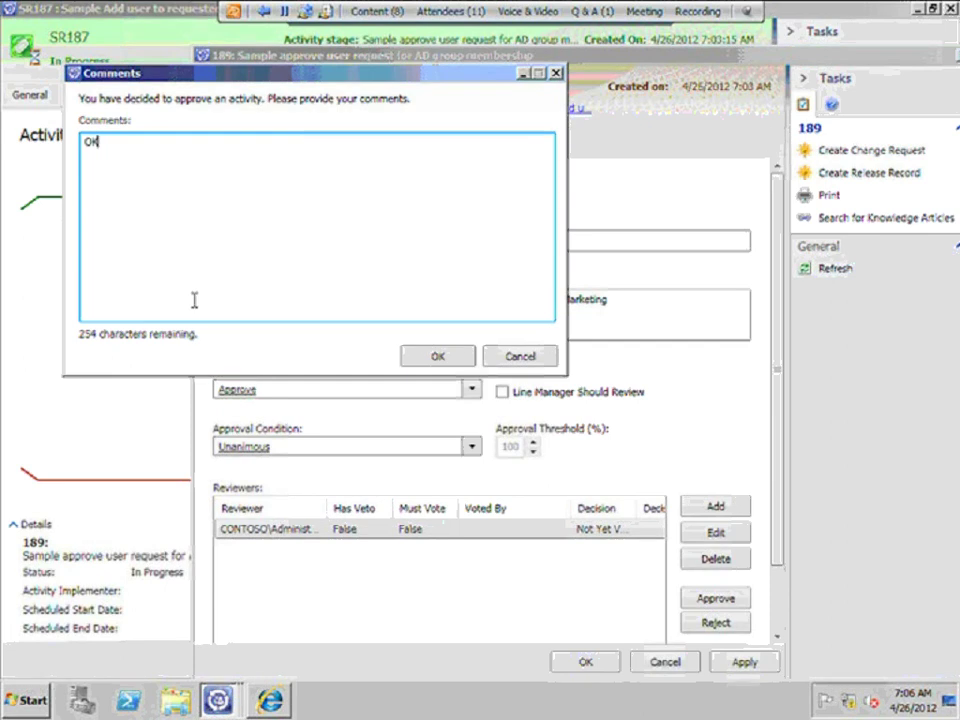
text( se aproba)
click(430, 356)
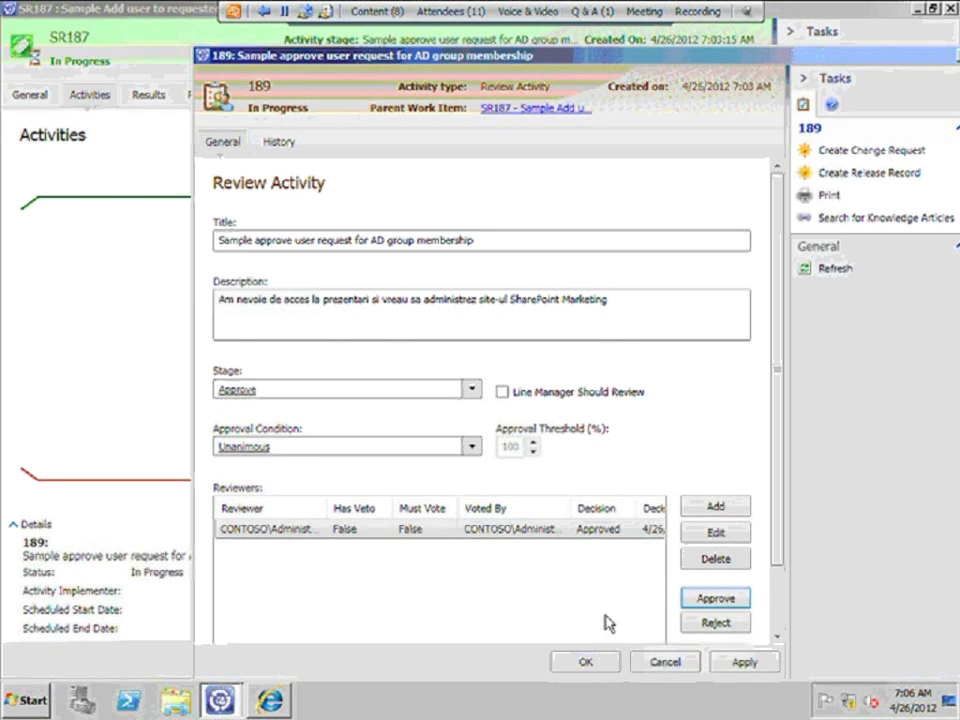
click(586, 664)
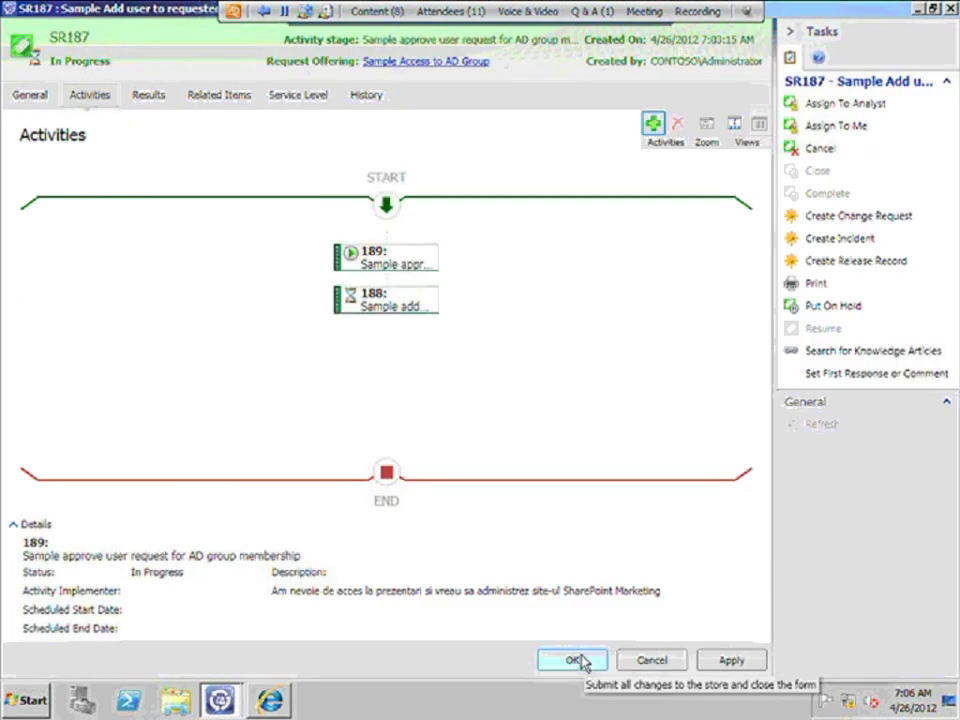
- Open the "Sample add user to requested AD group" manual activity from the service request and examine its implementer, area and impacted configuration items
click(391, 307)
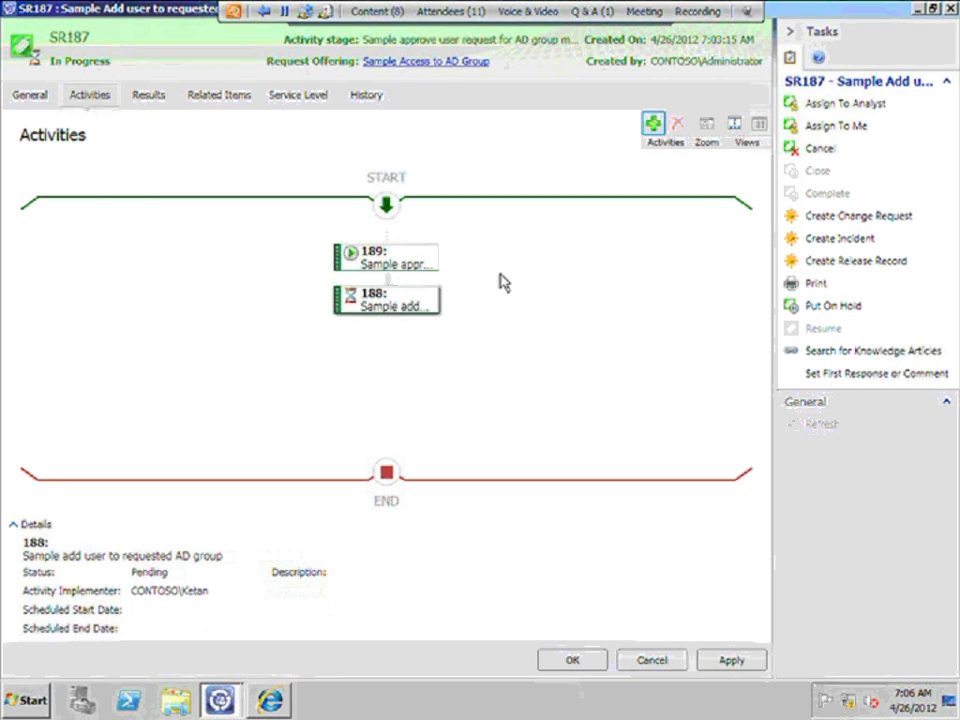
double_click(398, 304)
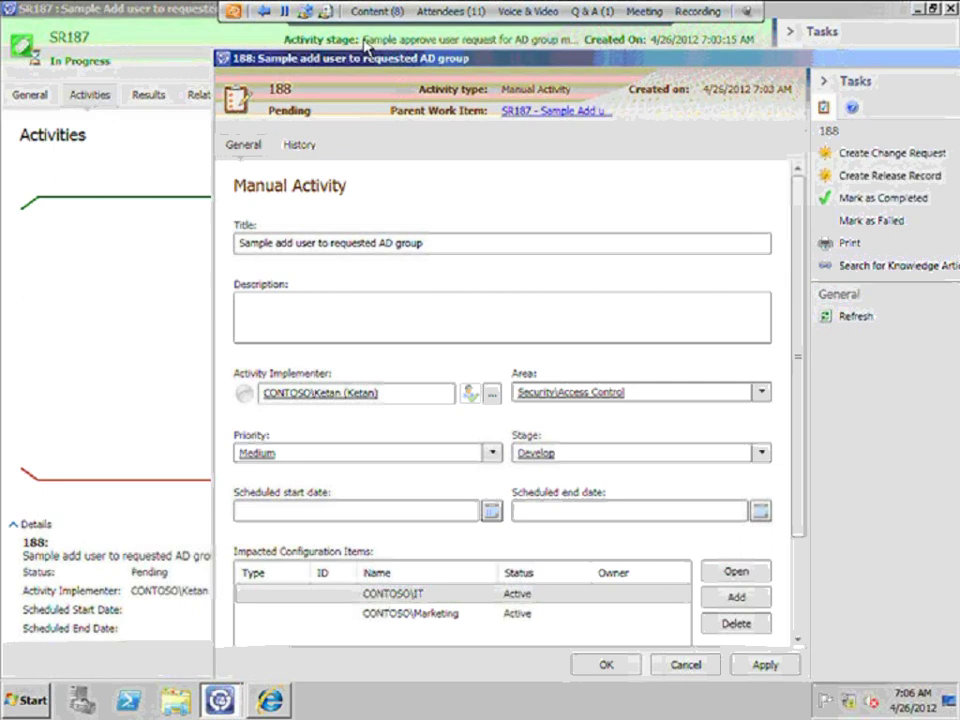
drag(295, 47, 295, 47)
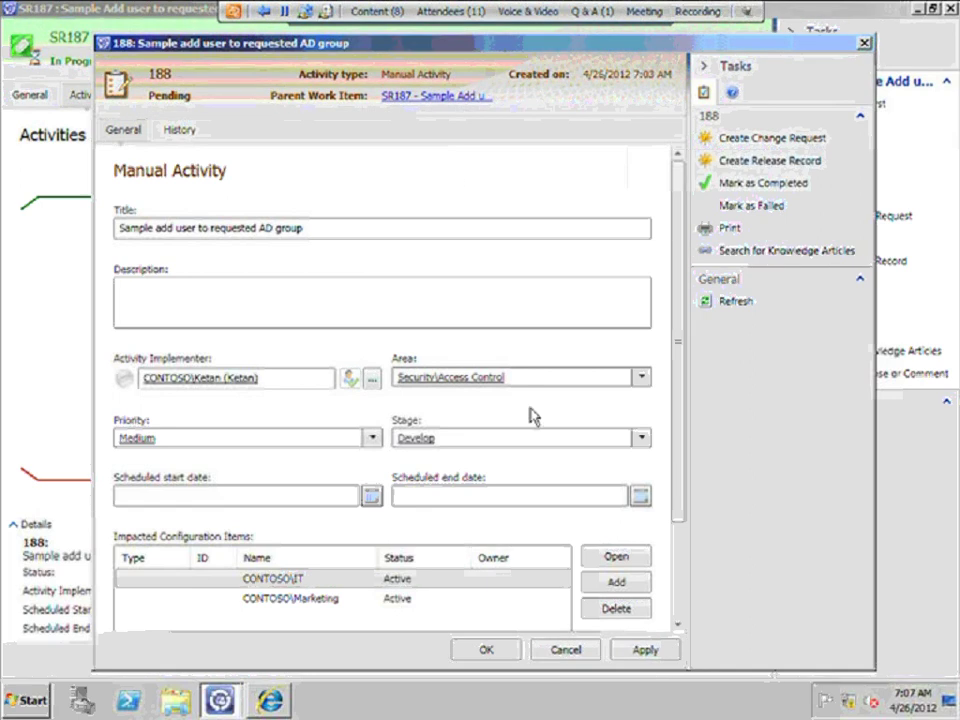
key(Escape)
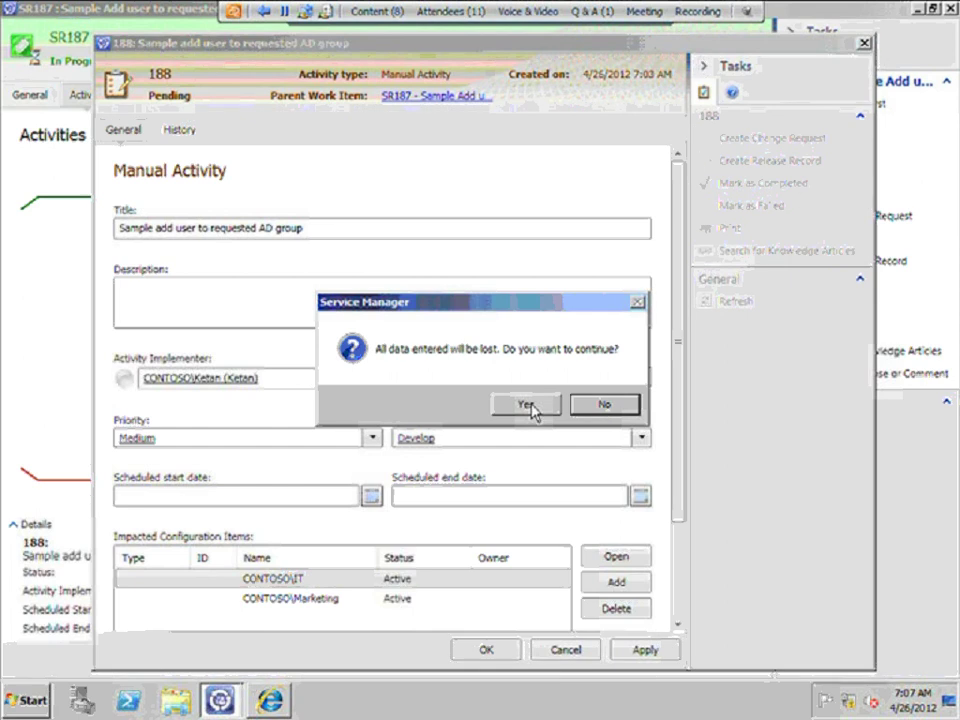
click(605, 405)
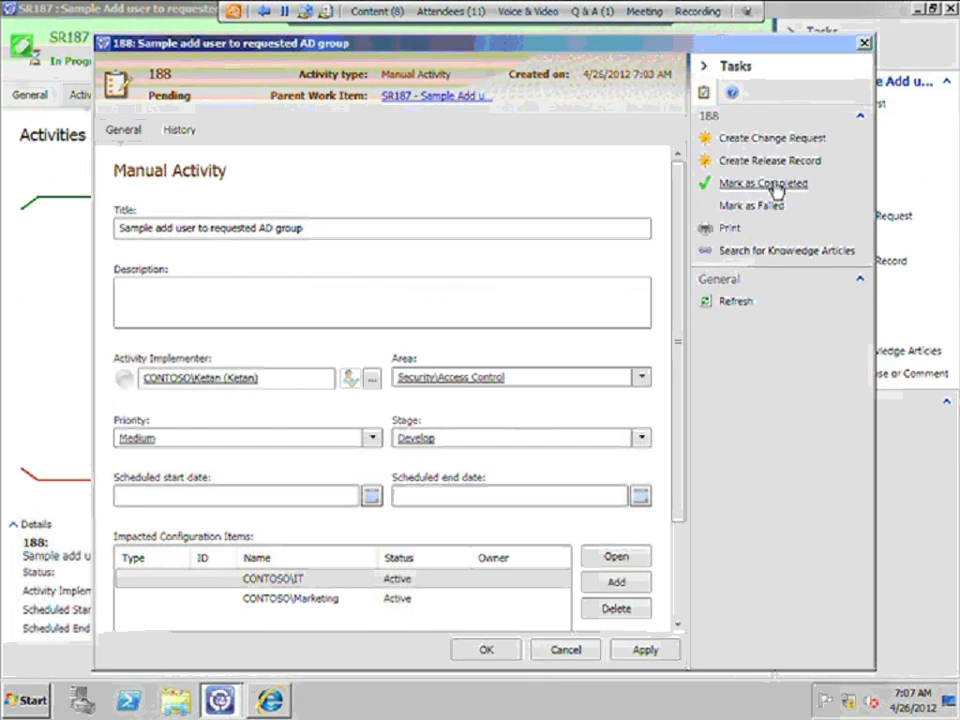
- Try to mark the "Sample add user to requested AD group" activity as completed with the comment "OK am adaugat", and close its form without saving
click(774, 186)
text(c)
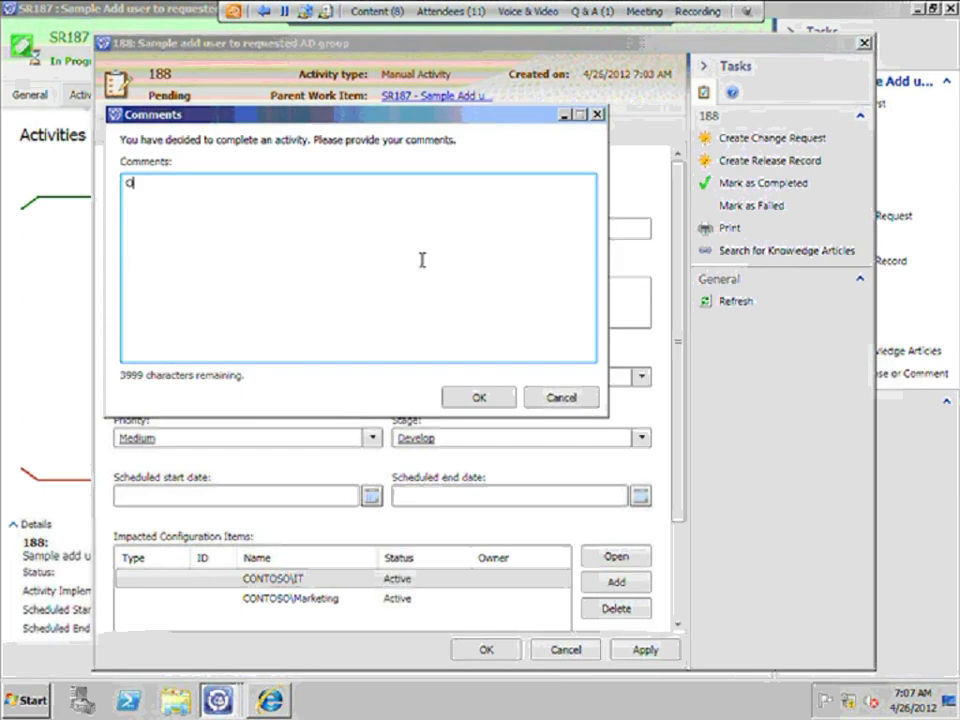
text(K am aduget)
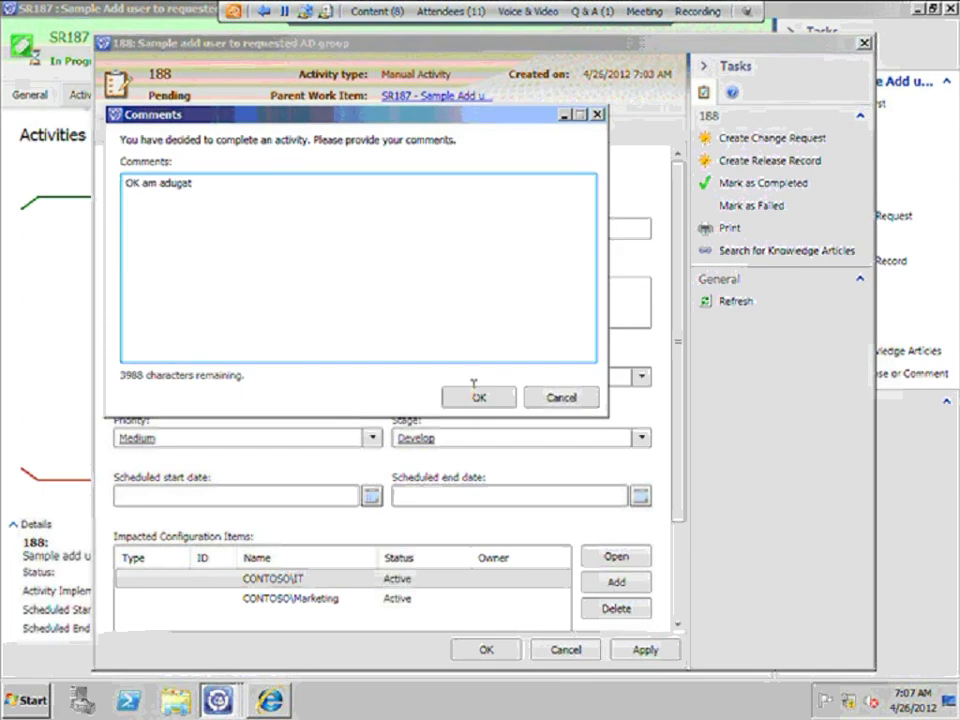
click(168, 185)
text(a)
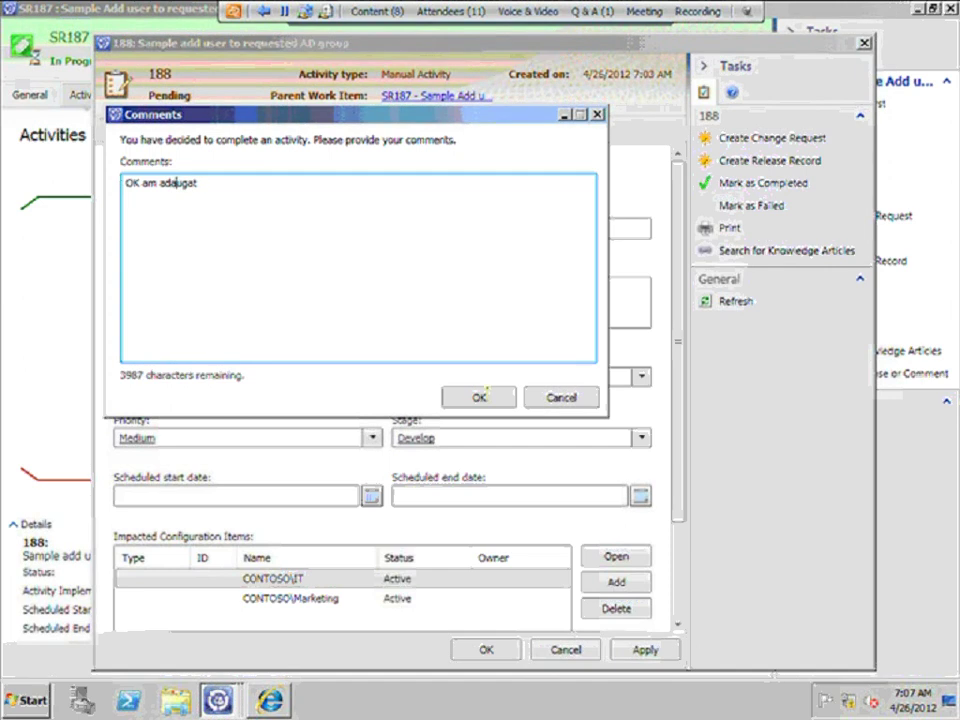
click(484, 395)
click(632, 403)
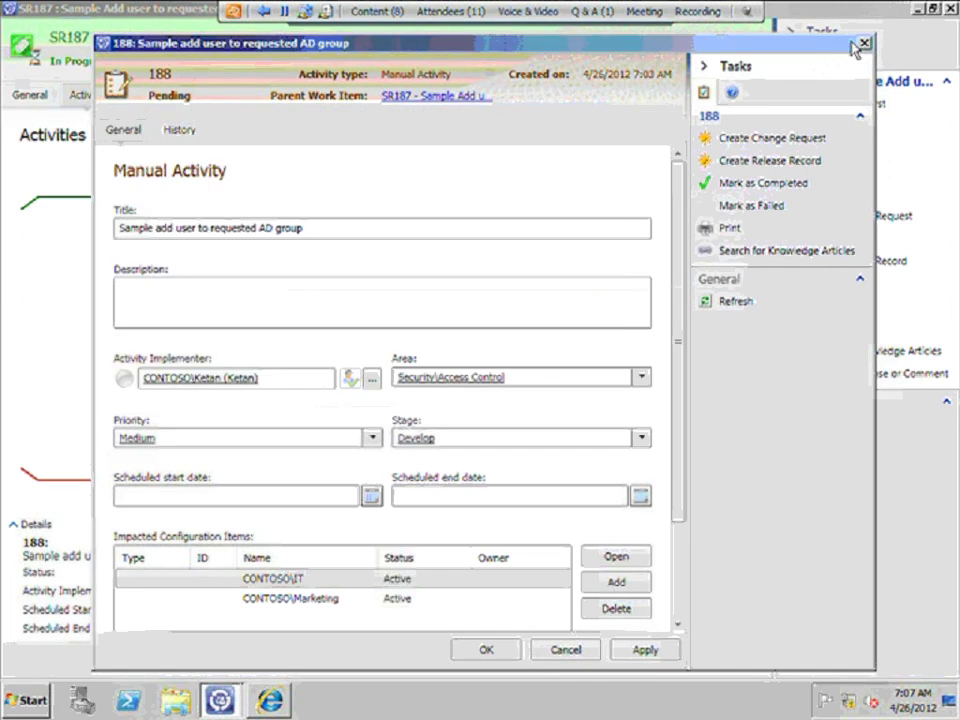
click(858, 45)
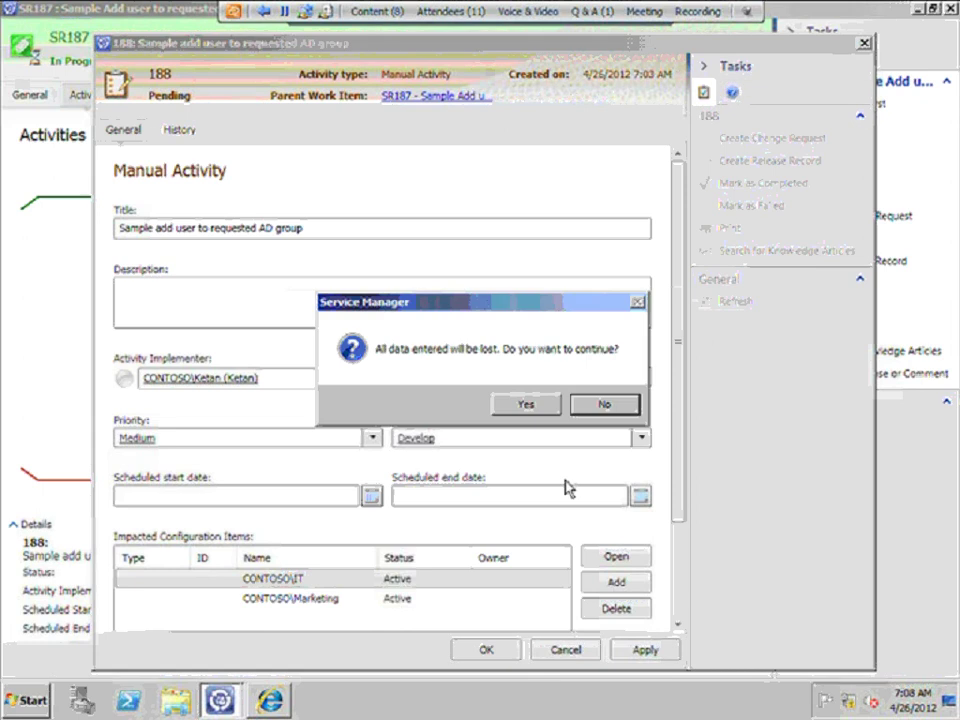
click(526, 404)
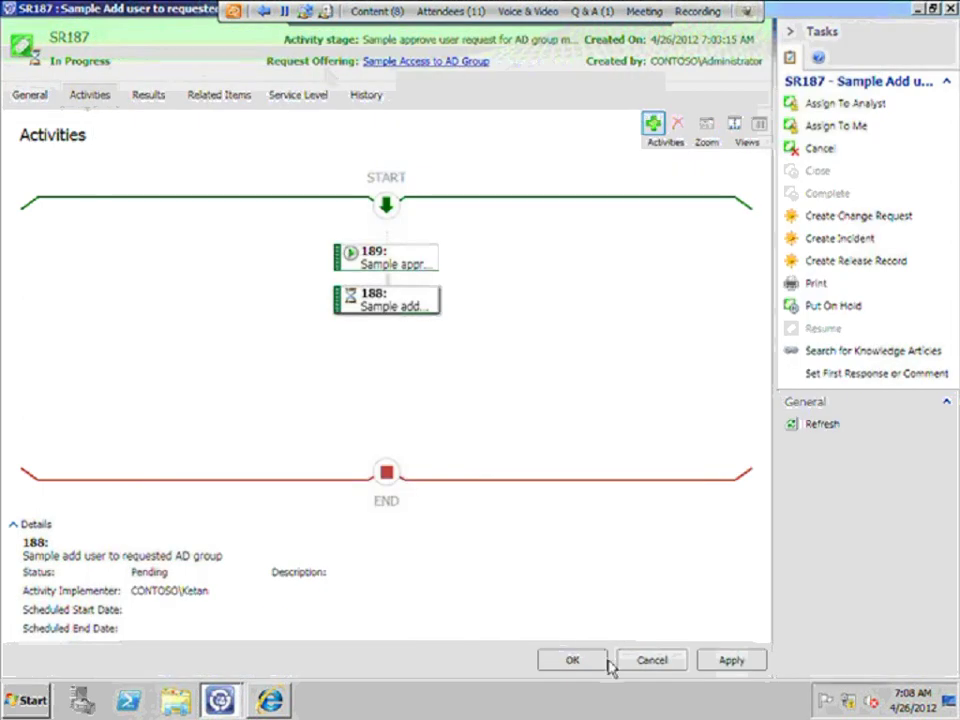
- Save and close the service request, and display all manual activities under Activity Management
click(573, 661)
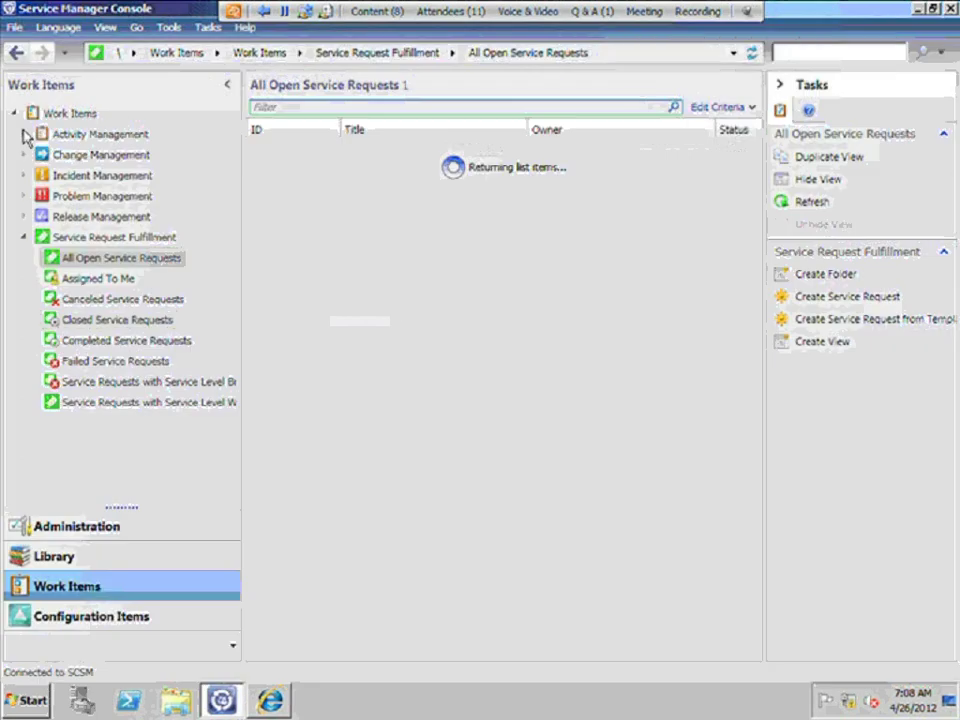
click(25, 136)
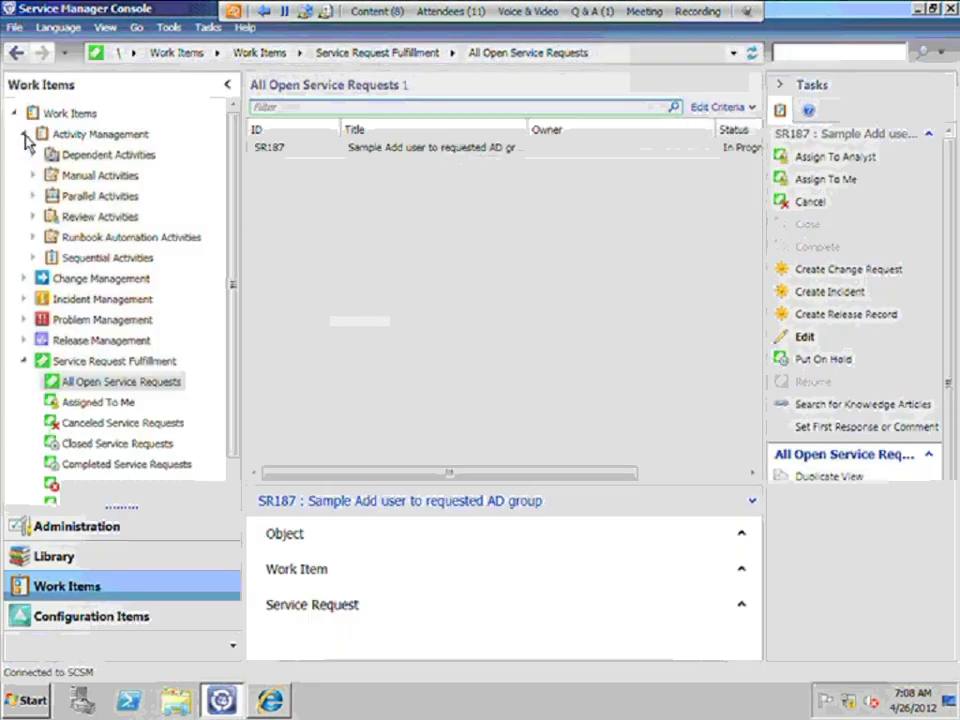
click(109, 179)
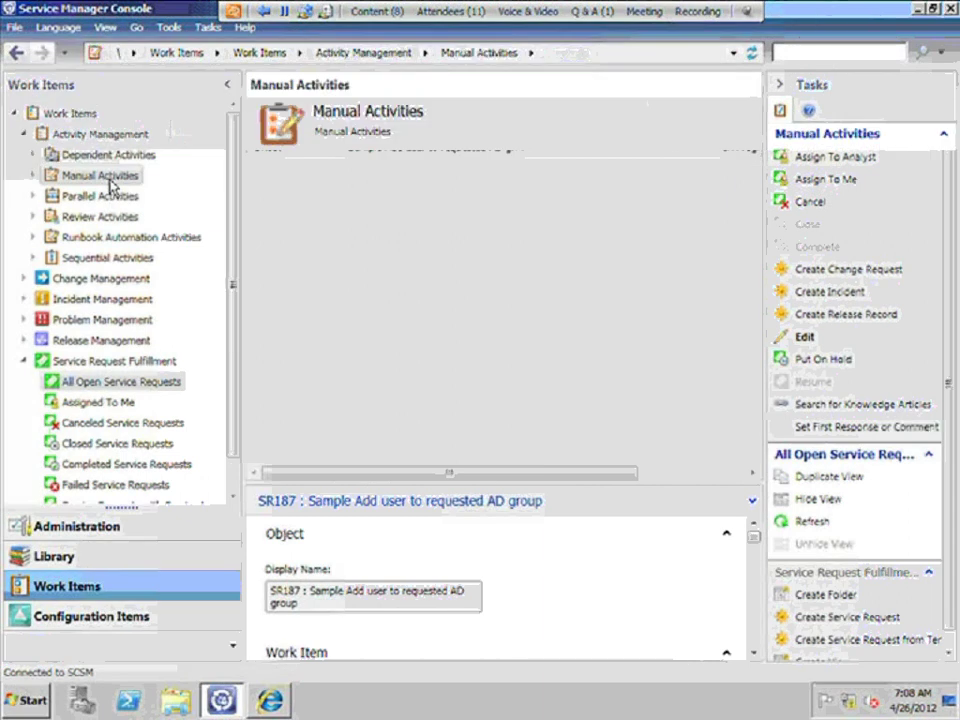
click(32, 176)
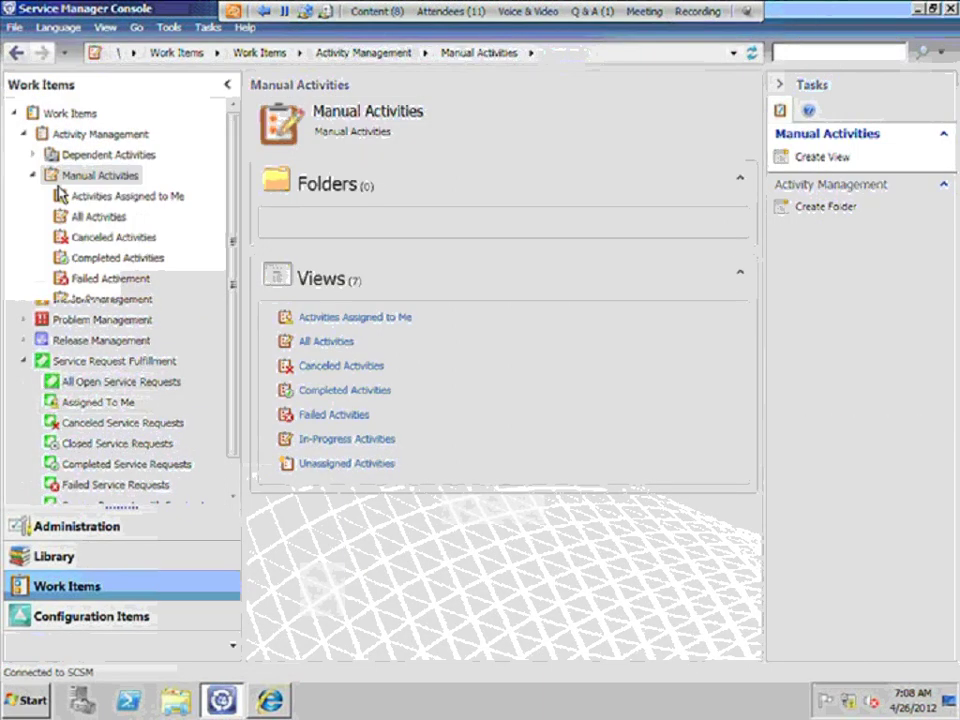
click(110, 217)
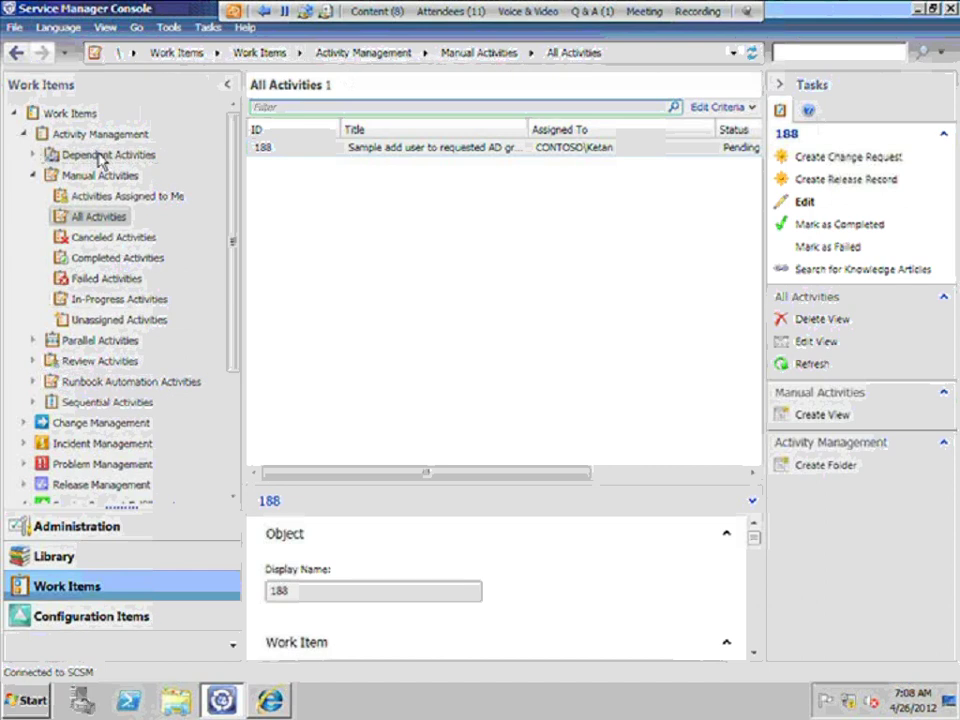
- Display all review activities and select the "Approve publishing" activity to view its details
click(40, 364)
click(113, 401)
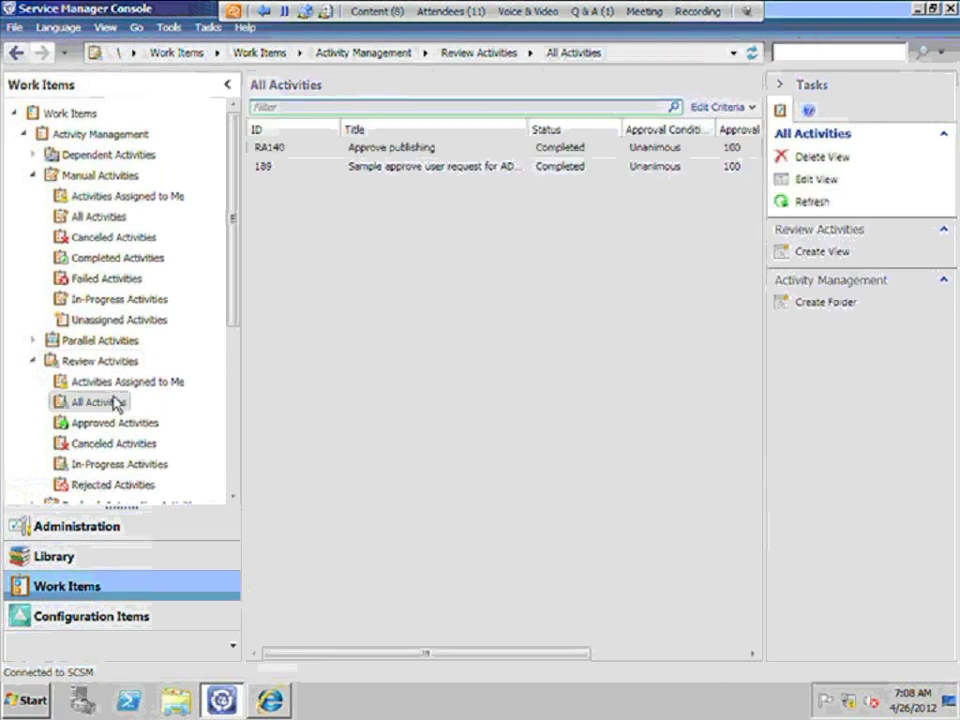
click(407, 151)
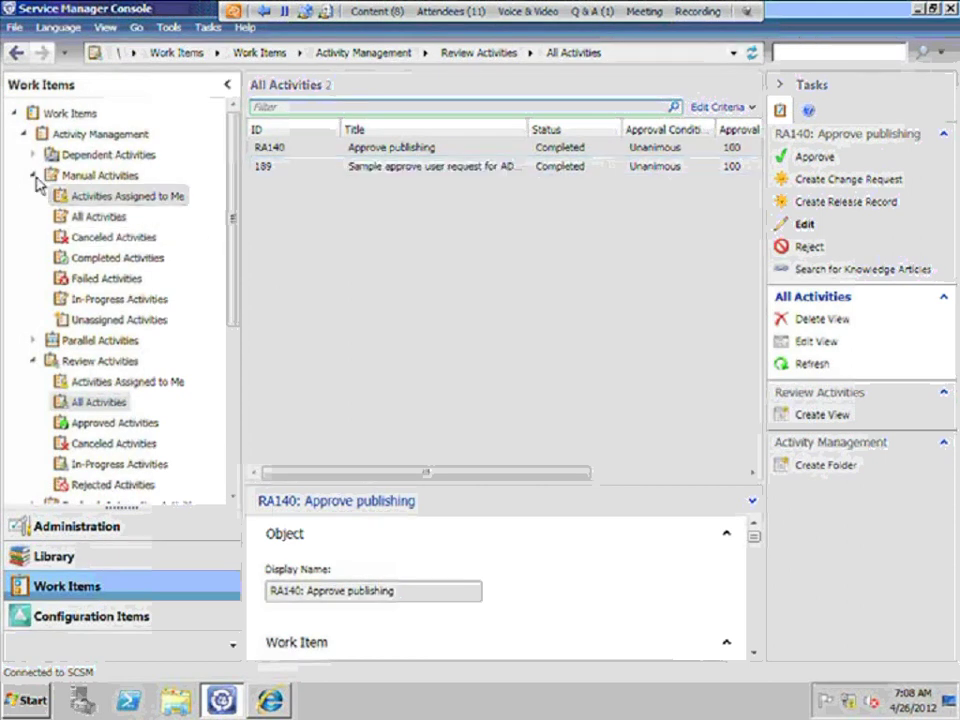
- Try to complete the "Sample add user to requested AD group" activity from the manual activities list with the comment "Ok", and discard its form
click(111, 218)
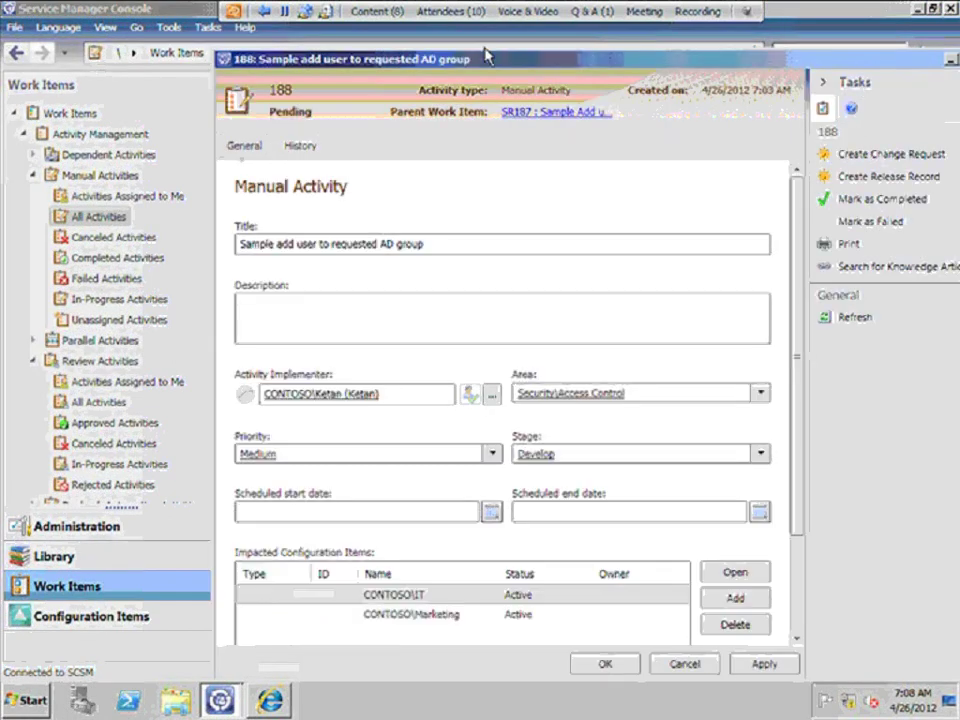
drag(487, 57, 389, 38)
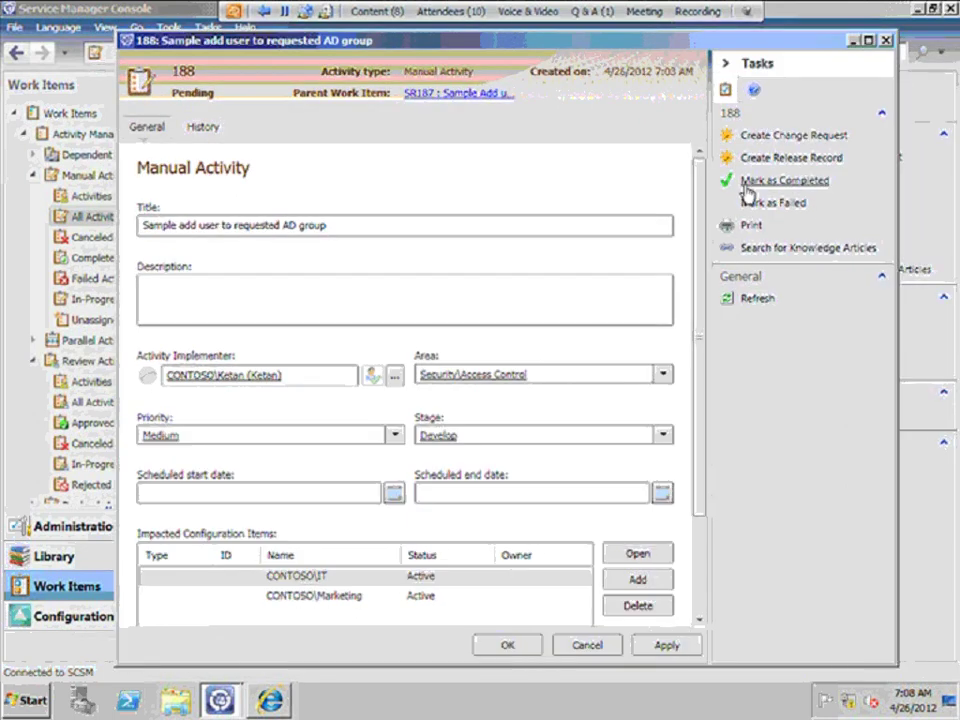
click(746, 184)
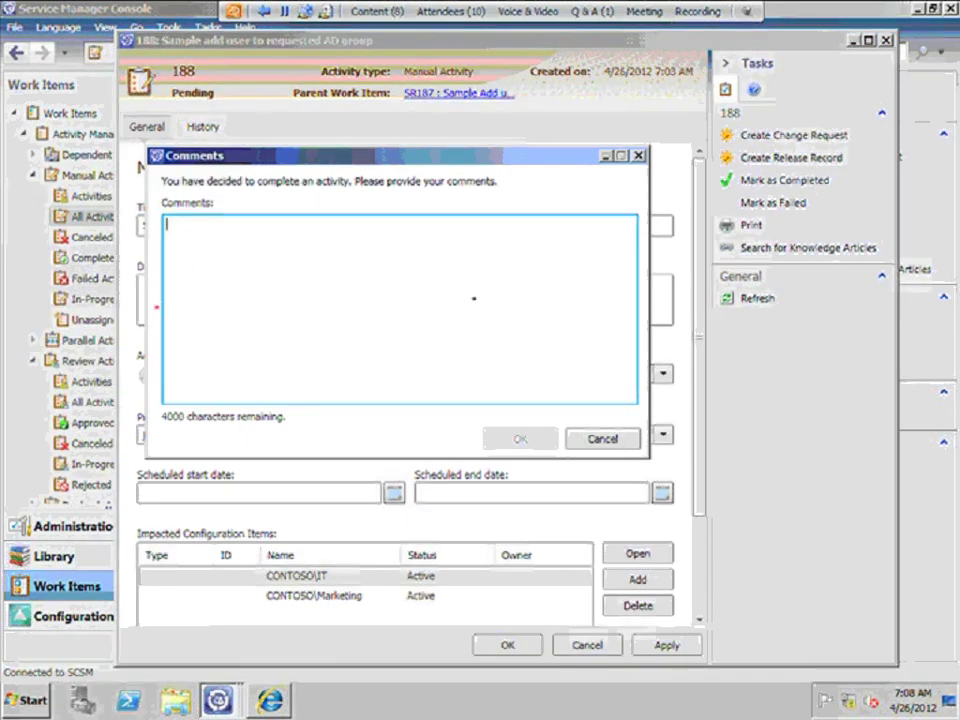
text(Ok)
click(532, 442)
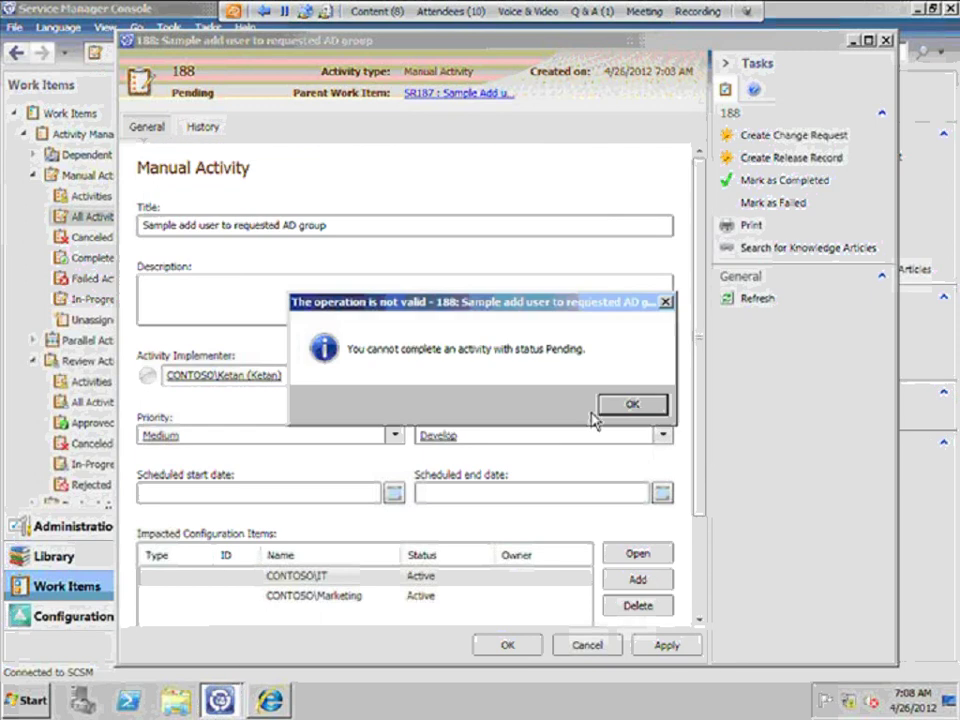
click(606, 406)
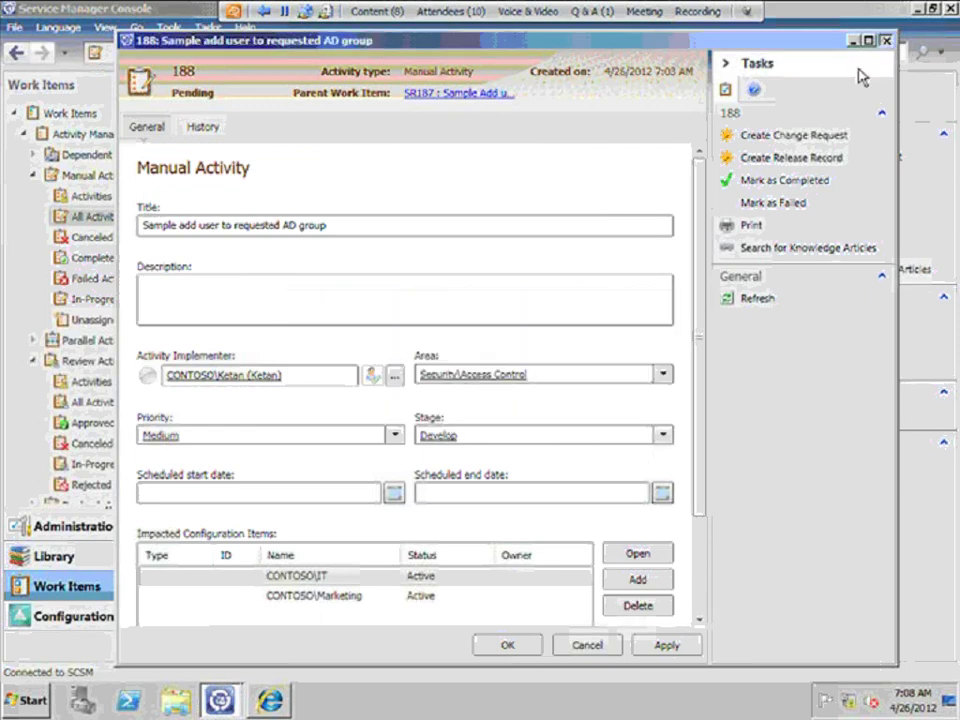
click(885, 40)
click(514, 408)
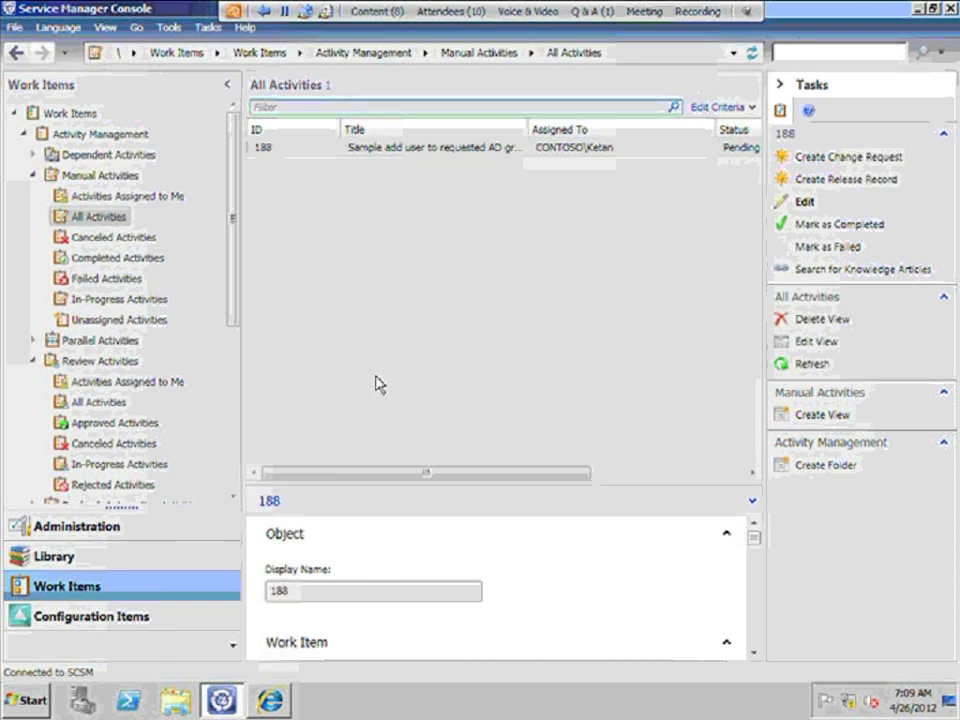
- Go to Configuration Items, list all Windows computers, and open the DC.contoso.com computer record for editing
click(33, 175)
click(31, 216)
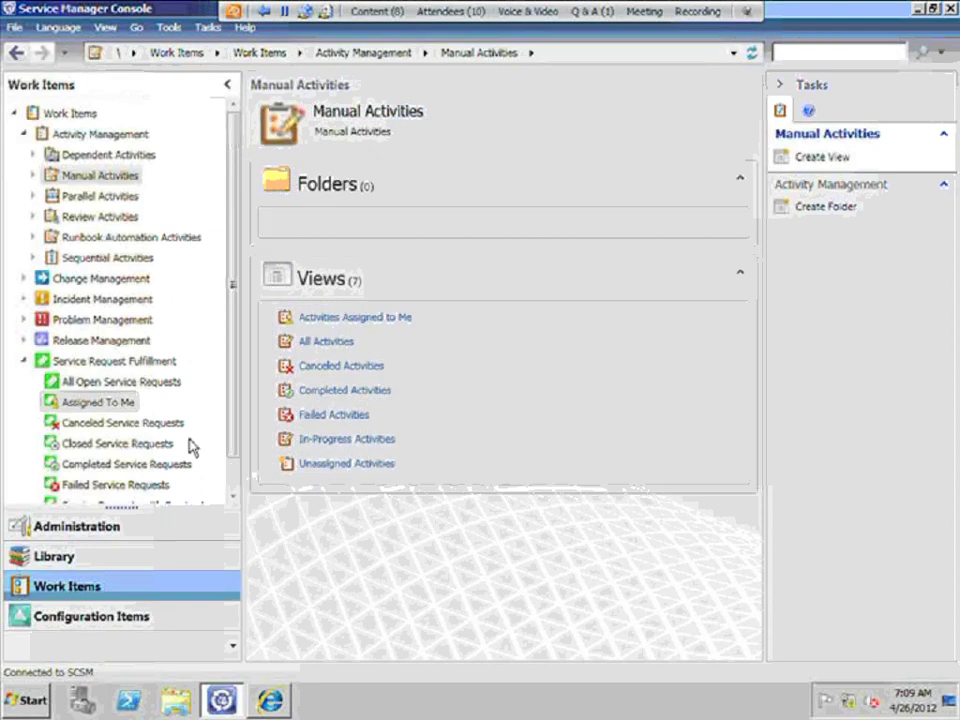
click(77, 620)
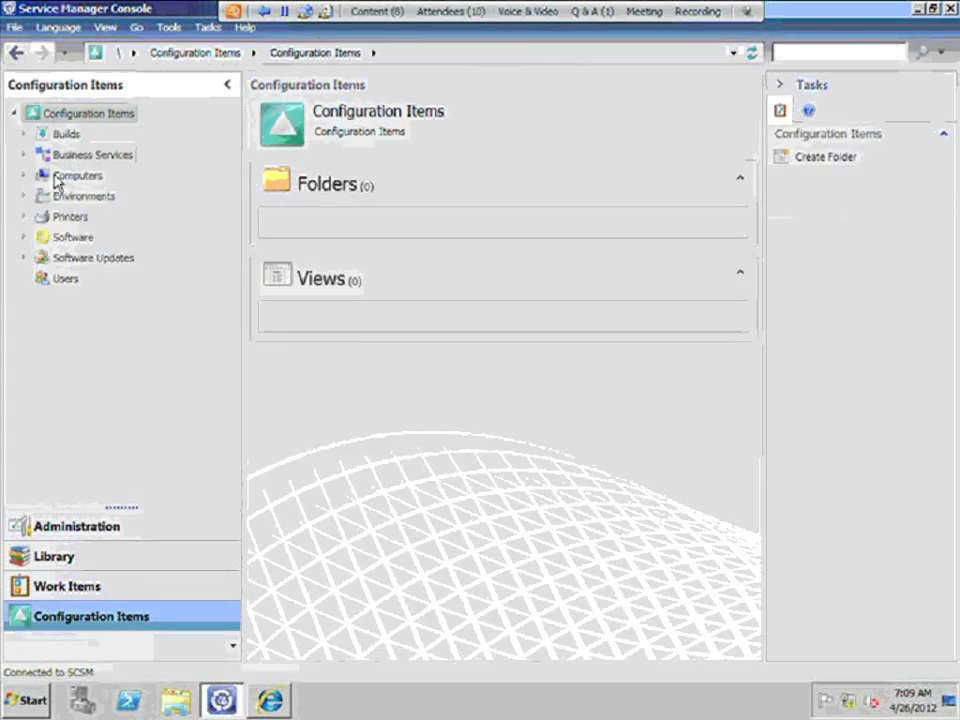
click(28, 177)
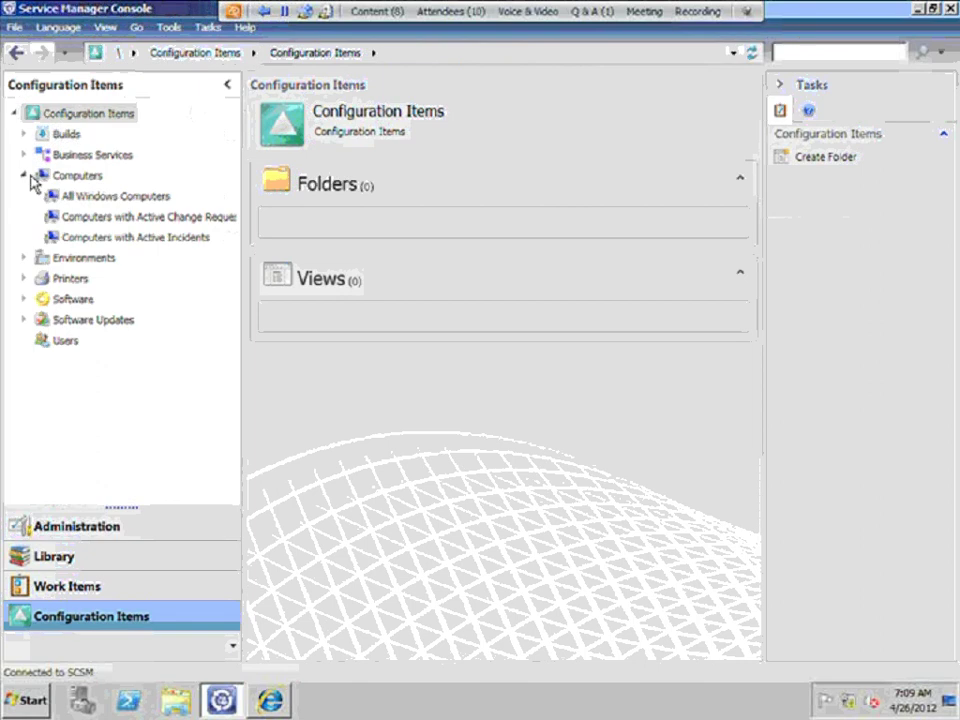
click(98, 199)
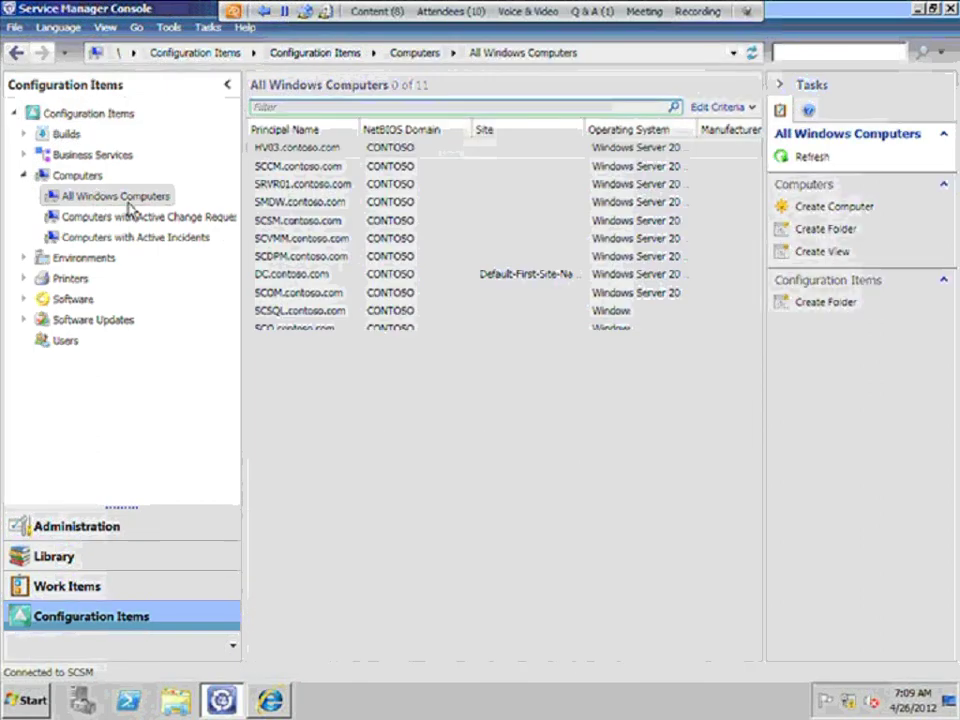
click(300, 278)
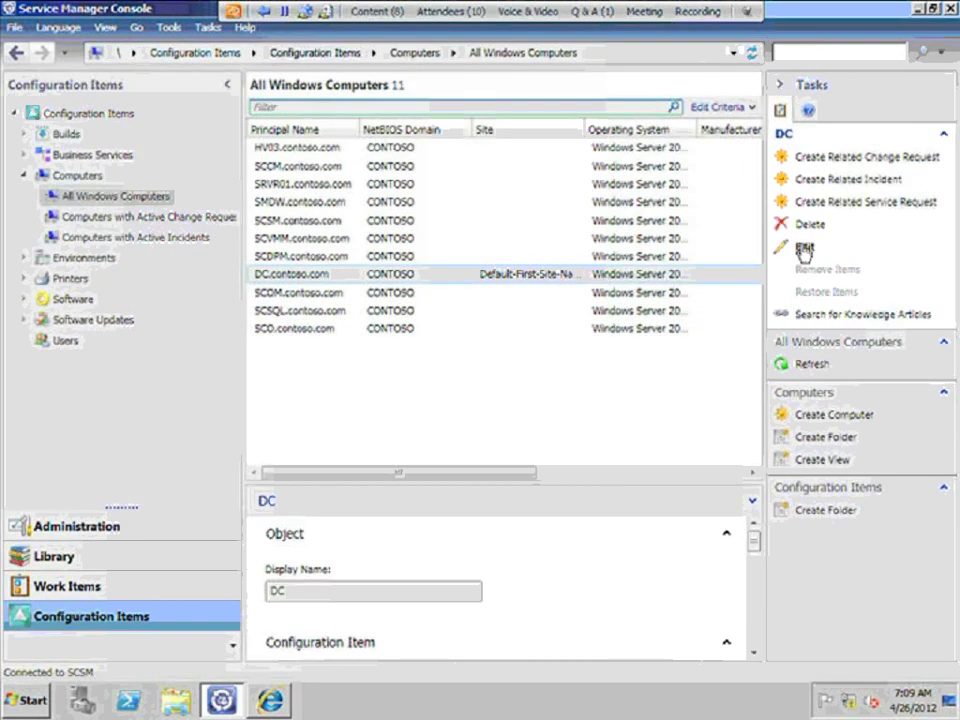
click(803, 249)
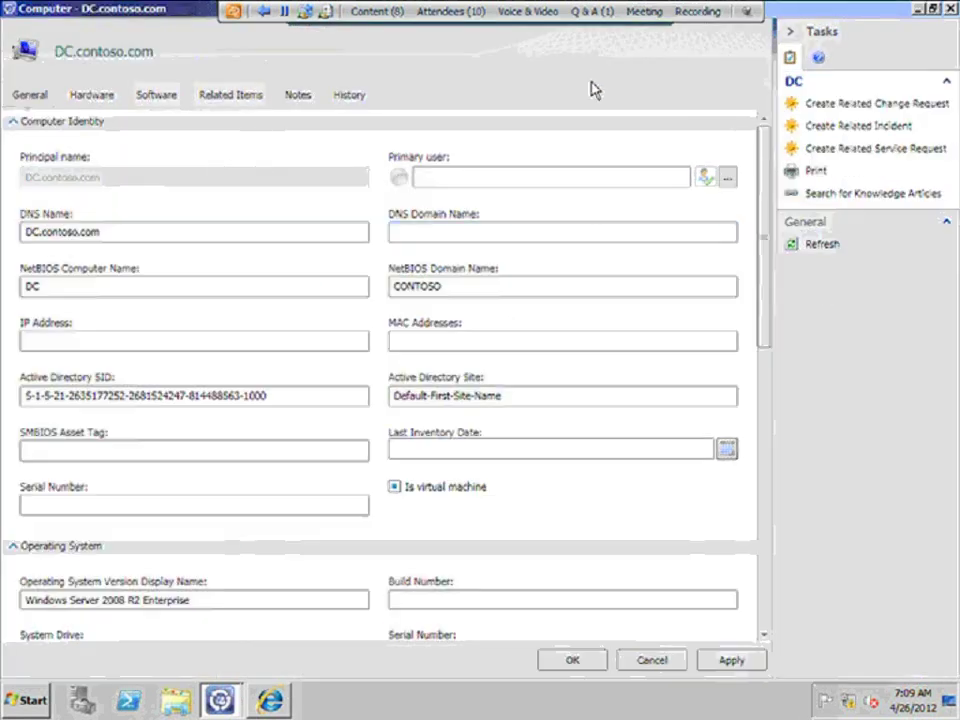
- Examine the DC.contoso.com computer's hardware, software, and general details, including its operating system and computer details
click(560, 228)
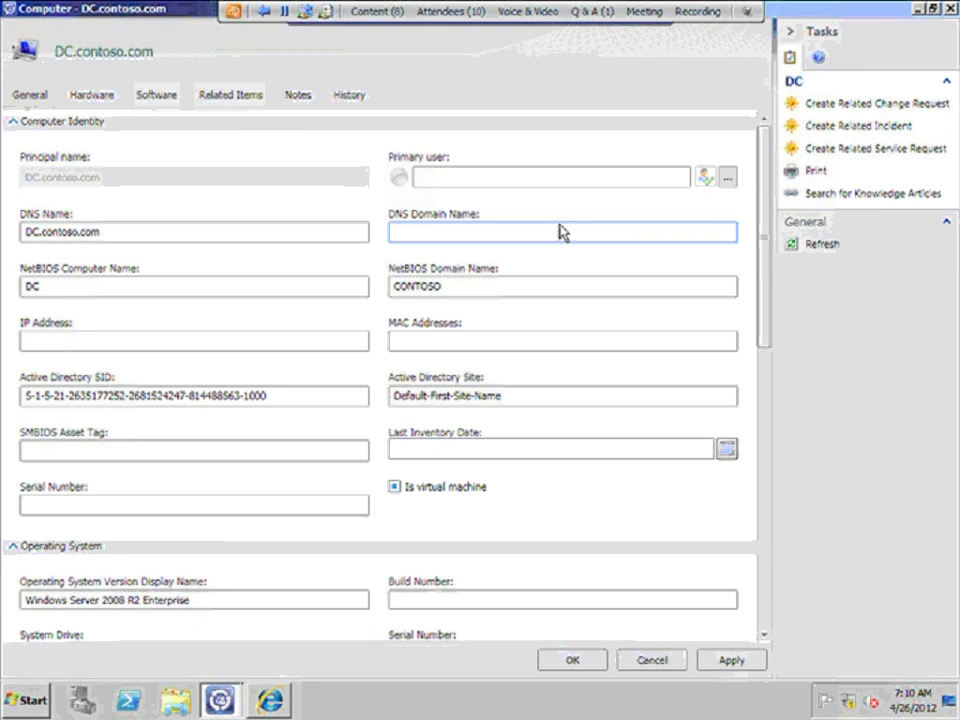
click(89, 100)
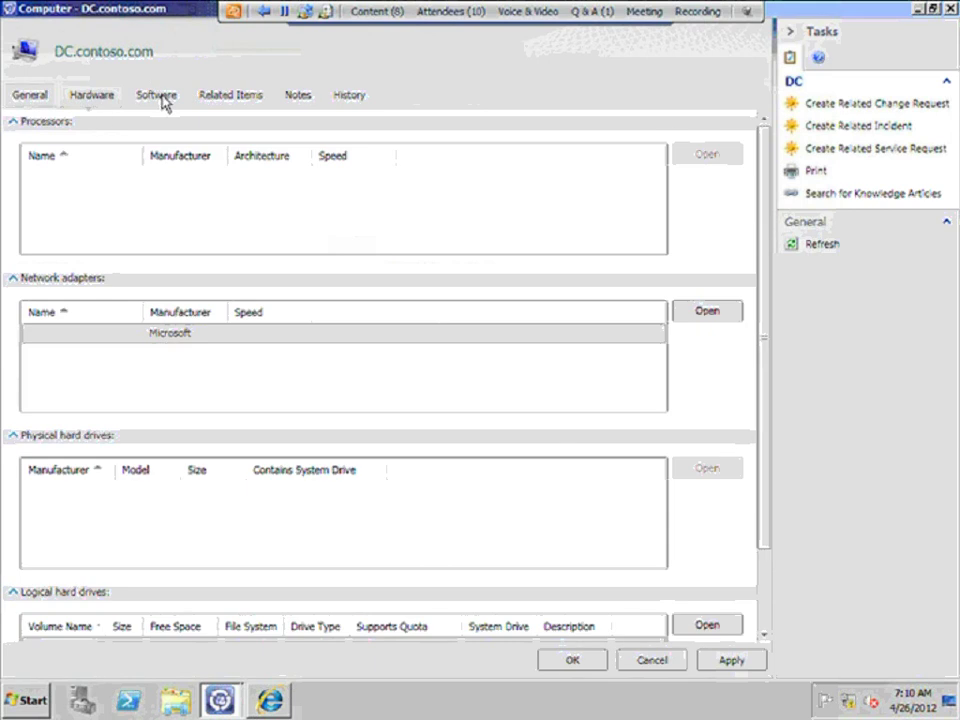
click(160, 97)
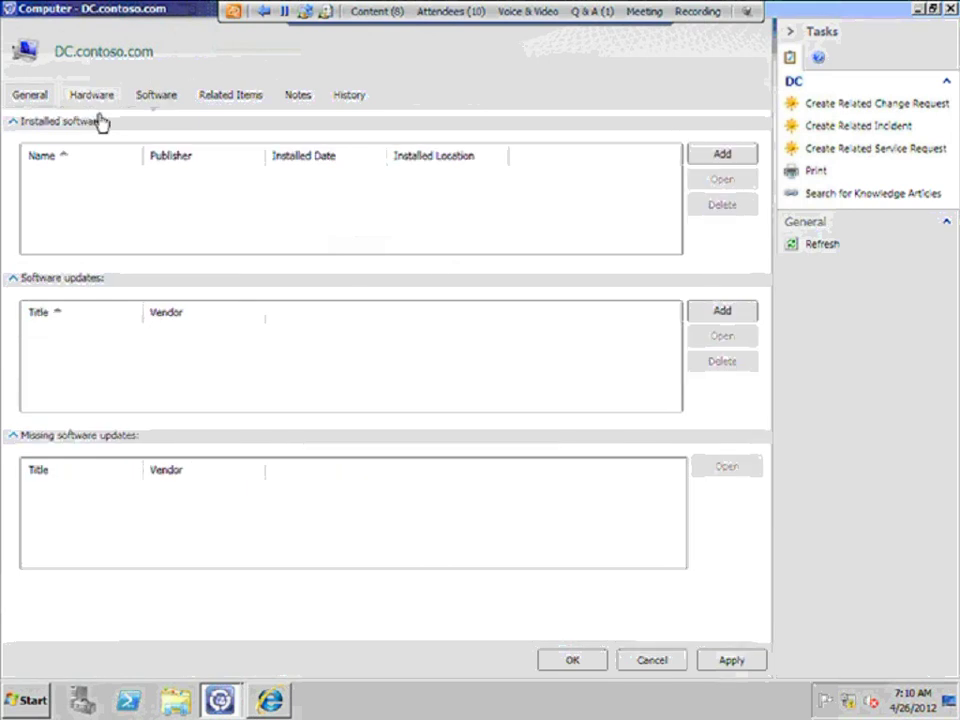
click(30, 96)
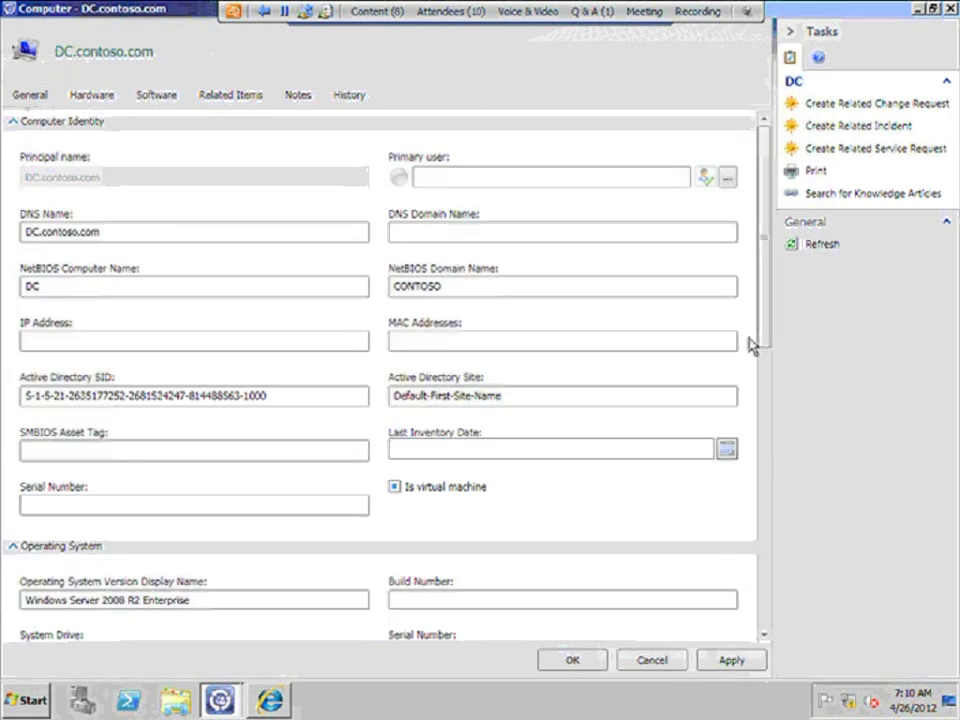
scroll(768, 447, down, 1)
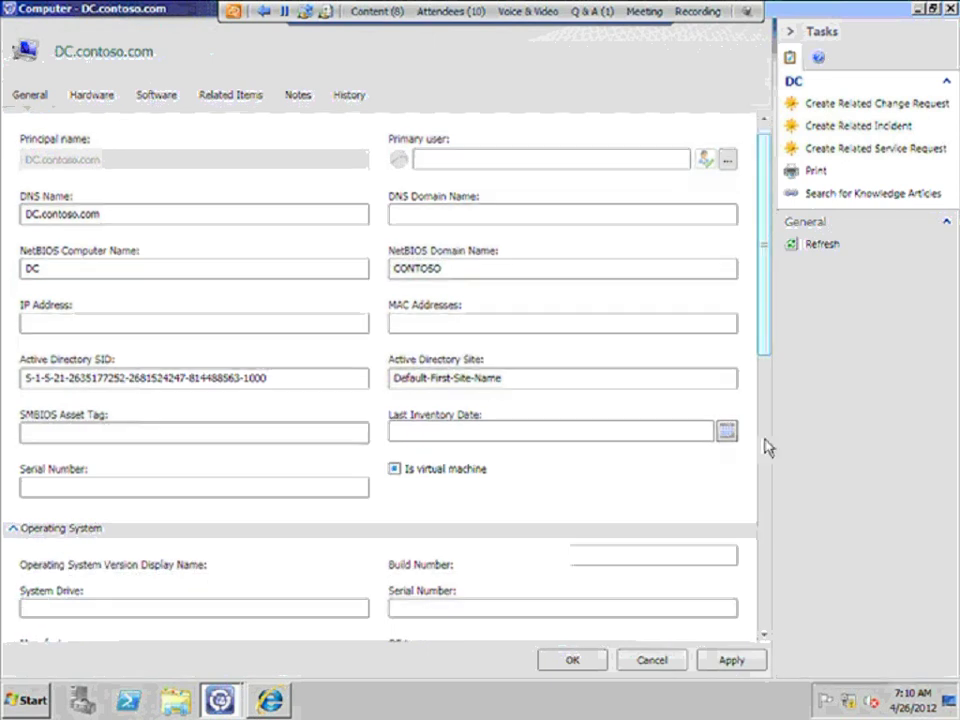
scroll(768, 447, down, 5)
scroll(767, 508, down, 5)
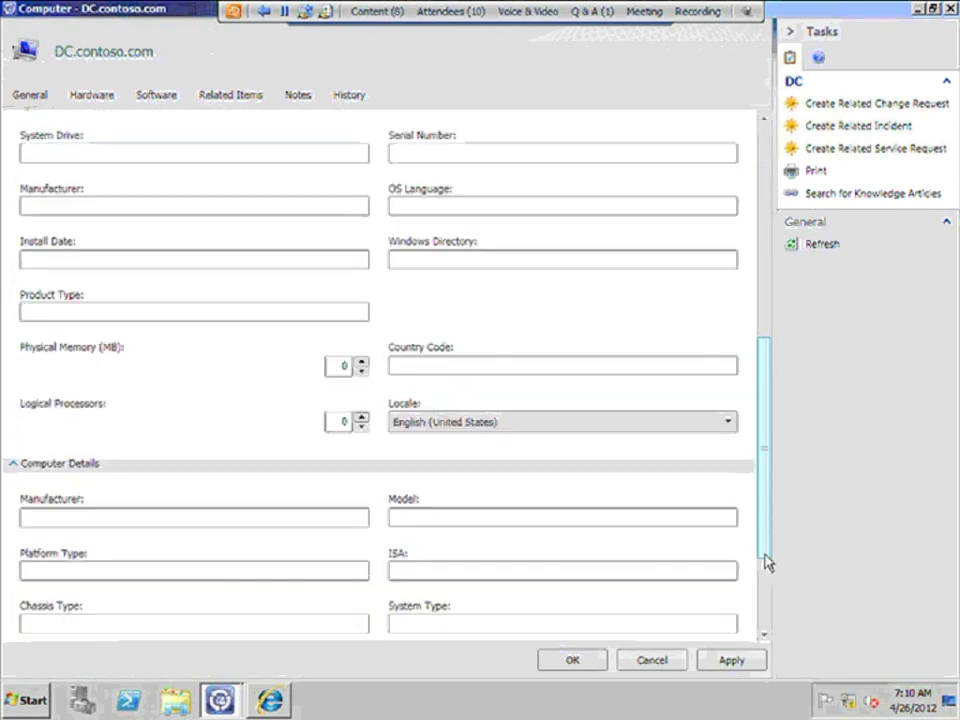
scroll(775, 450, down, 2)
scroll(772, 449, up, 10)
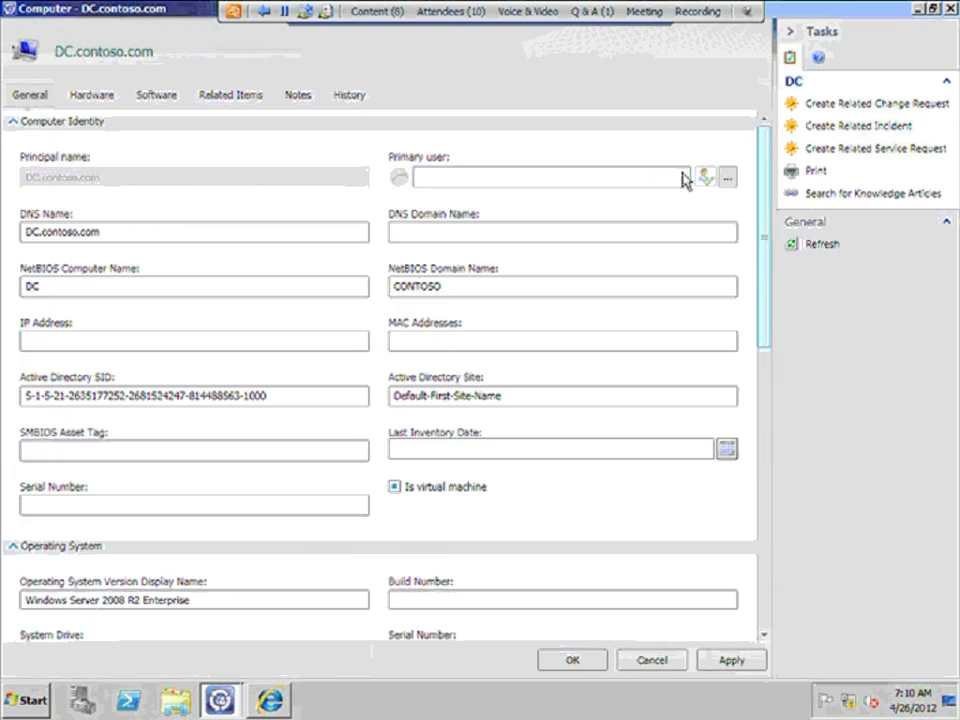
click(636, 177)
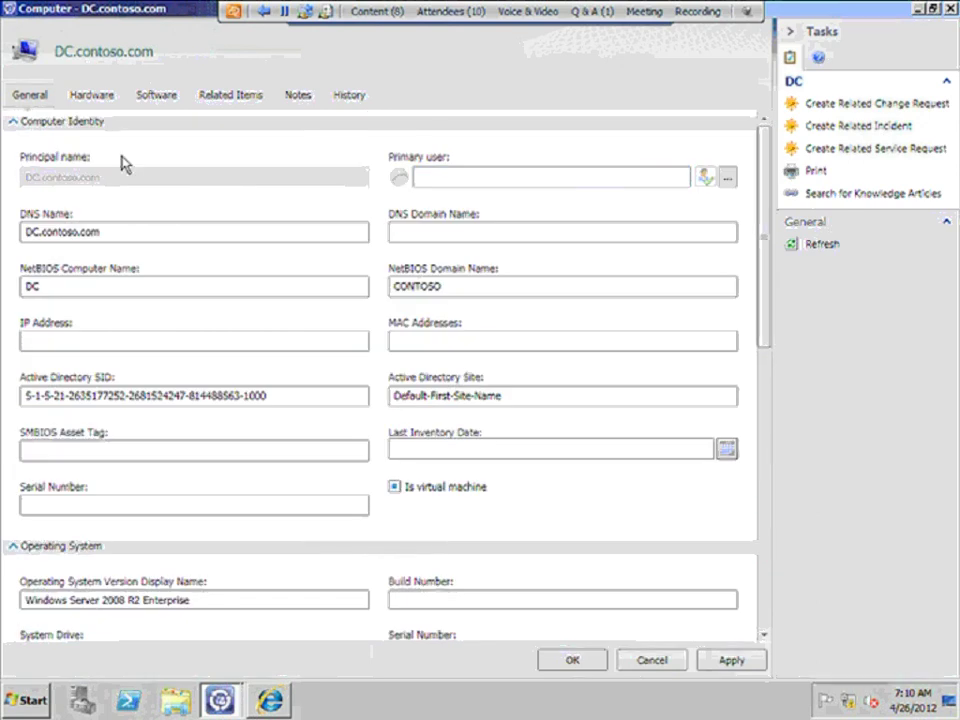
- Close the DC.contoso.com record without saving, switch to the portal's My Requests page in Internet Explorer, and end the screen sharing
click(950, 8)
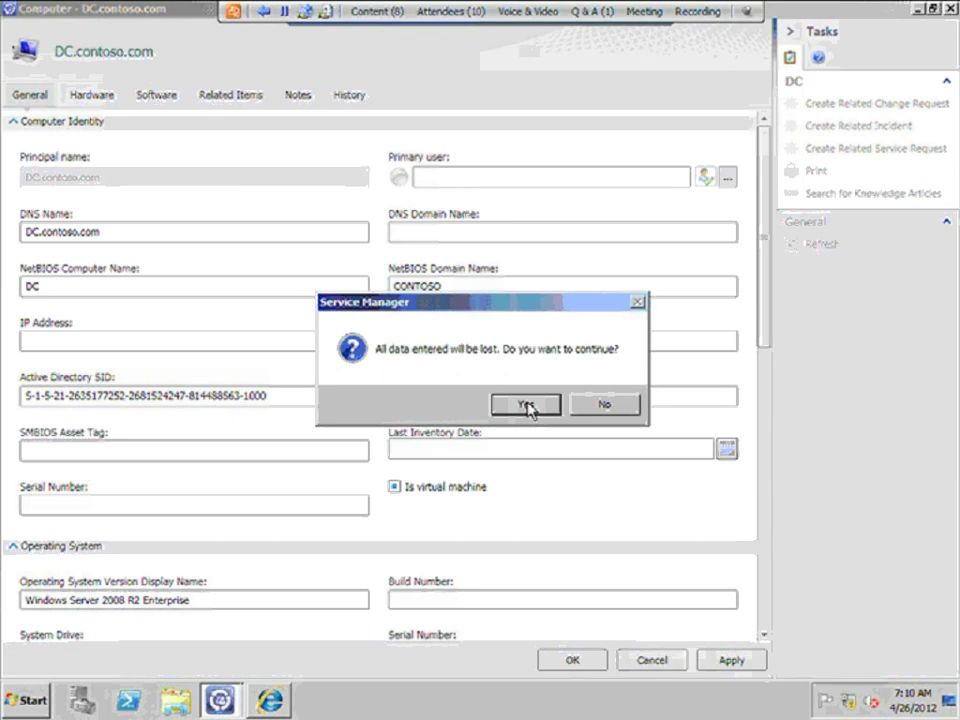
click(525, 404)
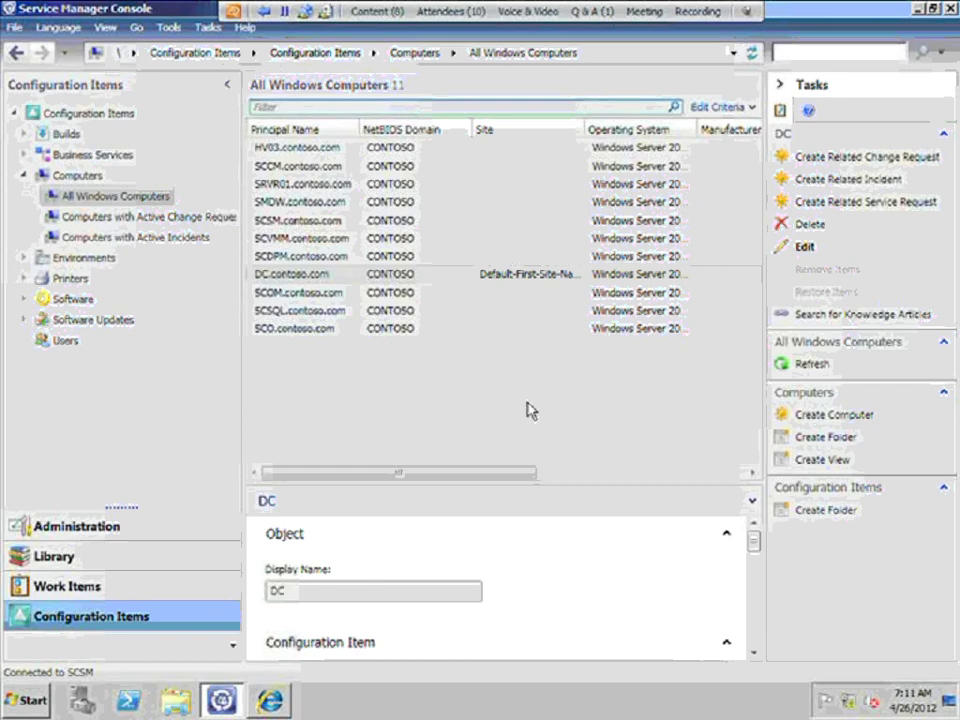
click(275, 703)
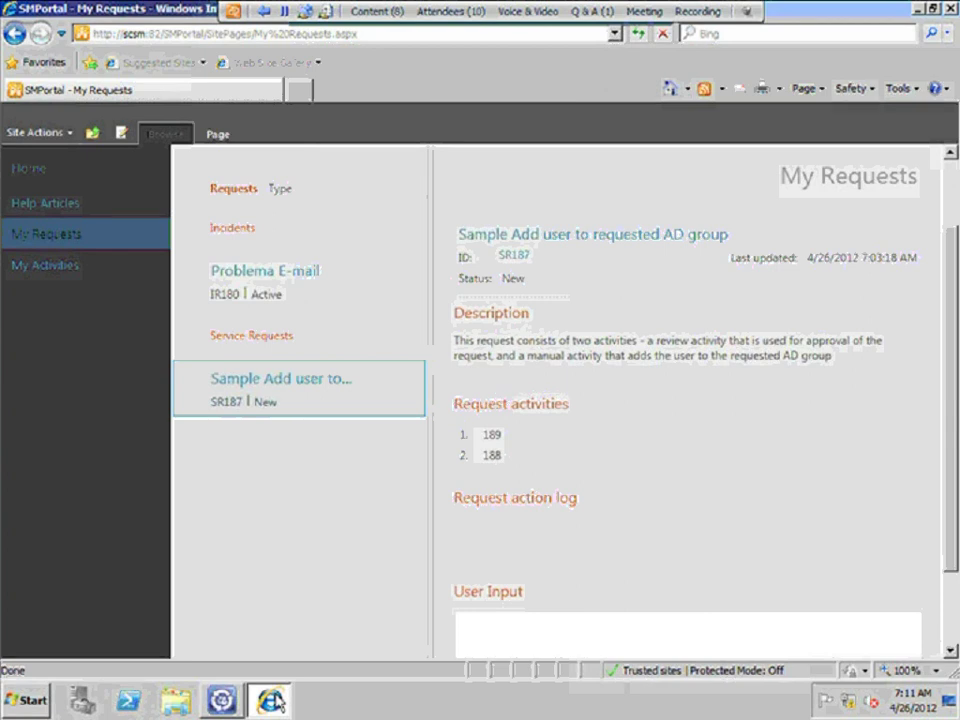
click(262, 11)
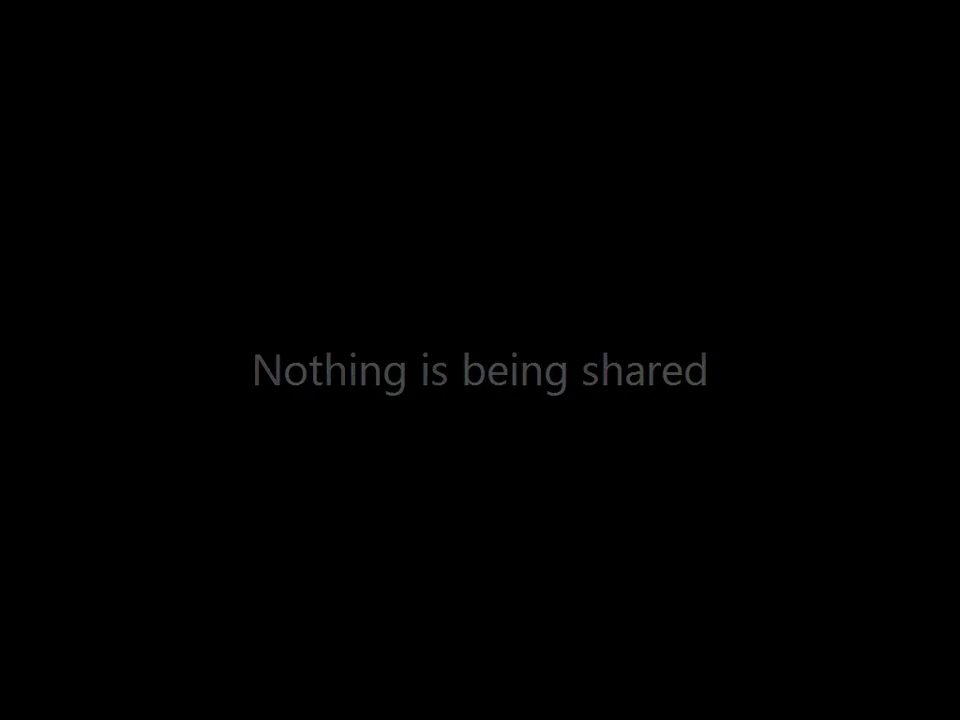